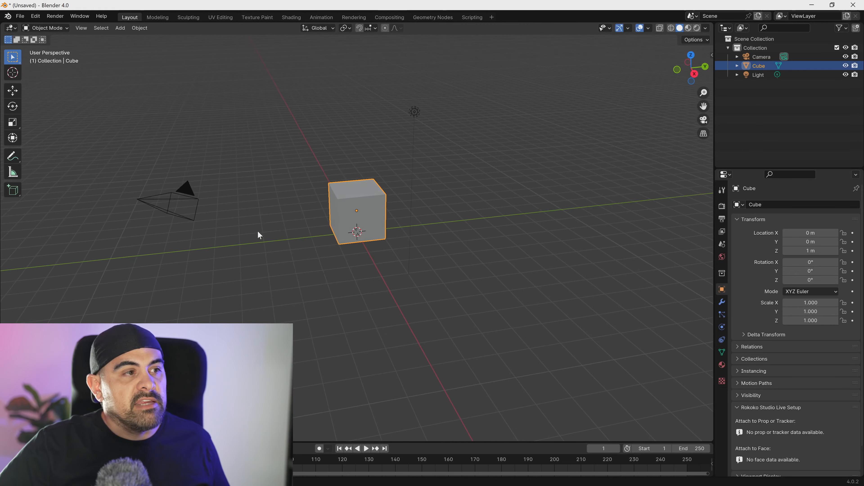
- Delete the default light from the scene
left_click(192, 194)
left_click(422, 114)
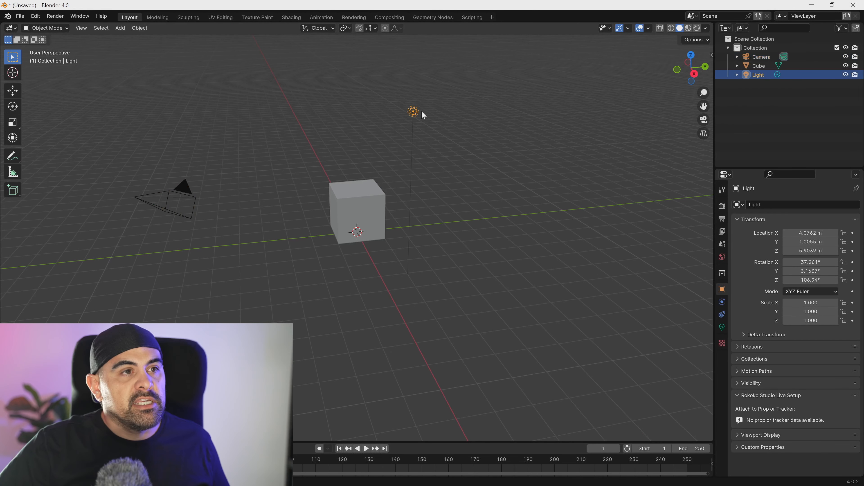
left_click(381, 198)
left_click(413, 112)
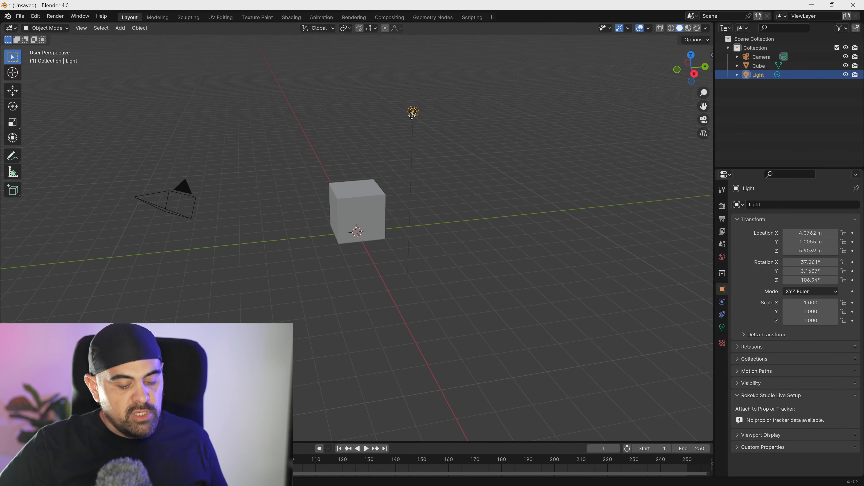
key("Delete")
left_click(190, 194)
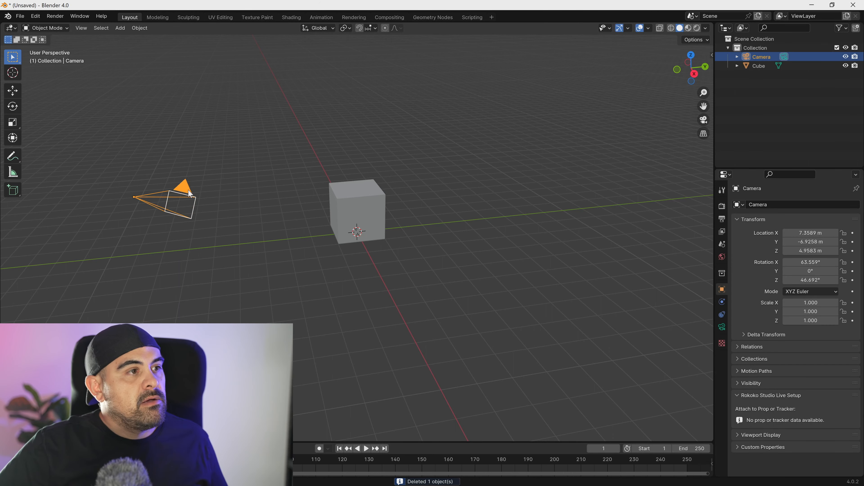
- Select the cube and set the transform pivot point to the 3D Cursor
middle_click_drag(214, 203, 369, 212)
left_click(359, 199)
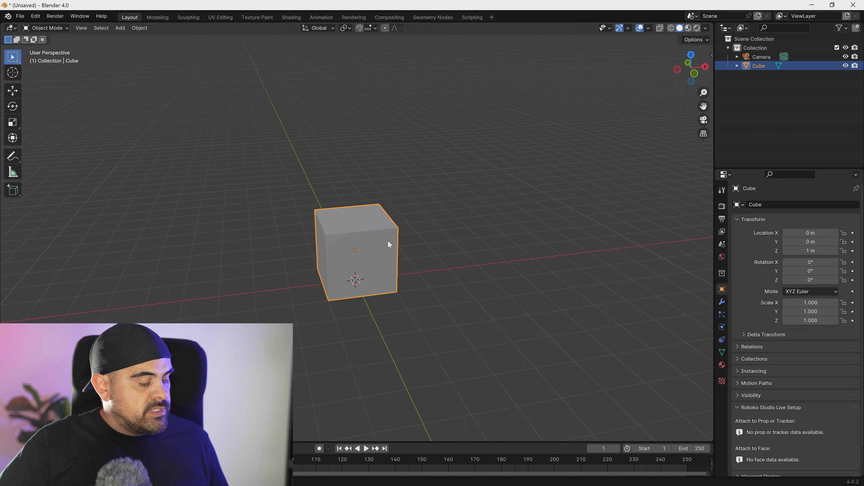
key("s")
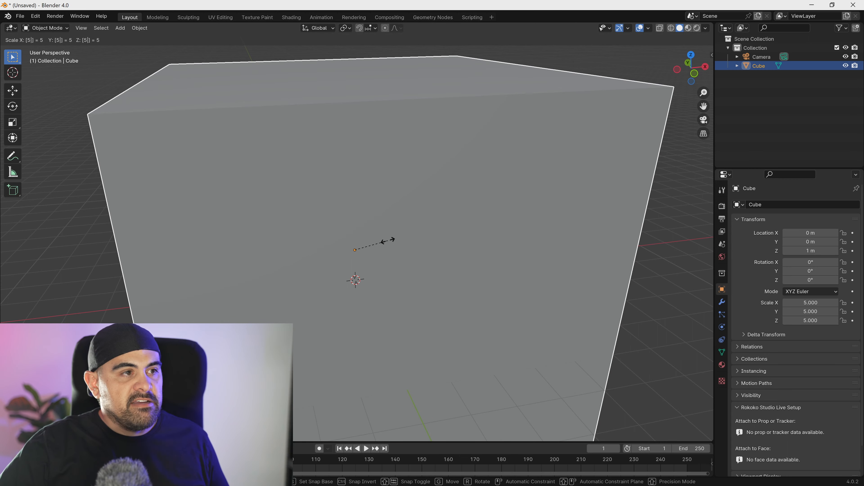
key("Escape")
left_click(346, 27)
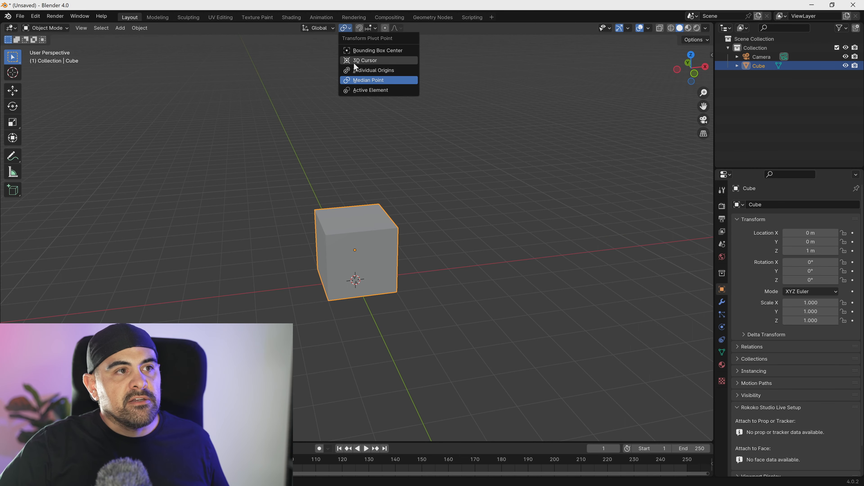
left_click(369, 61)
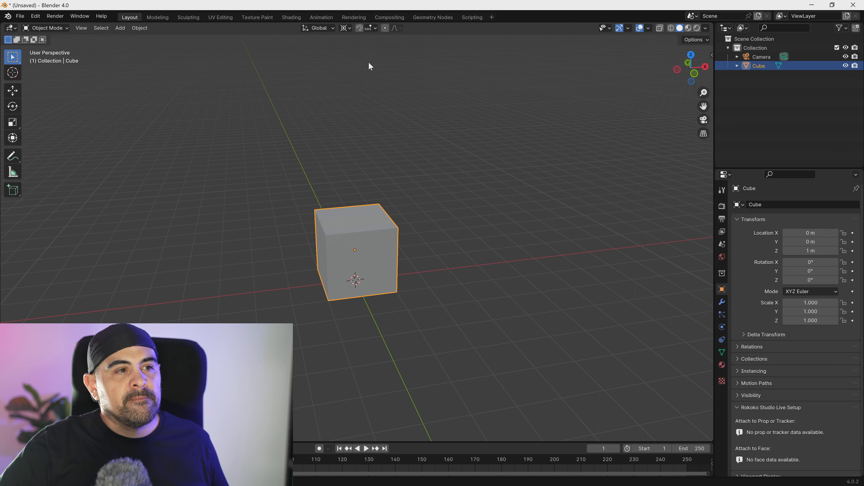
scroll(372, 295, "down", 2)
middle_click_drag(370, 298, 370, 275)
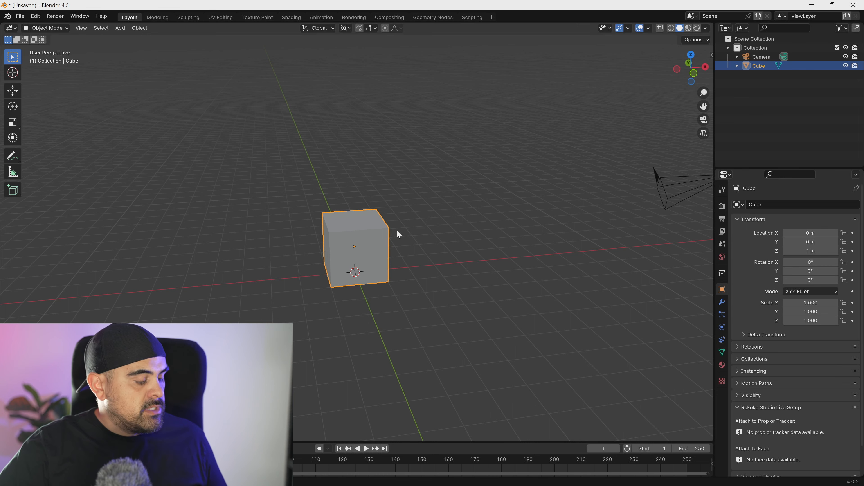
- Scale the cube up by a factor of 5 from the 3D cursor
key("s")
key("5")
key("Return")
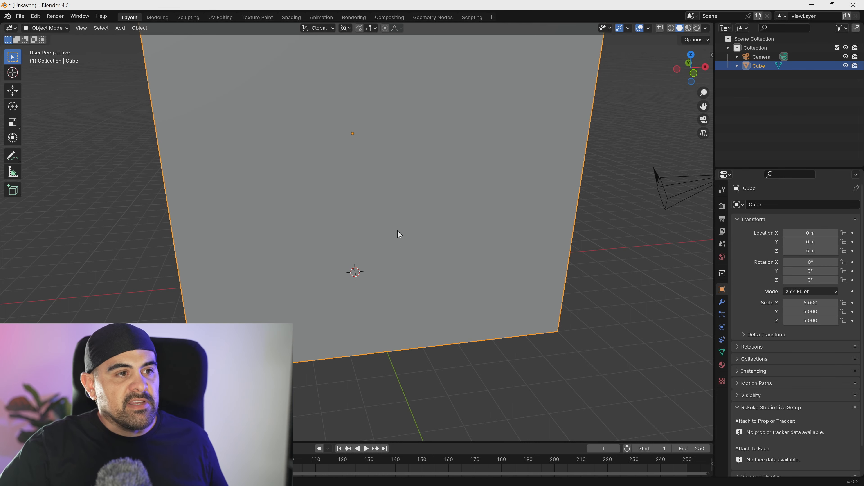
- Enter Edit Mode on the enlarged cube and switch to face selection
scroll(397, 230, "down", 8)
middle_click_drag(384, 272, 372, 287)
middle_click_drag(344, 215, 363, 258)
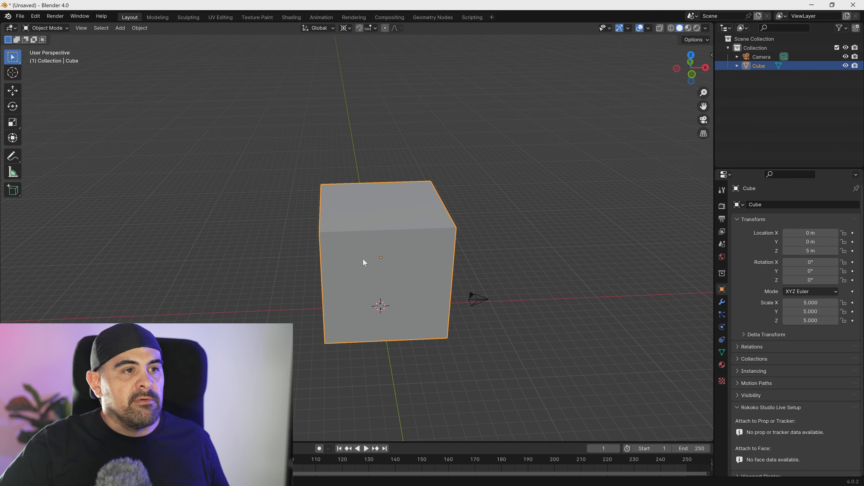
scroll(378, 248, "down", 3)
key("Tab")
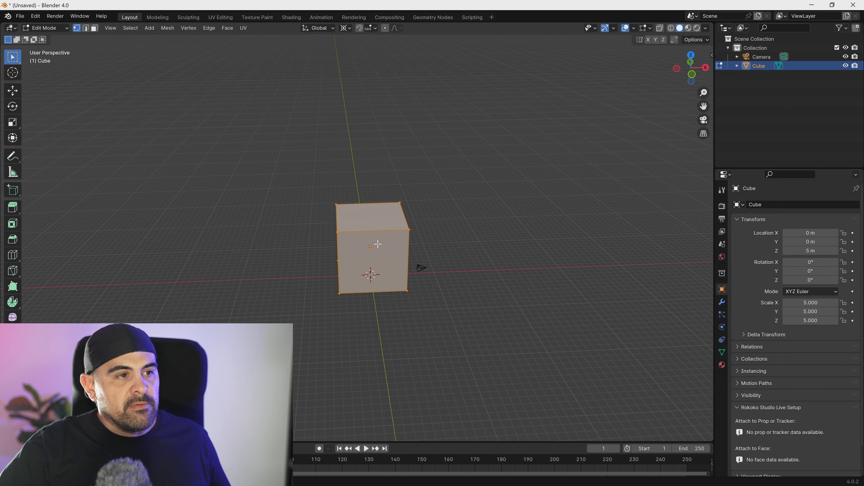
key("Tab")
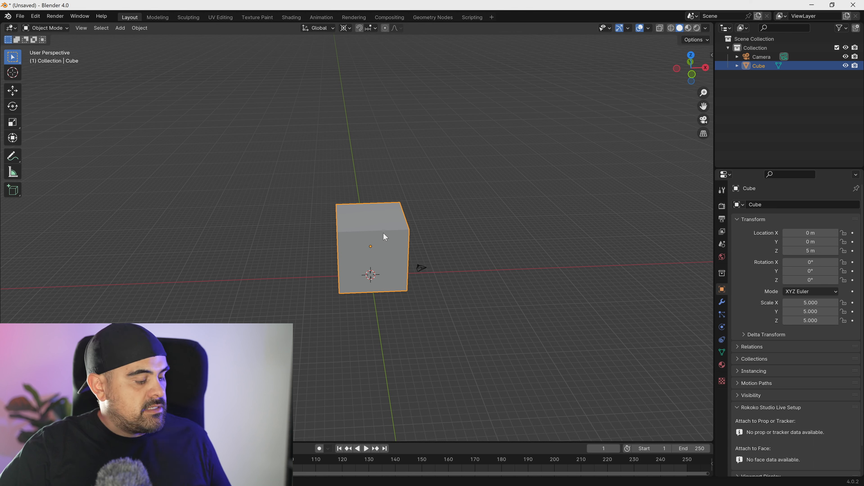
key("Tab")
key("grave")
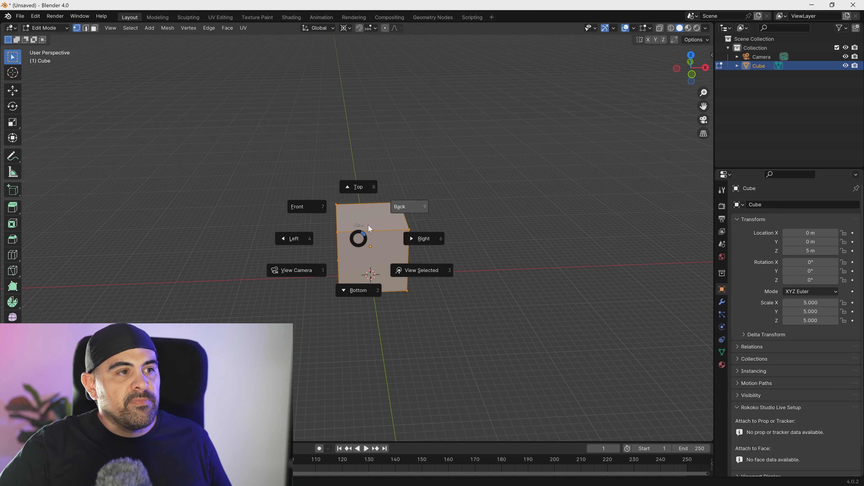
key("Escape")
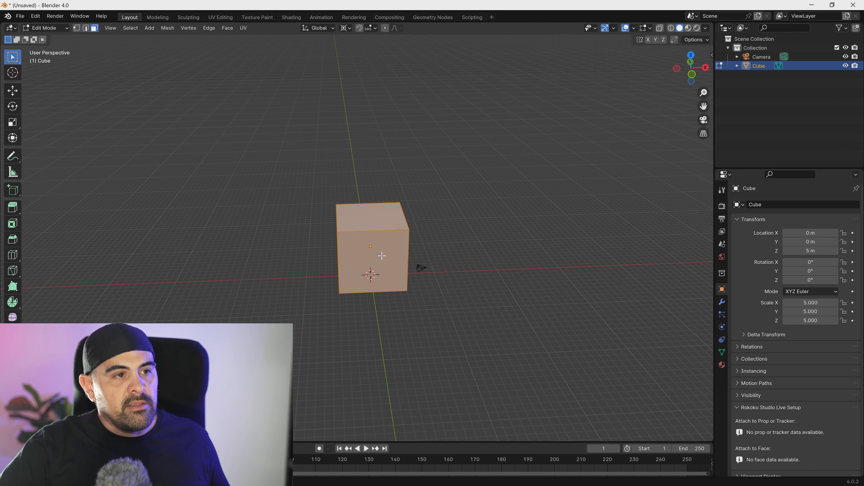
- Duplicate the whole cube mesh and place the copy about 10 m above the original, slightly offset sideways
left_click(363, 227)
middle_click_drag(363, 263, 375, 254)
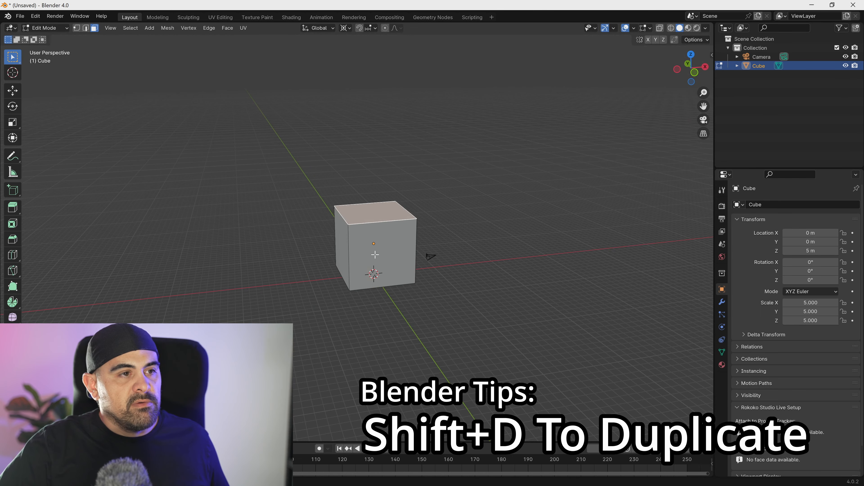
key("a")
key("shift+d")
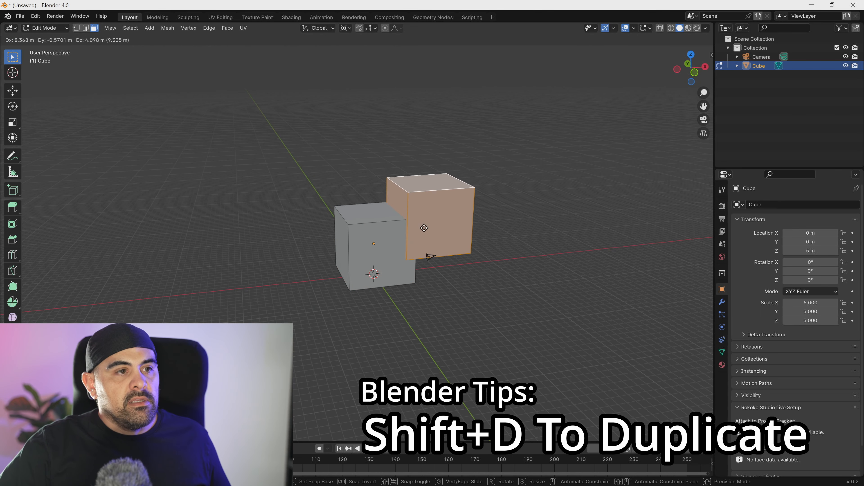
left_click(388, 190)
- Duplicate the upper cube and place the new copy lower down beside it in the negative Y direction
middle_click_drag(389, 190, 468, 217)
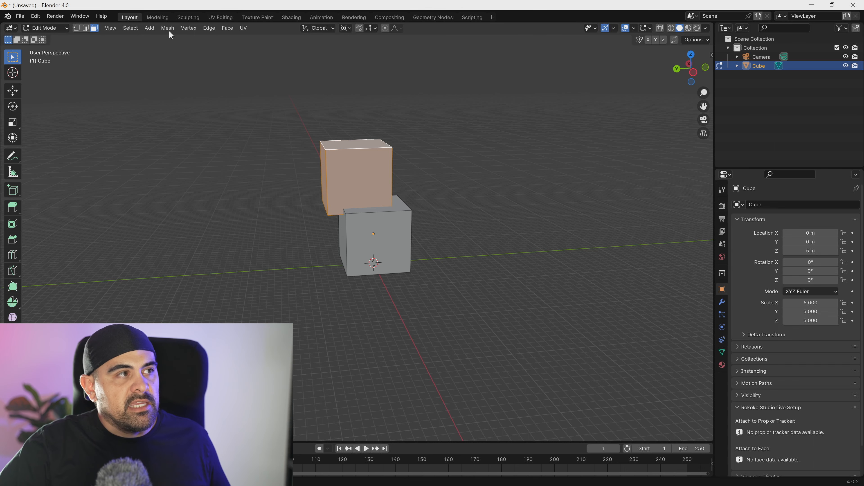
middle_click_drag(305, 141, 354, 149)
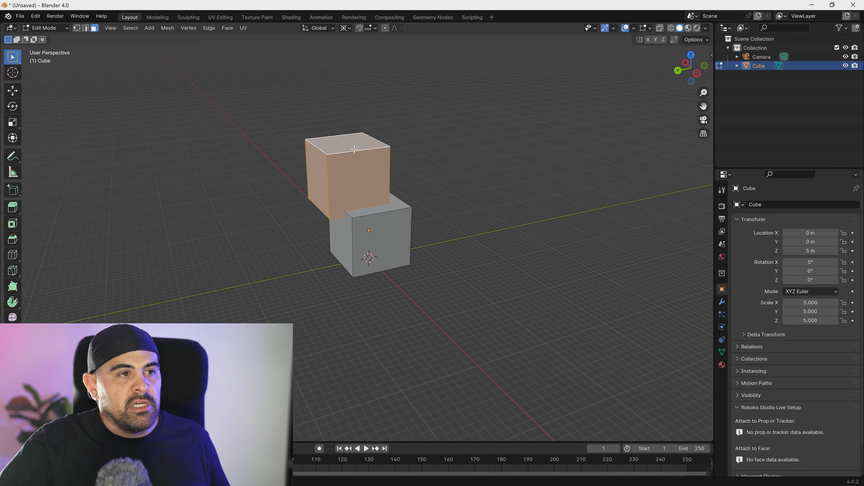
key("shift+d")
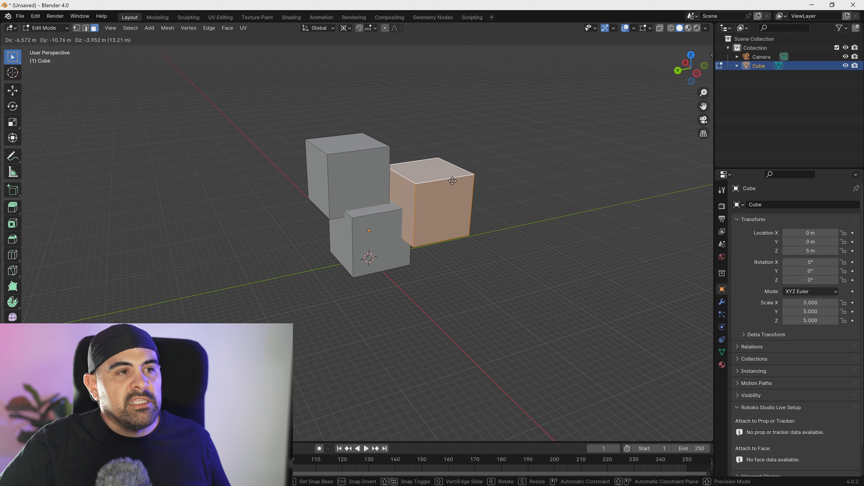
left_click(439, 184)
- Set the pivot point to Individual Origins and scale the newest cube copy down to about 0.32
key("s")
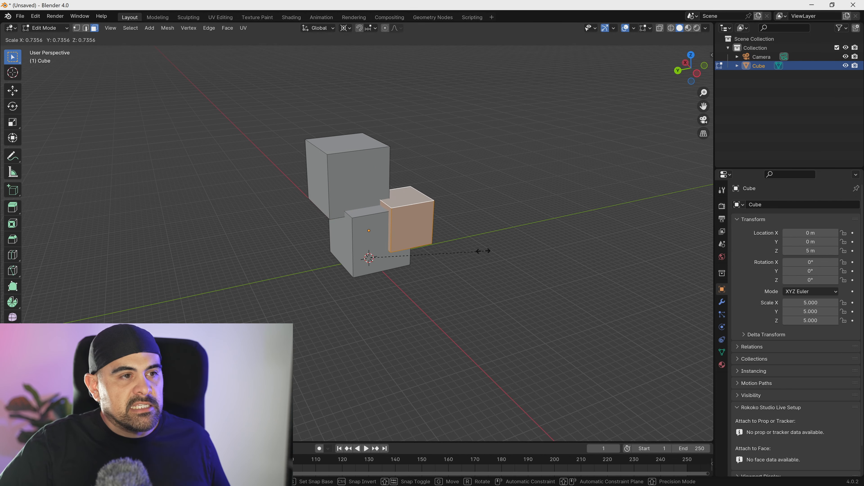
key("Escape")
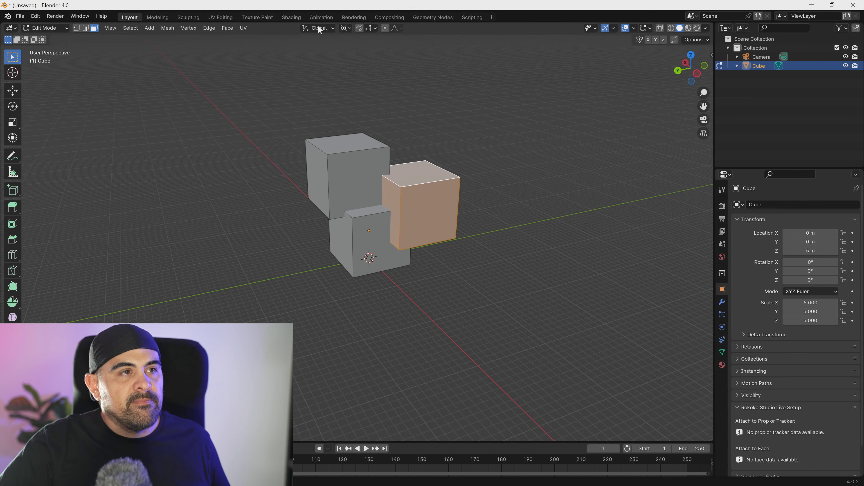
left_click(345, 27)
left_click(364, 70)
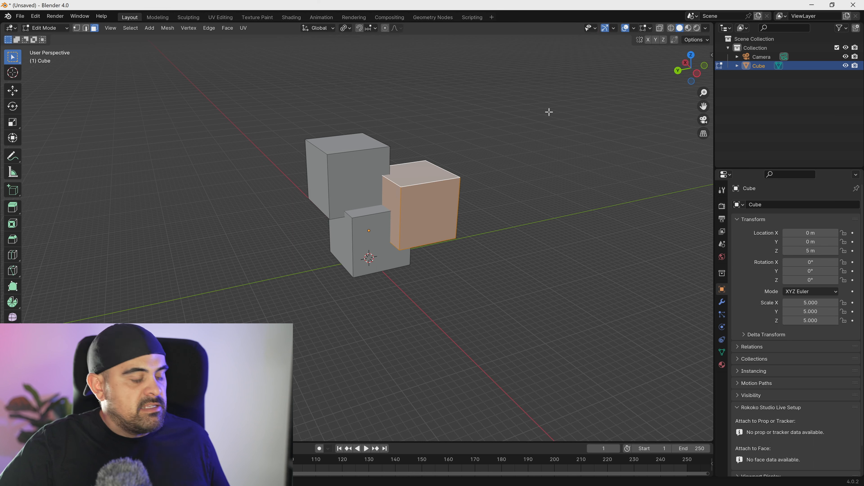
key("s")
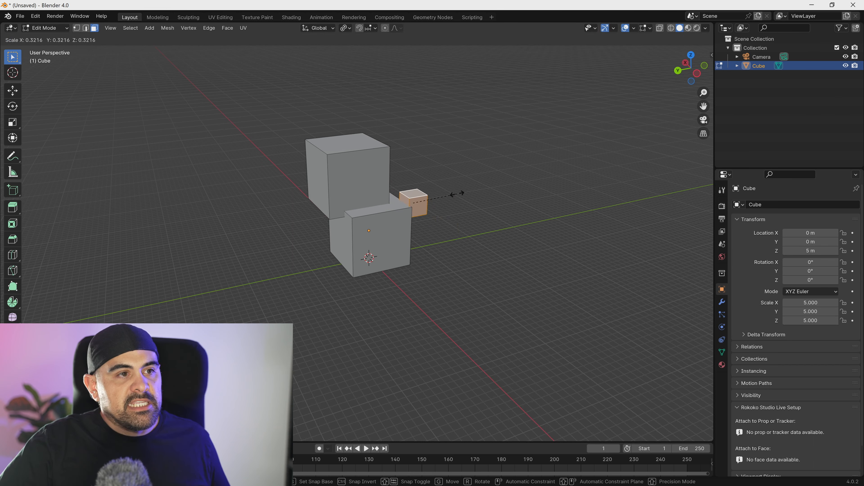
left_click(459, 194)
- Move the small cube about 3 m along Y, and shift it along X over the lower cube
key("g")
key("y")
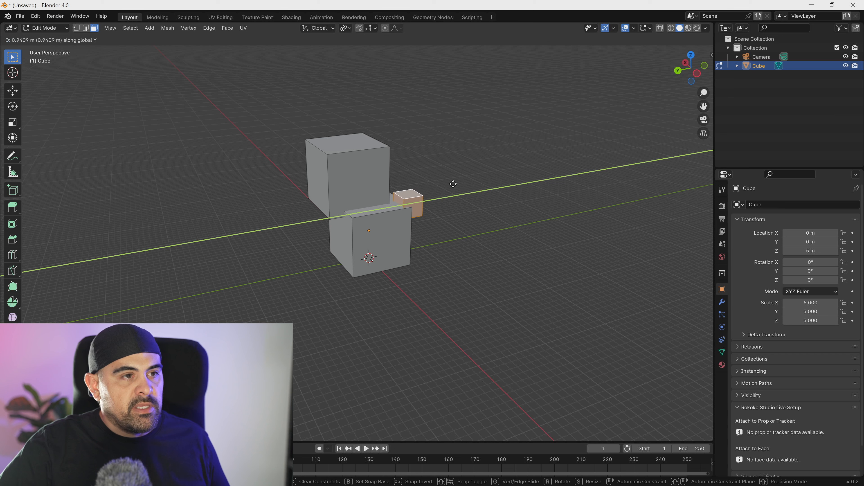
left_click(441, 187)
key("g")
key("x")
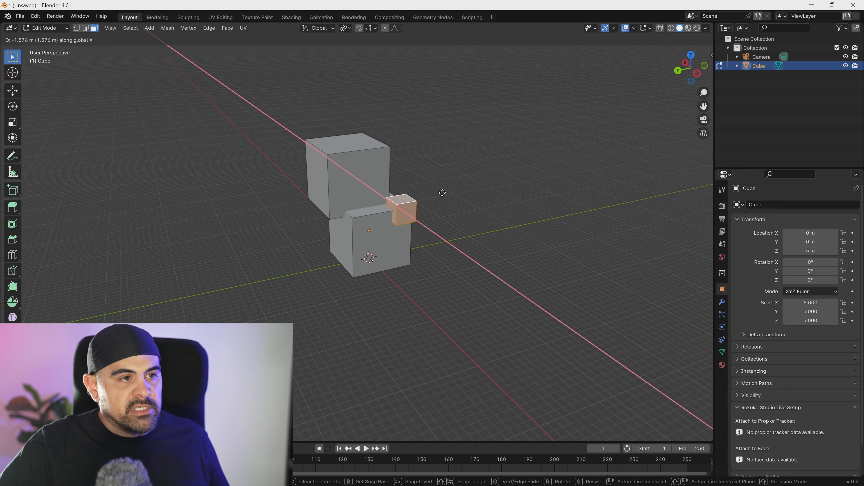
left_click(442, 187)
- Stretch the small cube into a tall thin pillar and raise it along Z onto the lower cube
middle_click_drag(435, 193, 485, 211)
key("s")
left_click(441, 217)
key("g")
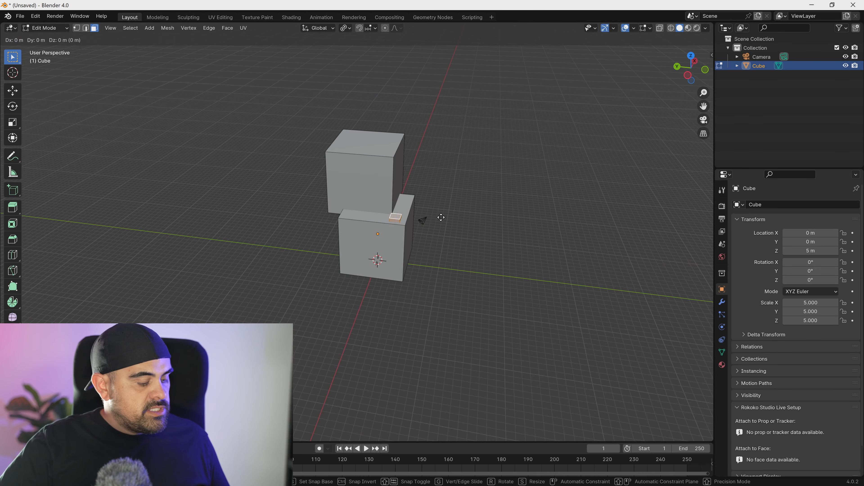
left_click(441, 218)
key("g")
key("z")
left_click(465, 173)
- Select the linked geometry of the upper cube and scale it up into a large box
middle_click_drag(464, 174, 388, 165)
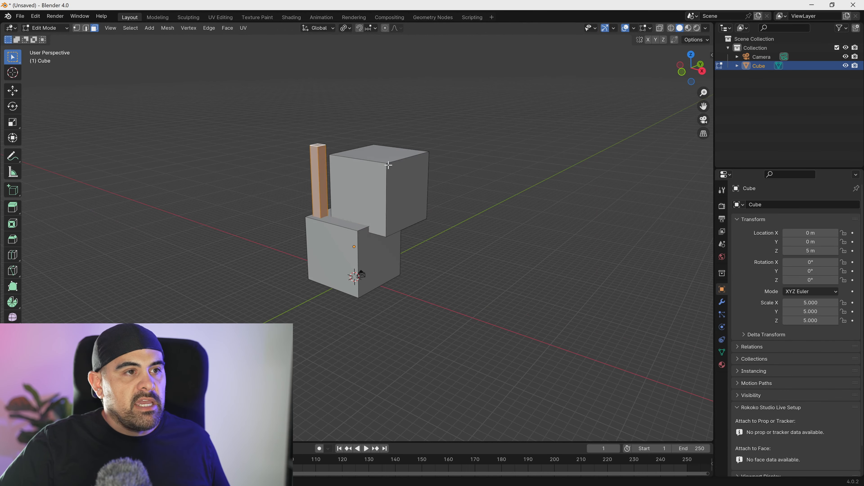
key("l")
key("s")
left_click(382, 203)
key("Tab")
- Return to Object Mode, add a plane as the ground, and scale it up to about 57
key("Tab")
- Duplicate the linked geometry of the thin pillar and stretch the copy along Z
left_click(334, 198)
key("l")
key("shift+d")
left_click(423, 204)
key("s")
key("z")
left_click(440, 223)
- Position the pillars along the Y and X axes as supporting legs beneath the large upper box
middle_click_drag(441, 222, 415, 232)
key("g")
key("y")
left_click(438, 236)
key("g")
key("y")
key("x")
left_click(405, 225)
key("g")
key("y")
left_click(378, 255)
middle_click_drag(377, 255, 341, 251)
key("shift+a")
key("Escape")
key("Tab")
key("shift+a")
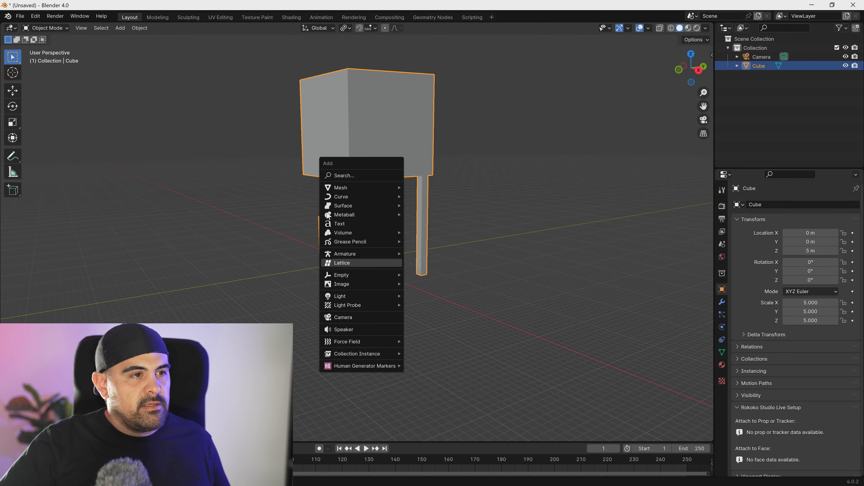
mouse_move(342, 186)
left_click(428, 188)
key("s")
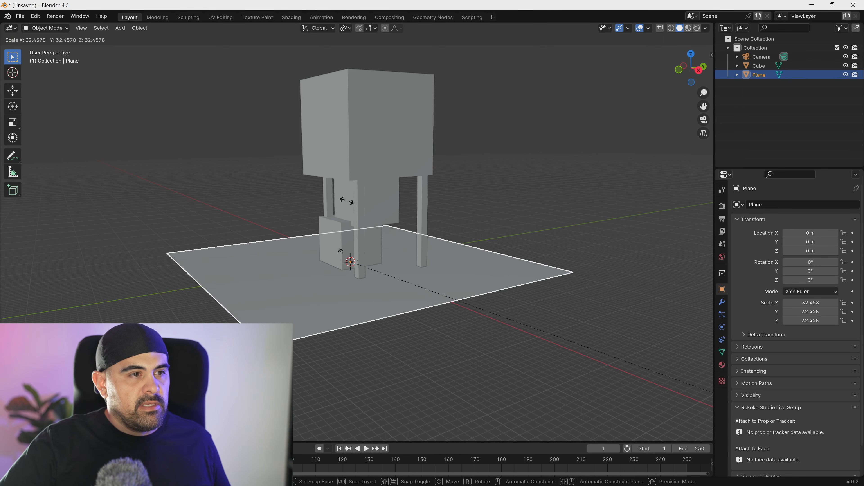
left_click(509, 376)
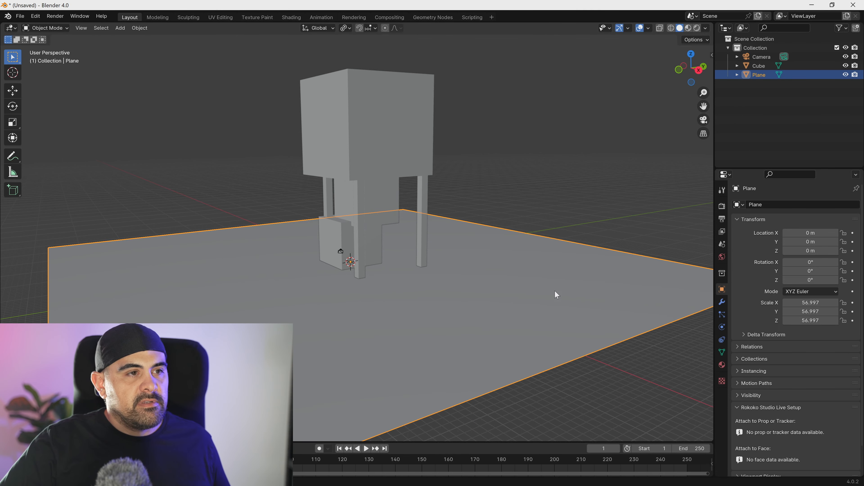
- Deselect the ground plane and align the camera to the current view of the structure
left_click(480, 199)
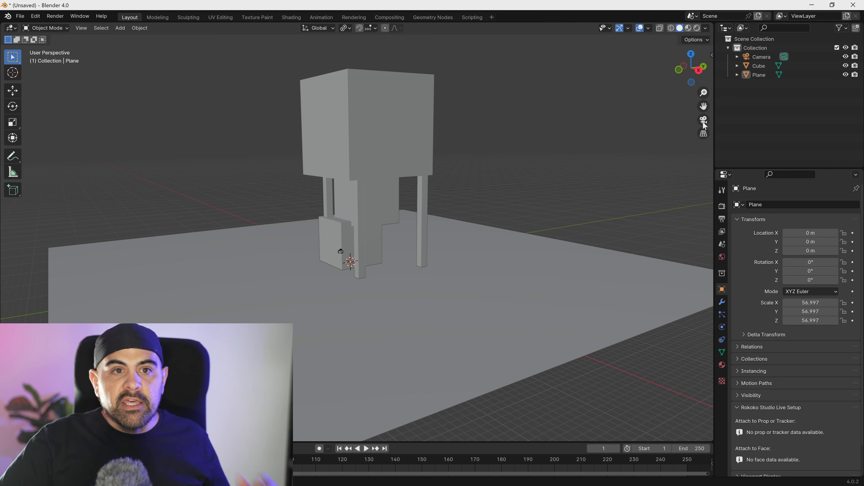
middle_click_drag(446, 194, 443, 197)
key("KP_0")
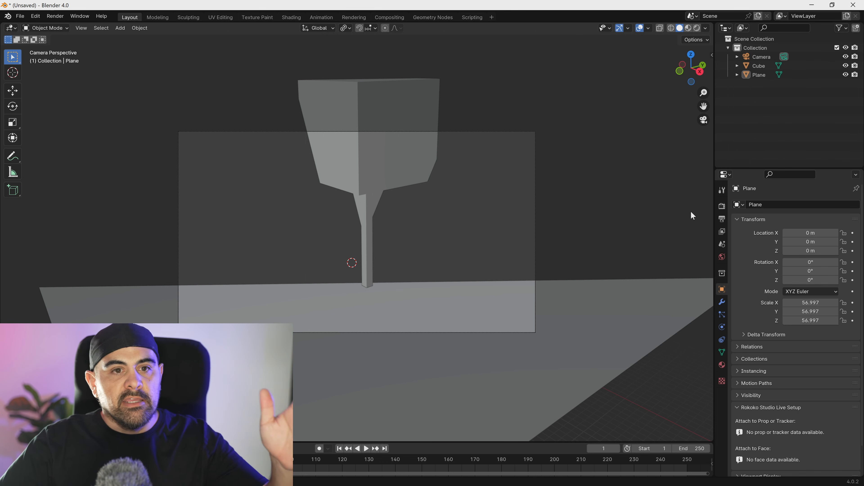
- Set the camera's lens clip end to 5000 m
left_click(767, 56)
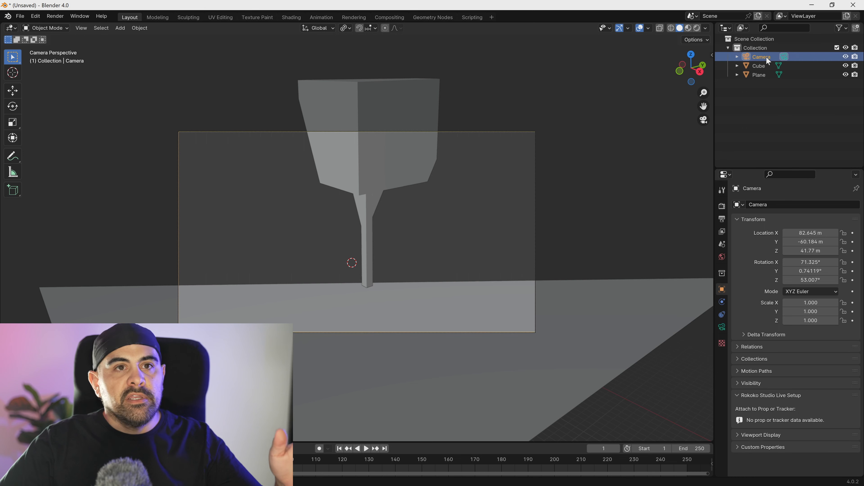
left_click(722, 327)
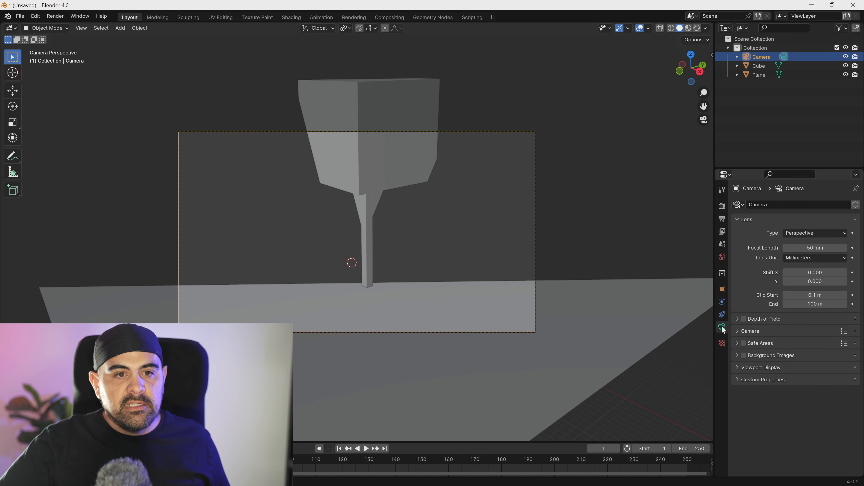
left_click_drag(752, 168, 752, 119)
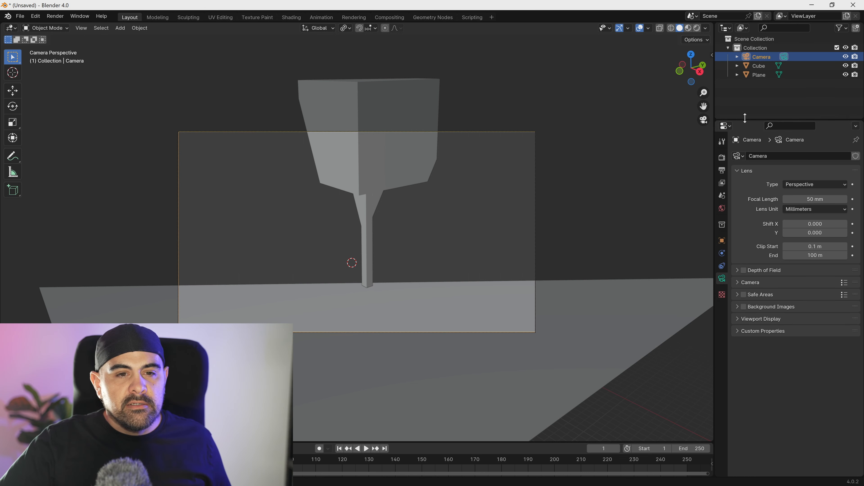
left_click(816, 255)
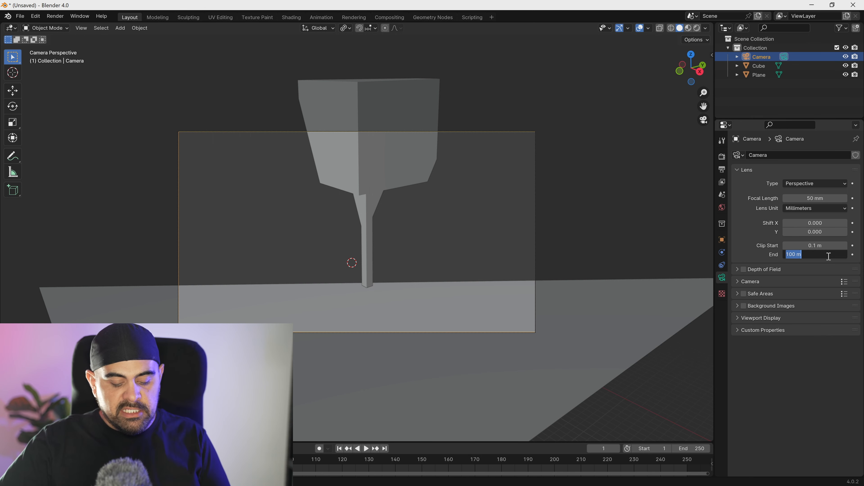
key("Return")
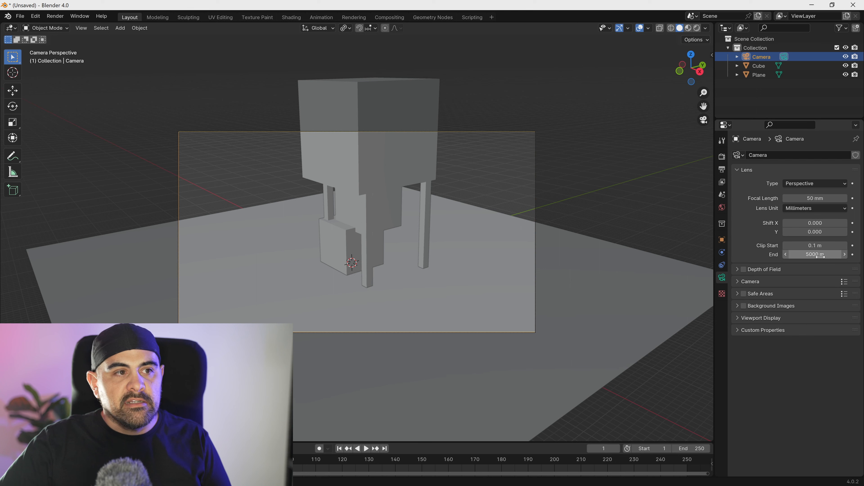
- Set the viewport's clip end to 5000 m, check the structure from another angle, and return to the camera view
left_click(711, 55)
left_click(709, 97)
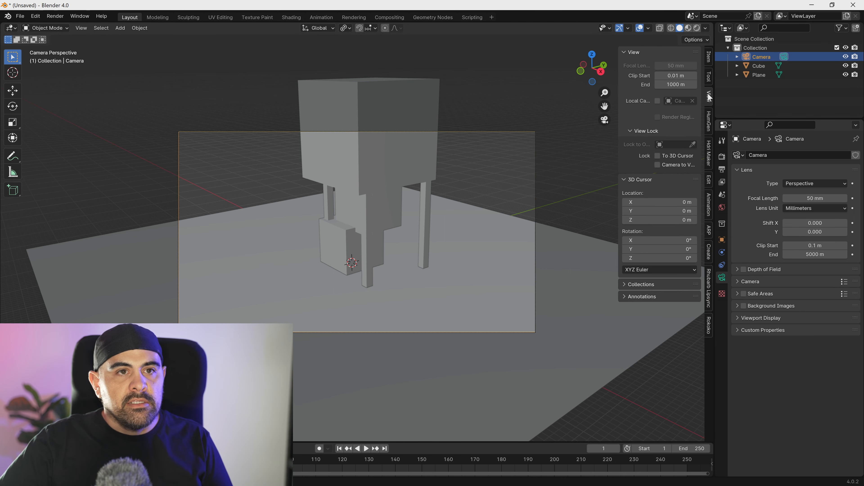
left_click(675, 85)
type("5000")
key("Return")
middle_click_drag(417, 180, 422, 170)
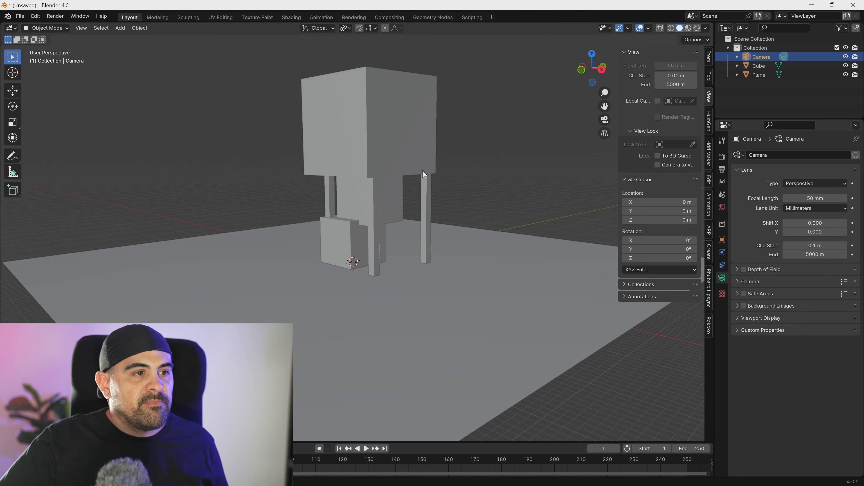
scroll(423, 184, "down", 5)
key("KP_0")
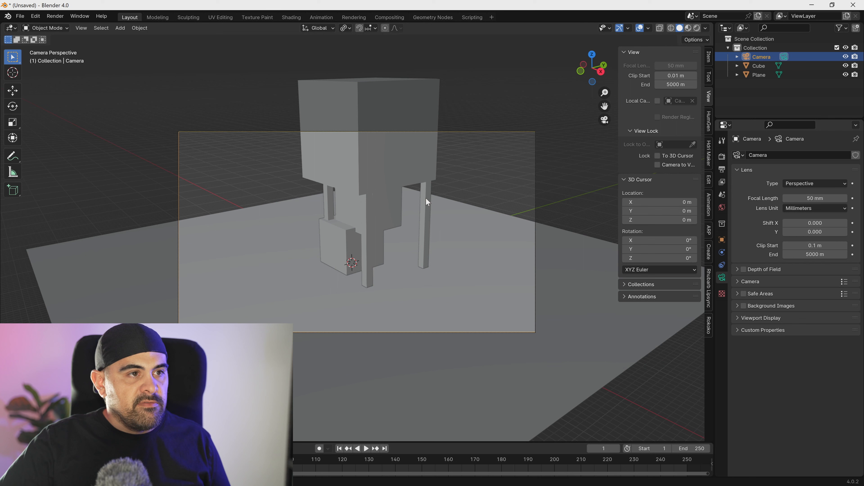
- Lock the camera to the view and reframe it so the whole structure fits inside the camera frame from slightly above
left_click(657, 165)
scroll(453, 225, "down", 3)
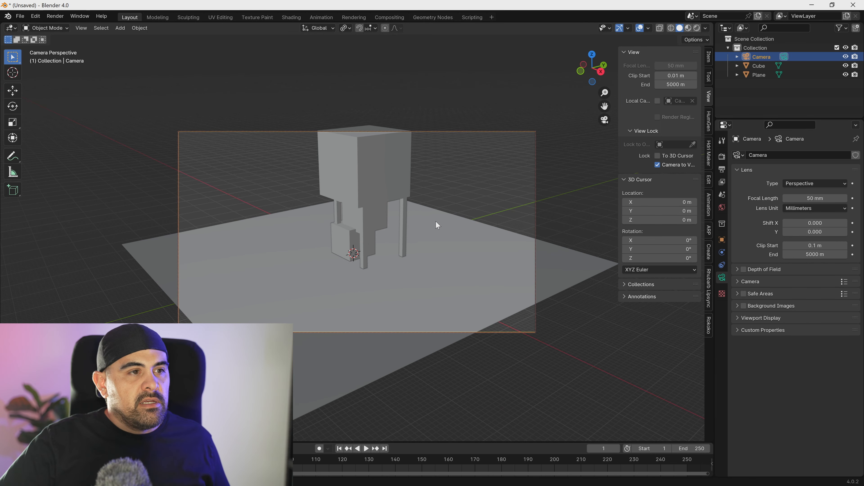
scroll(435, 221, "up", 1)
middle_click_drag(435, 221, 428, 264)
- Set the output resolution to 1024 × 1024 px
left_click(723, 183)
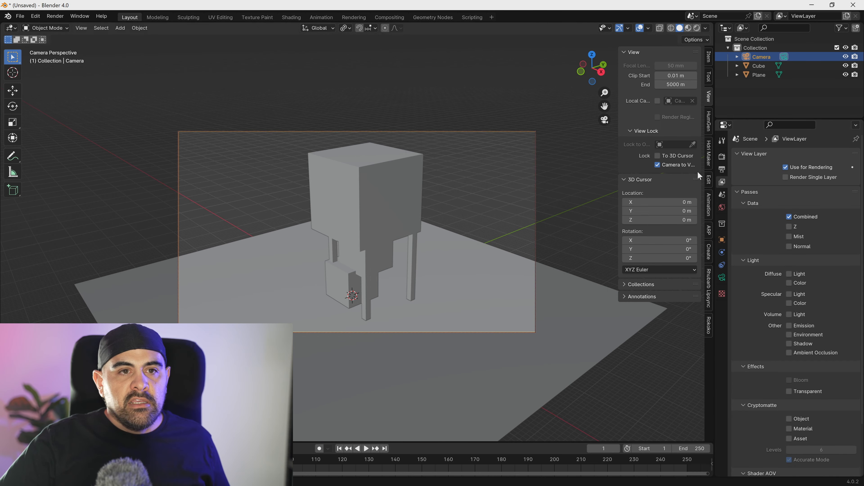
left_click(722, 169)
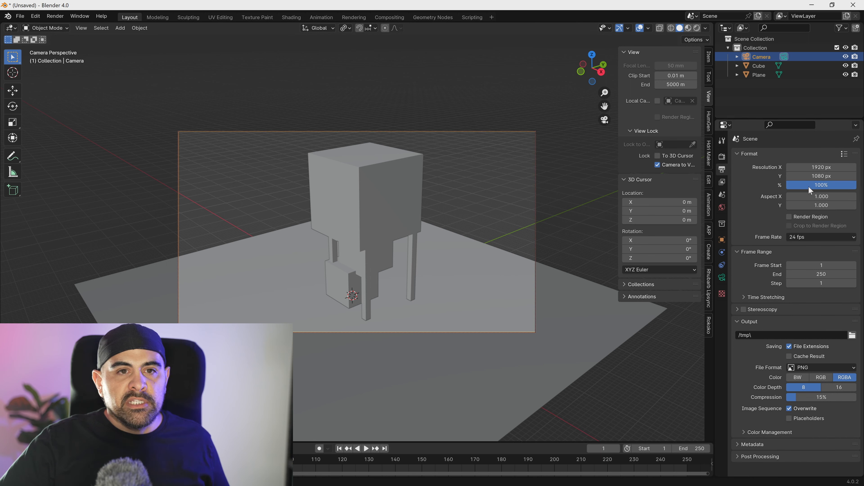
left_click(825, 176)
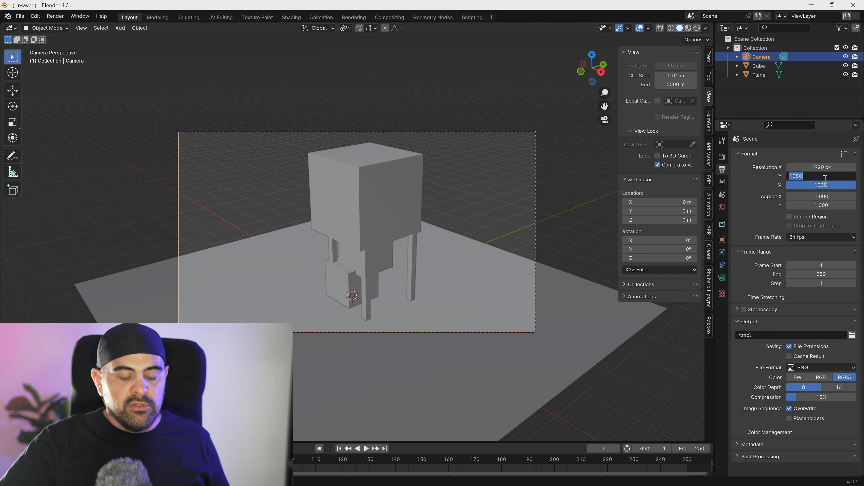
left_click(823, 167)
type("1024")
key("Return")
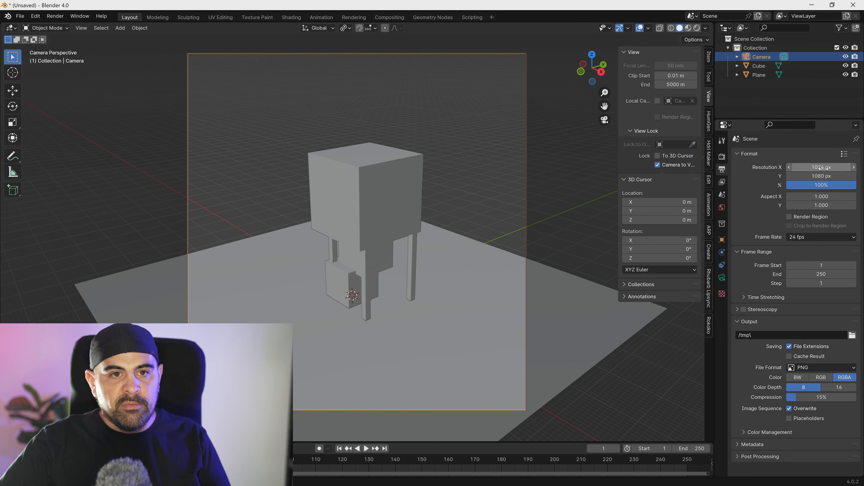
left_click(817, 175)
type("1024")
key("Return")
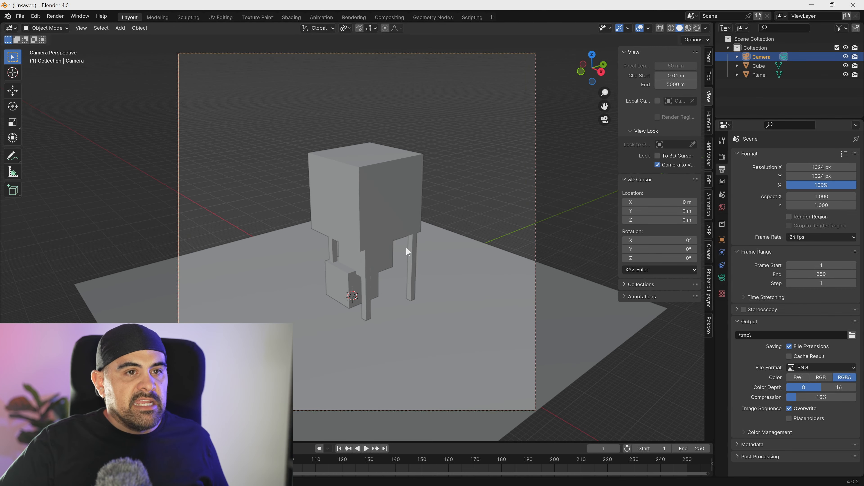
- Set the camera's focal length to 100 mm and reframe the whole structure from a slightly lower angle
scroll(401, 247, "up", 3)
scroll(402, 252, "down", 4)
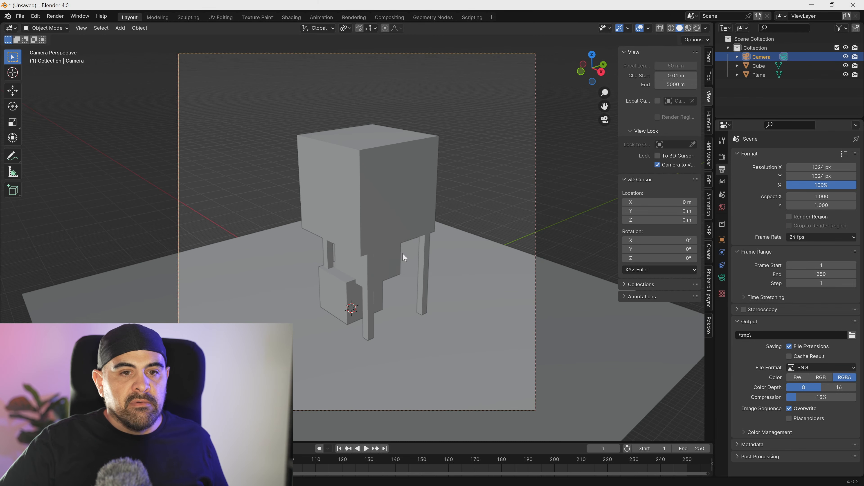
left_click(721, 277)
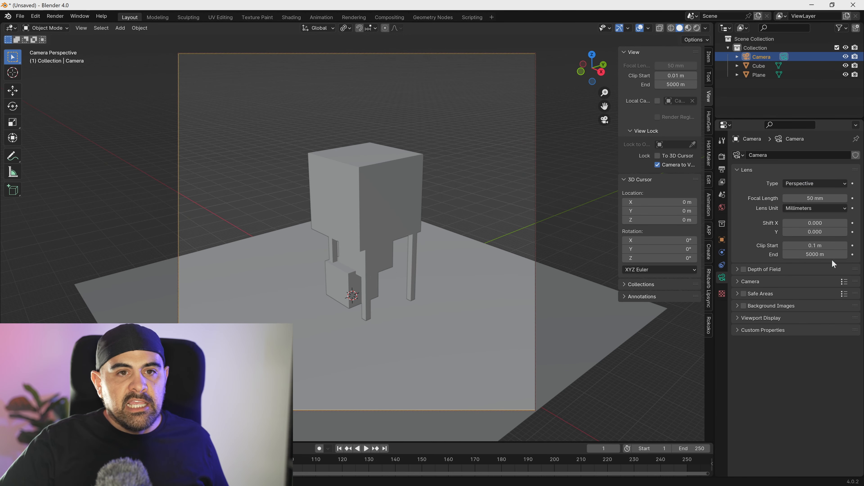
left_click(829, 206)
left_click(831, 198)
type("100")
key("Return")
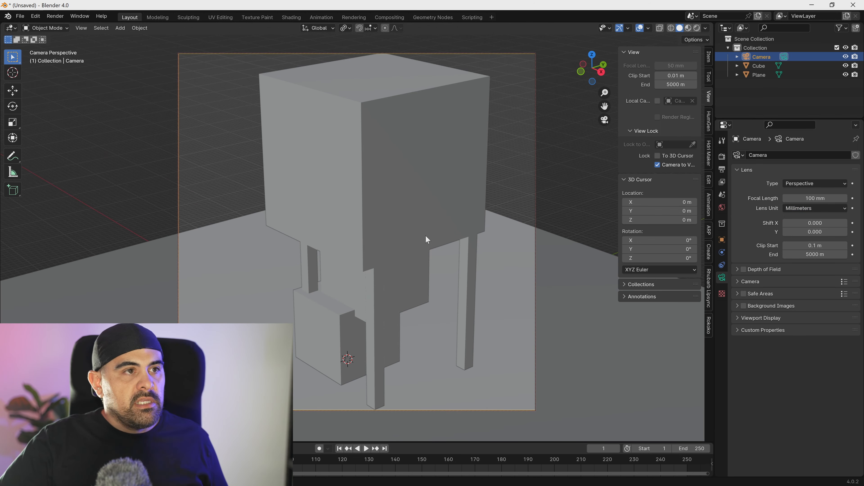
middle_click_drag(420, 236, 420, 249, "ctrl")
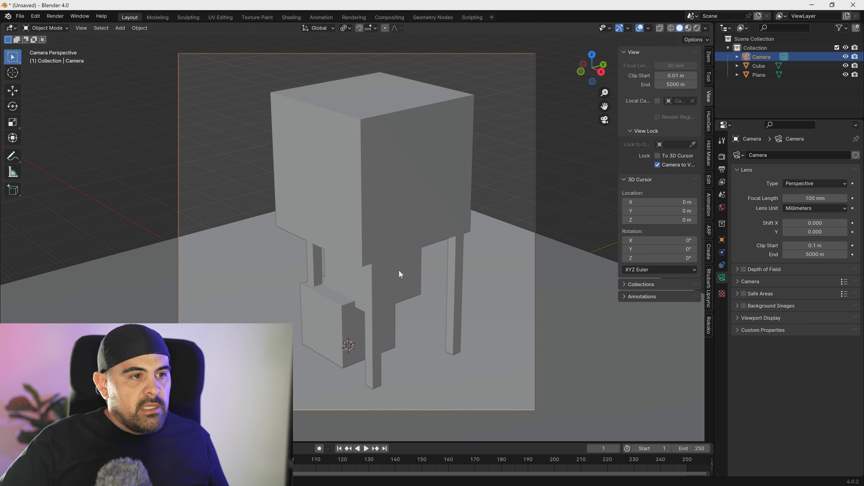
middle_click_drag(417, 249, 419, 237)
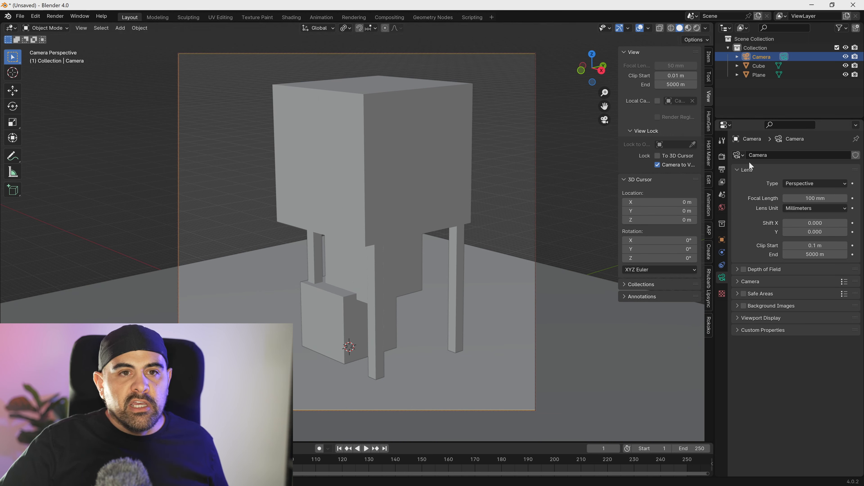
- Enable the Z and Mist passes of the view layer
left_click(724, 156)
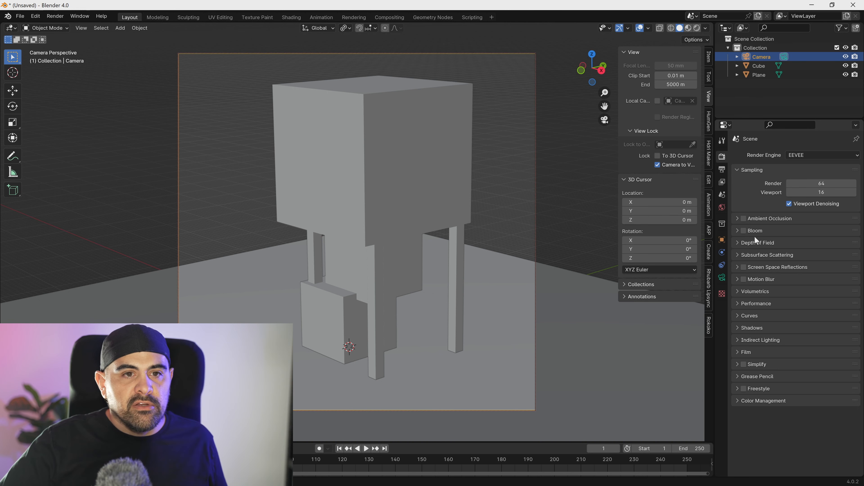
left_click(723, 182)
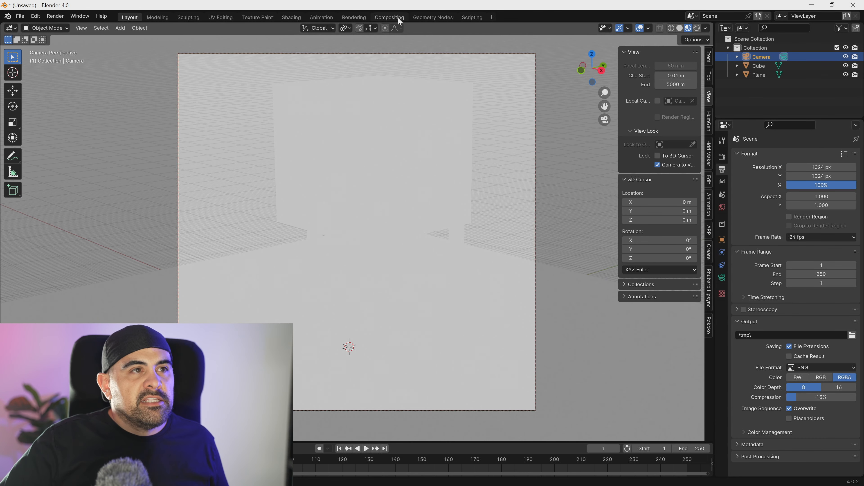
- Switch to the compositor and spread the Render Layers and Composite nodes far apart
left_click(396, 17)
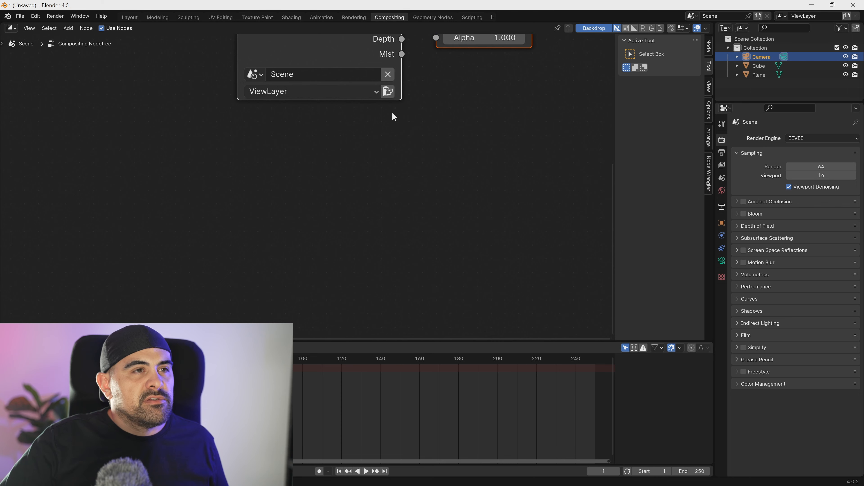
left_click(392, 113)
middle_click_drag(392, 112, 238, 295)
left_click_drag(331, 175, 636, 184)
left_click_drag(217, 175, 160, 164)
scroll(160, 165, "down", 2)
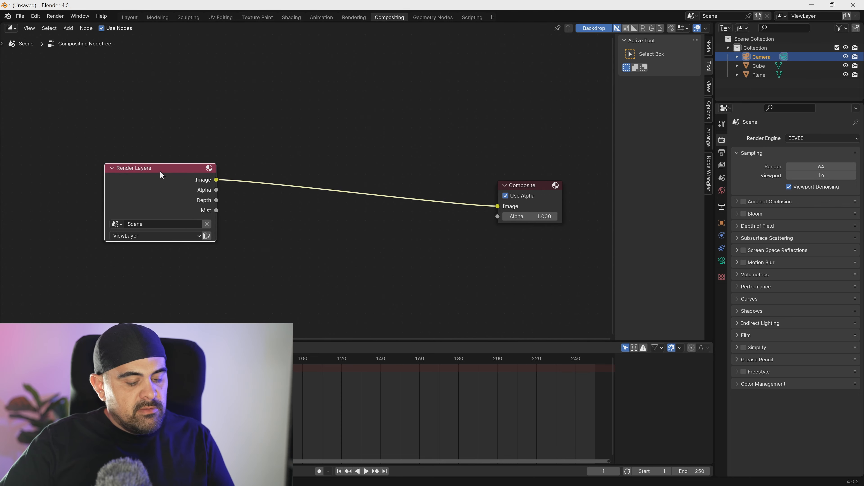
- Render the camera view, close the result, and move the Render Layers node farther from the Composite node
key("F12")
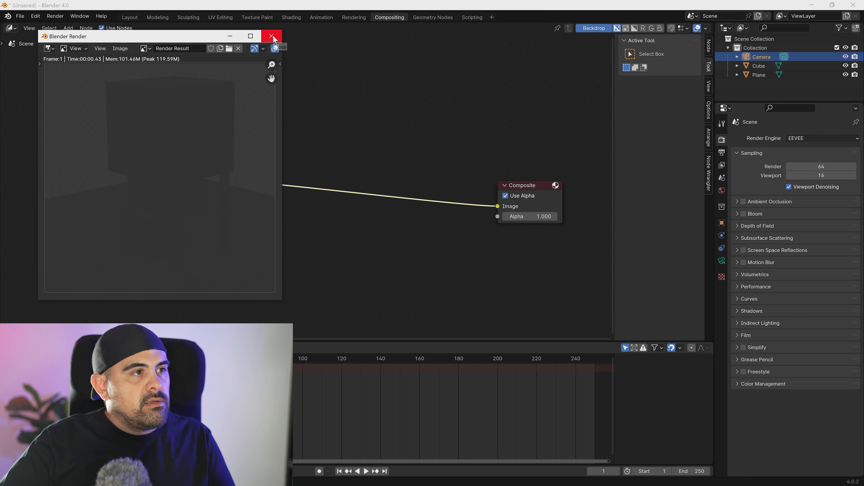
left_click(271, 36)
left_click_drag(210, 197, 147, 170)
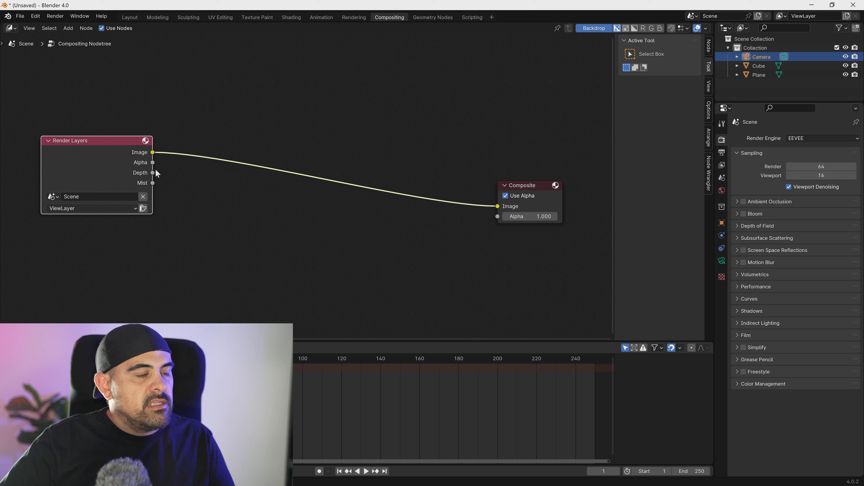
- Connect the Render Layers Depth output to a new Normalize node and feed its value into a new Invert Color node
left_click_drag(154, 172, 172, 246)
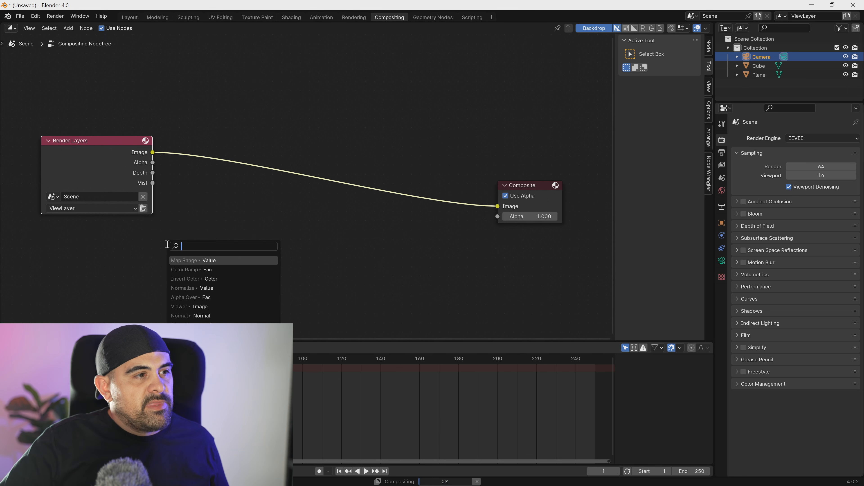
left_click(187, 288)
left_click(164, 299)
left_click_drag(209, 260, 269, 294)
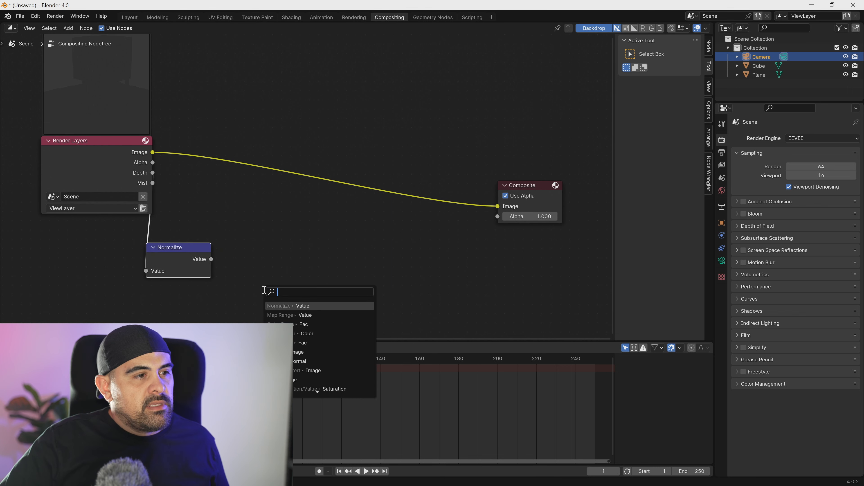
left_click(299, 333)
left_click(291, 303)
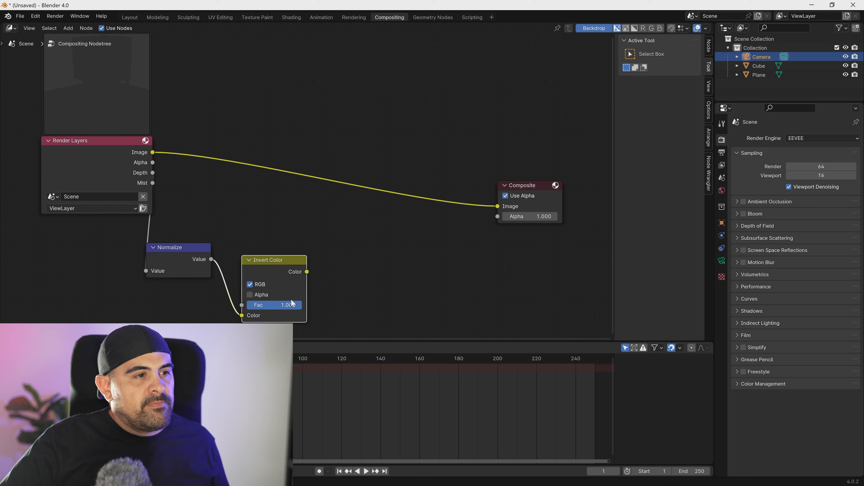
- Feed the Invert Color output into a new Color Ramp node and connect the ramp's Image output to a new Viewer node
left_click_drag(338, 295, 345, 299)
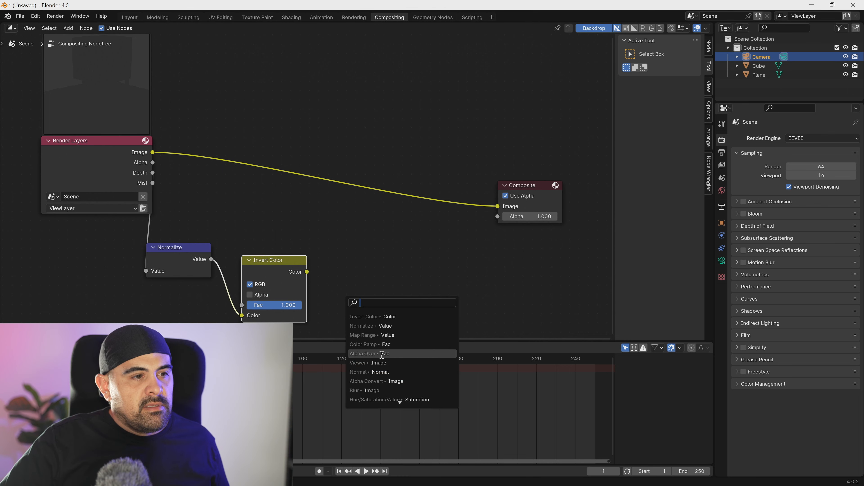
left_click(381, 345)
left_click(422, 287)
left_click_drag(439, 271, 512, 285)
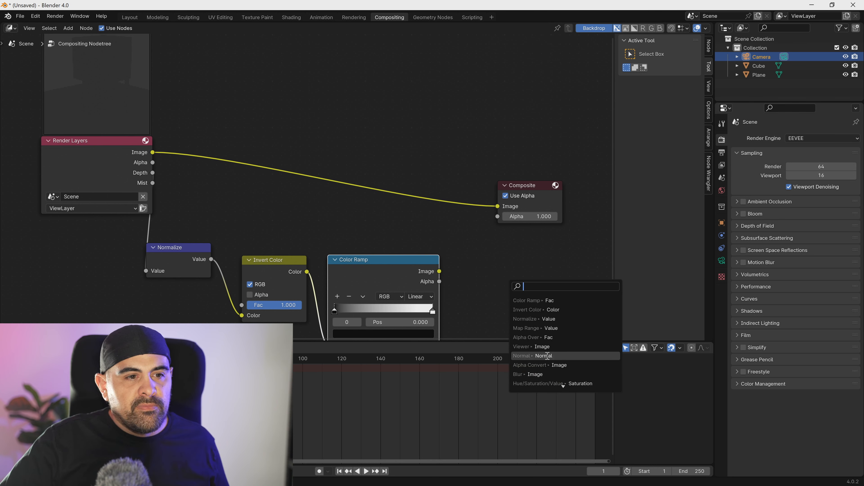
left_click(547, 346)
left_click(531, 311)
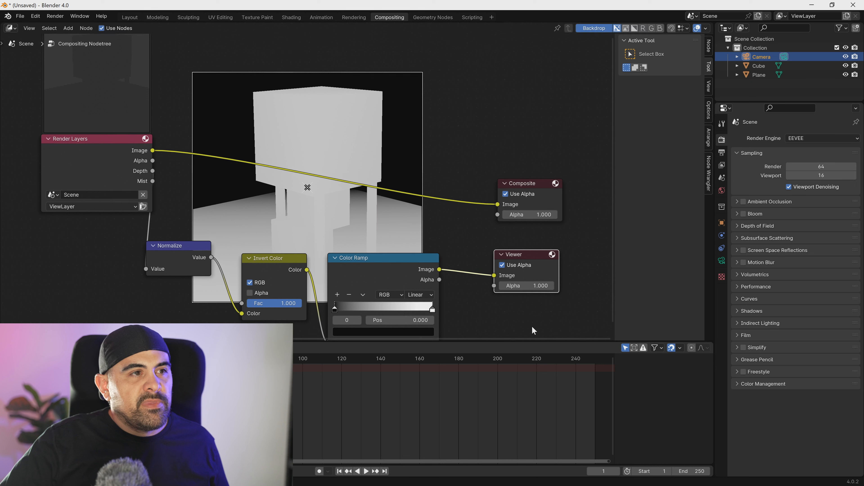
- Rearrange the Normalize, Invert Color and Color Ramp nodes lower down, clear of the backdrop image
left_click_drag(166, 261, 107, 302)
left_click_drag(265, 279, 216, 314)
left_click_drag(368, 276, 382, 303)
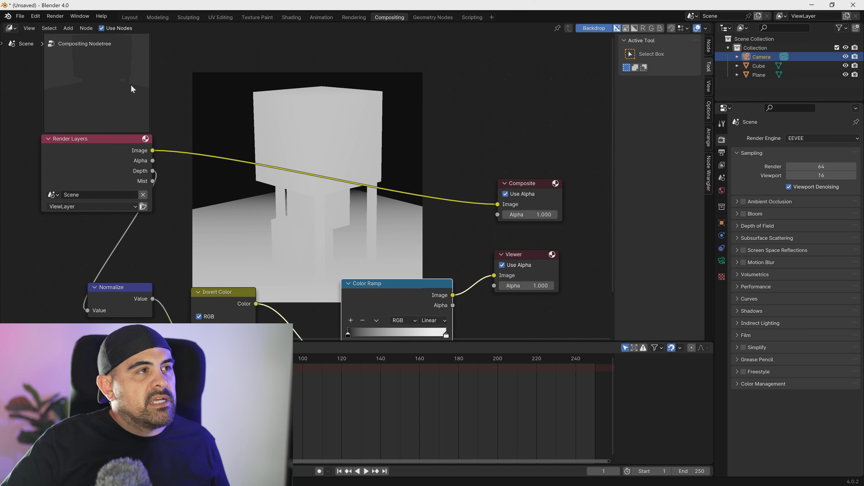
- Lock the camera's location and rotation on all axes in the Layout workspace and turn off Camera to View
left_click(132, 17)
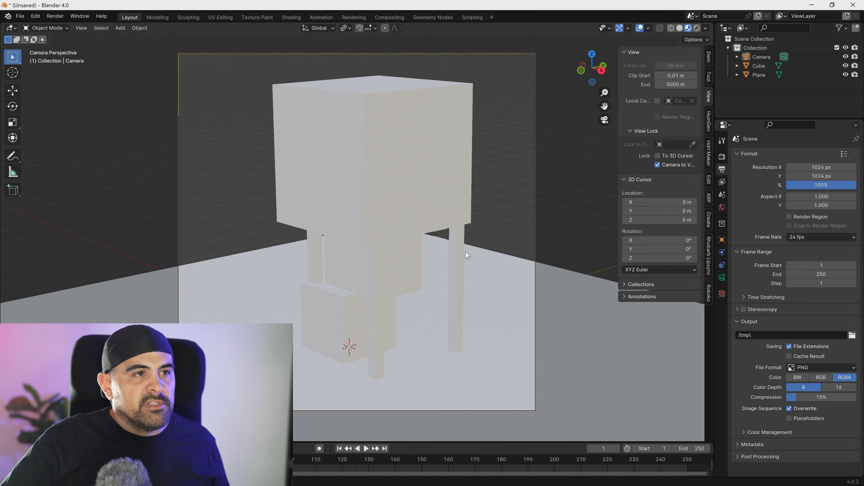
left_click(660, 165)
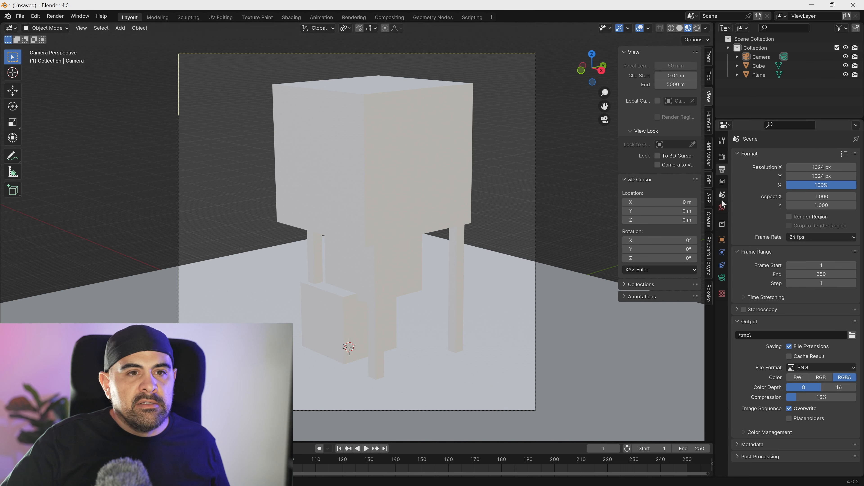
left_click(758, 60)
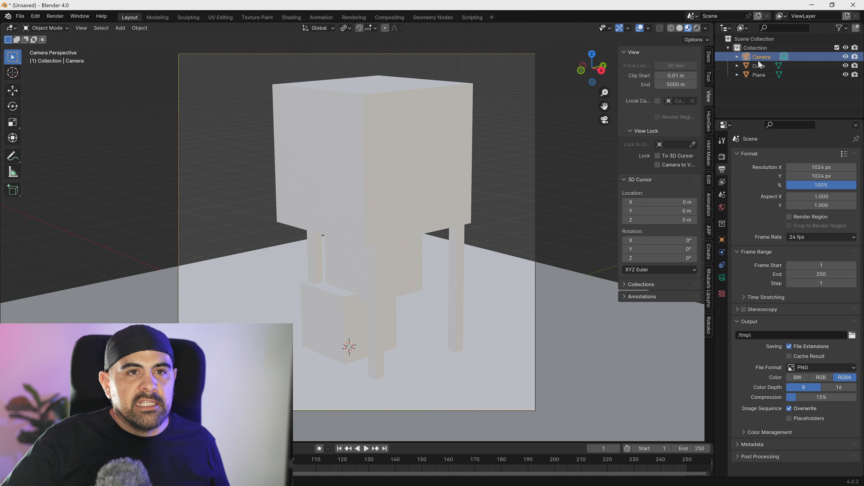
left_click(722, 208)
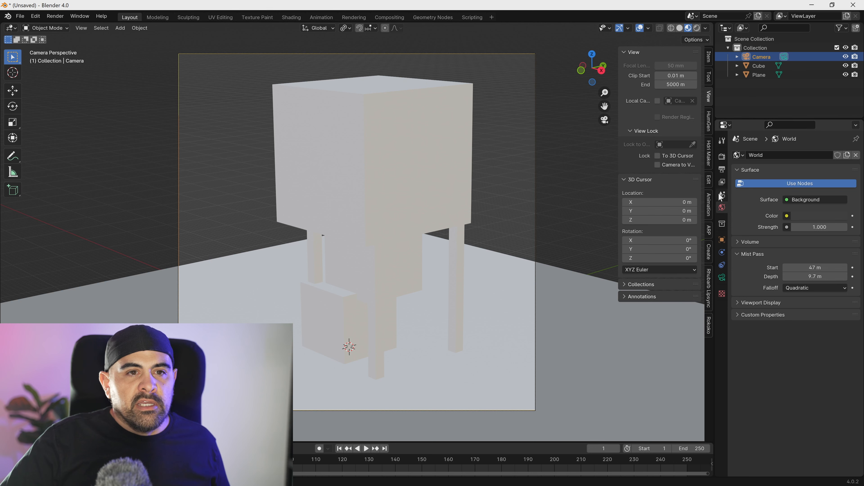
left_click(721, 194)
left_click(722, 183)
left_click(722, 239)
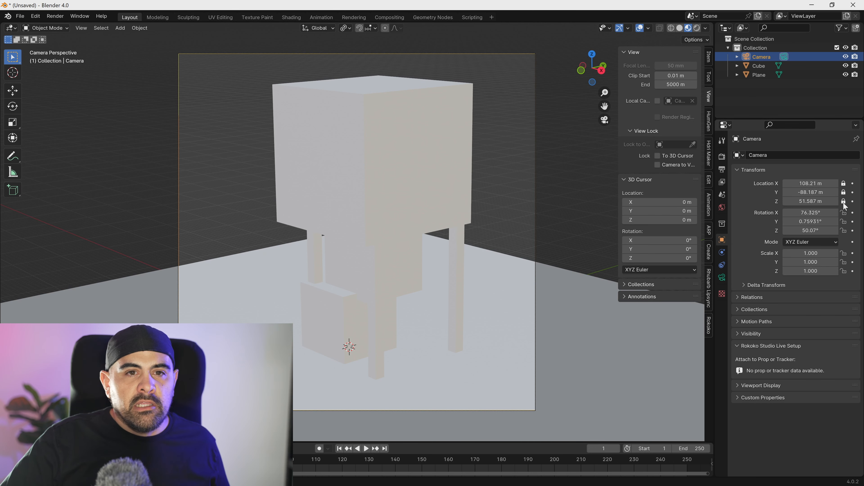
left_click(843, 213)
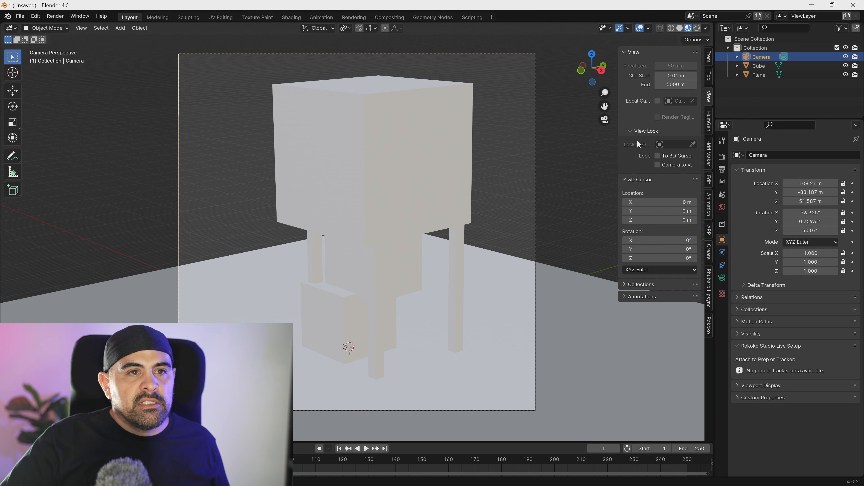
left_click(675, 166)
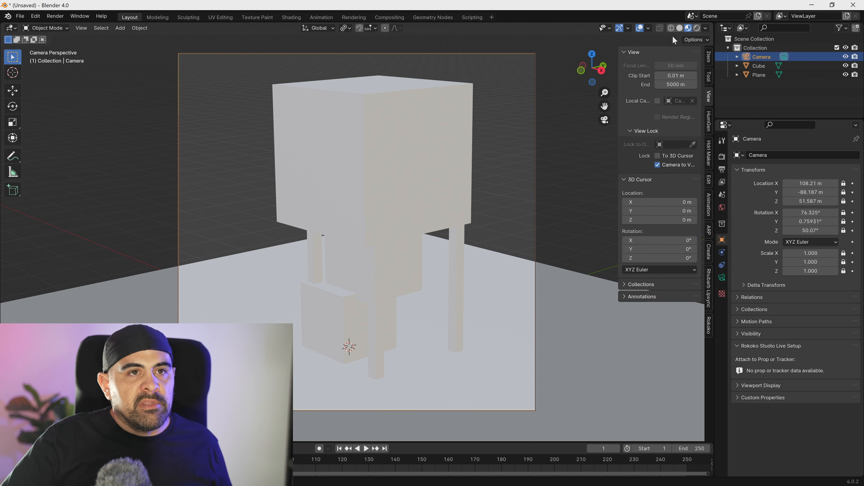
left_click(663, 166)
- Edit the structure's mesh and move the bottom face of one leg along the global Z axis
middle_click_drag(331, 241, 318, 293)
left_click(326, 310)
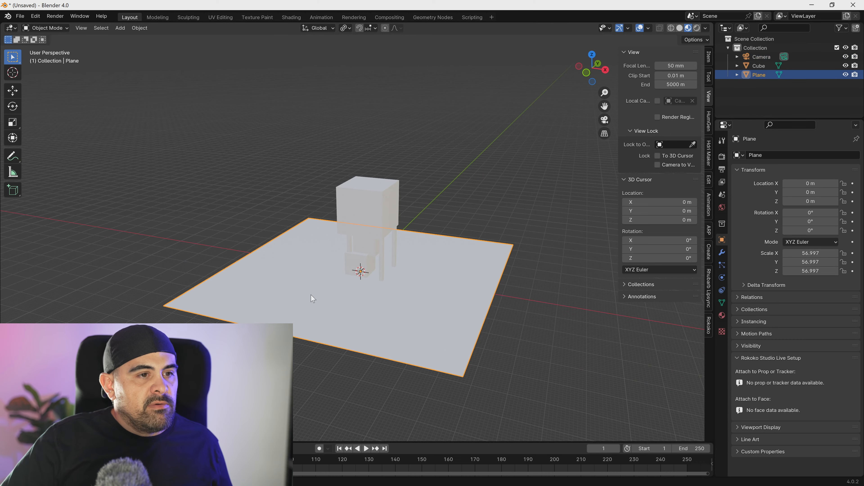
middle_click_drag(355, 317, 380, 284)
left_click(392, 269)
key("KP_Decimal")
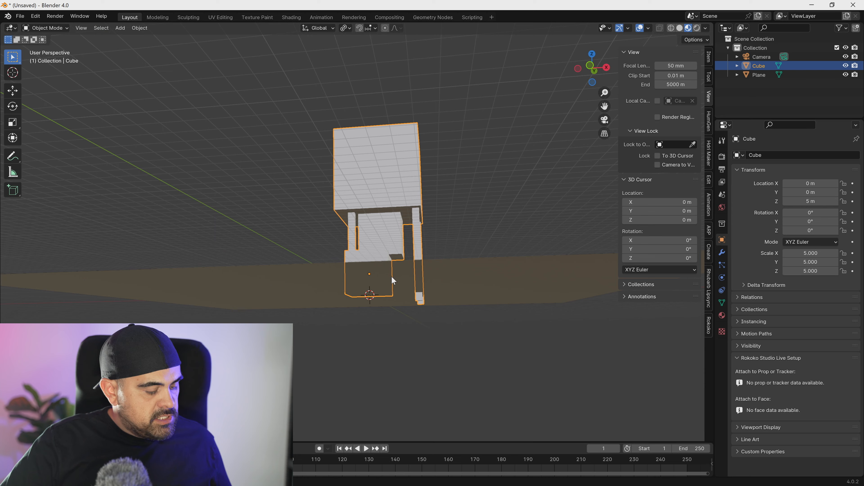
key("Tab")
left_click(327, 184)
left_click(328, 188)
left_click(365, 240, "shift")
key("g")
key("z")
right_click(374, 85)
key("e")
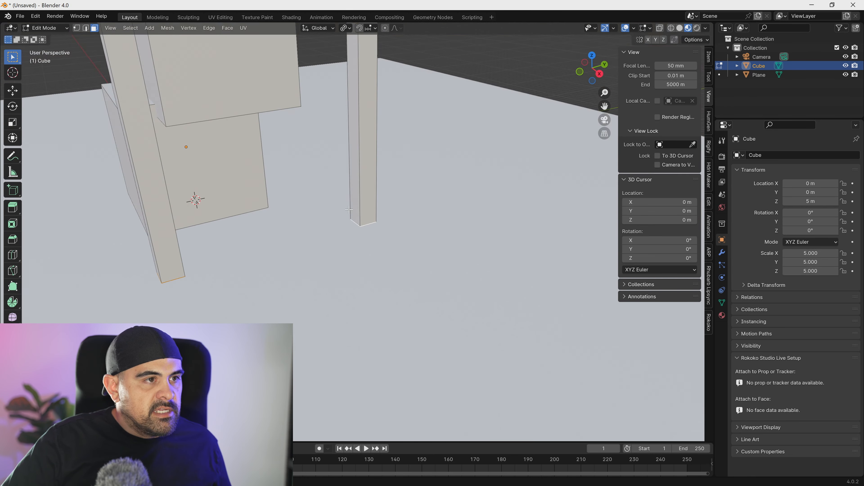
- Delete the ground plane and render the camera view again to refresh the depth map in the compositor
left_click(404, 304)
key("Delete")
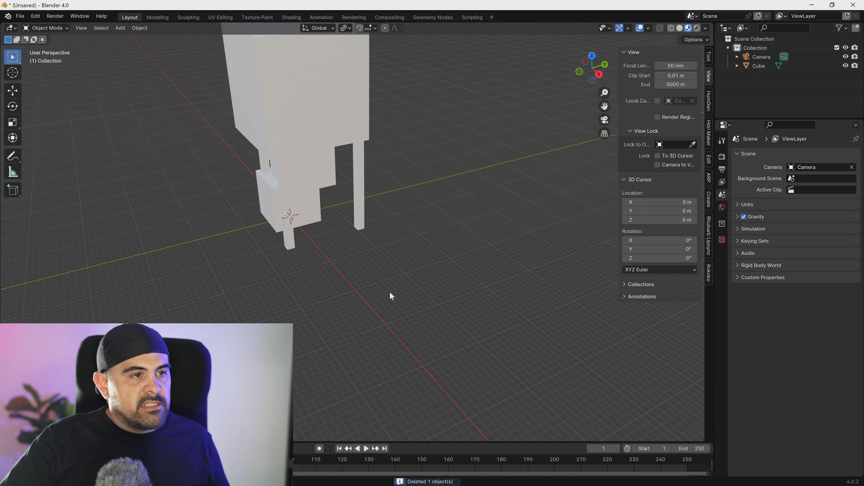
key("KP_0")
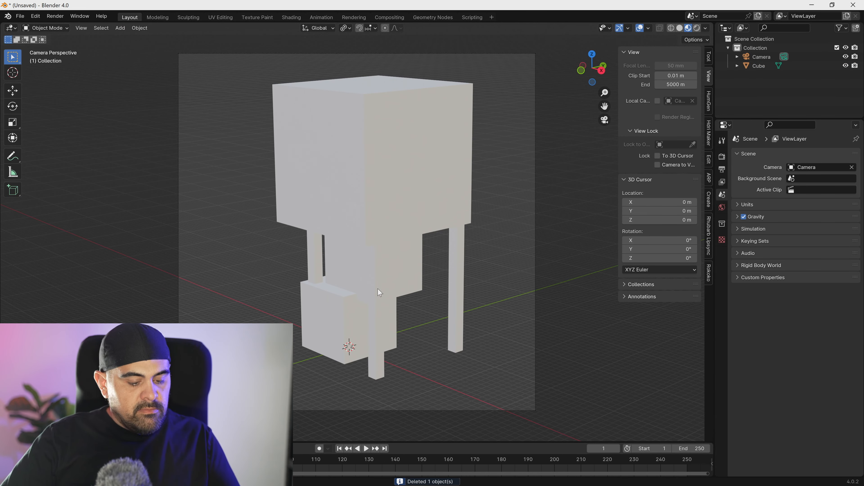
key("F12")
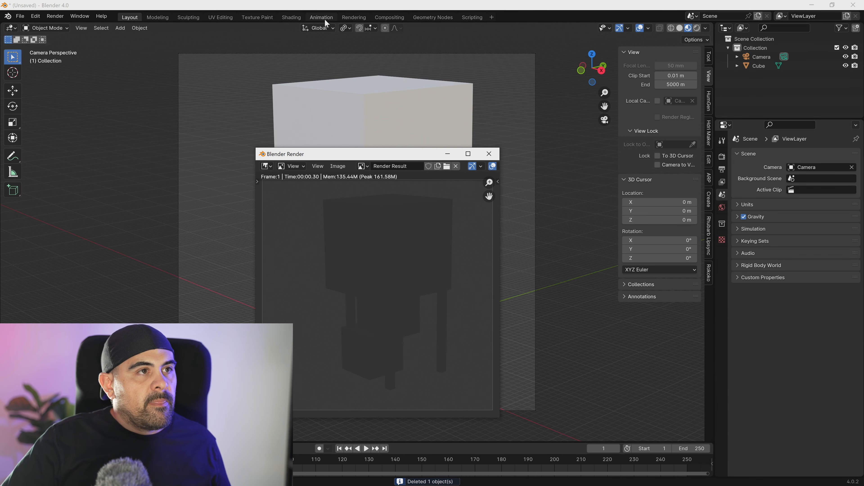
left_click(391, 17)
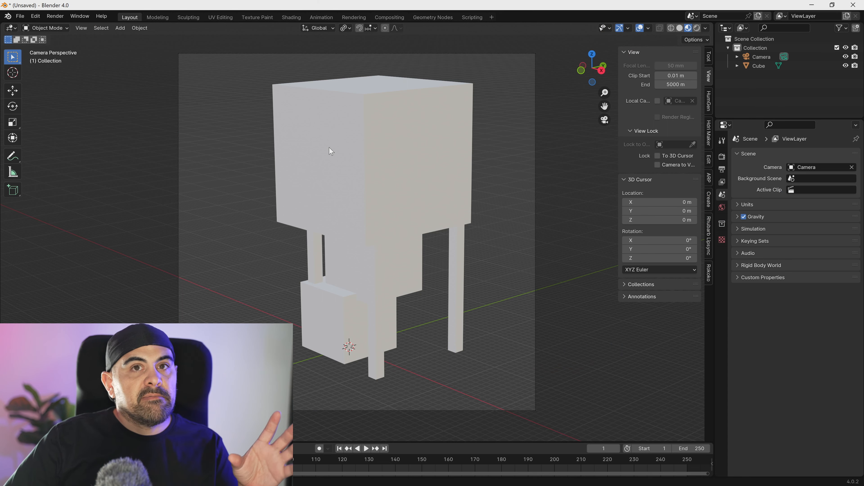
- Add a Grease Pencil Scene Line Art object that outlines the structure, and leave everything deselected
left_click(381, 158)
key("shift+a")
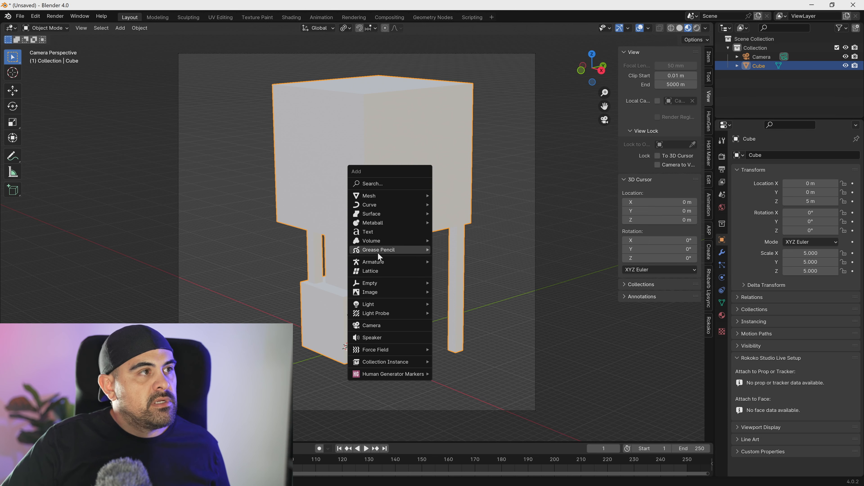
mouse_move(377, 251)
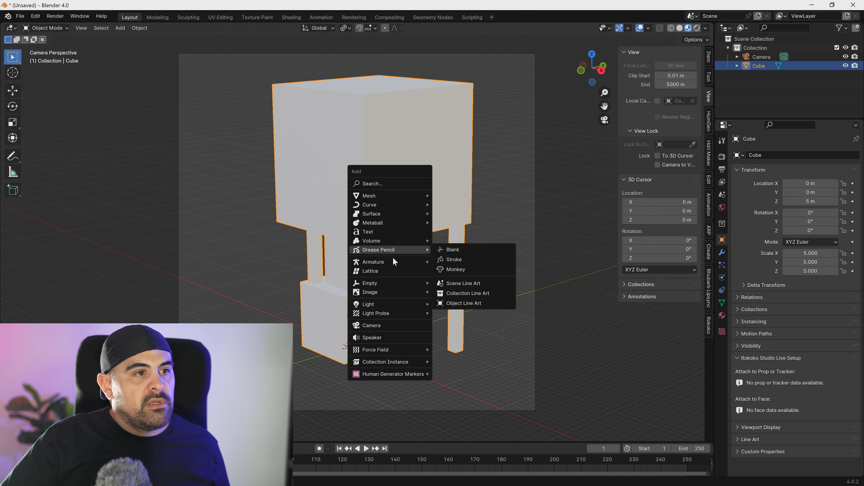
left_click(463, 284)
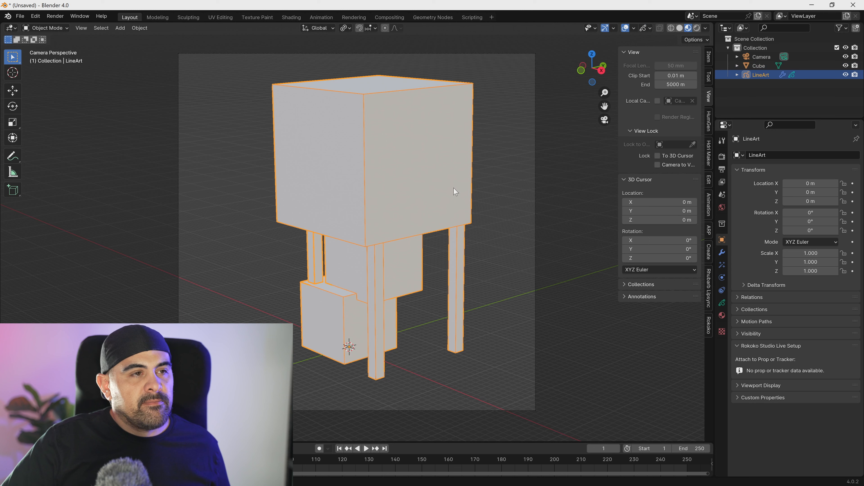
left_click(509, 146)
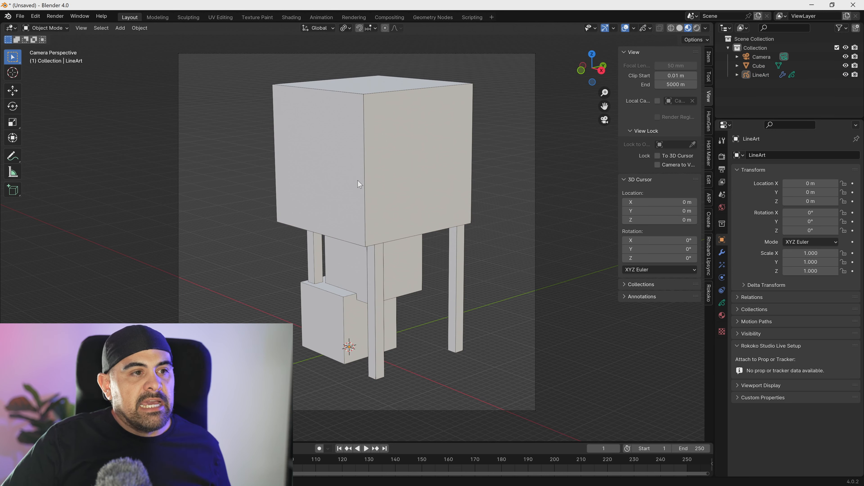
- Set the Line Art modifier's line thickness to 2 on the LineArt object
left_click(394, 180)
left_click(721, 253)
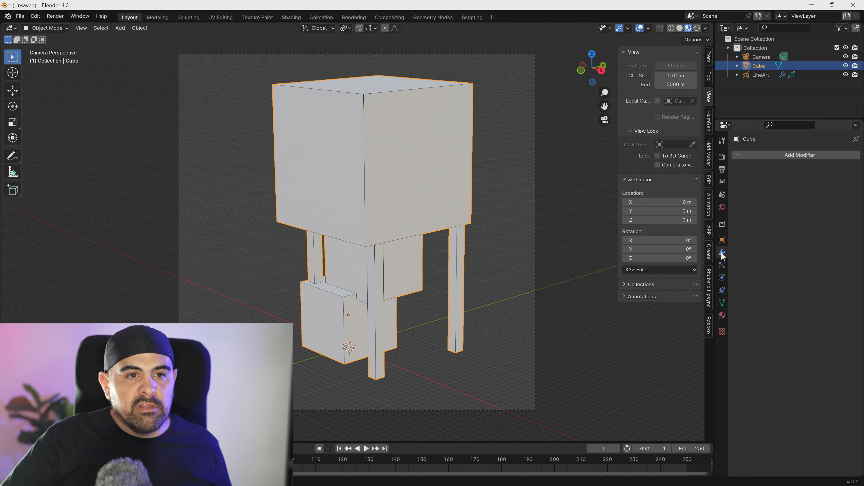
left_click(765, 75)
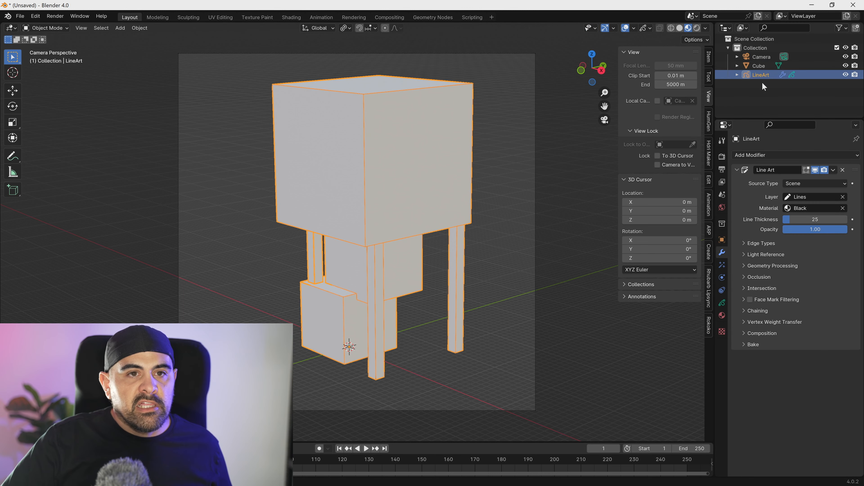
left_click_drag(836, 219, 815, 219)
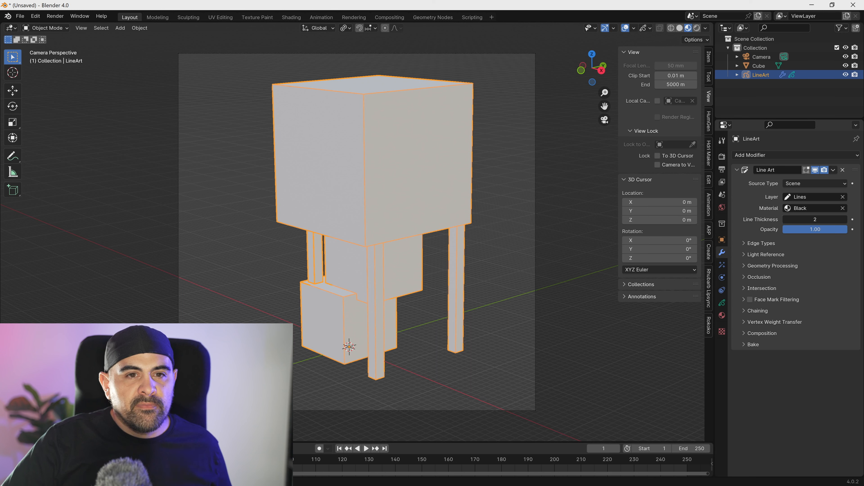
- Examine the thinner line art up close along the structure's edges and corners
key("Tab")
scroll(392, 158, "up", 5)
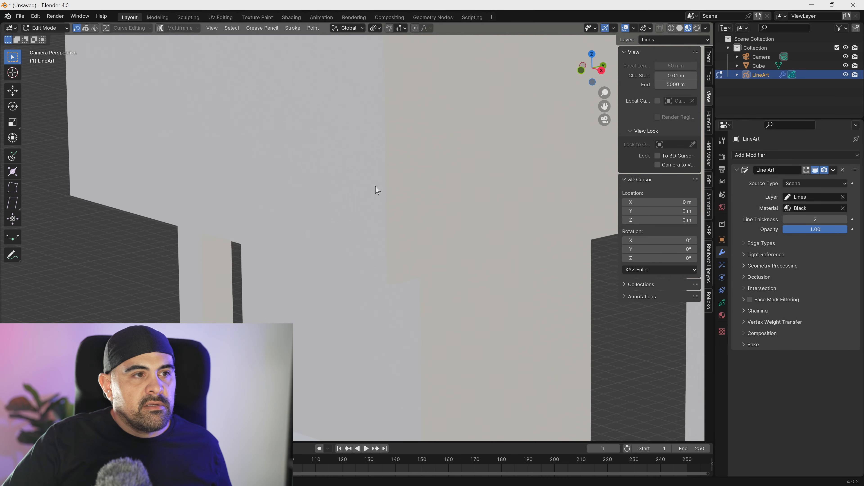
scroll(378, 189, "up", 5)
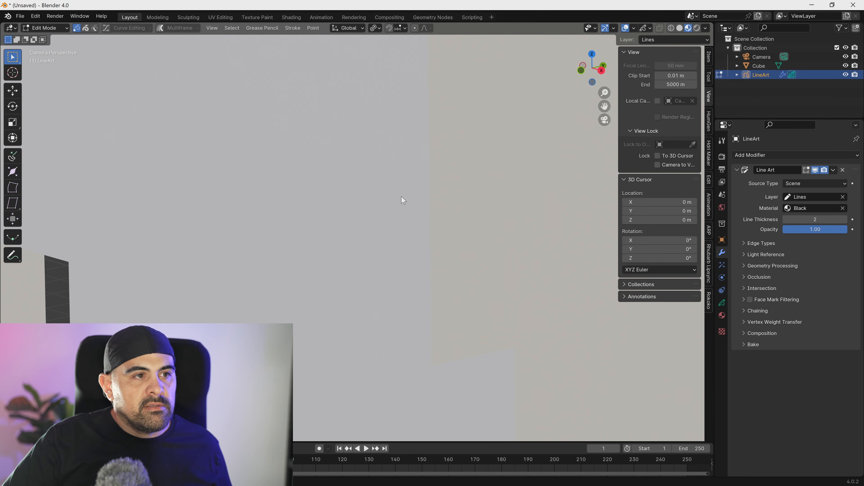
scroll(407, 213, "down", 4)
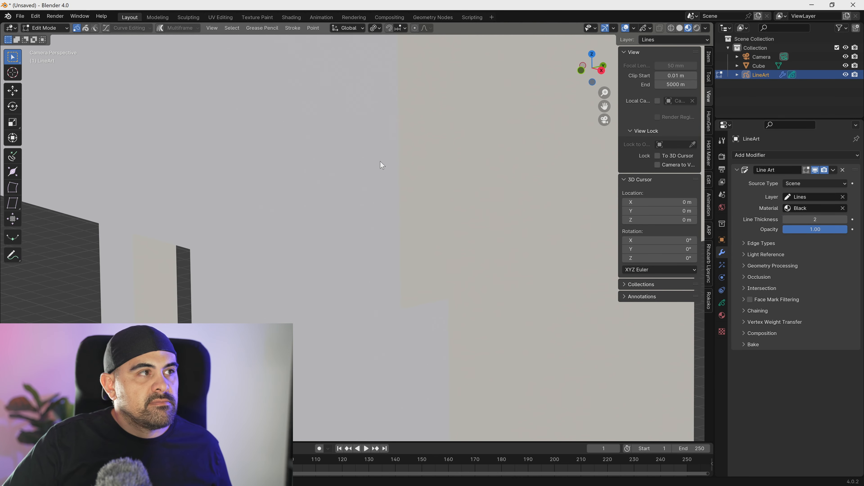
key("Tab")
left_click(392, 178)
scroll(403, 290, "up", 3)
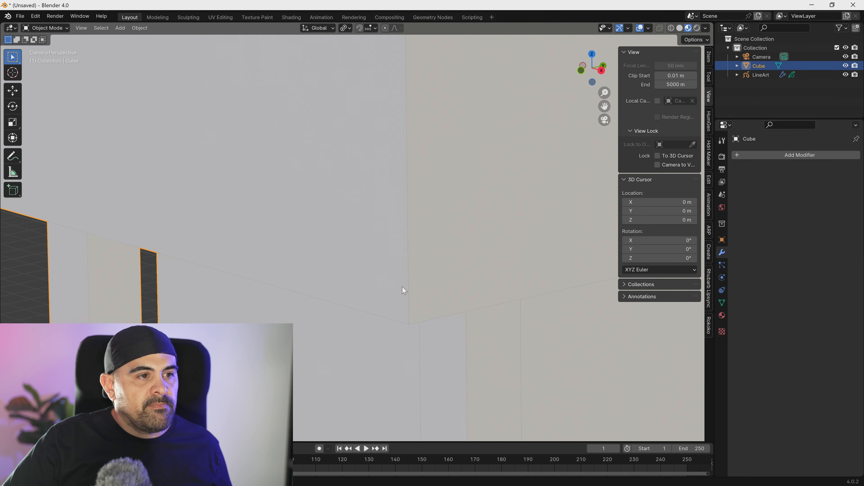
scroll(456, 329, "down", 2)
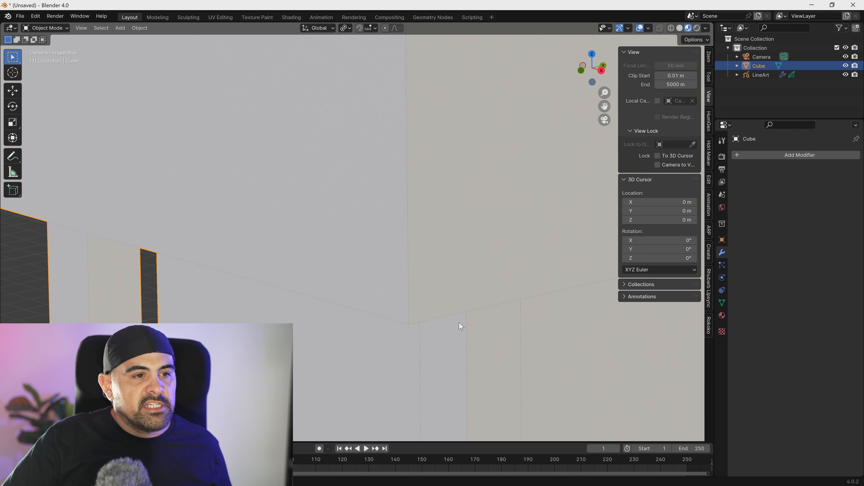
scroll(424, 294, "down", 5)
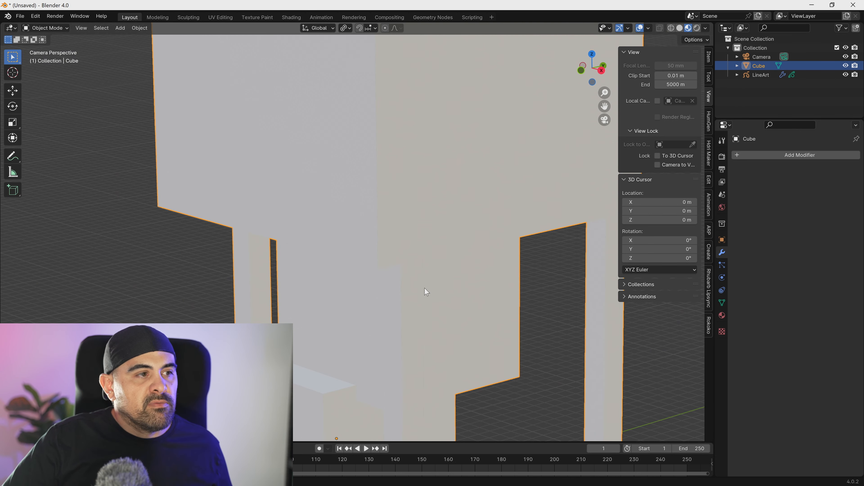
key("Tab")
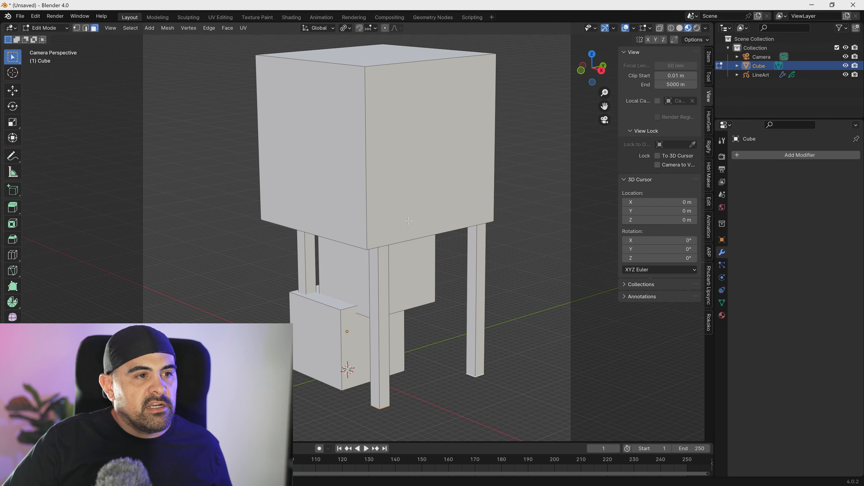
key("Tab")
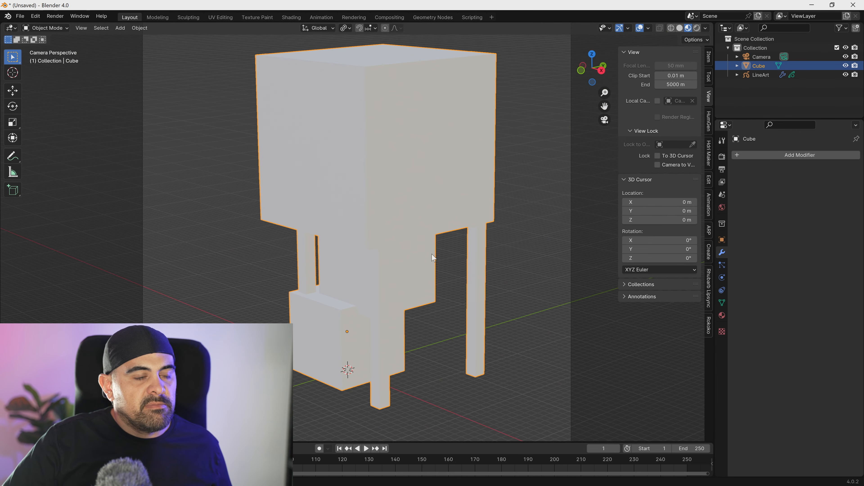
- Set the stroke base color of the LineArt object's Black material to white
left_click(457, 275)
left_click(484, 265)
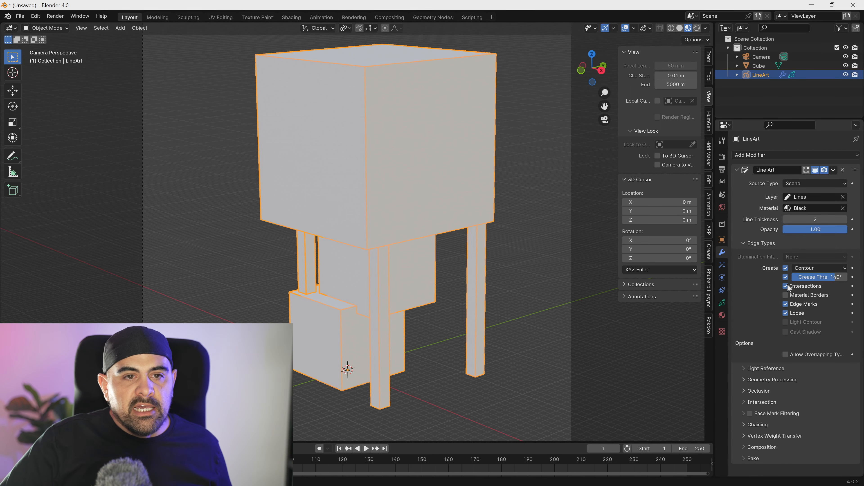
left_click(723, 316)
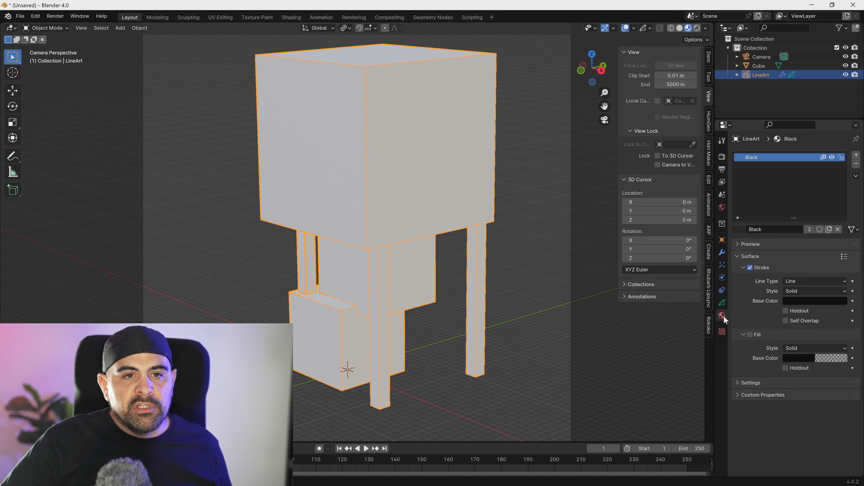
left_click(805, 301)
left_click_drag(845, 230, 841, 161)
- Change the structure's material surface to an Emission shader with a black color and check the lines against it
left_click(418, 130)
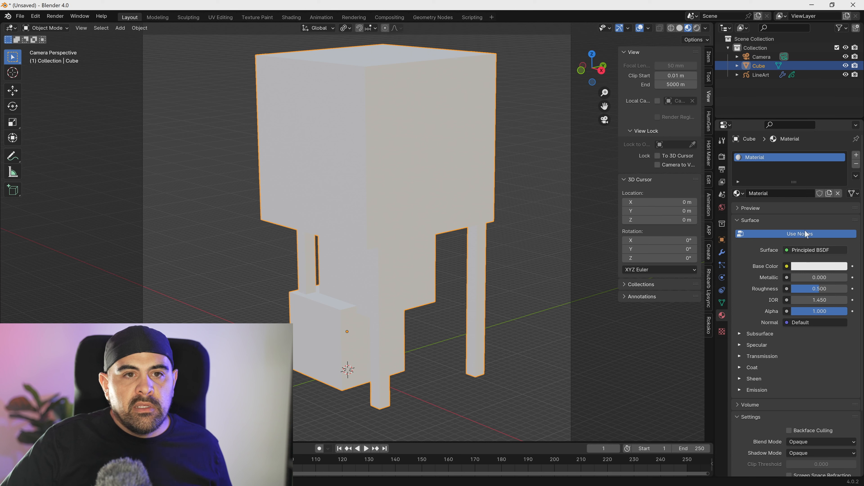
left_click(803, 248)
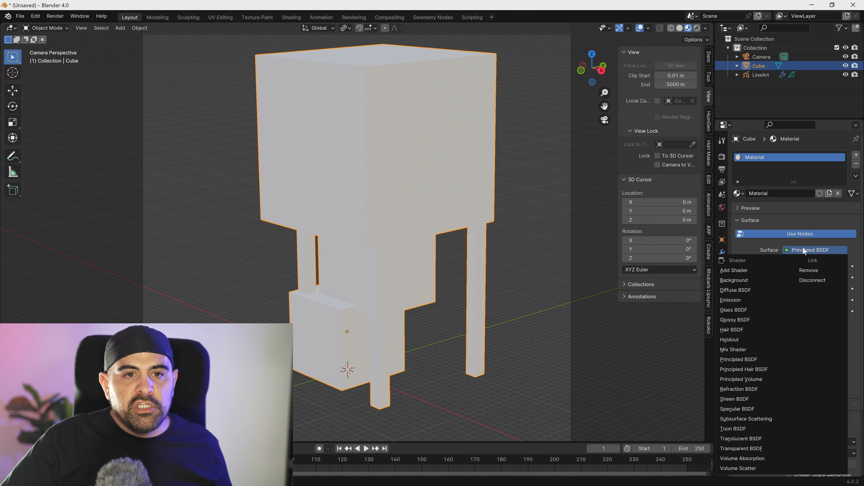
left_click(738, 301)
left_click(817, 266)
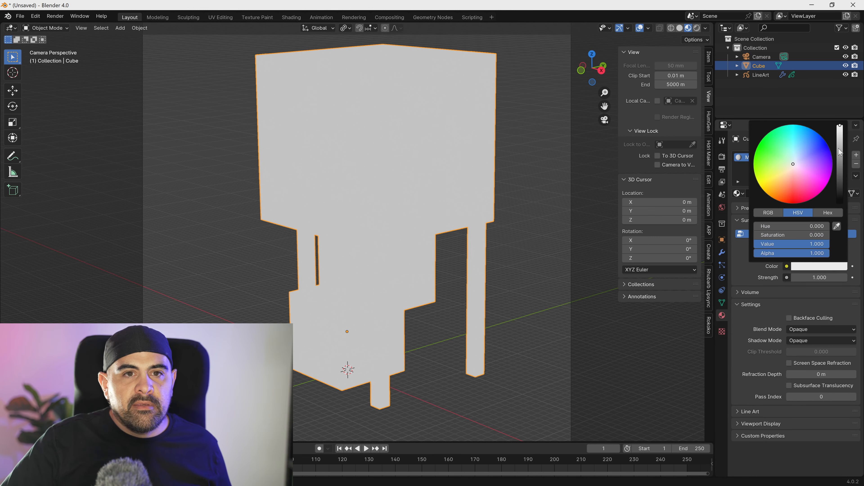
left_click_drag(840, 154, 841, 205)
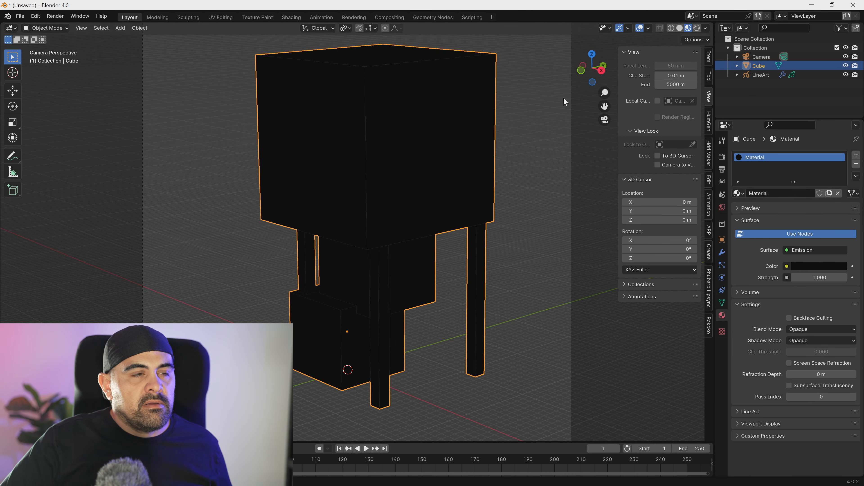
left_click(563, 97)
scroll(430, 118, "up", 3)
scroll(407, 208, "up", 2)
scroll(420, 238, "down", 2)
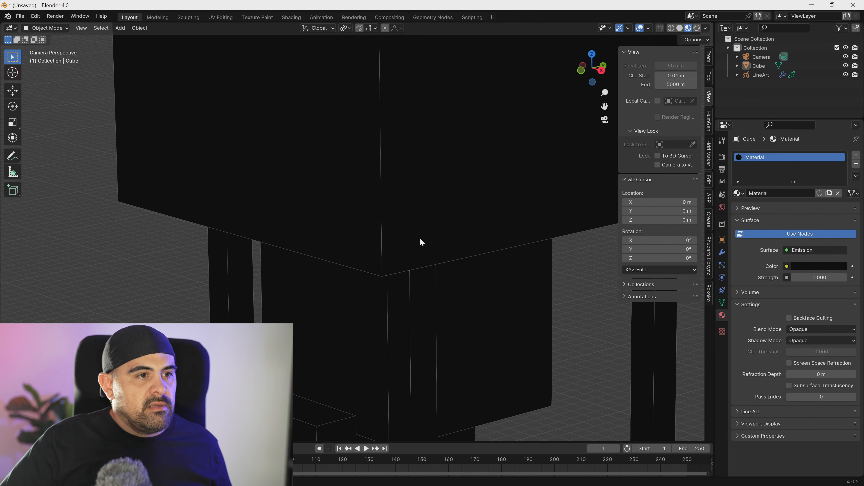
scroll(420, 237, "down", 4)
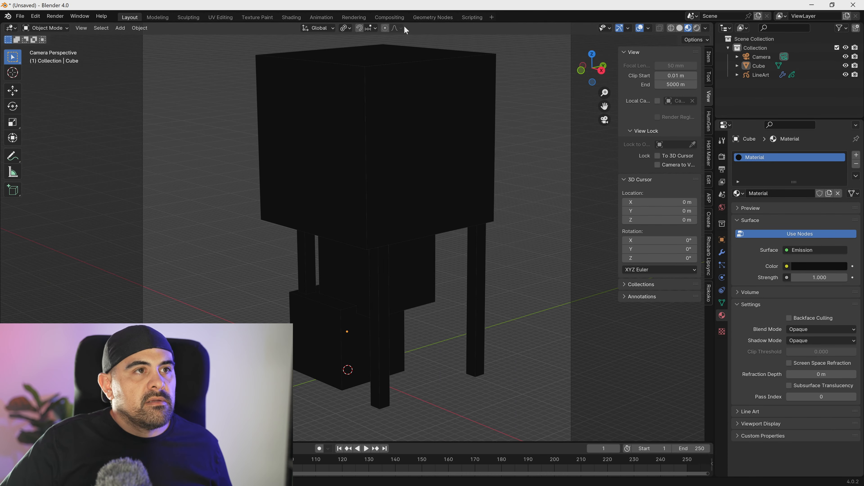
- In the compositor, insert an Alpha Over node after the render's Image output and feed its result to the Composite and Viewer nodes
left_click(390, 17)
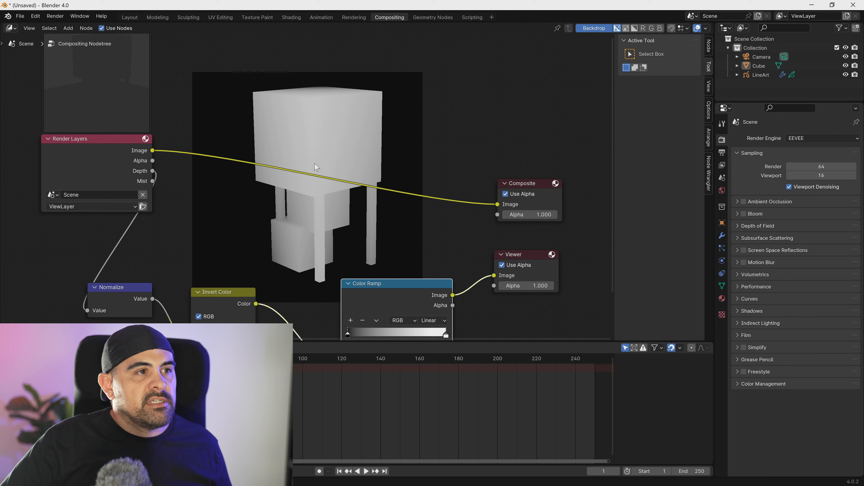
left_click_drag(152, 151, 335, 226)
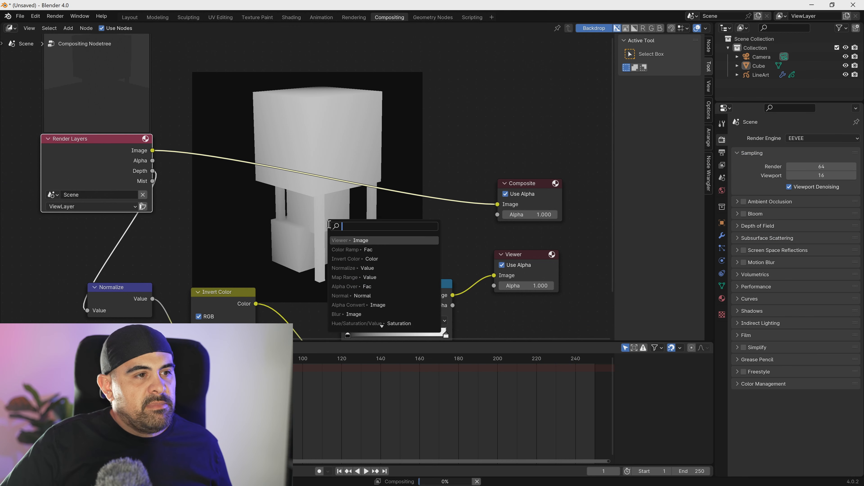
left_click(366, 286)
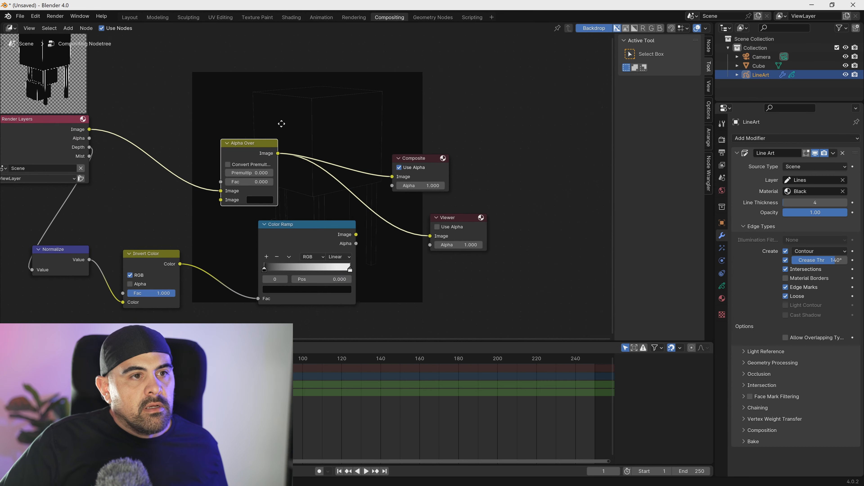
middle_click_drag(281, 124, 274, 126)
- Create a File Output node from the Color Ramp's Image output and add a second input to it
left_click_drag(348, 237, 444, 294)
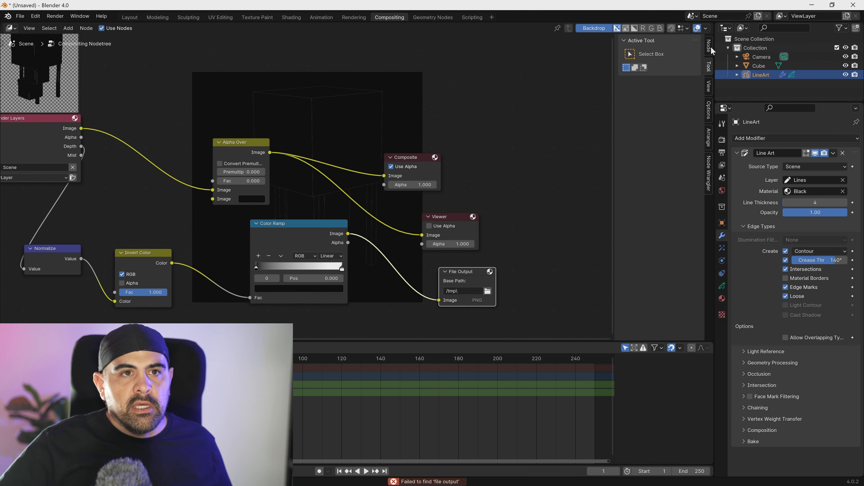
left_click(710, 47)
left_click(643, 108)
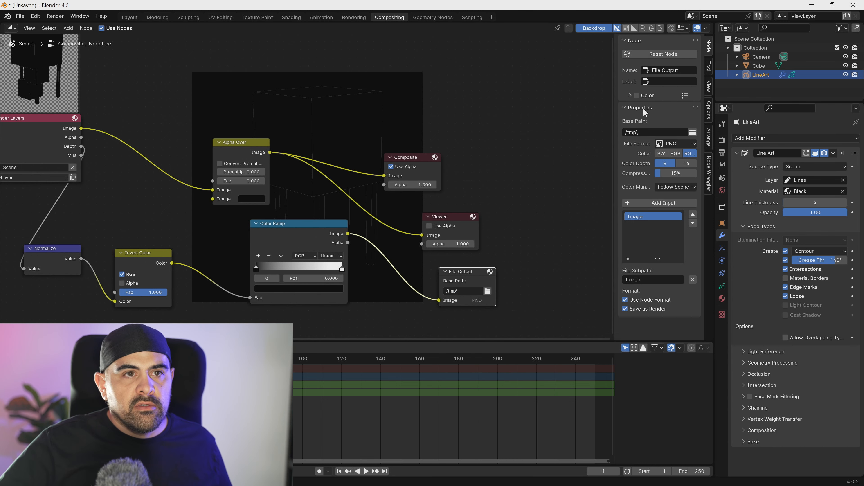
left_click(659, 203)
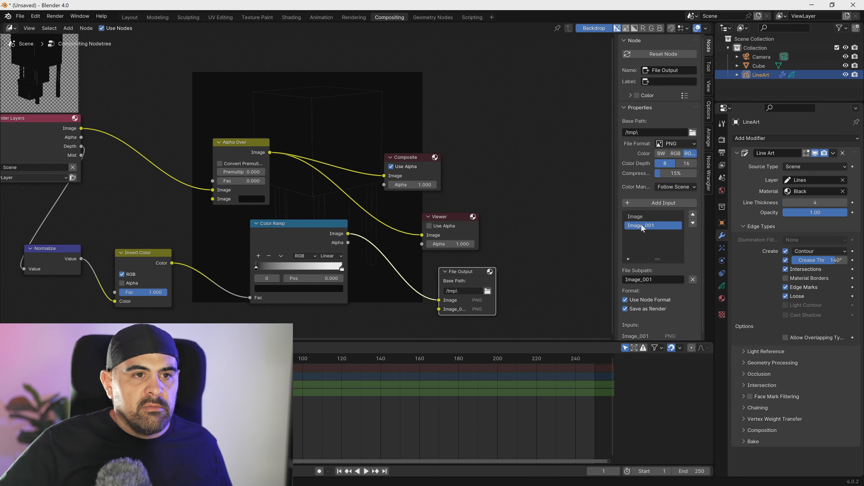
- Name the File Output node's inputs canny and depth, with the Color Ramp image feeding depth
left_click(635, 217)
double_click(635, 217)
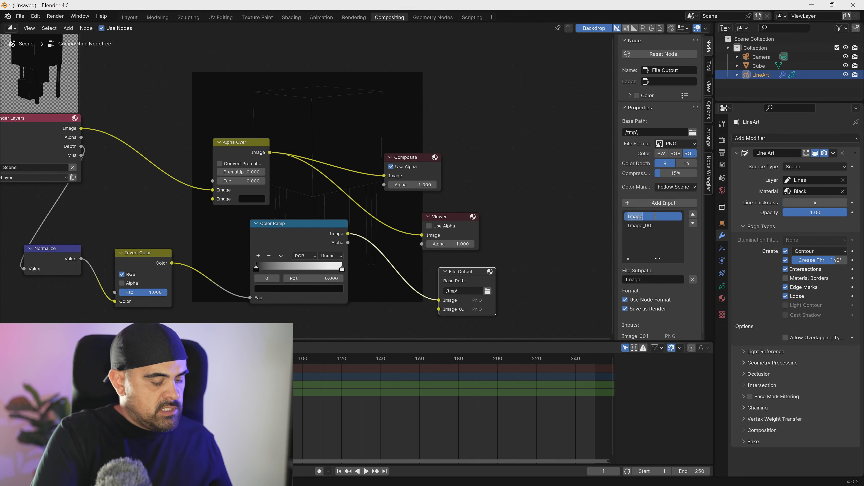
type("canny")
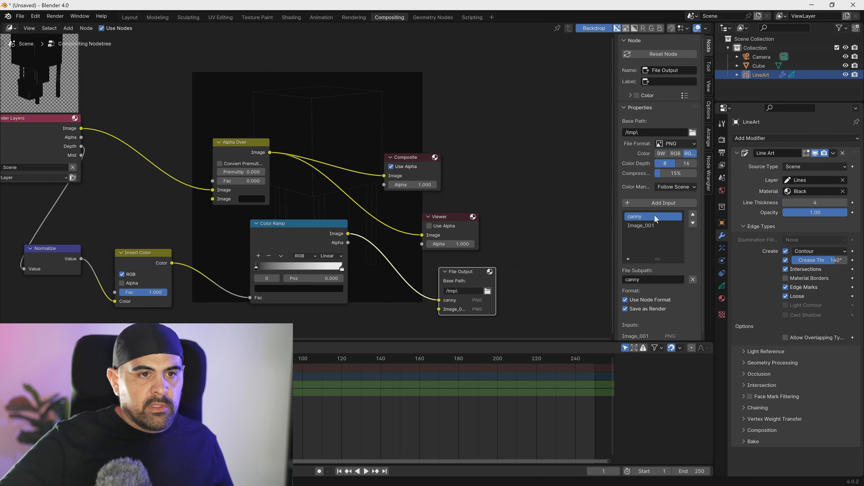
left_click(646, 225)
double_click(653, 226)
type("depth")
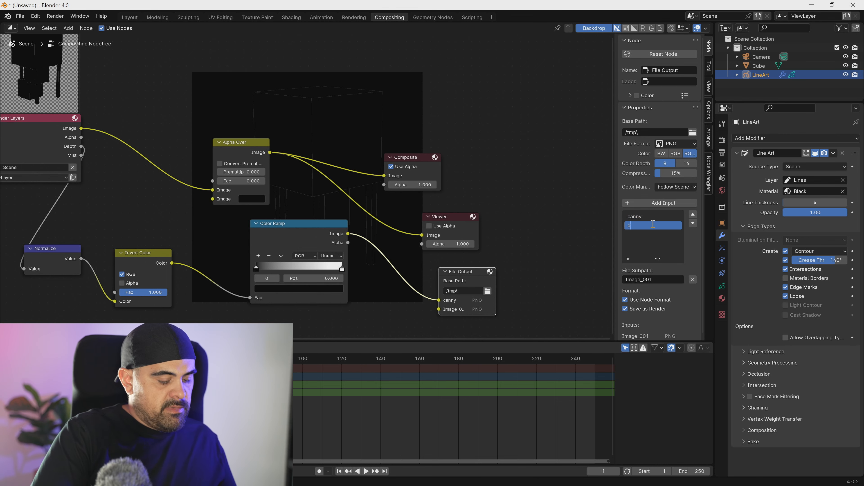
key("Return")
- Set the File Output base path to /tmp\buildings2 and connect the Alpha Over image to the canny input
left_click(477, 290)
type("bu")
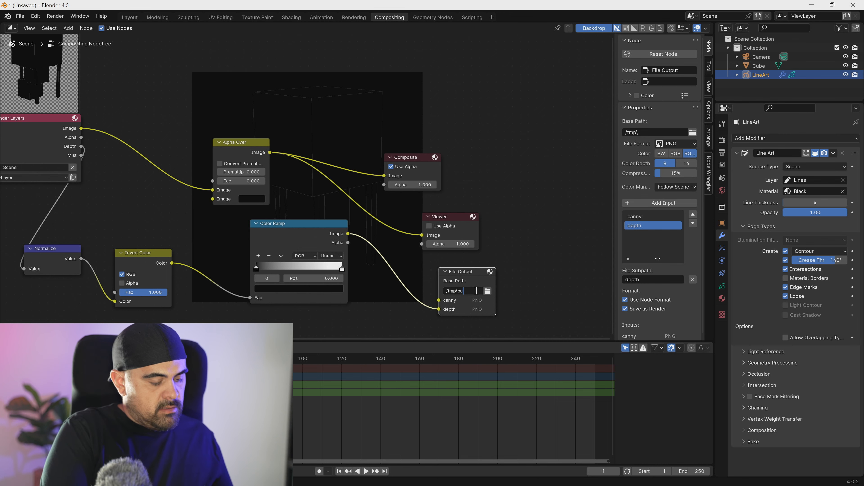
type("ildings")
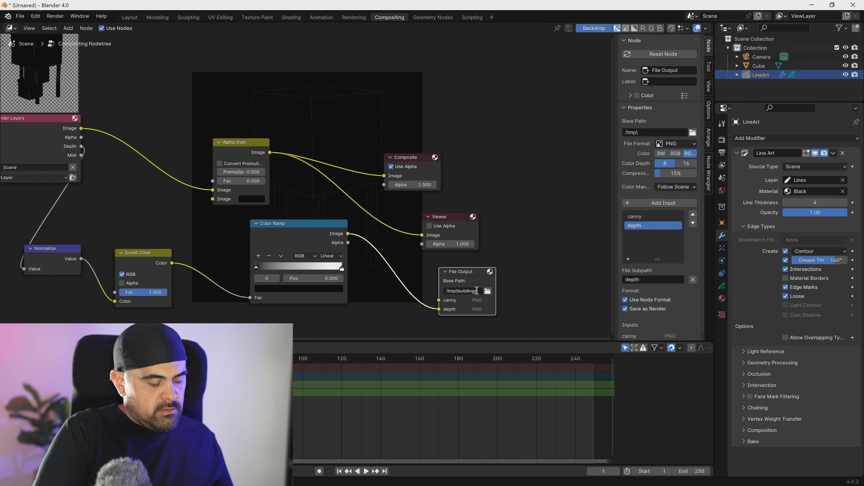
key("Return")
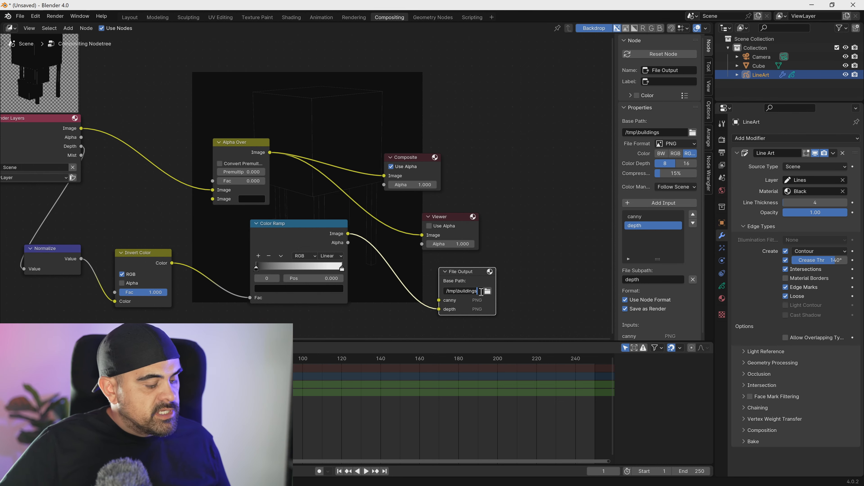
type("2")
key("Return")
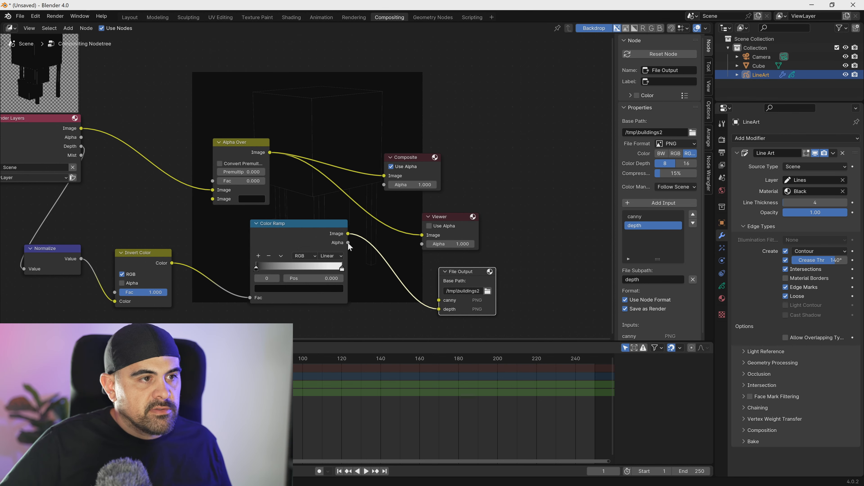
left_click_drag(270, 152, 439, 300)
left_click(467, 283)
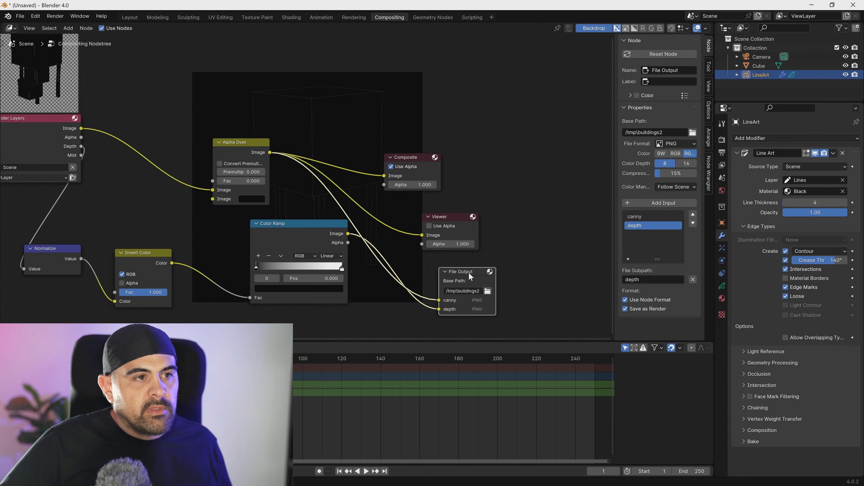
- Return to the Layout workspace, deselect the LineArt object and render the frame
left_click(129, 17)
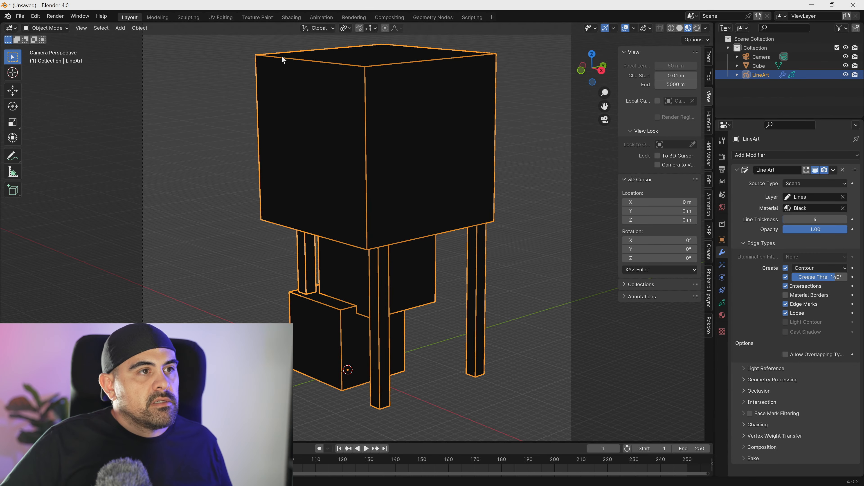
left_click(183, 222)
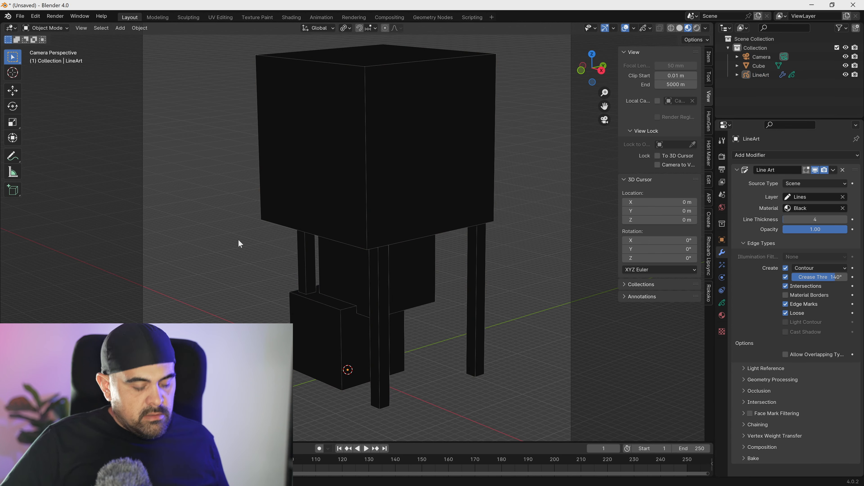
key("F12")
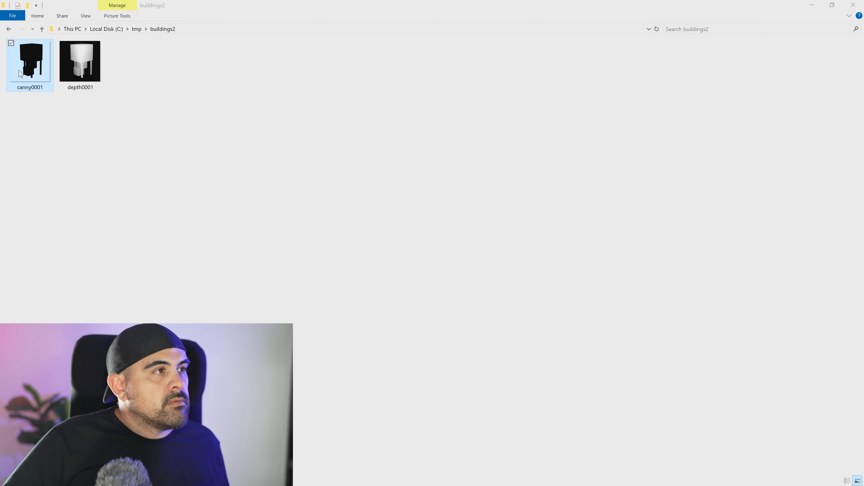
- Open canny0001.png from the buildings2 folder and examine its line art up close and at full view
left_click_drag(582, 485, 470, 105)
scroll(417, 176, "up", 2)
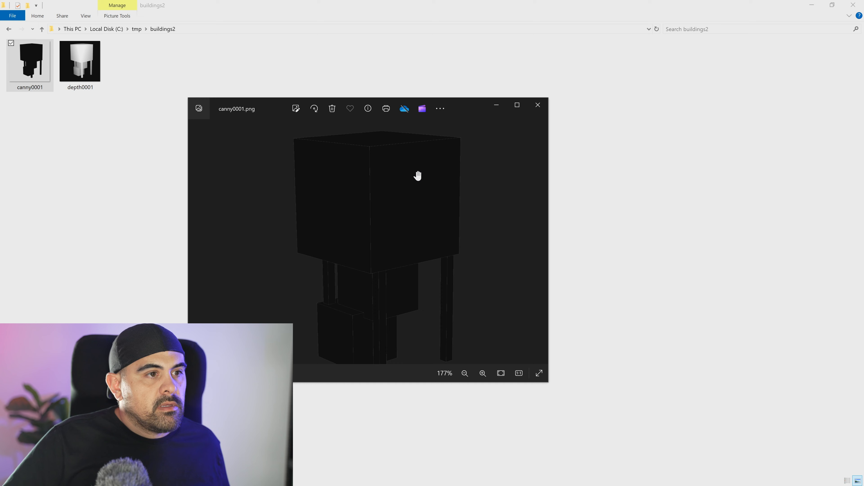
scroll(383, 265, "up", 5)
scroll(337, 261, "down", 6)
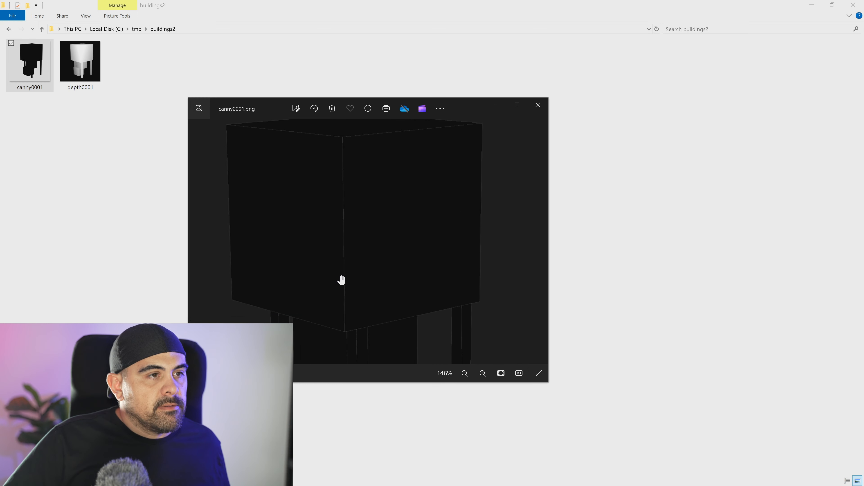
scroll(341, 280, "down", 2)
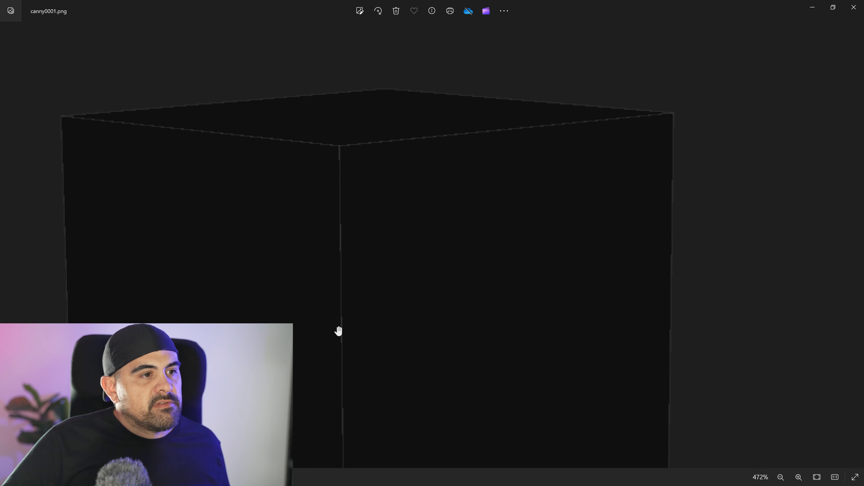
scroll(344, 340, "down", 4)
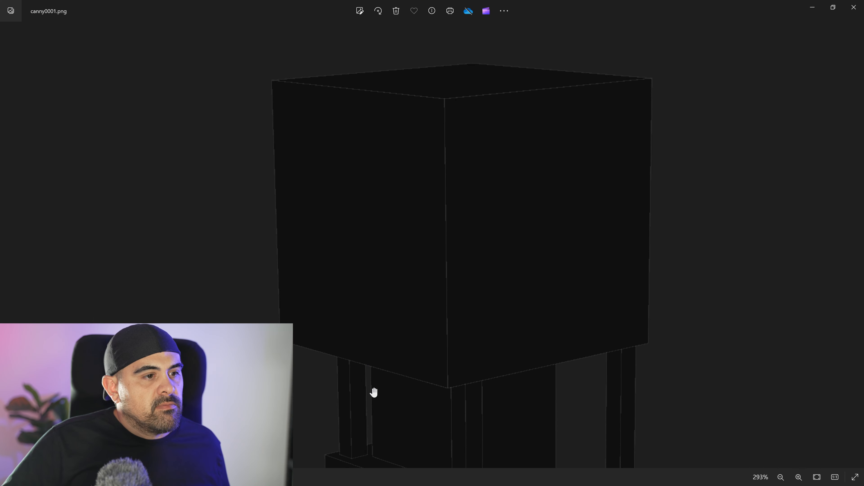
scroll(352, 386, "up", 7)
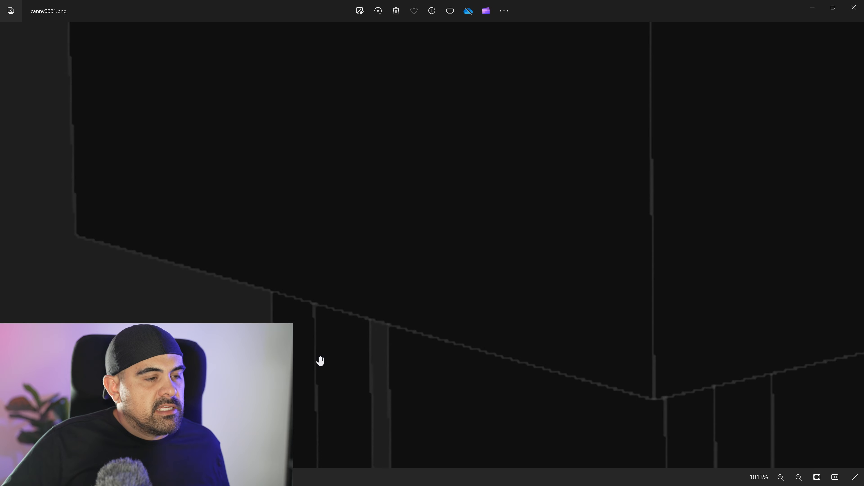
scroll(321, 361, "down", 5)
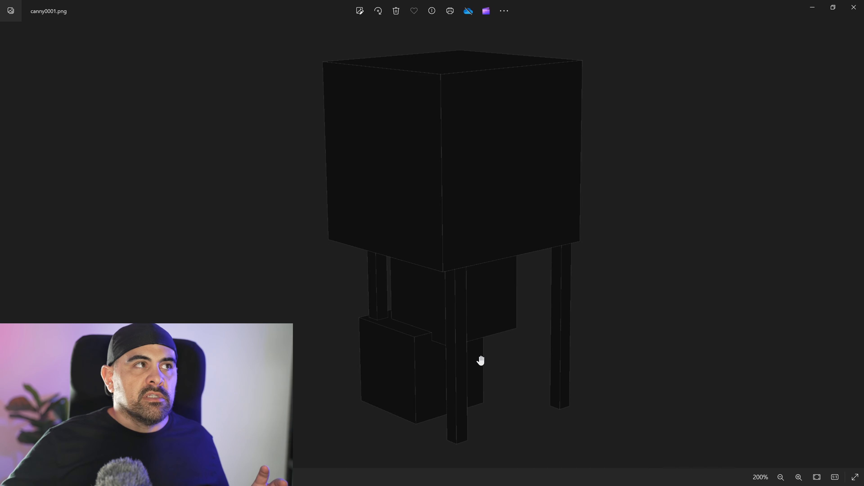
left_click(854, 7)
- View the depth0001.png depth map, then return to Blender and dismiss the render window
left_click(101, 53)
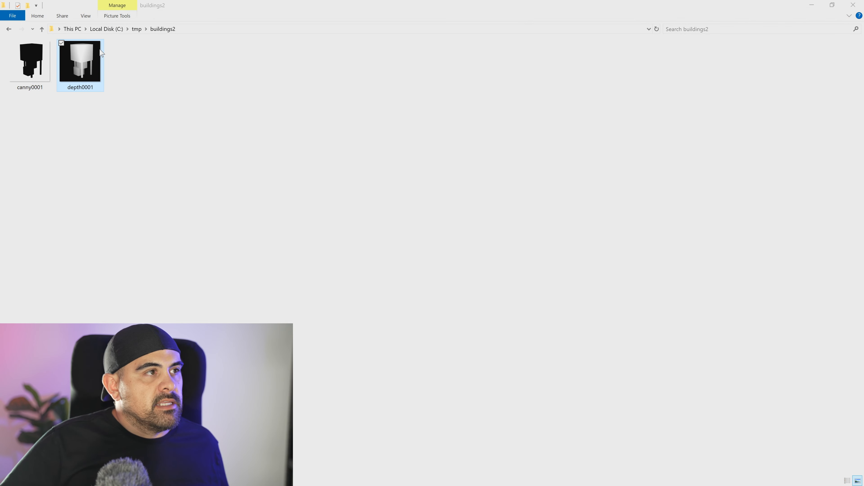
key("Return")
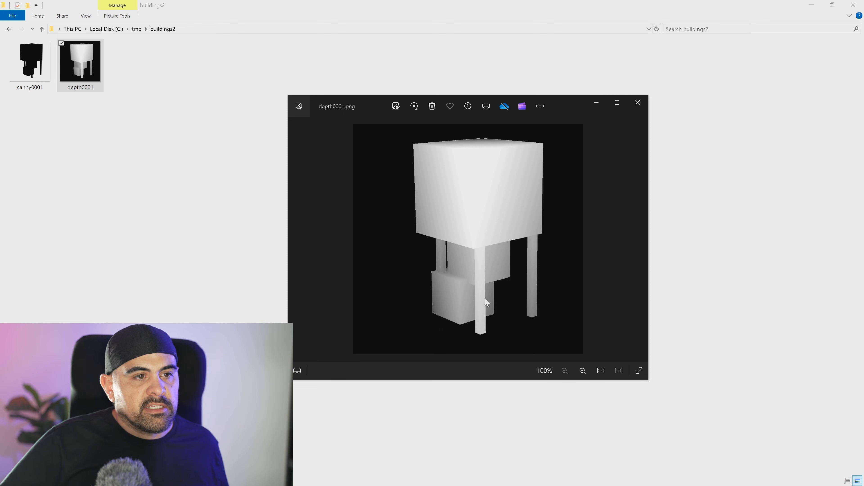
left_click(638, 102)
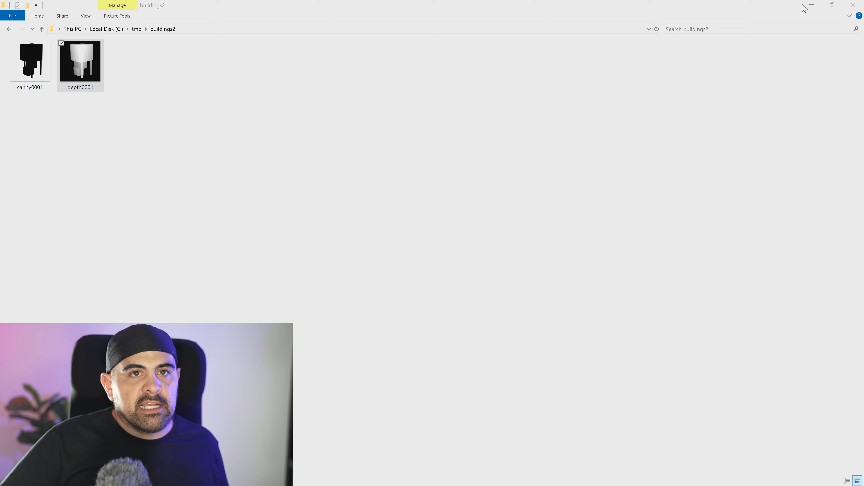
left_click(812, 6)
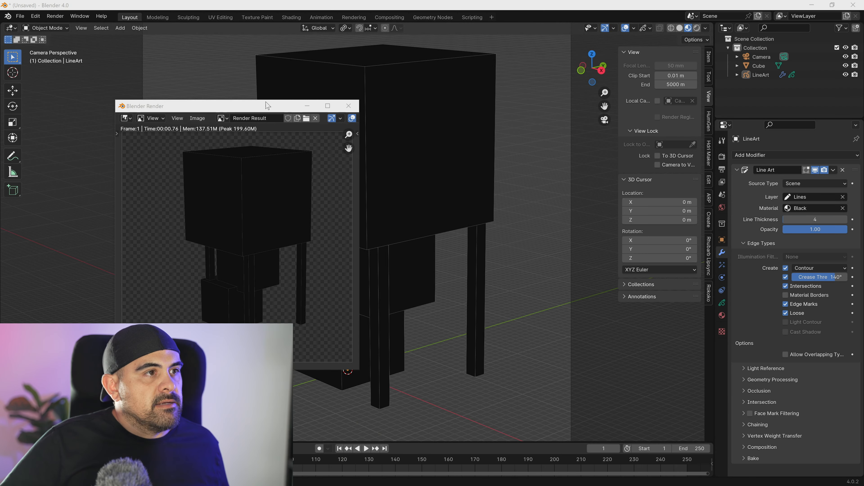
left_click_drag(269, 106, 227, 106)
left_click(309, 107)
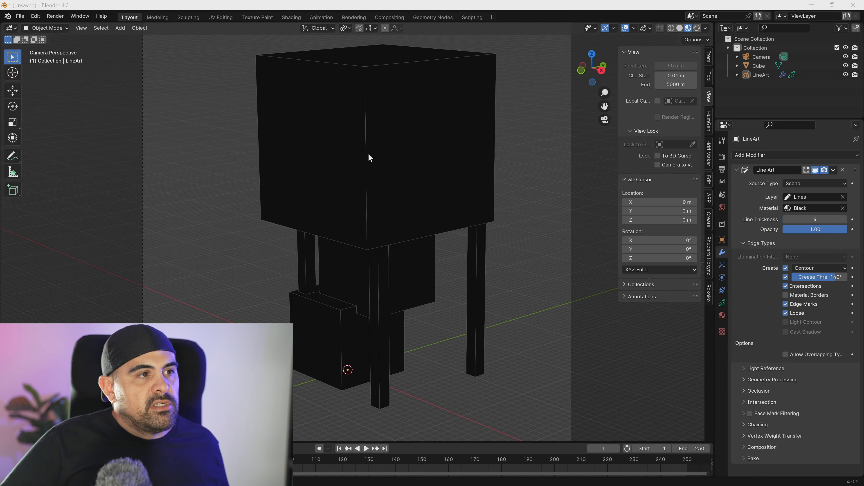
- Edit the structure's mesh in solid shading and add evenly spaced horizontal loop cuts around the large upper block
left_click(338, 173)
key("Tab")
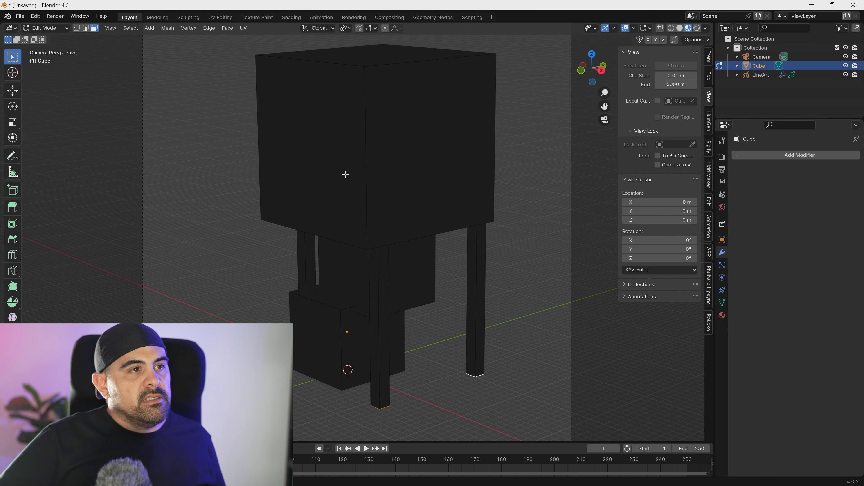
key("z")
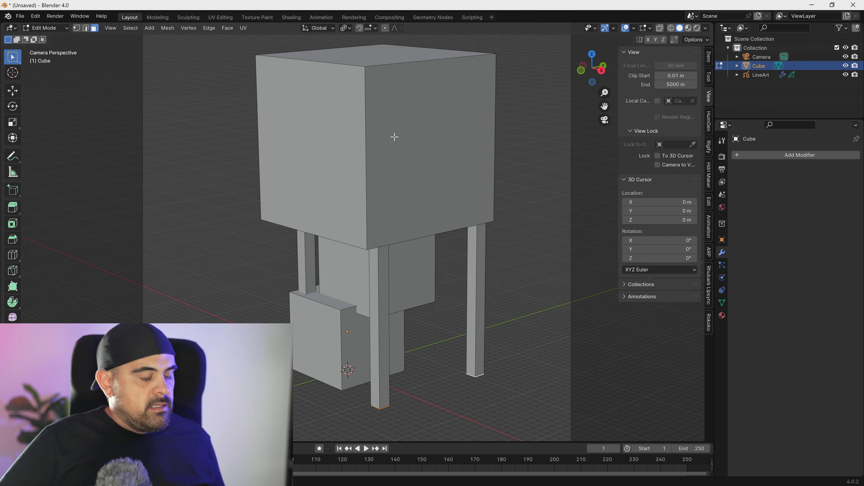
key("ctrl+r")
scroll(369, 162, "up", 9)
left_click(370, 161)
right_click(370, 160)
- Add evenly spaced, centred vertical loop cuts across both visible side faces of the upper block
key("ctrl+r")
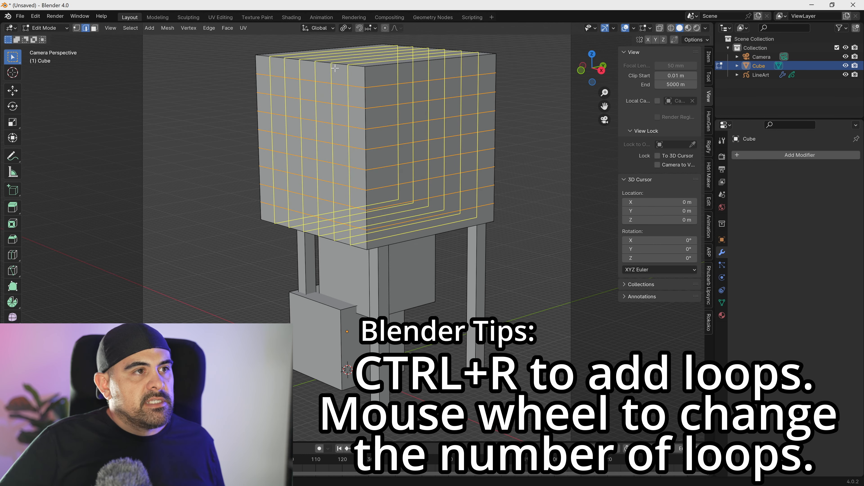
left_click(335, 68)
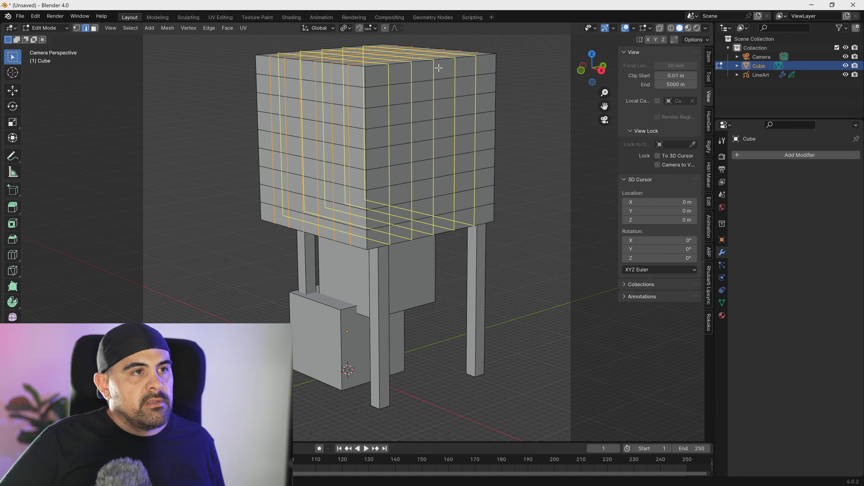
right_click(439, 68)
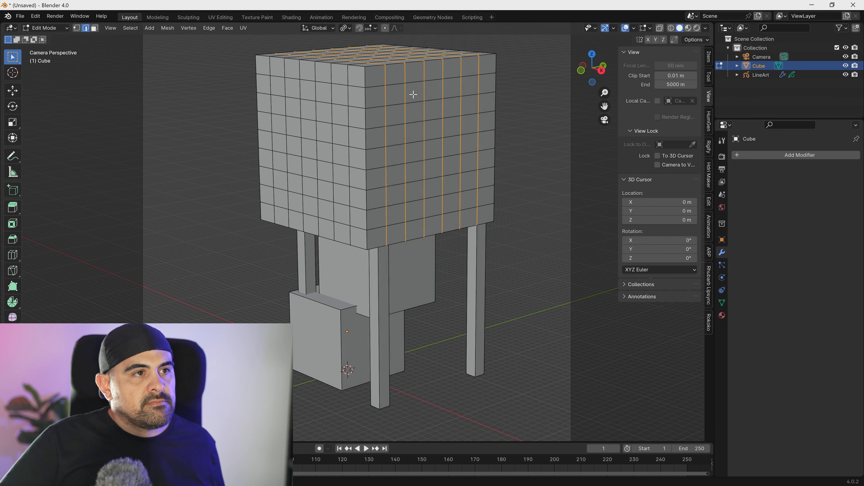
- Mark the uppermost horizontal edge loop of the large block as a Freestyle edge
left_click(390, 97)
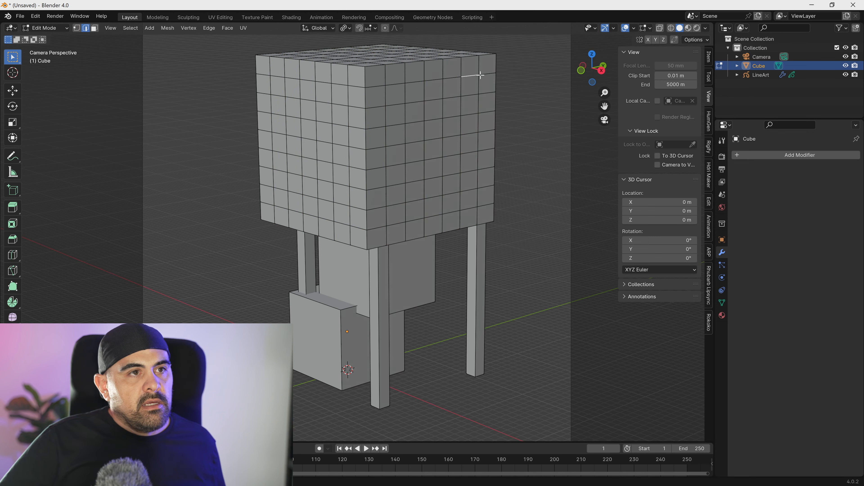
left_click(375, 87, "alt")
right_click(377, 84)
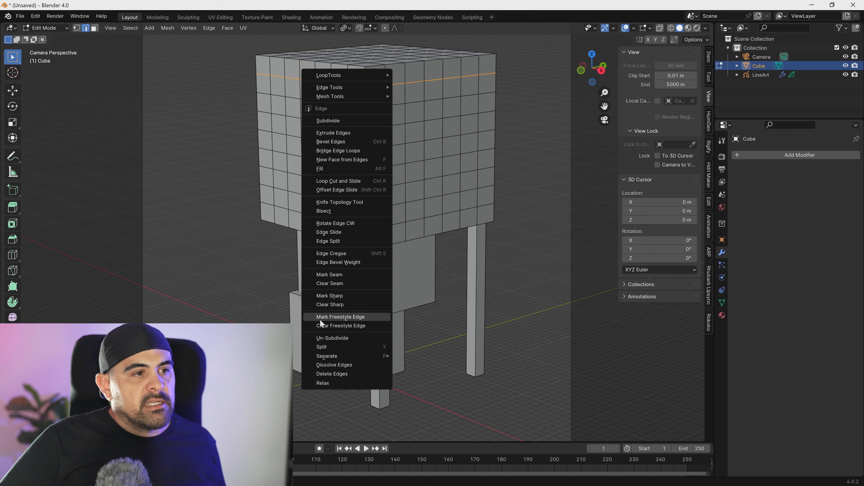
left_click(356, 317)
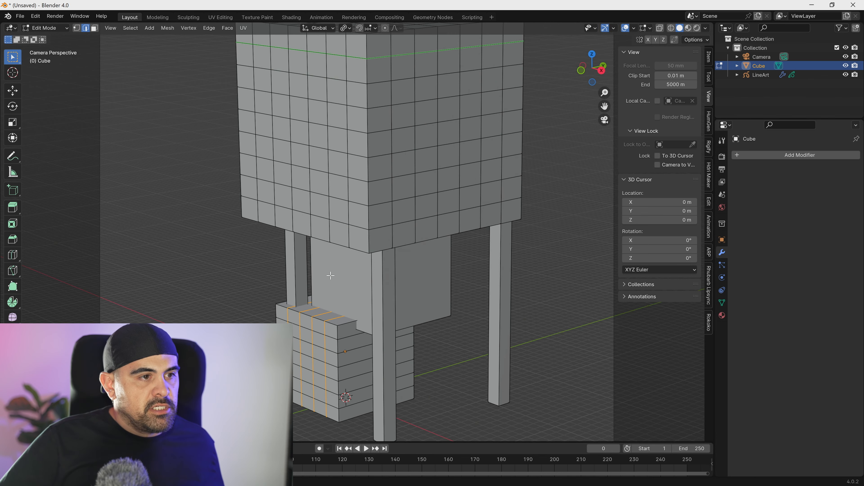
- Divide the two smaller lower blocks into a grid with evenly spaced horizontal and vertical loop cuts
key("ctrl+r")
scroll(322, 274, "up", 4)
left_click(323, 275)
key("ctrl+r")
left_click(409, 283)
key("ctrl+r")
left_click(350, 283)
- Mark a rectangular outline of edges near the upper part of the lowest block's front face as Freestyle edges
left_click(357, 347)
left_click(313, 364)
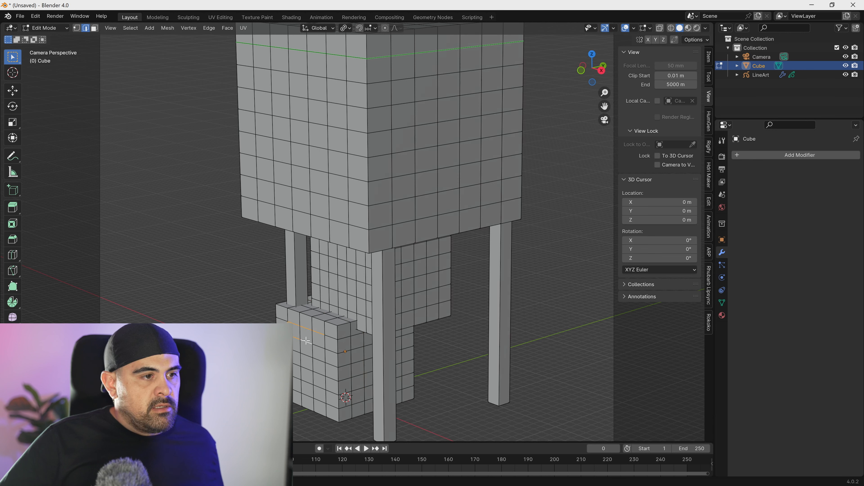
right_click(321, 346)
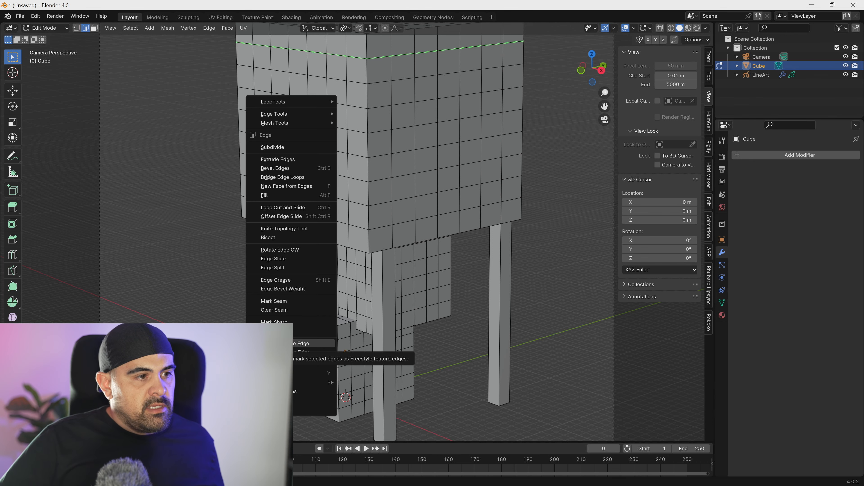
left_click(297, 344)
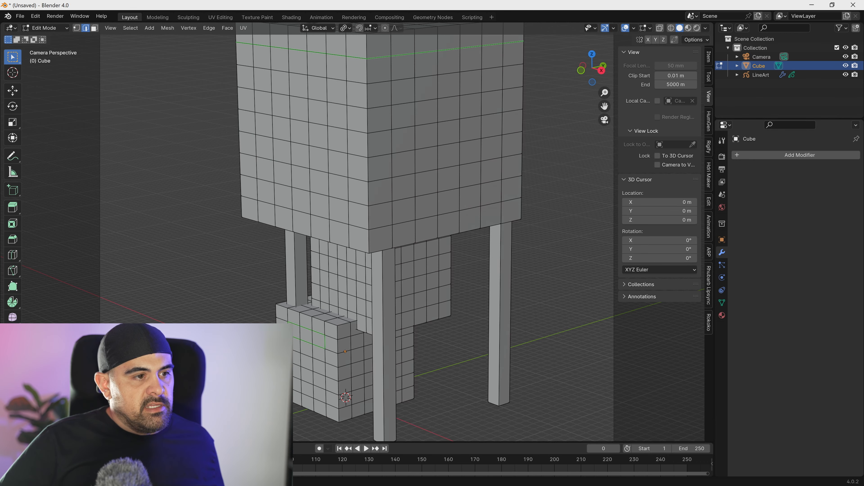
- Mark a vertical edge loop across the large upper block's front-left face and roof as a Freestyle edge, and clear the selection
scroll(250, 317, "down", 3)
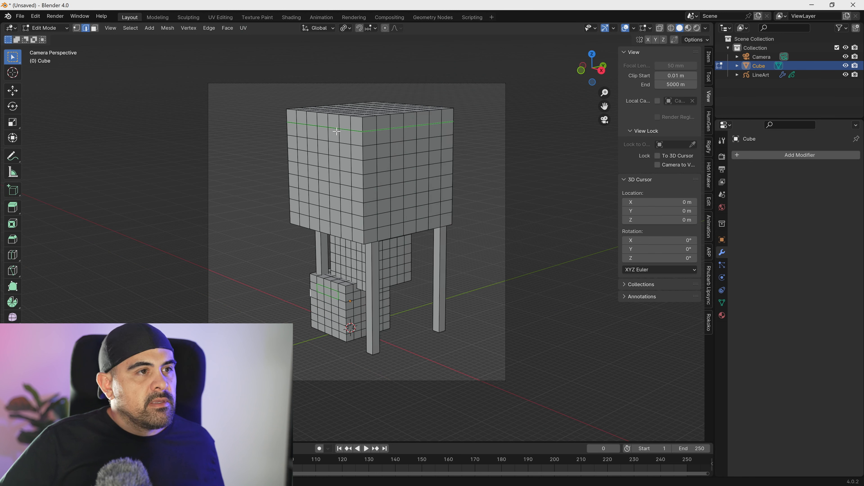
left_click(328, 129, "alt")
right_click(330, 130)
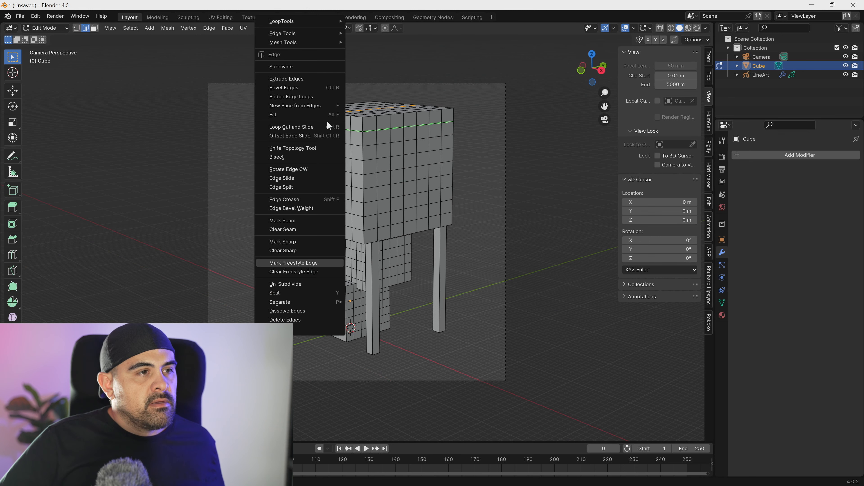
left_click(298, 263)
left_click(459, 172)
scroll(430, 244, "down", 2)
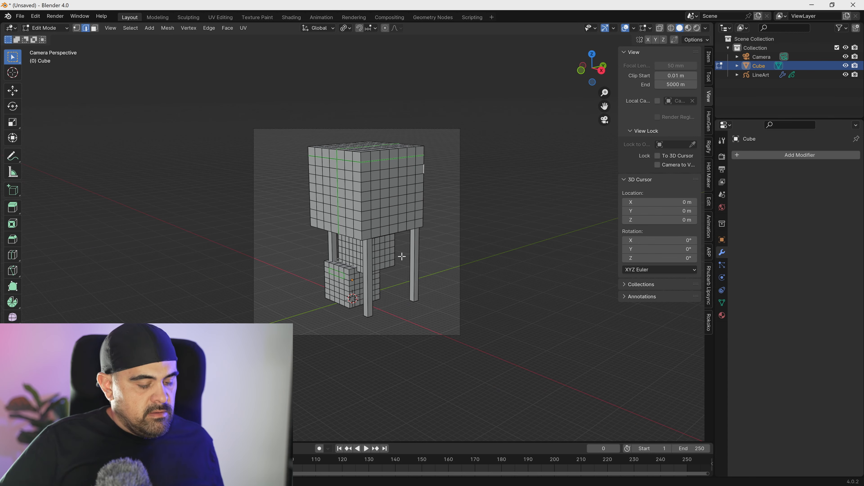
- Render the camera view, examine the structure for the marked edges, and dismiss the render window
key("F12")
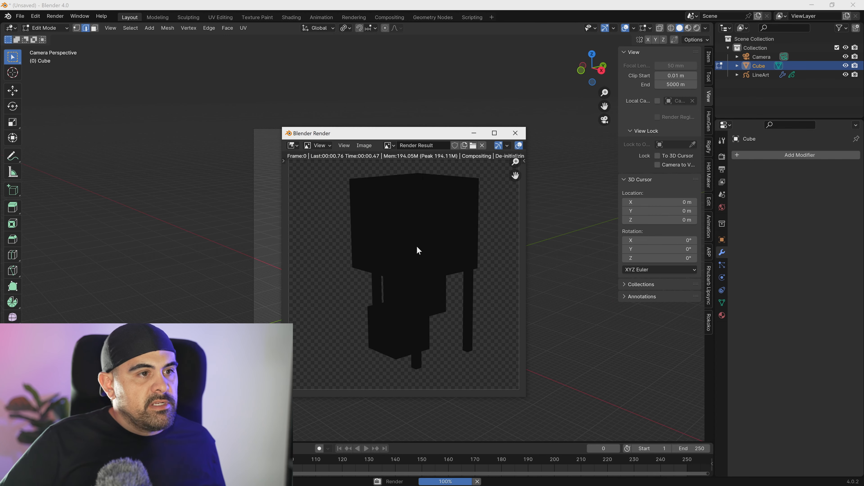
scroll(380, 243, "up", 3)
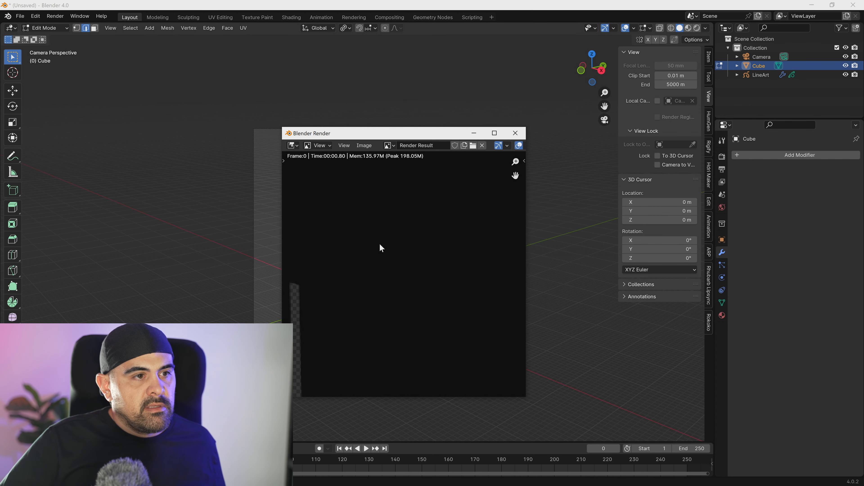
scroll(382, 244, "down", 2)
middle_click_drag(385, 217, 387, 271)
scroll(381, 259, "up", 1)
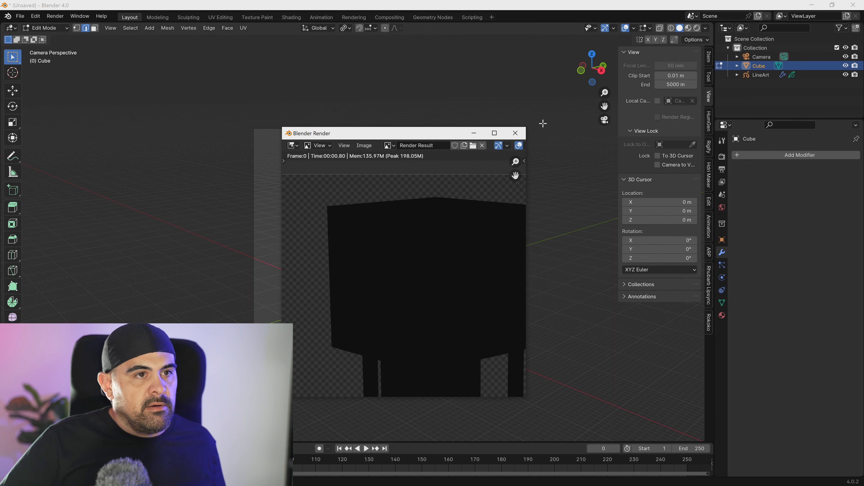
left_click(515, 132)
- Return to Object Mode, render the camera view again, and examine the marked edge lines on the upper and lower blocks
key("Tab")
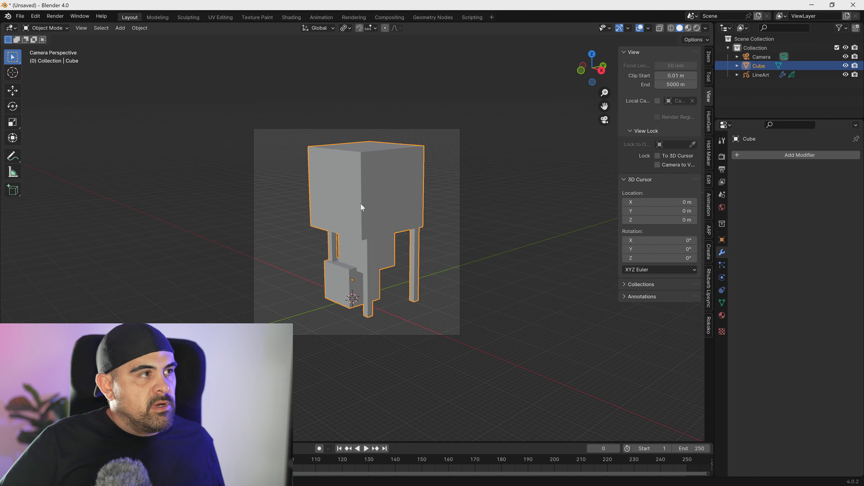
key("F12")
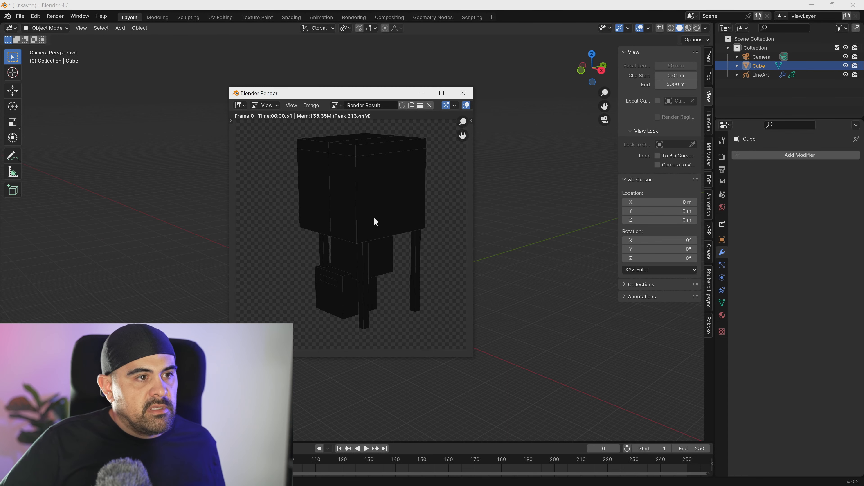
scroll(351, 232, "up", 5)
middle_click_drag(293, 329, 351, 211)
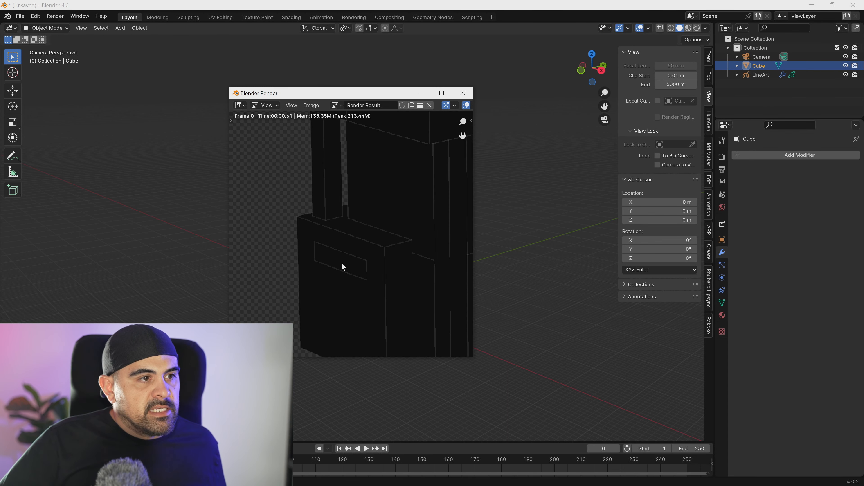
middle_click_drag(360, 167, 337, 283)
middle_click_drag(377, 223, 332, 233)
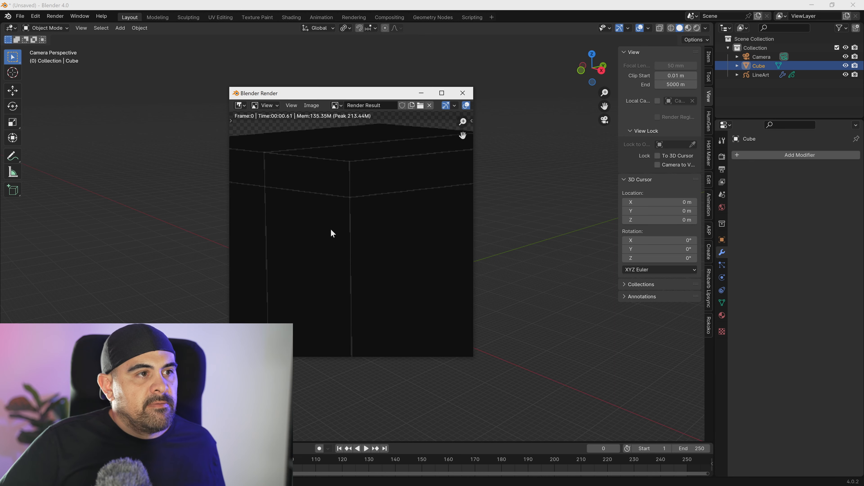
middle_click_drag(333, 186, 208, 195)
middle_click_drag(367, 218, 359, 114)
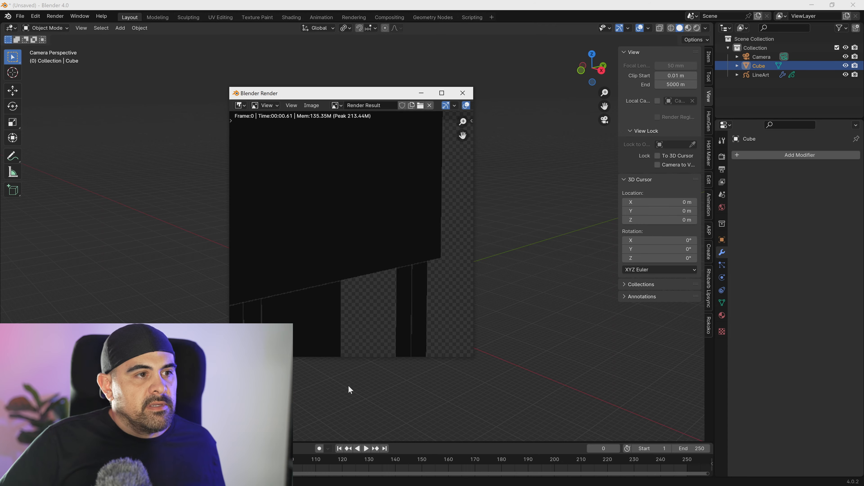
middle_click_drag(349, 388, 349, 358)
middle_click_drag(361, 214, 364, 235)
scroll(364, 238, "up", 2)
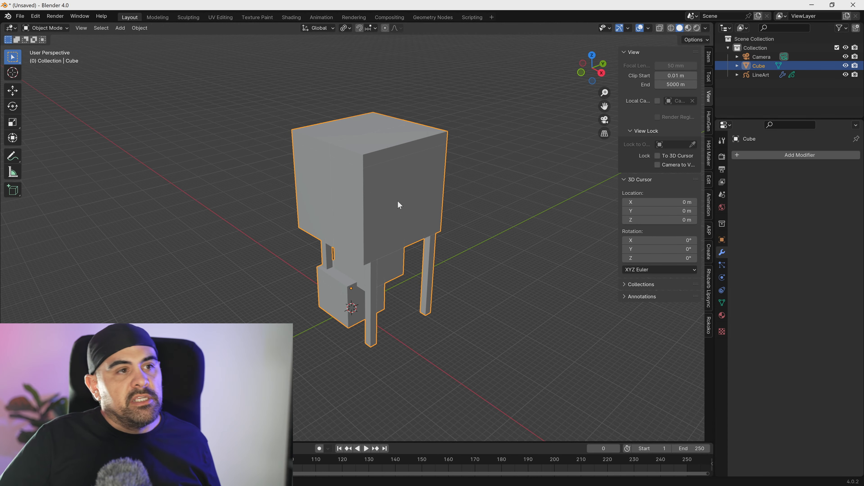
scroll(394, 201, "down", 2)
middle_click_drag(391, 202, 389, 196)
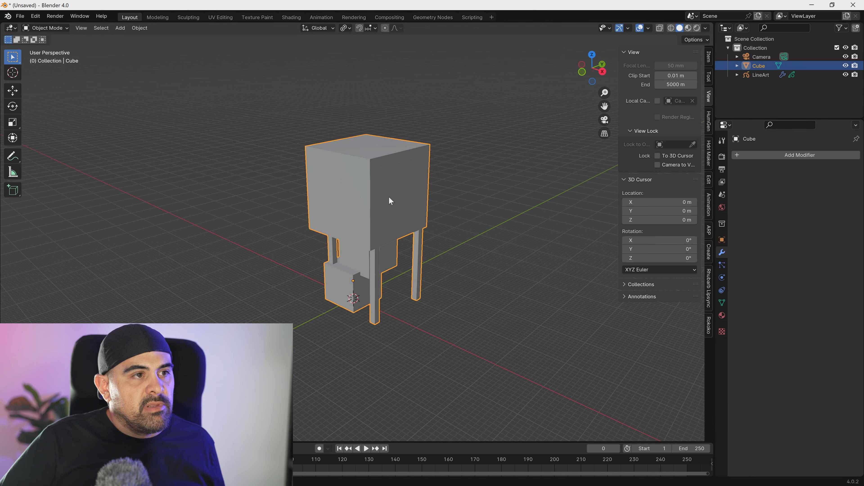
scroll(385, 197, "up", 6)
scroll(382, 188, "down", 6)
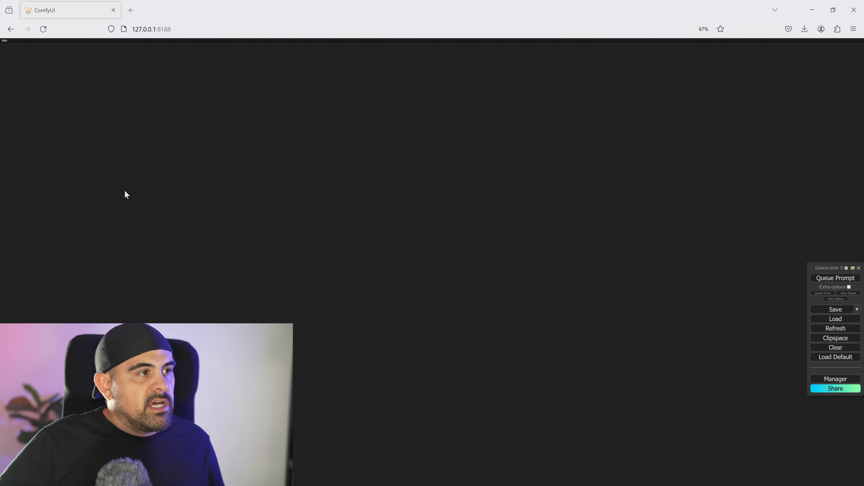
- Switch to ComfyUI and add a Load Checkpoint w/ Noise Select node to the empty workflow
double_click(126, 195)
type("check")
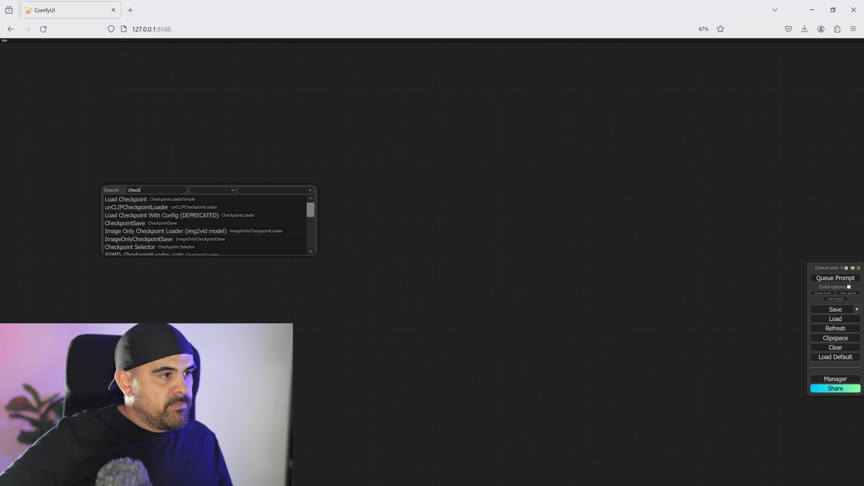
scroll(155, 230, "down", 2)
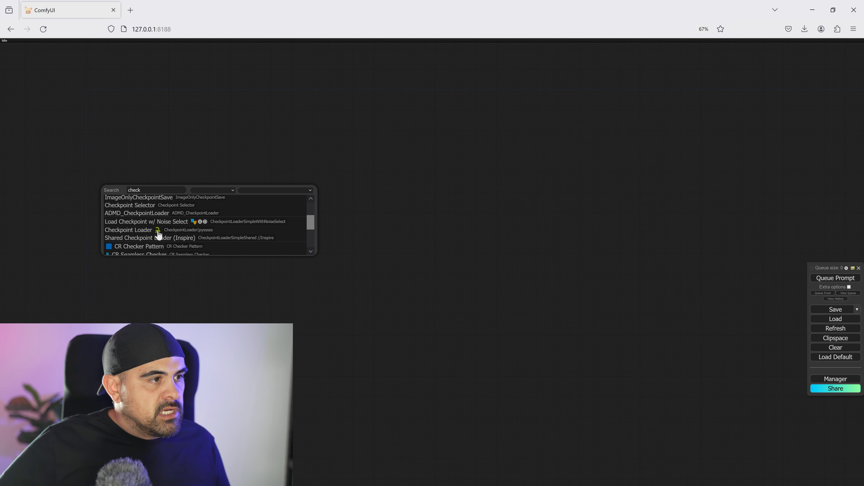
left_click(184, 224)
- Add a FreeU_V2 node fed by the checkpoint loader's MODEL output
left_click_drag(215, 143, 273, 321)
left_click(285, 333)
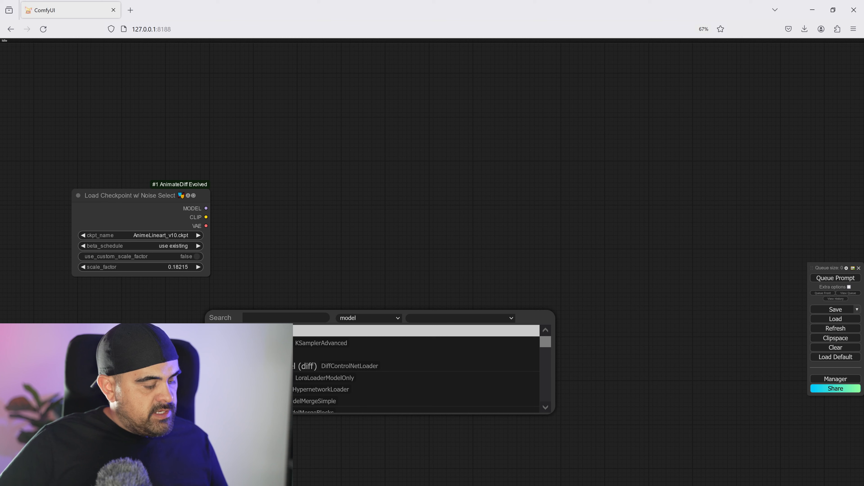
type("v2")
left_click(284, 336)
left_click_drag(459, 293, 397, 319)
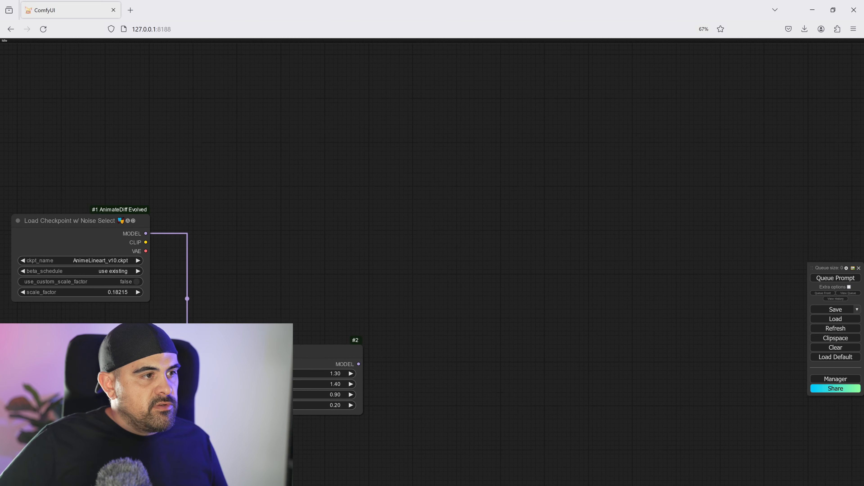
- Add an Apply IPAdapter node fed by the FreeU_V2 node's MODEL output
left_click_drag(357, 365, 521, 313)
left_click(531, 323)
type("ipa")
left_click(531, 359)
left_click_drag(493, 340, 414, 270)
- Add a Load IPAdapter Model node to the ipadapter input and set its file to ip-adapter_sdxl_vit-h.safetensors
left_click_drag(523, 269, 473, 324)
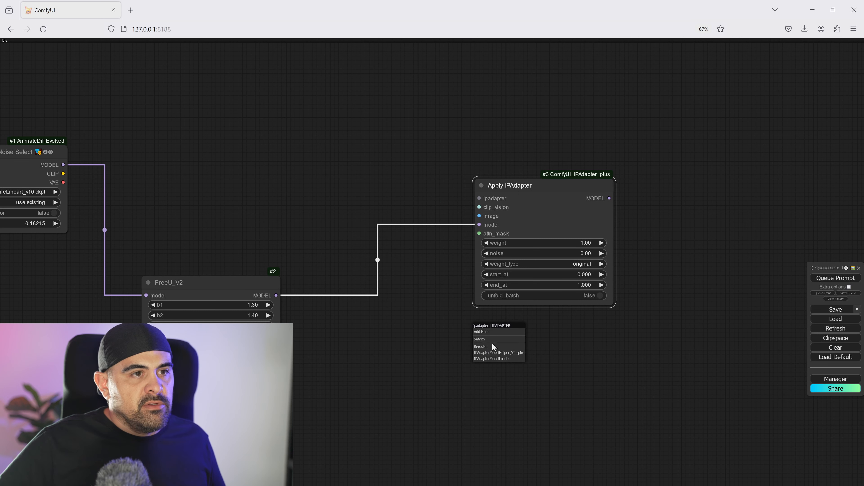
left_click(494, 358)
left_click(562, 349)
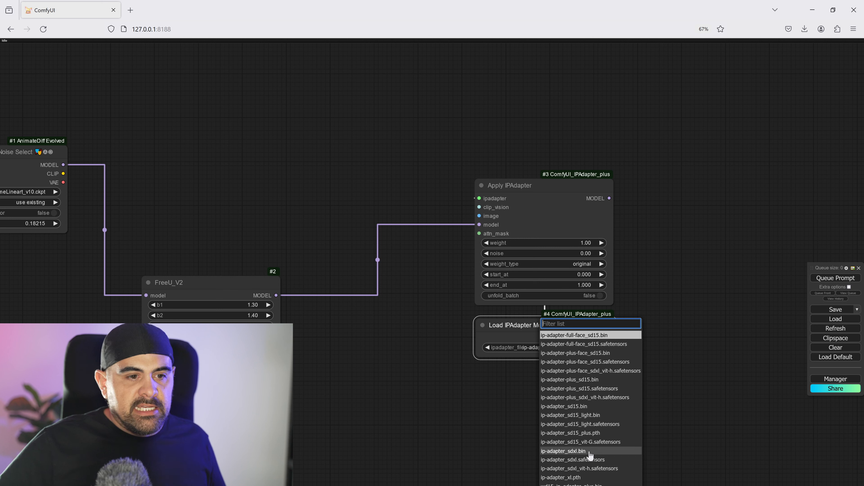
left_click(596, 470)
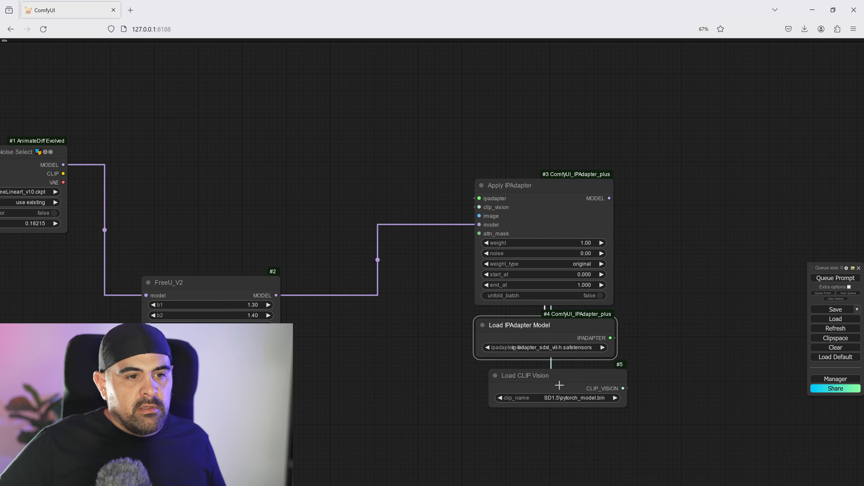
- Set up the Load CLIP Vision node with SD1.5\pytorch_model.bin and align it beneath the Load IPAdapter Model node
left_click(572, 398)
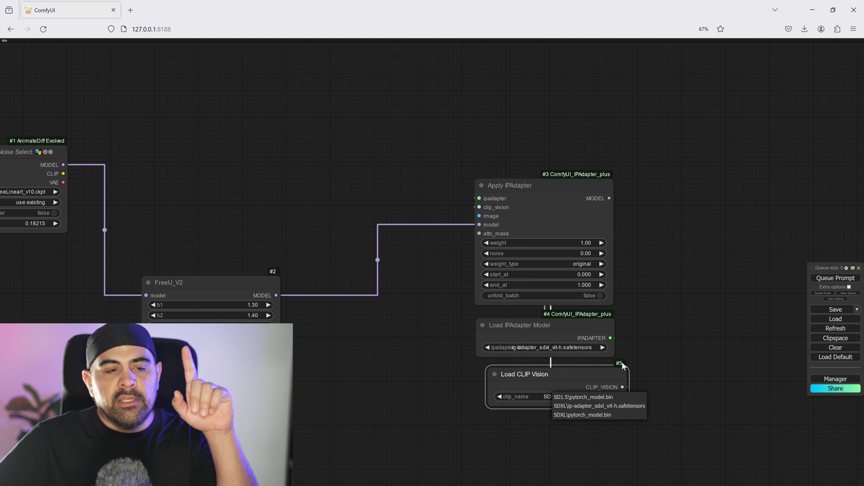
left_click(672, 337)
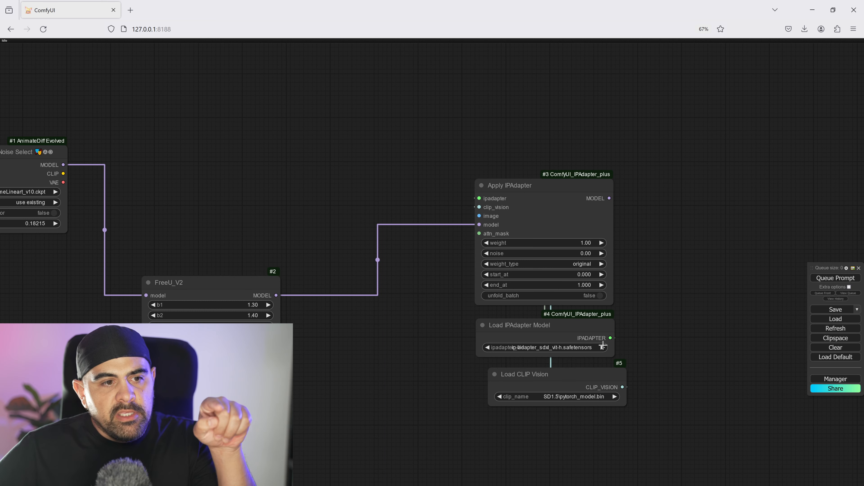
left_click(563, 347)
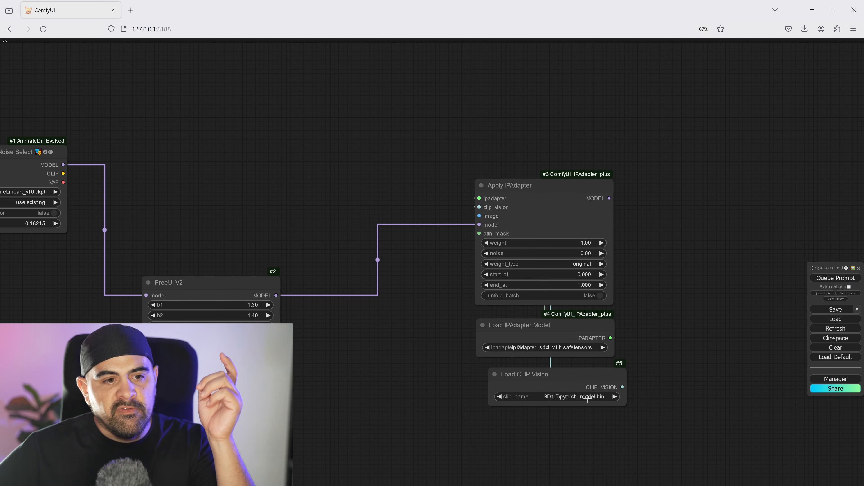
left_click(587, 397)
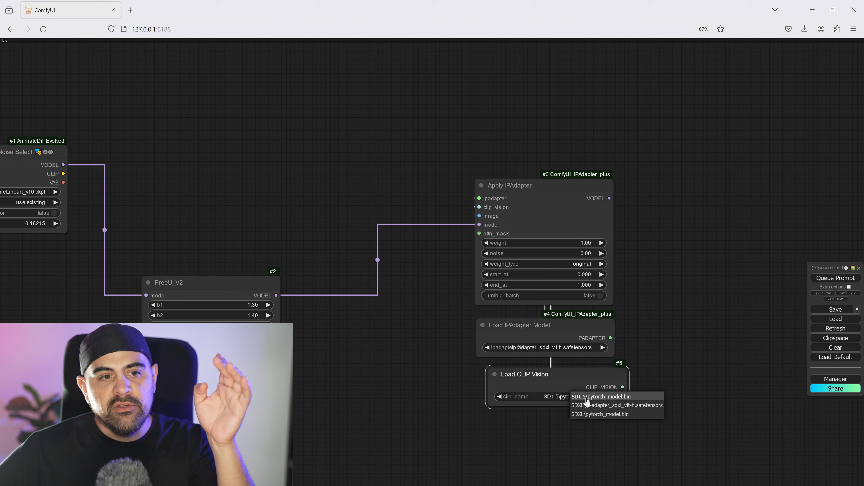
mouse_move(591, 373)
left_mouse_down()
mouse_move(563, 382)
mouse_move(578, 378)
left_mouse_up()
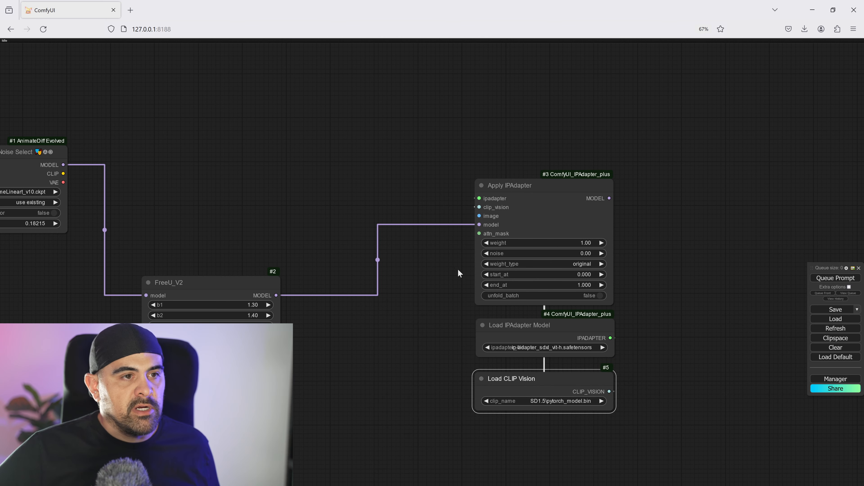
- Add a Load Image node to the IPAdapter's image input and view its Blade-Runner-Cityscape (1).webp reference up close
left_click_drag(458, 274, 465, 256)
left_click_drag(486, 199, 523, 450)
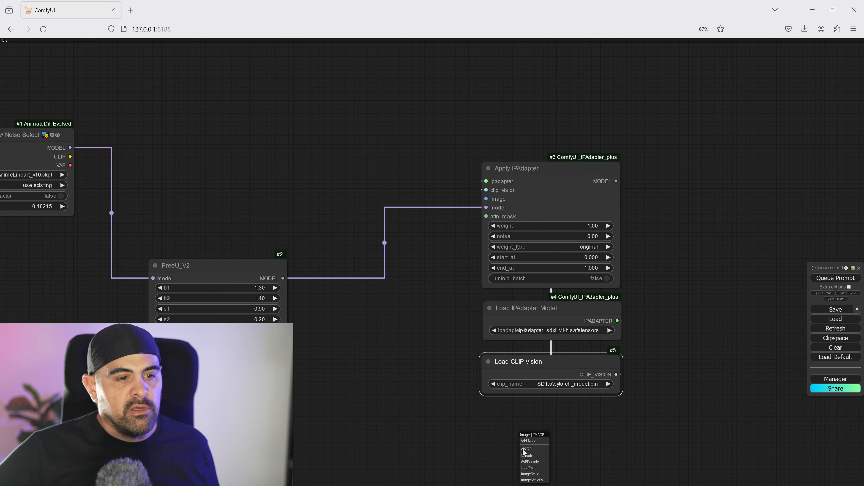
left_click(529, 468)
left_click_drag(627, 484, 646, 335)
scroll(625, 366, "up", 10)
scroll(634, 393, "up", 1)
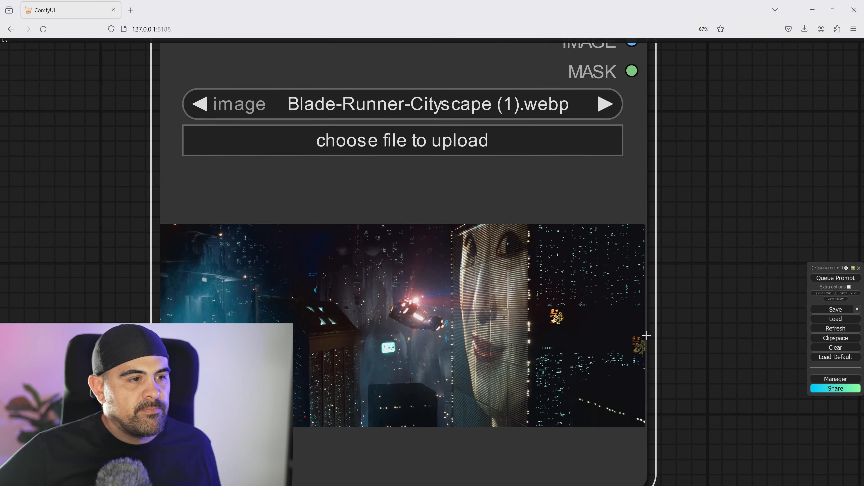
scroll(313, 353, "down", 15)
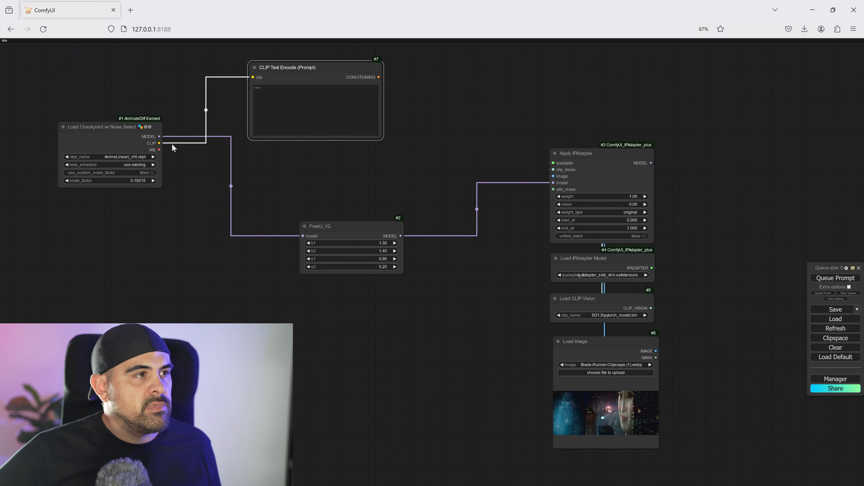
- Add a second CLIP Text Encode (Prompt) node from the checkpoint's CLIP output, and move the FreeU_V2 and IPAdapter nodes apart to make room
left_click_drag(159, 143, 256, 162)
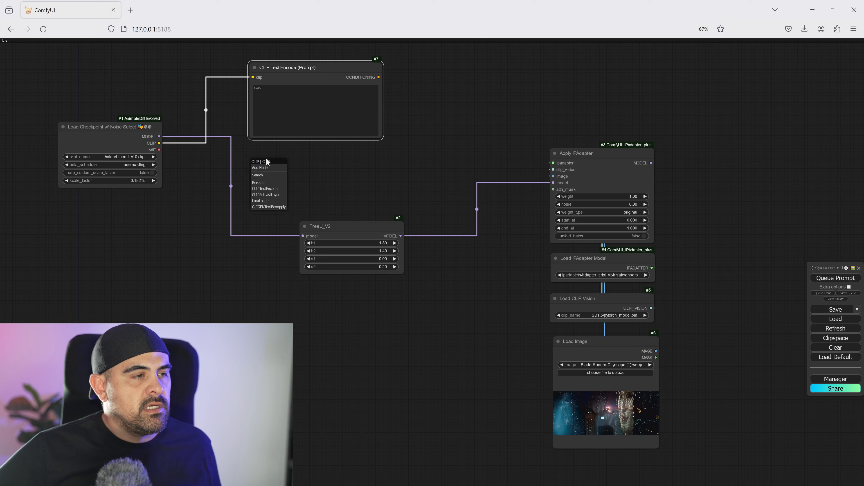
left_click(269, 189)
middle_click(358, 135)
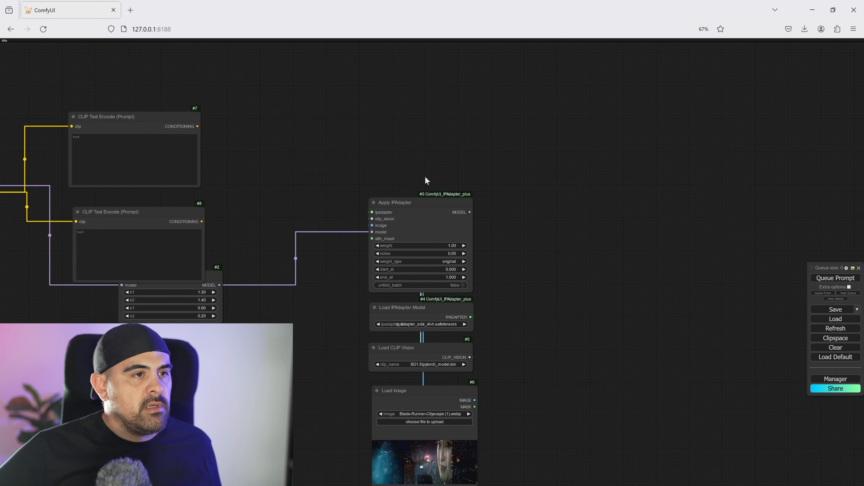
left_click_drag(349, 140, 475, 452, "ctrl")
left_click_drag(427, 215, 638, 185, "shift")
left_click_drag(207, 277, 162, 307)
- Add an Apply Advanced ControlNet node beside the prompt nodes, then duplicate it and place the copy to its right
double_click(235, 128)
type("a")
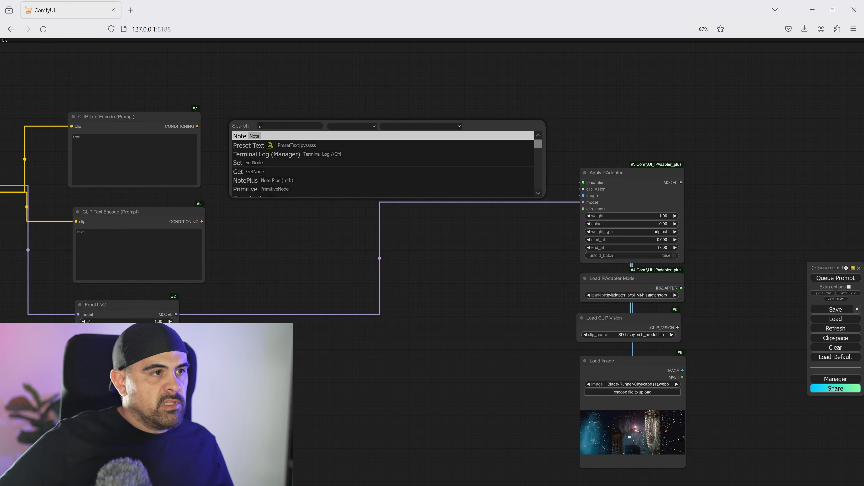
type("pply")
left_click(279, 172)
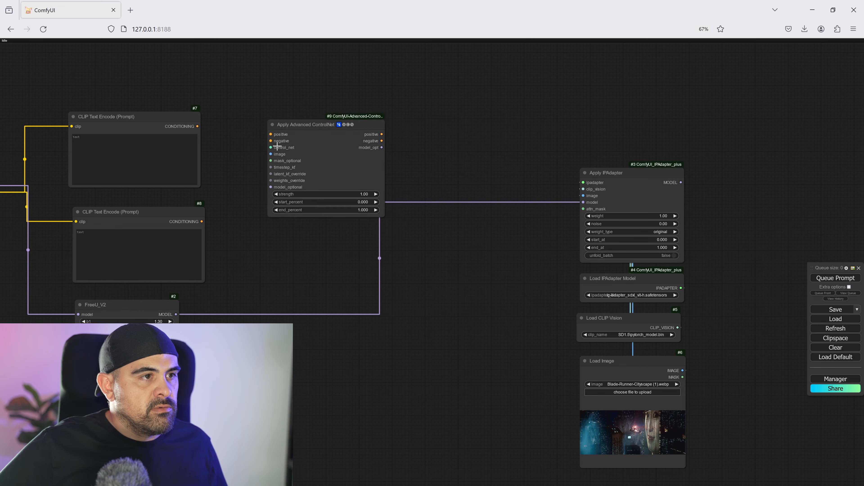
left_click_drag(309, 143, 289, 125)
key("ctrl+c")
key("ctrl+v")
left_click_drag(428, 130, 409, 103)
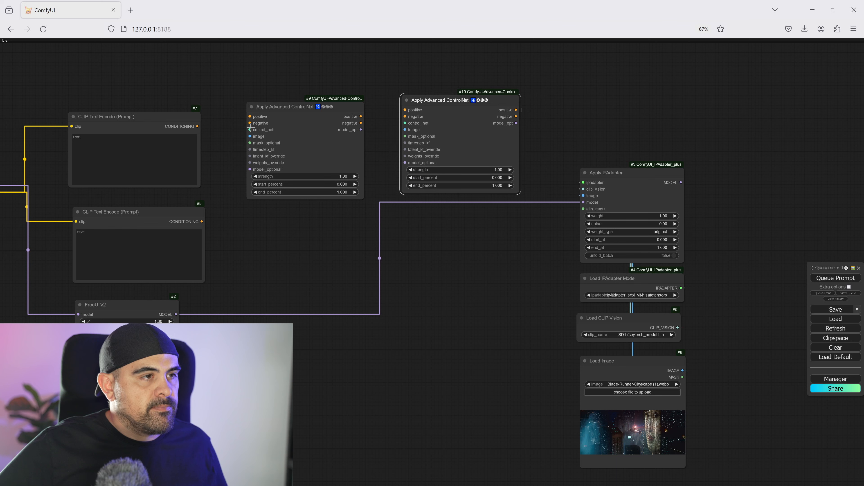
- Add a Load ControlNet Model node to the first ControlNet's control_net input and choose diffusers_xl_depth_full.safetensors
left_click_drag(250, 130, 259, 78)
left_click(277, 100)
left_click(300, 90)
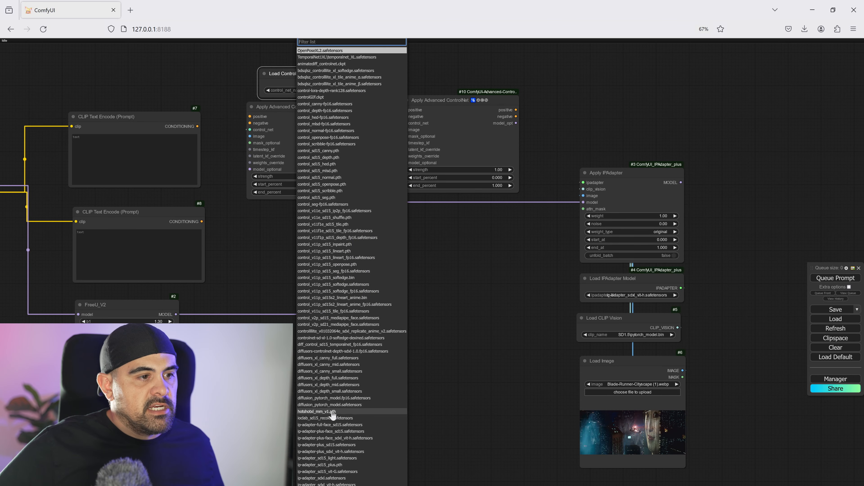
left_click(340, 378)
left_click_drag(458, 79, 433, 204)
left_click_drag(295, 198, 285, 182)
- Add a Load ControlNet Model node to the second ControlNet's control_net input and choose diffusers_xl_canny_full.safetensors
left_click_drag(394, 163, 394, 168)
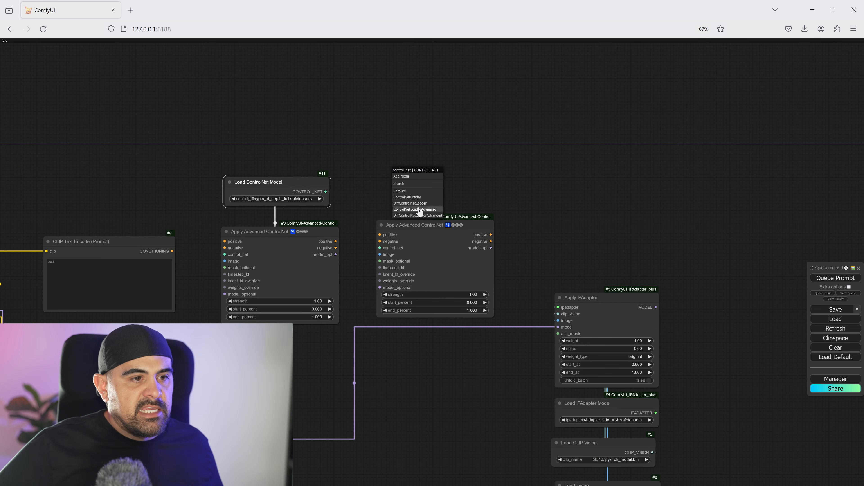
left_click(416, 198)
left_click(442, 190)
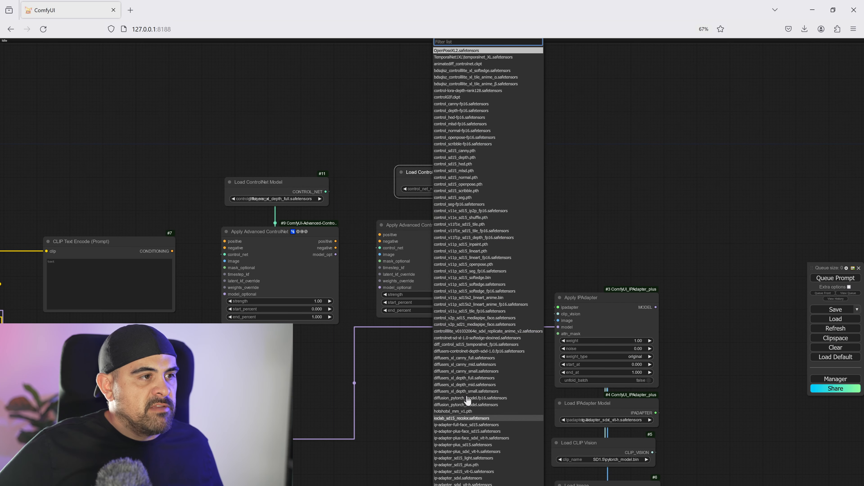
left_click(469, 361)
left_click_drag(432, 184, 431, 190)
- Connect the two prompt nodes to the first ControlNet's positive and negative inputs, and chain its conditioning outputs into the second ControlNet
left_click_drag(173, 251, 225, 242)
left_click_drag(181, 340, 224, 248)
left_click_drag(335, 241, 413, 268)
- Add a KSampler from the second ControlNet's positive output, and connect its negative input and the Apply IPAdapter's model output
left_click_drag(465, 248, 469, 268)
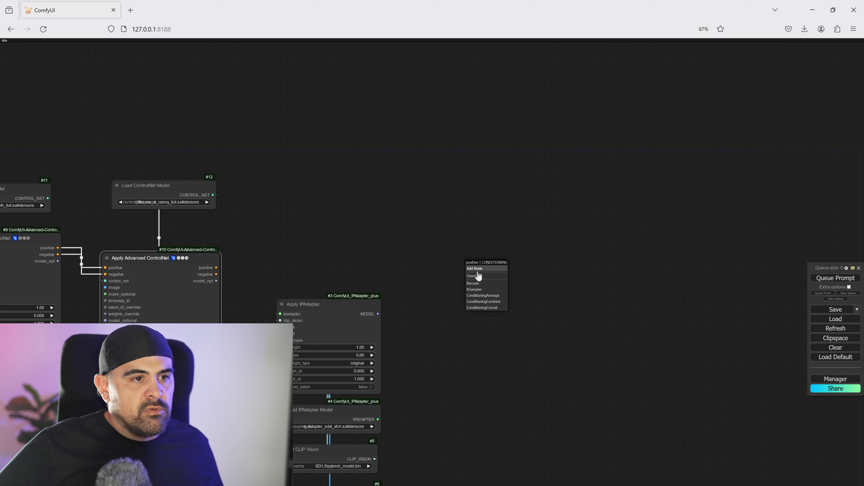
left_click(484, 295)
left_click_drag(216, 275, 472, 286)
left_click_drag(377, 313, 473, 273)
left_click_drag(500, 260, 479, 231)
- Set the KSampler's steps to 45, control_after_generate to fixed and cfg to 8.0
left_click(533, 288)
type("45")
key("Return")
left_click(531, 280)
left_click(546, 281)
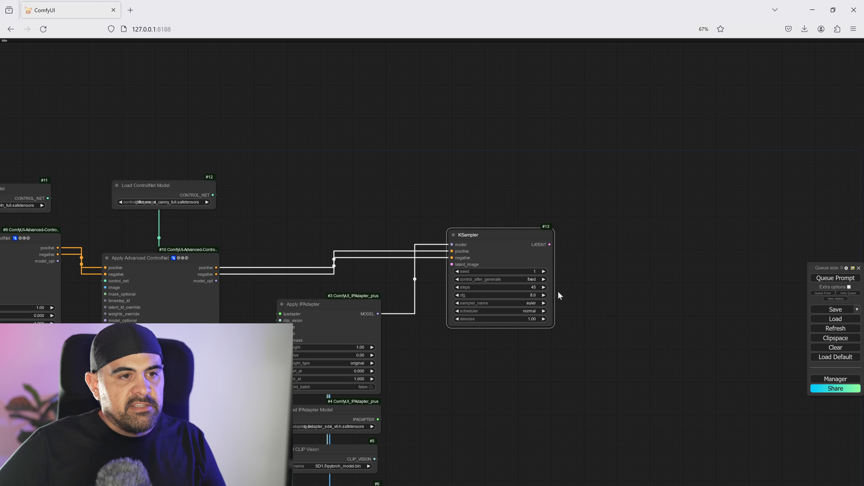
left_click(536, 295)
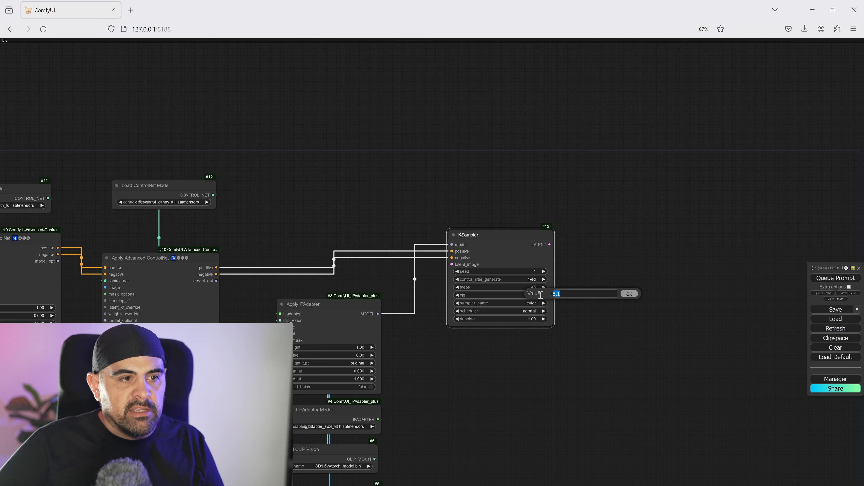
left_click(637, 294)
left_click(529, 295)
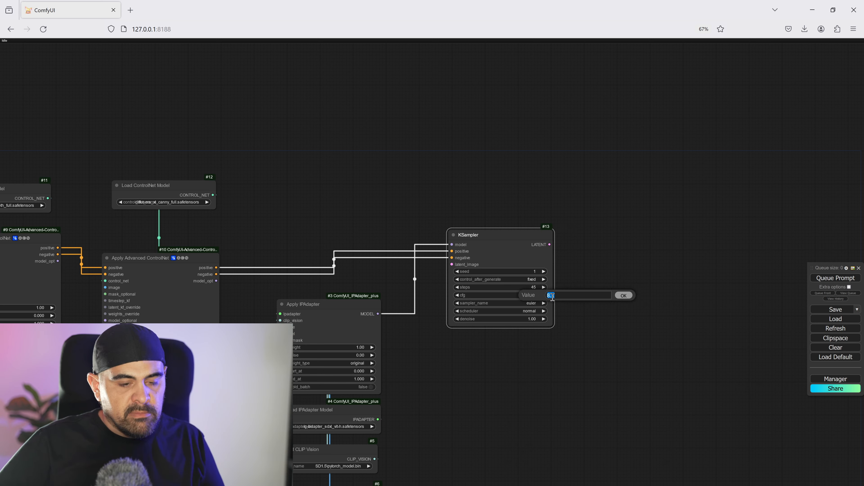
left_click(555, 309)
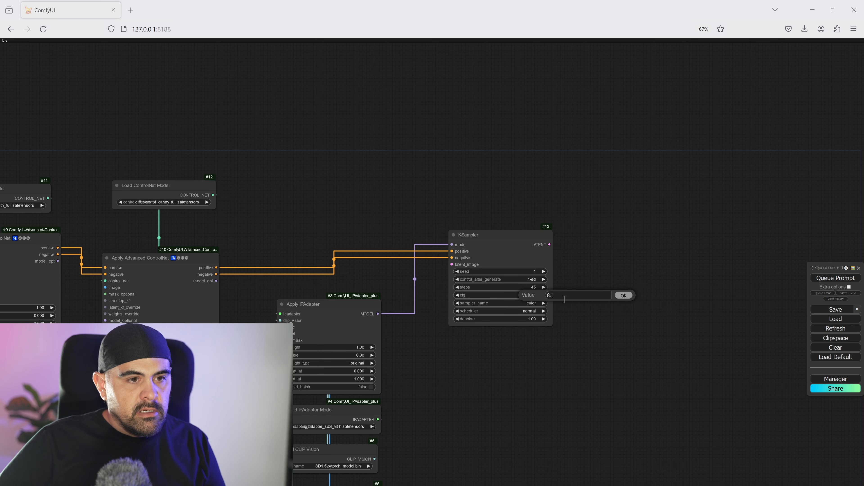
key("Return")
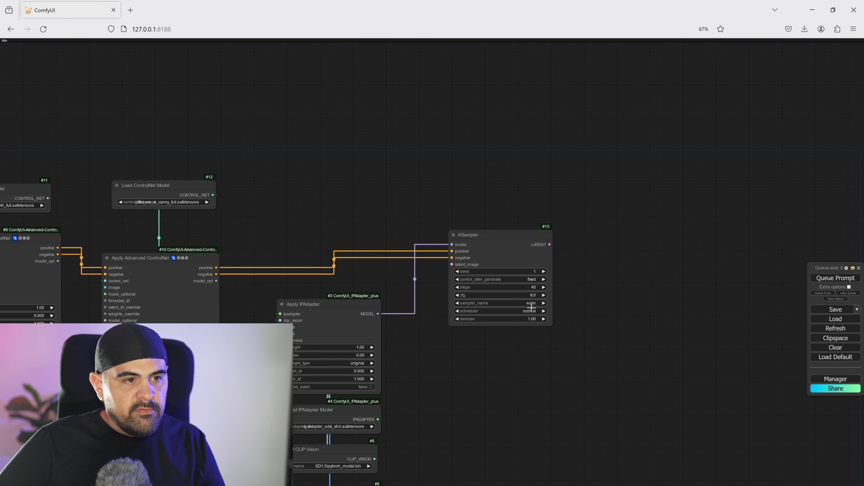
- Set the KSampler's sampler to dpmpp_2m and its scheduler to karras
left_click(539, 304)
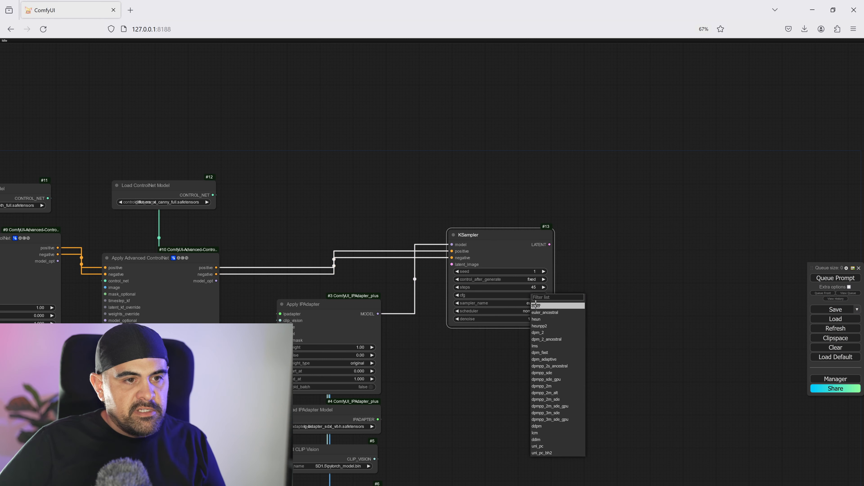
left_click(549, 386)
left_click(537, 310)
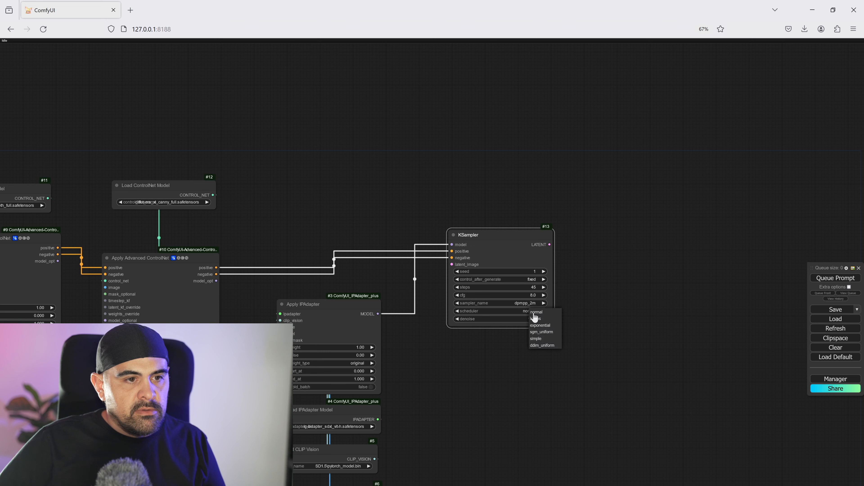
left_click(545, 319)
- Add an Empty Latent Image node below the ControlNet nodes and set its width and height to 1024
left_click_drag(527, 334, 687, 272)
scroll(299, 349, "down", 4)
left_click_drag(238, 371, 422, 321)
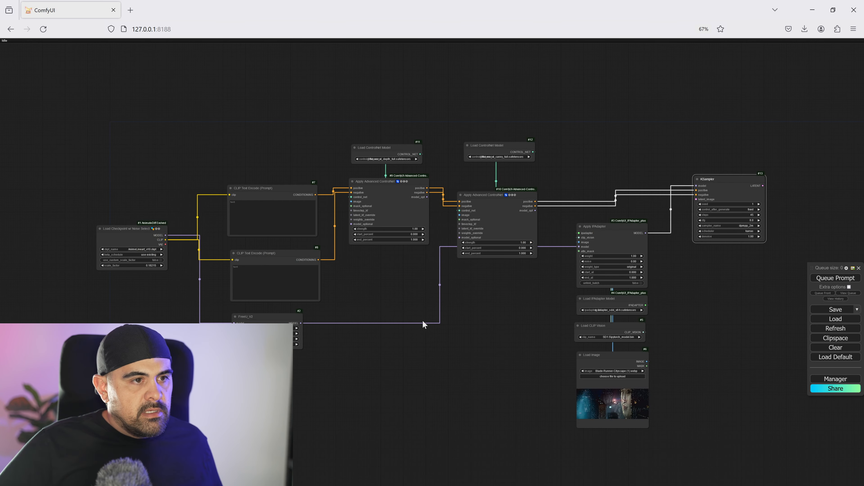
double_click(413, 294)
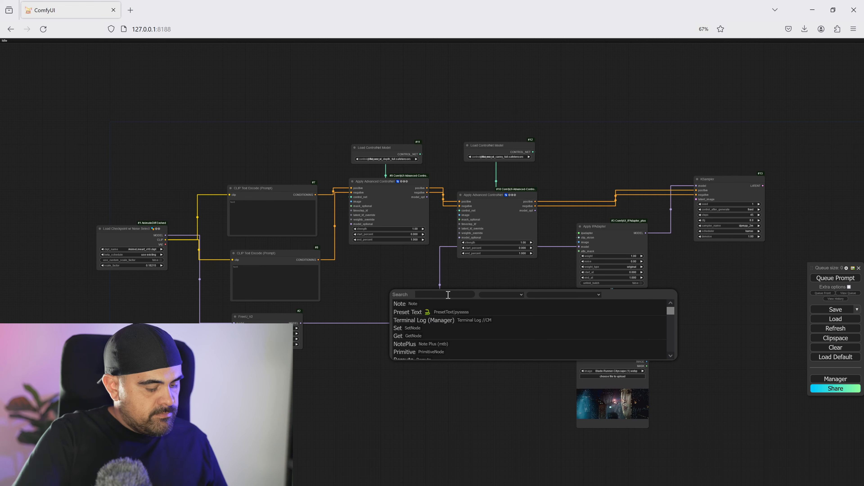
type("empty")
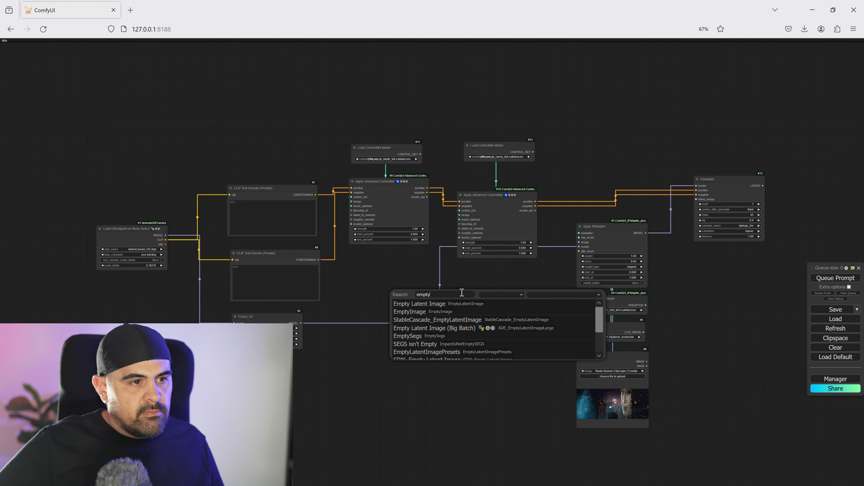
left_click(469, 303)
left_click(469, 304)
type("1024")
key("Return")
left_click(474, 307)
type("1024")
key("Return")
- Set the checkpoint loader's model to juggernautXL_v9Rundiffusionphoto2.safetensors
scroll(161, 241, "up", 10)
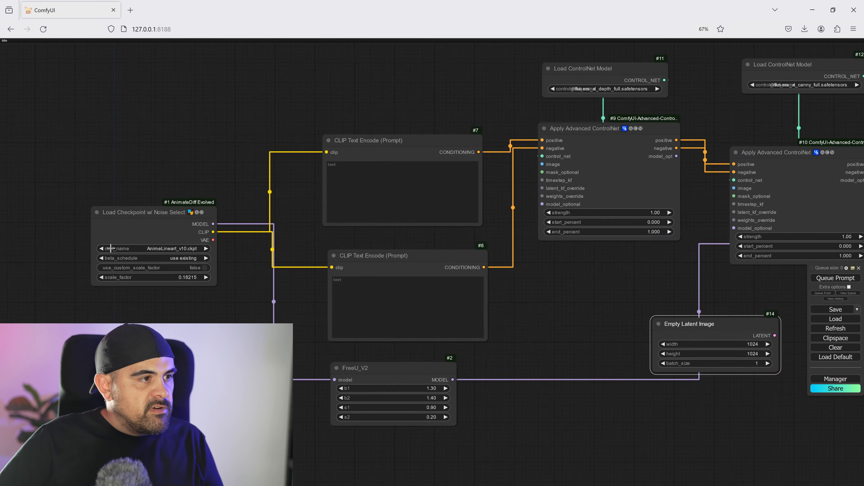
left_click(137, 249)
scroll(195, 410, "down", 10)
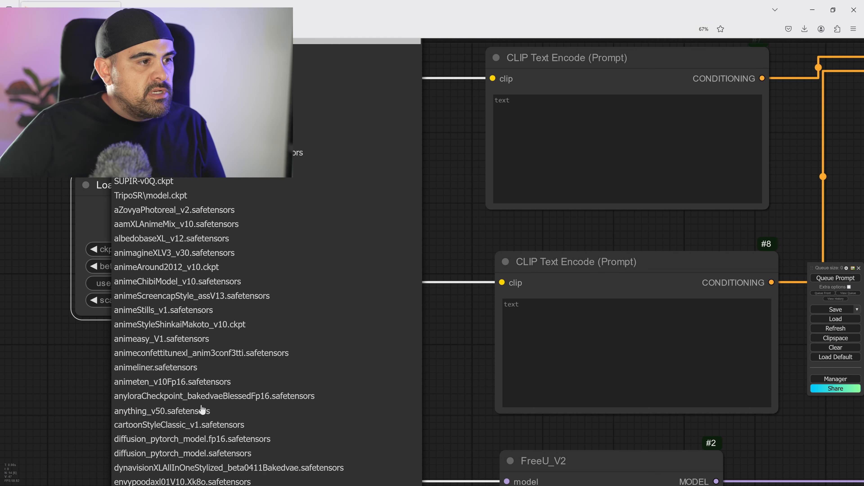
scroll(223, 426, "down", 10)
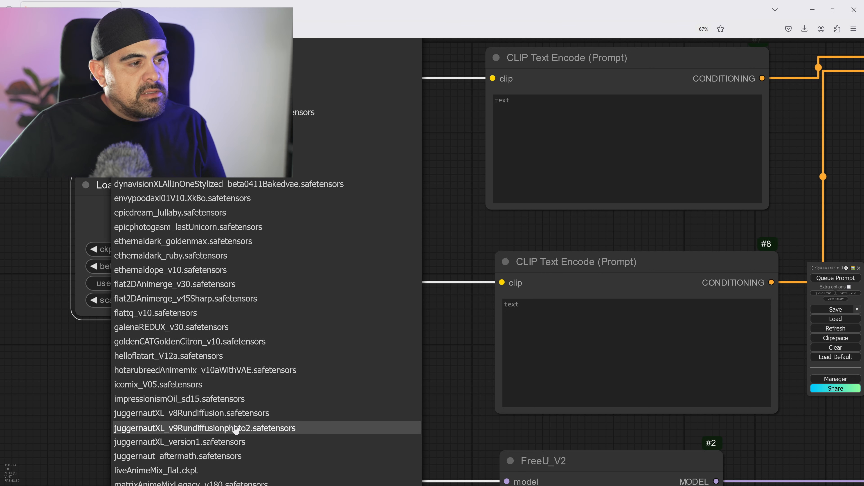
left_click(209, 428)
- Write "Futuristic Building, City, Blade Runner Style" as the positive prompt in the upper CLIP Text Encode node
scroll(312, 301, "down", 12)
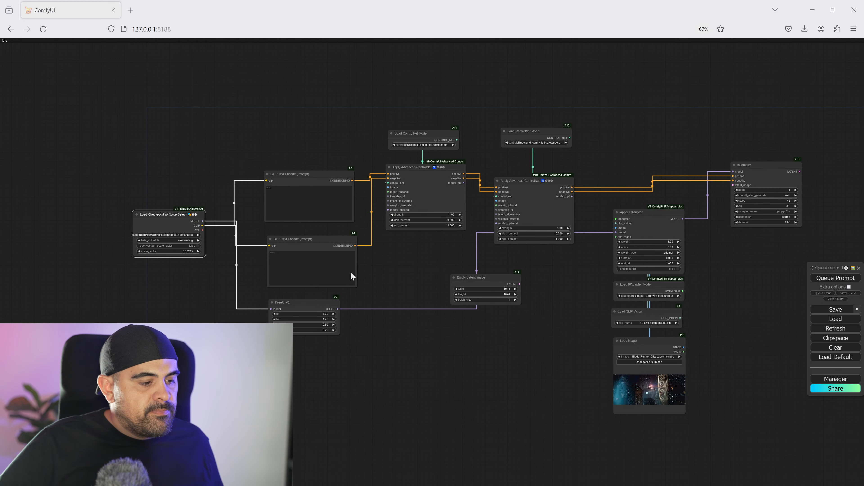
left_click(288, 196)
type("Futur")
scroll(272, 191, "up", 10)
type("r")
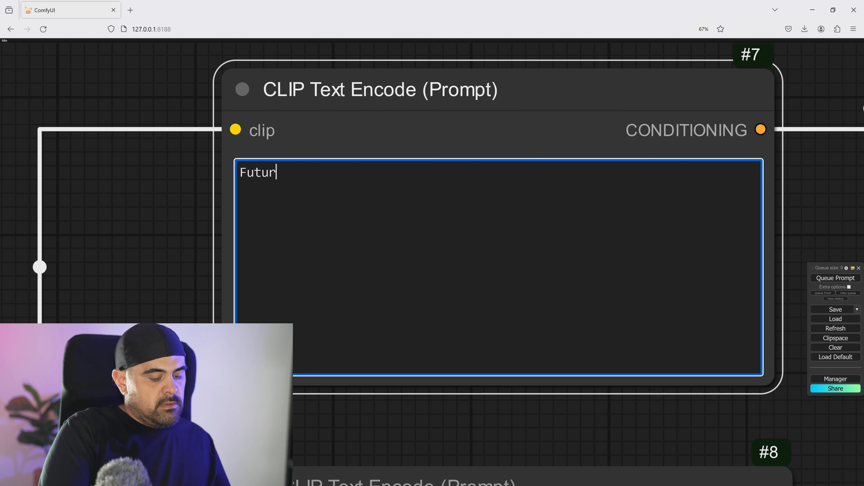
type("istic Building, Cit")
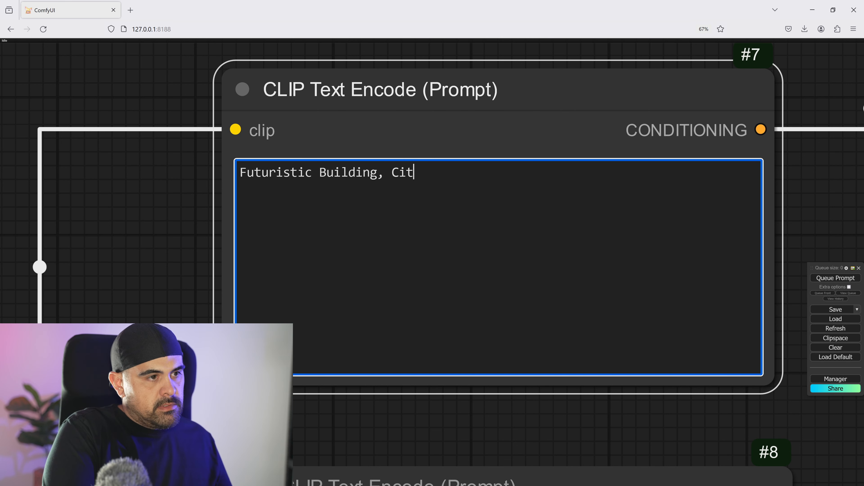
type("y, Blade Runner Style")
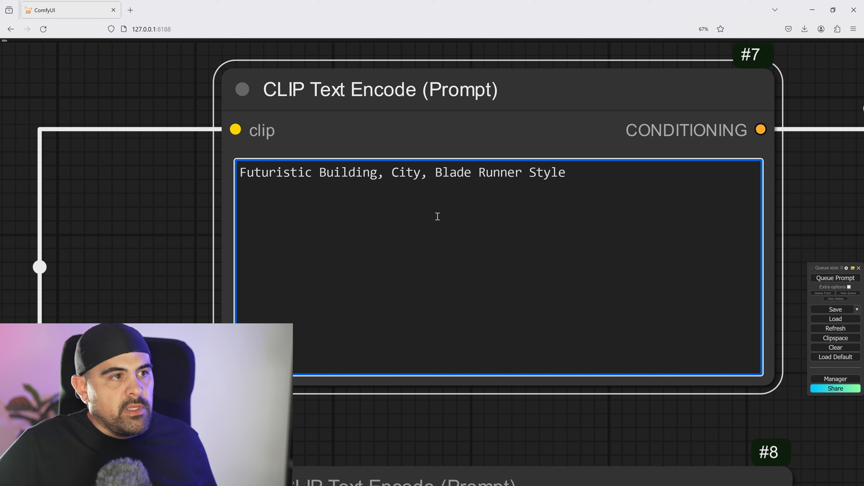
left_click(172, 241)
scroll(172, 241, "down", 4)
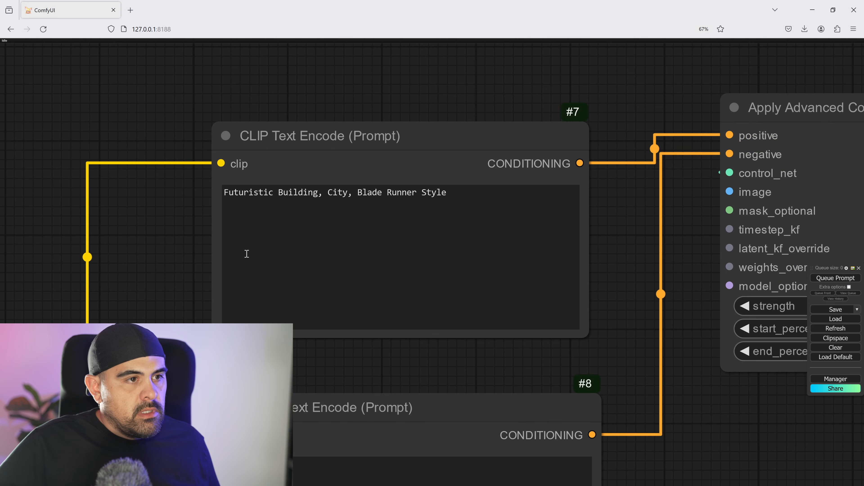
- Add Load Image nodes to both ControlNets' image inputs, with depth0000.png for the first and canny0000.png for the second
left_click_drag(402, 369, 330, 238)
scroll(341, 240, "down", 9)
scroll(565, 302, "up", 1)
left_click_drag(549, 292, 501, 223)
scroll(500, 232, "down", 3)
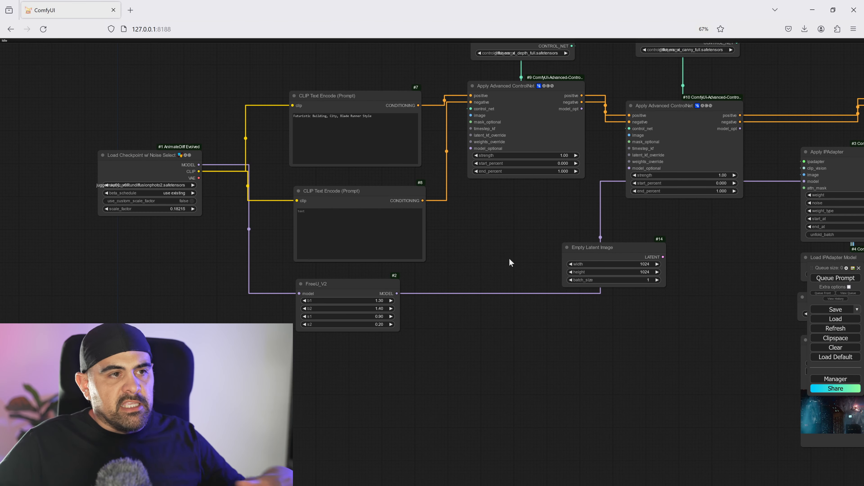
left_click_drag(546, 232, 385, 268)
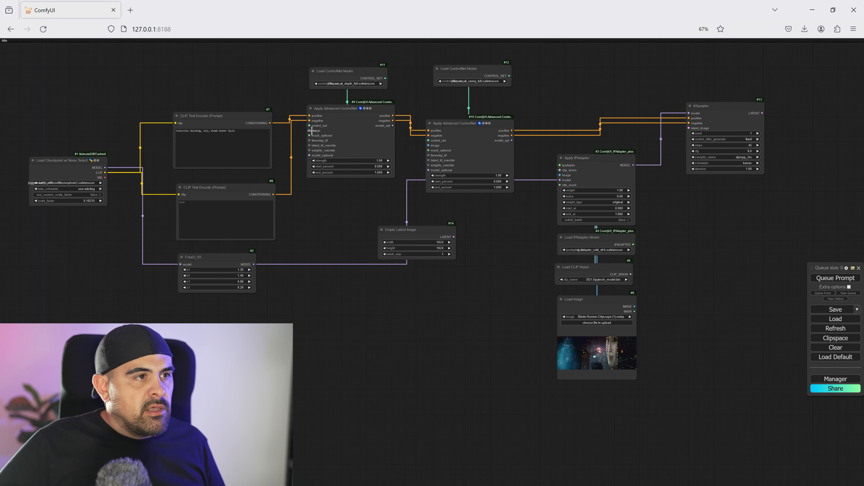
left_click_drag(312, 130, 282, 290)
left_click(294, 322)
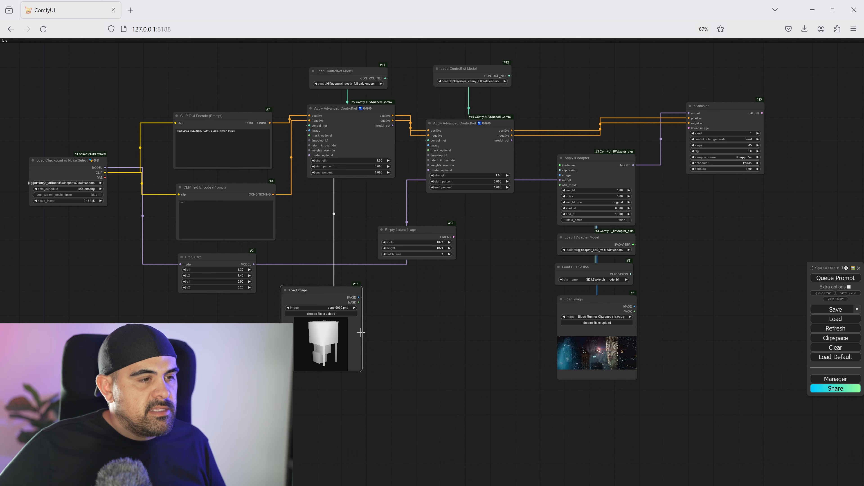
left_click_drag(358, 330, 293, 362)
left_click_drag(265, 321, 218, 321)
left_click_drag(356, 179, 290, 357)
left_click(301, 362)
- Connect the Empty Latent Image to the KSampler's latent_image input and add a VAE Decode node on the KSampler's latent output
left_click_drag(400, 254, 465, 188)
left_click_drag(565, 170, 341, 262)
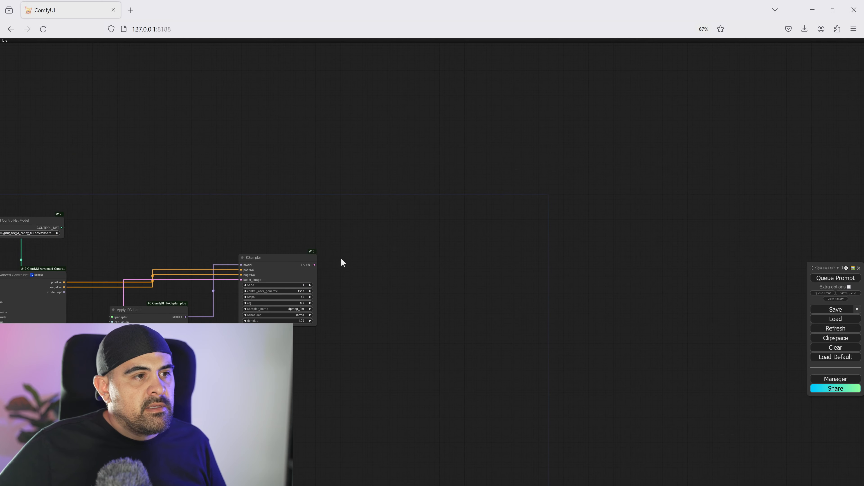
left_click_drag(365, 313, 364, 311)
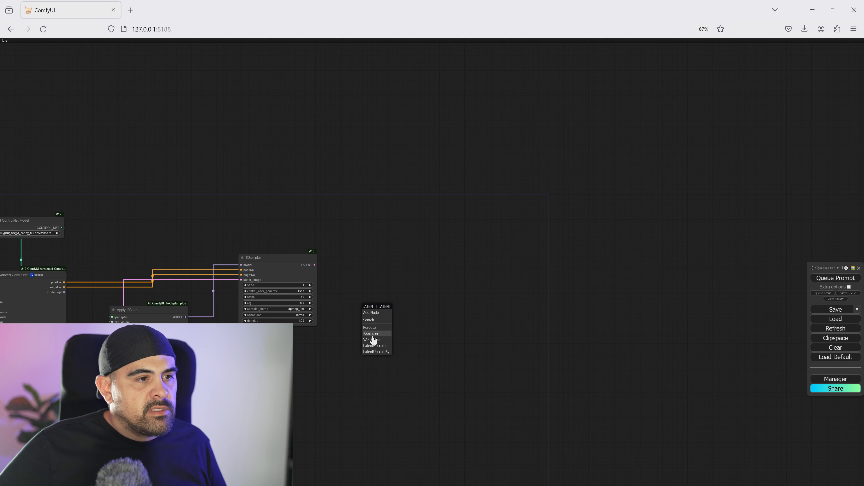
left_click(379, 340)
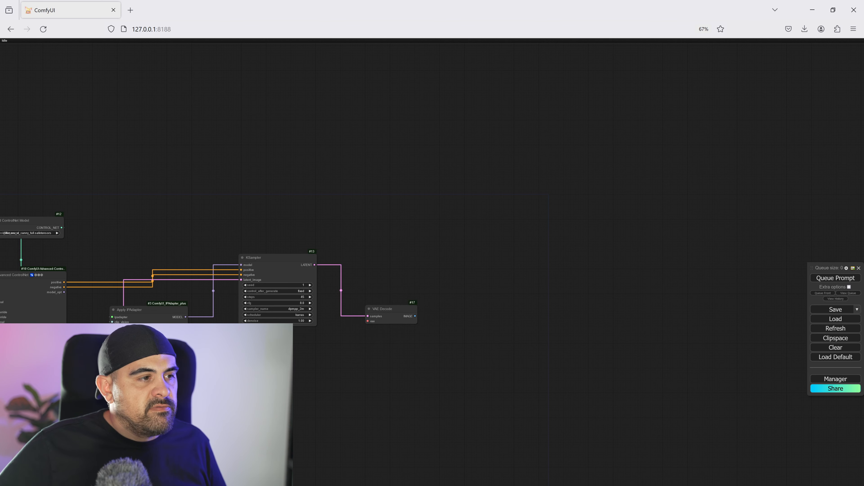
- Connect the checkpoint's VAE output to the VAE Decode node and add a Preview Image node for its decoded image
scroll(418, 327, "down", 5)
left_click_drag(230, 311, 463, 335)
left_click(490, 379)
scroll(463, 335, "up", 2)
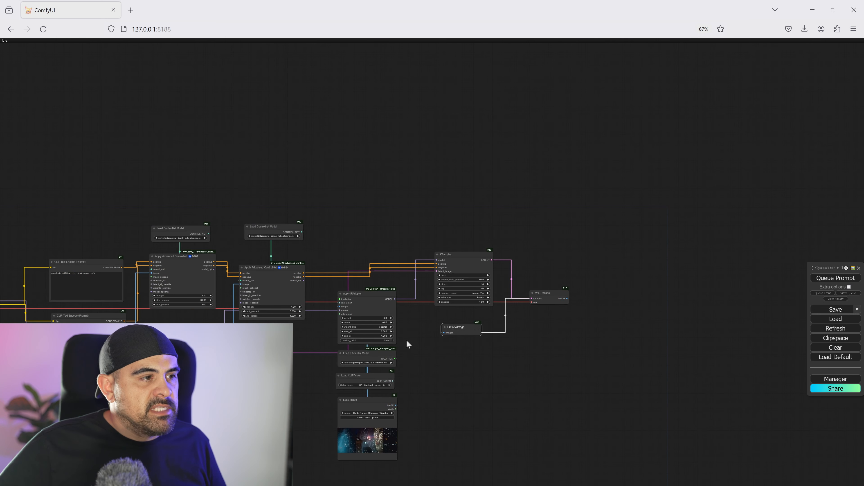
- Add a Load LoRA node from the checkpoint's CLIP output and connect its CLIP output to both CLIP Text Encode nodes
left_click_drag(294, 372, 319, 331)
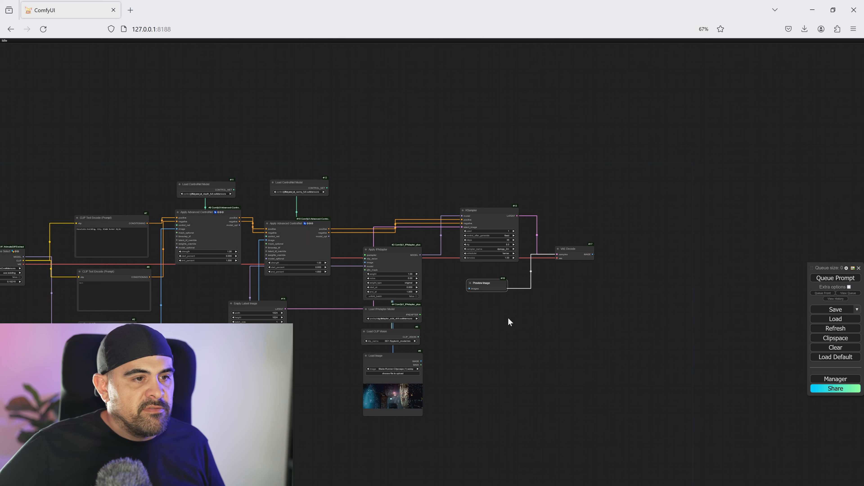
scroll(508, 325, "up", 6)
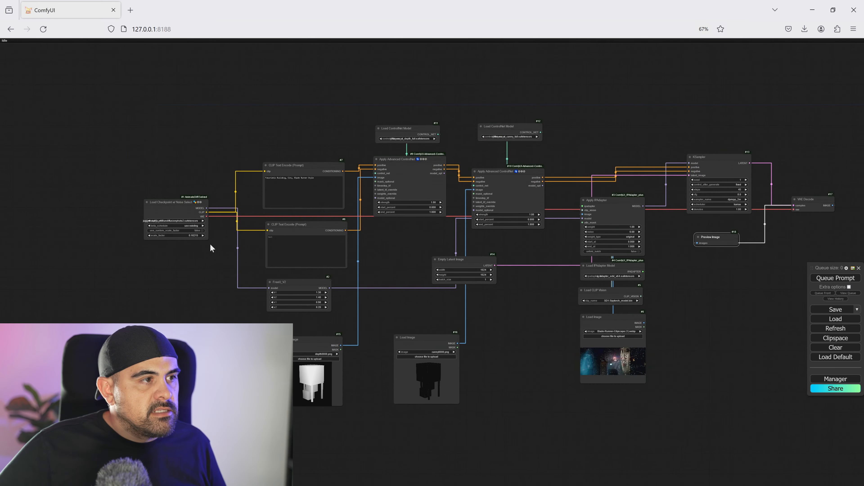
left_click_drag(210, 245, 332, 251)
scroll(332, 250, "up", 6)
left_click_drag(414, 206, 283, 191)
left_click_drag(369, 195, 136, 243)
left_click(415, 288)
scroll(435, 249, "up", 1)
left_click_drag(221, 277, 325, 133)
left_click_drag(221, 276, 232, 284)
left_click_drag(331, 249, 331, 249)
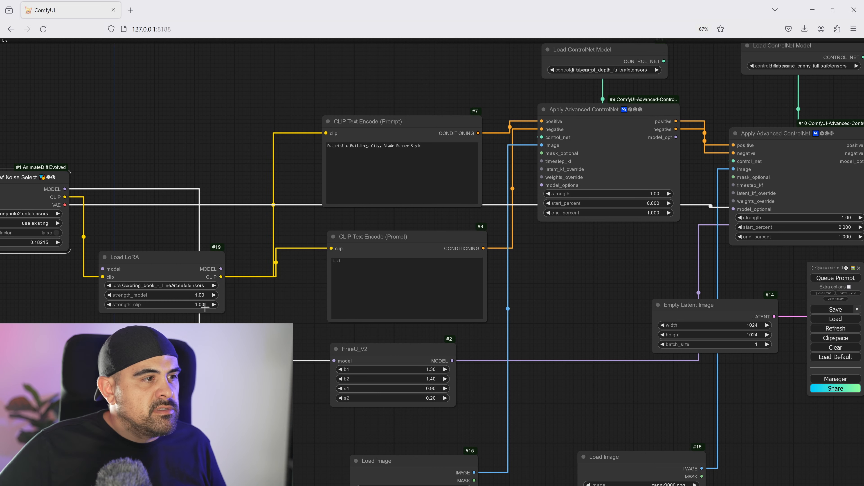
- Load the futuresurban2_XL.safetensors LoRA and route the checkpoint's model through the Load LoRA node into FreeU_V2
left_click(178, 285)
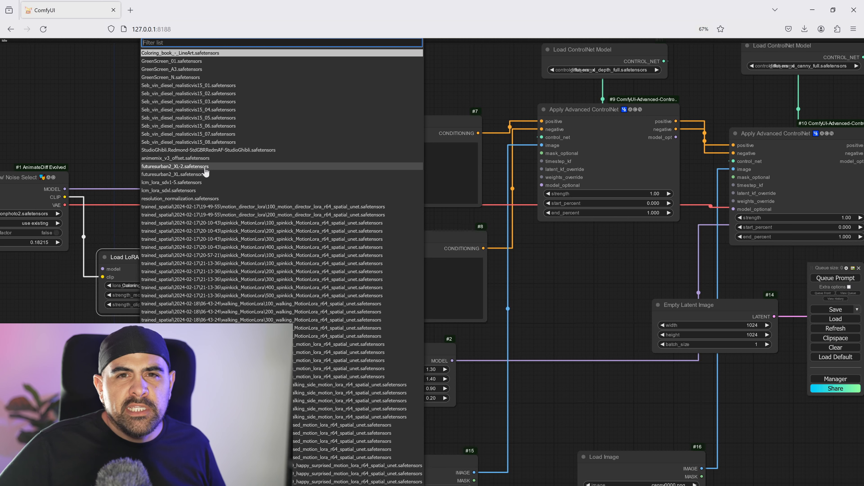
left_click(200, 174)
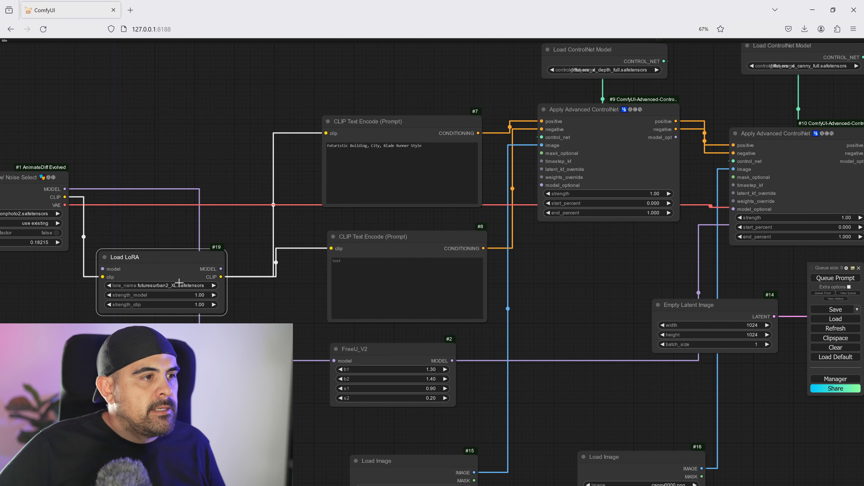
left_click_drag(64, 188, 102, 268)
left_click_drag(221, 269, 334, 361)
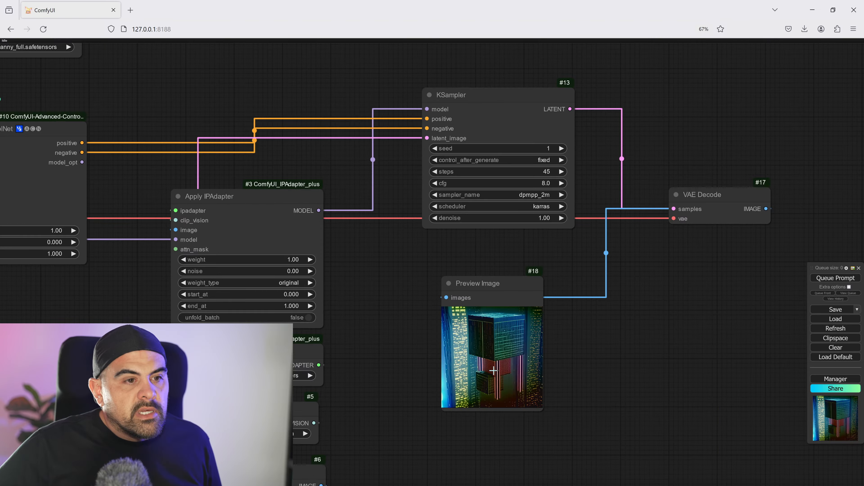
- Set the depth ControlNet's strength to 0.70 and its end_percent to 0.700
scroll(524, 362, "up", 15)
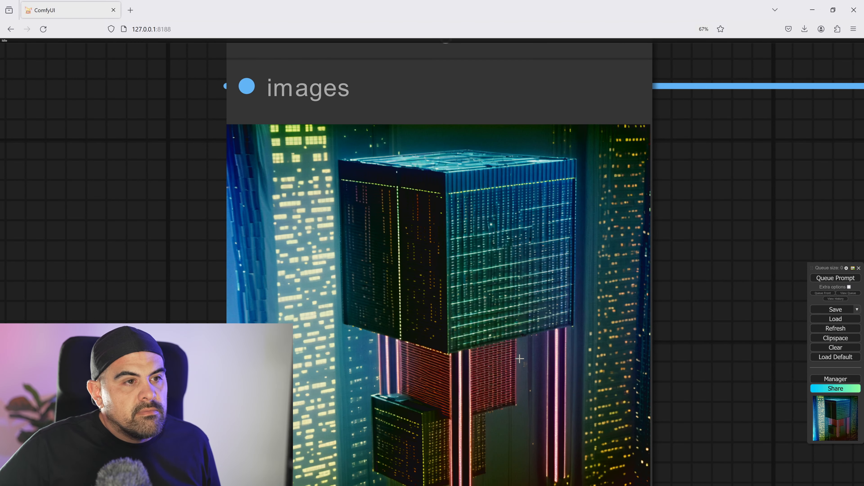
scroll(520, 356, "down", 15)
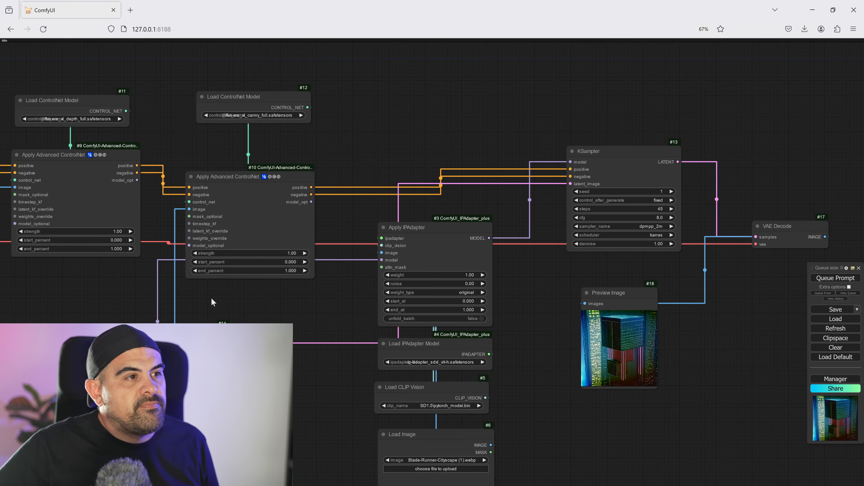
left_click_drag(211, 299, 400, 325)
left_click(291, 257)
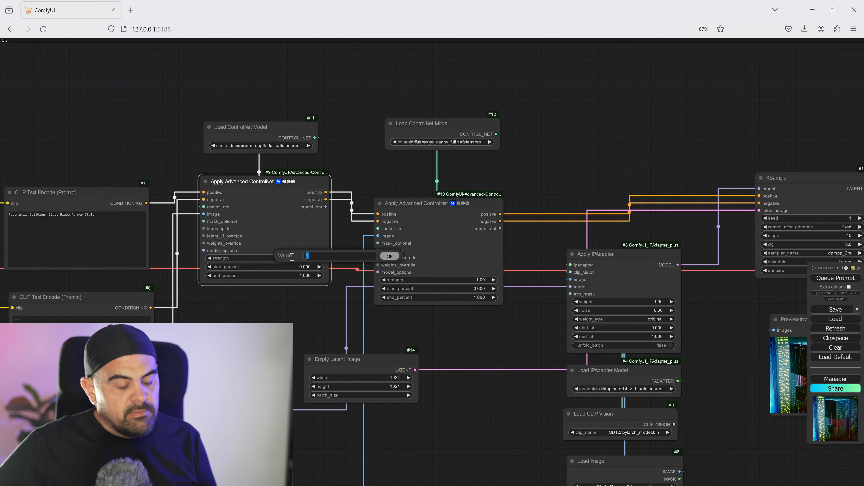
key("Return")
left_click(306, 276)
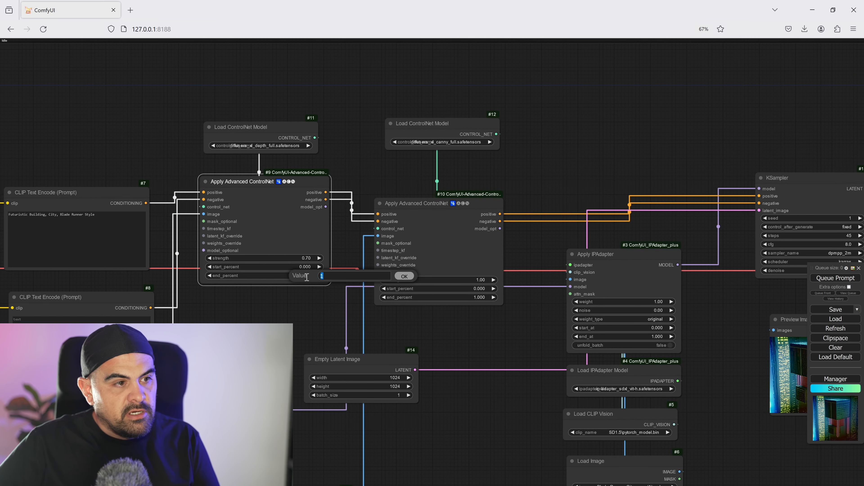
key("Return")
- Set the canny ControlNet's strength to 0.70 and its end_percent to 0.700
left_click(471, 279)
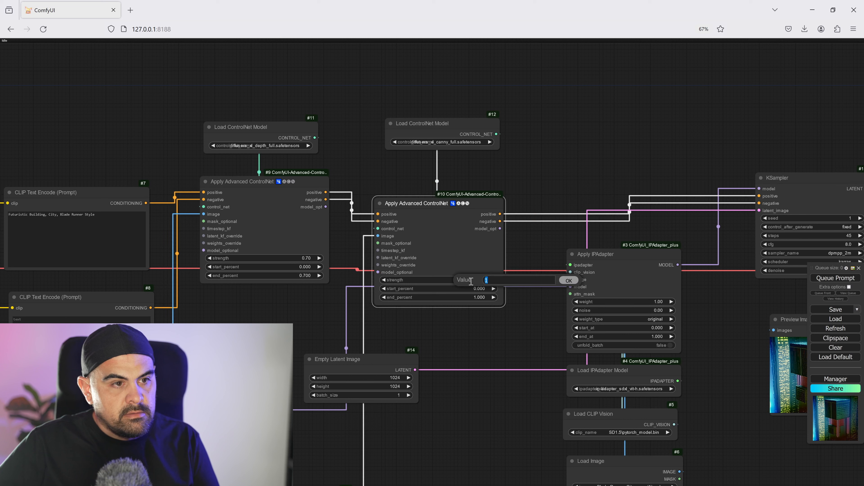
type(".7")
key("Return")
left_click(477, 297)
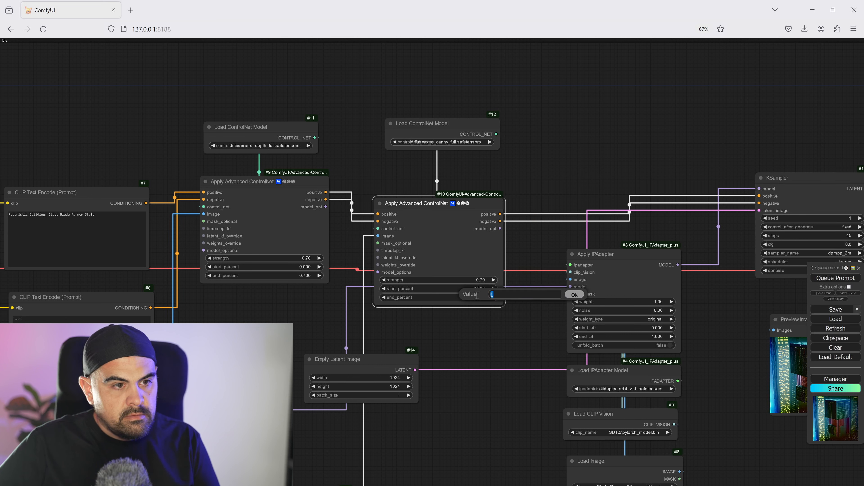
key("Return")
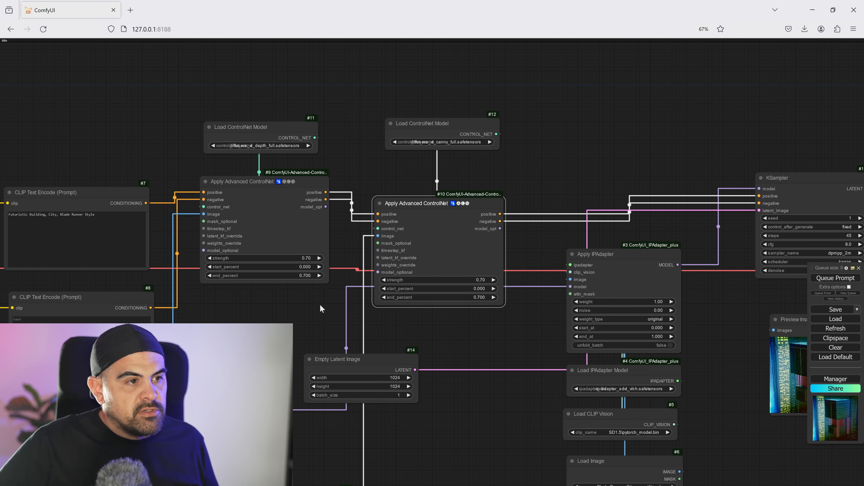
- Set the Apply IPAdapter node's weight to 0.70 and its noise to 0.33
left_click_drag(536, 351, 189, 228)
left_click(301, 179)
type(".7")
key("Return")
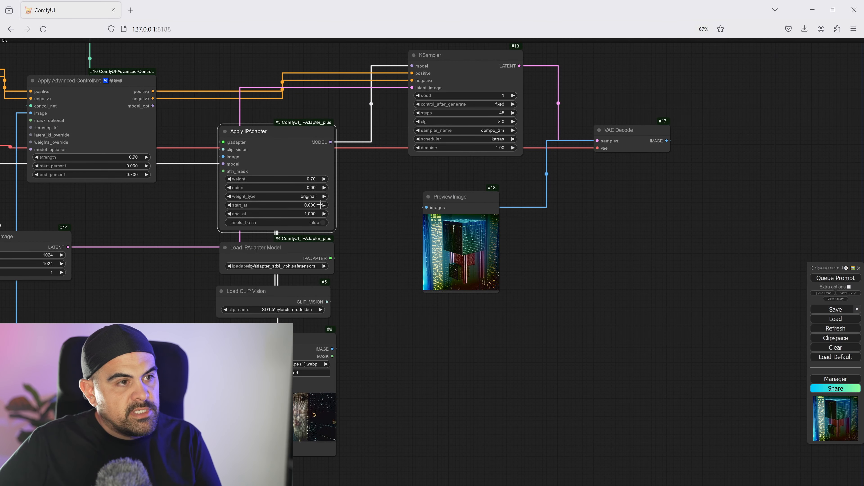
left_click(314, 188)
key("Return")
- Set the Apply IPAdapter node's end_at to 0.700 and start_at to 0.100
left_click(308, 213)
type(".7")
key("Return")
left_click(308, 204)
type(".1")
key("Return")
- Queue the prompt to generate a new image and inspect the result in the Preview Image node
left_click_drag(862, 222, 822, 240)
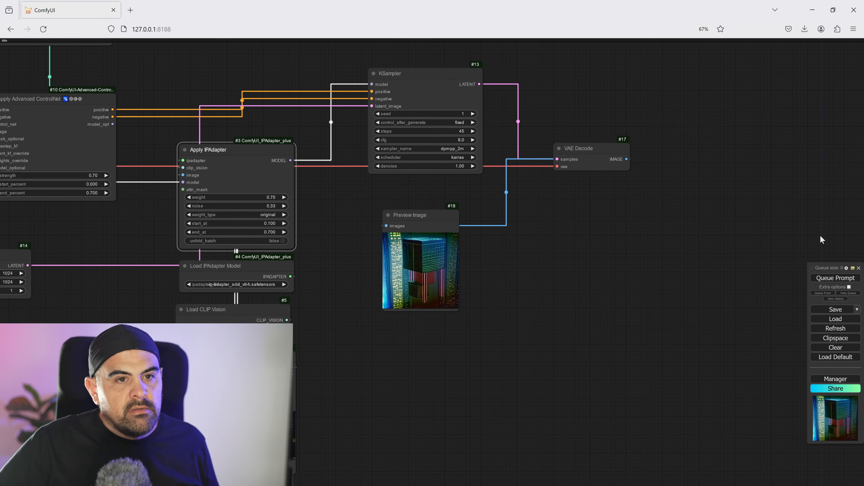
left_click(827, 278)
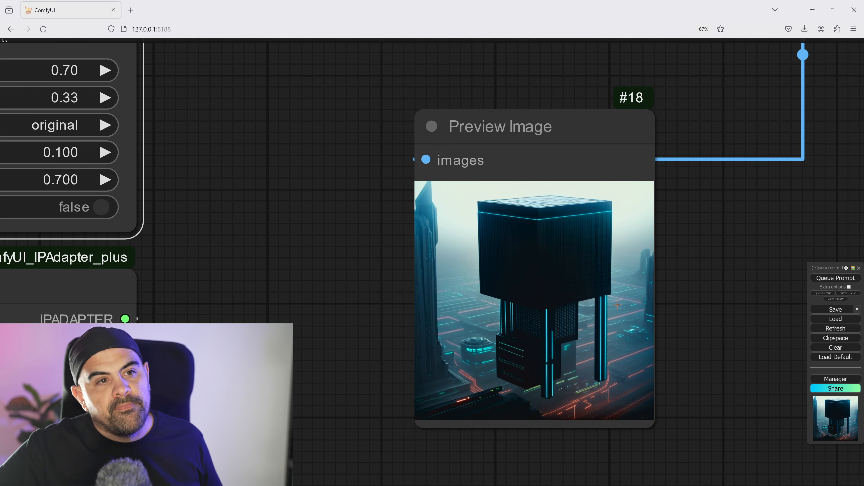
scroll(635, 311, "up", 5)
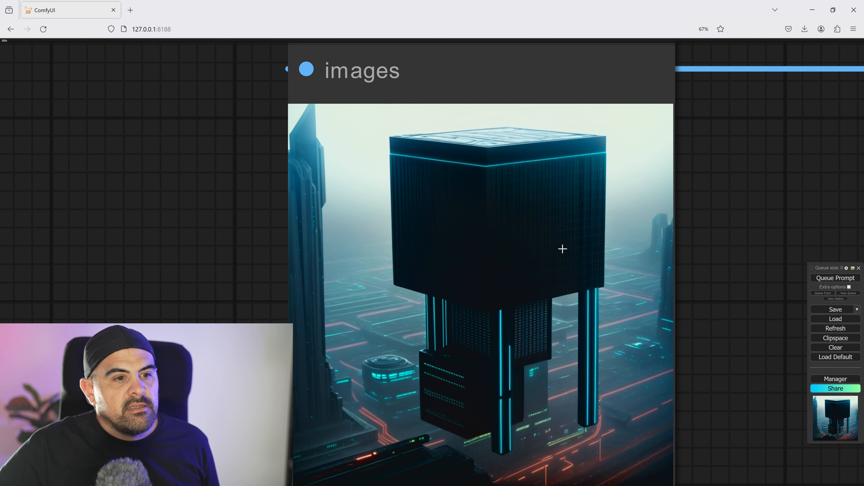
scroll(565, 247, "down", 20)
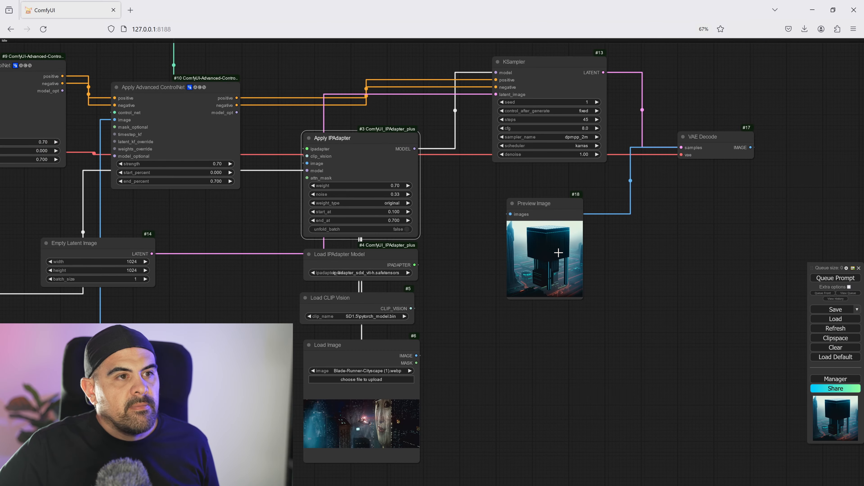
- Add a SUPIR_Upscale node connected to the VAE Decode node's image output
left_click_drag(529, 209, 502, 234)
left_click(516, 251)
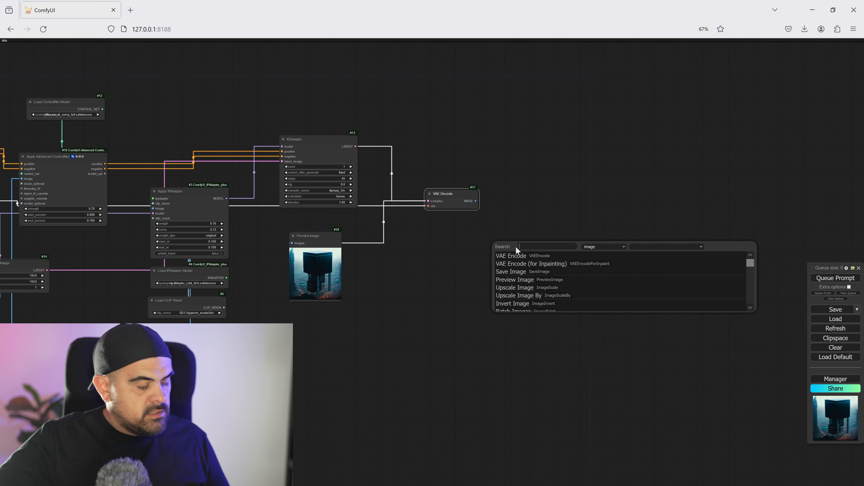
type("sup")
key("Down")
key("Return")
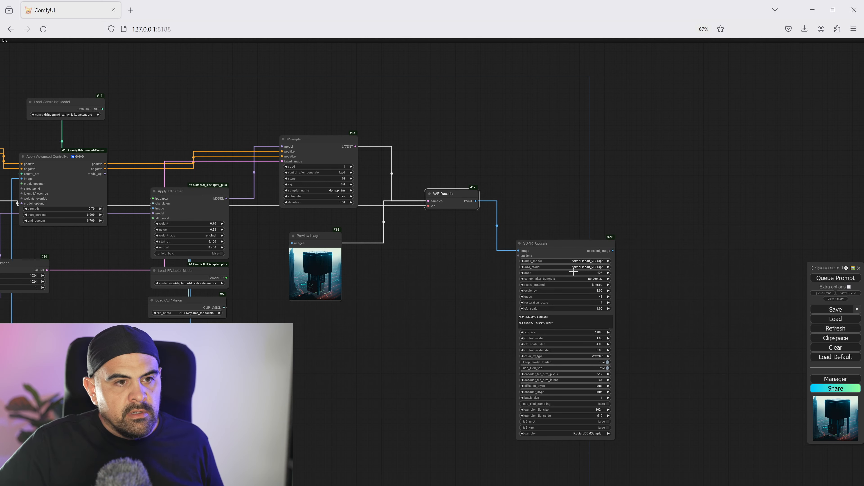
- Set SUPIR_Upscale's supir_model to SUPIR-v0F.ckpt and its sdxl_model to juggernautXL_v9Rundiffusionphoto2.safetensors
left_click(585, 262)
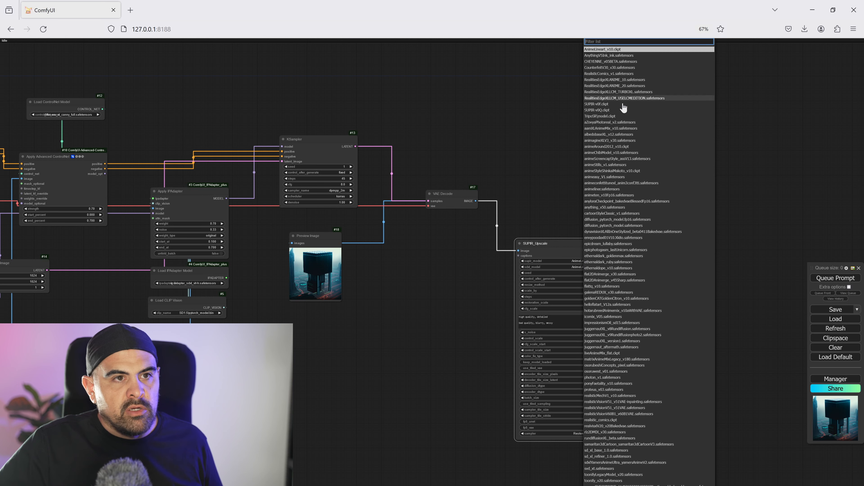
left_click(608, 104)
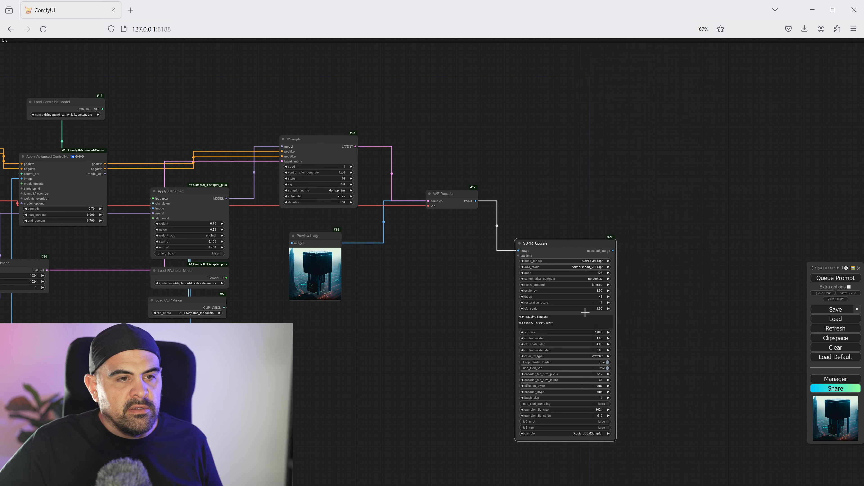
left_click(584, 267)
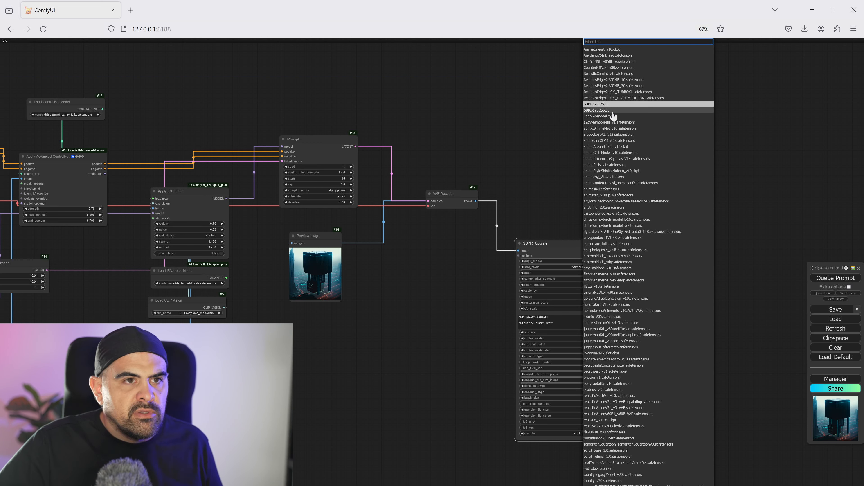
scroll(630, 450, "down", 2)
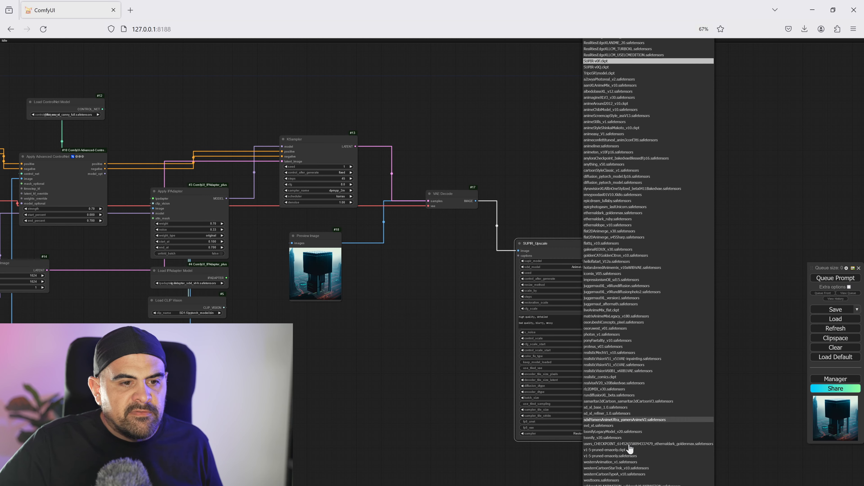
scroll(630, 449, "down", 3)
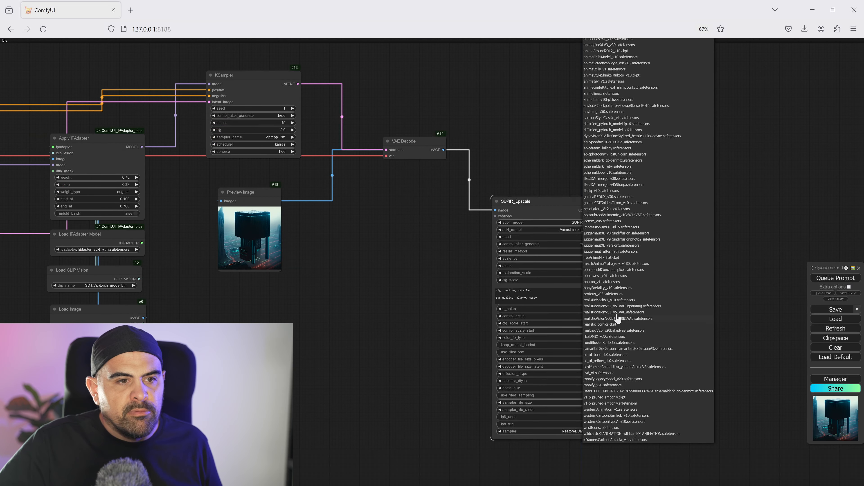
scroll(606, 258, "up", 1)
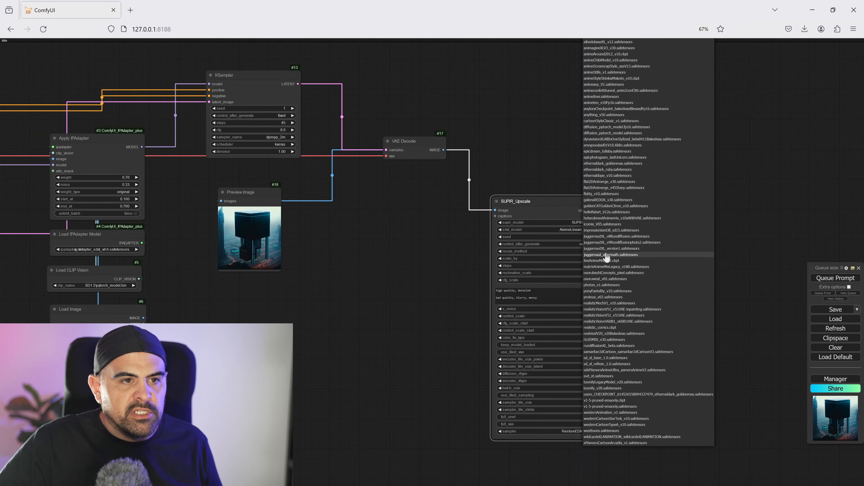
scroll(612, 258, "up", 1)
left_click(631, 252)
- Set the SUPIR_Upscale node's scale_by value to 2
left_click_drag(697, 266, 684, 206)
scroll(612, 205, "up", 2)
left_click(535, 206)
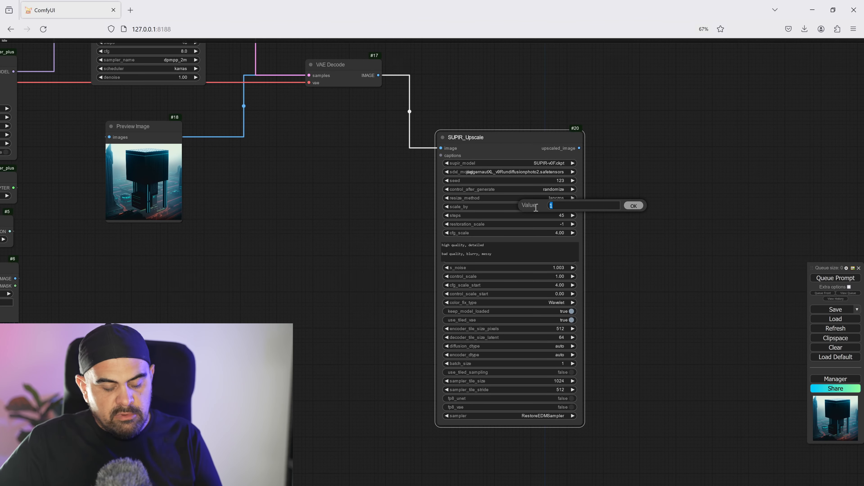
type("2")
key("Return")
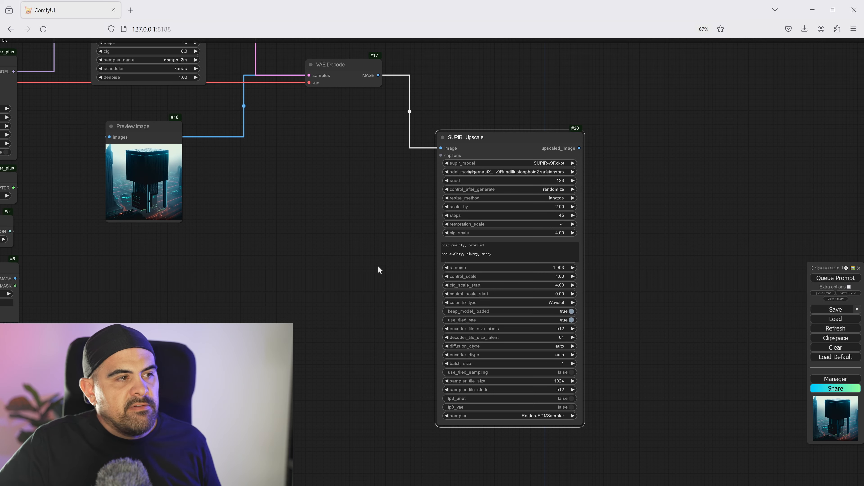
- Copy the full positive prompt text from the first CLIP Text Encode node
scroll(379, 270, "down", 10)
scroll(436, 294, "up", 12)
left_click(346, 216)
key("ctrl+a")
key("ctrl+c")
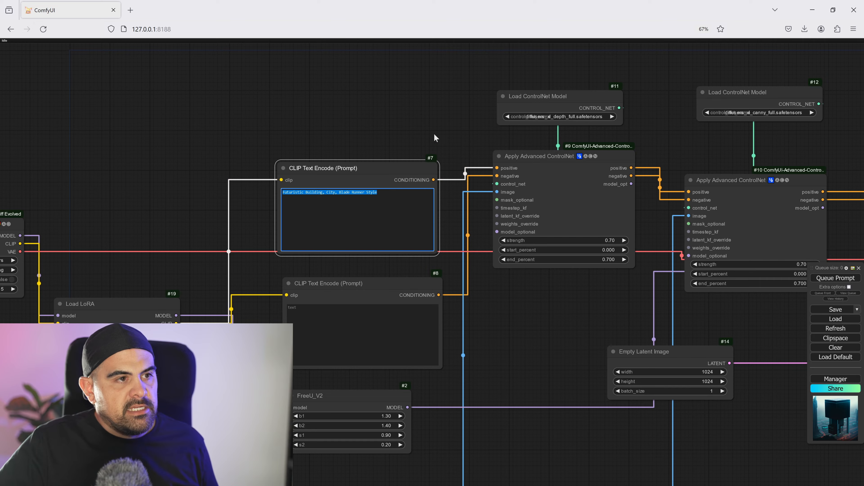
left_click(434, 139)
- Paste "Futuristic Building, City, Blade Runner Style," before "high quality, detailed" in SUPIR_Upscale's positive prompt
scroll(439, 146, "down", 5)
left_click_drag(617, 389, 128, 300)
scroll(515, 340, "up", 11)
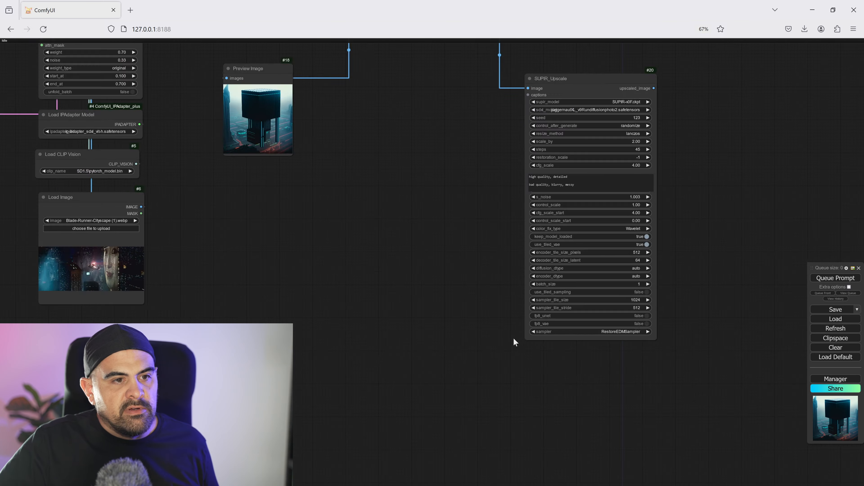
middle_click_drag(664, 299, 476, 437)
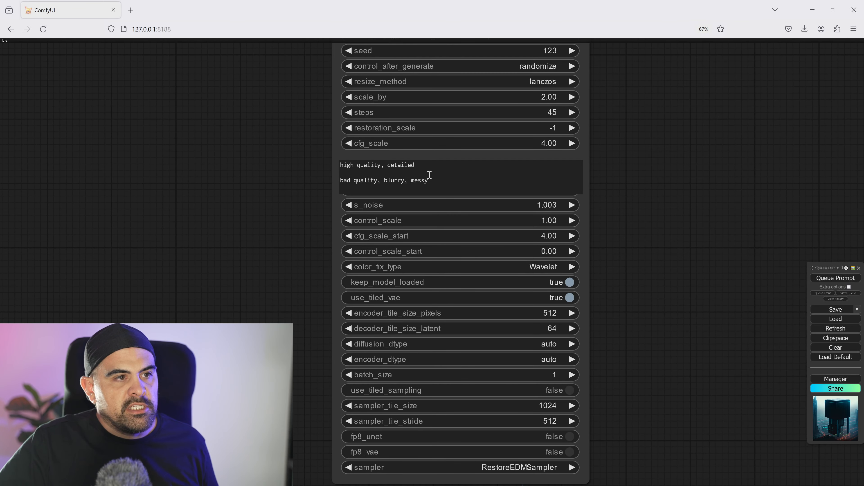
left_click(341, 165)
key("ctrl+v")
type(",")
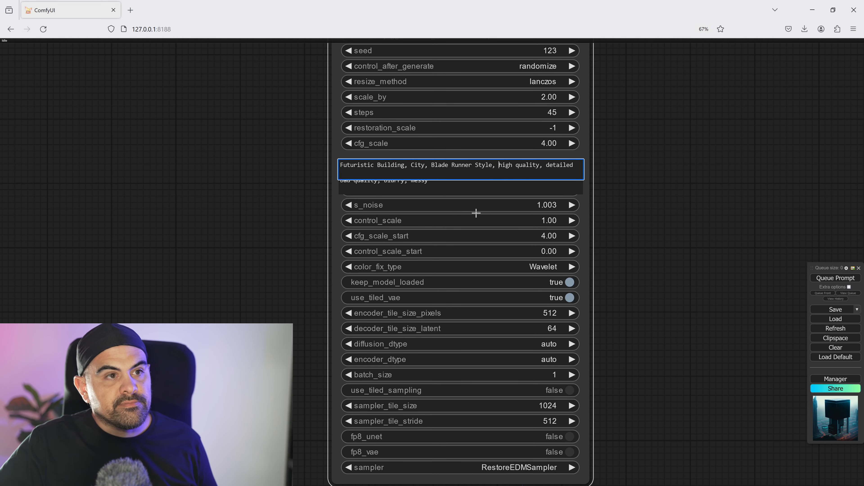
- Add a Save Image node to SUPIR_Upscale's upscaled_image output and place the Preview Image node between the two nodes
scroll(609, 198, "down", 5)
left_click_drag(611, 200, 539, 152)
left_click(520, 216)
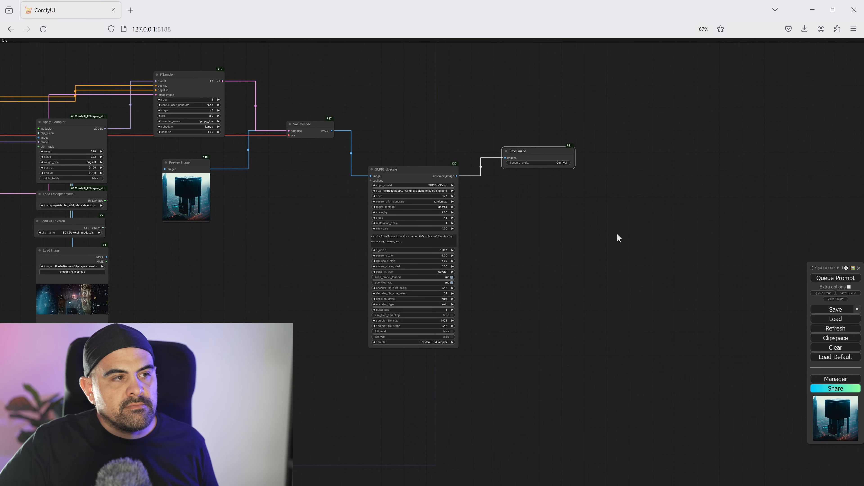
left_click_drag(196, 160, 498, 194)
left_click_drag(529, 149, 565, 171)
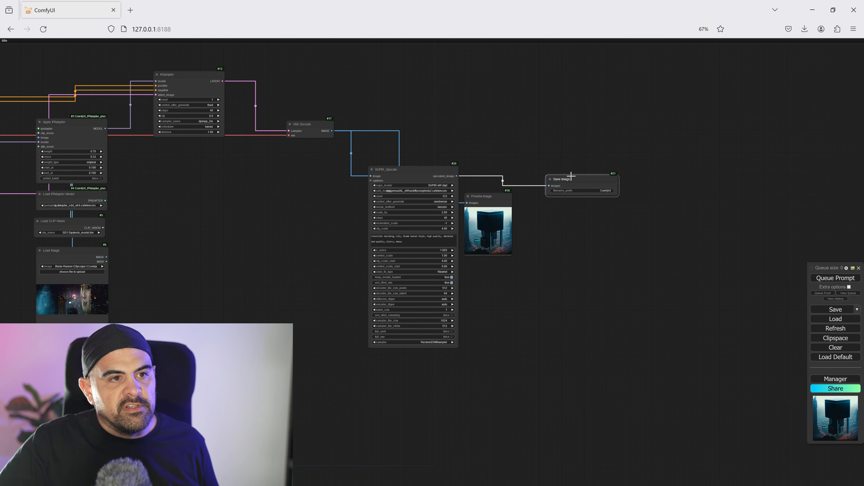
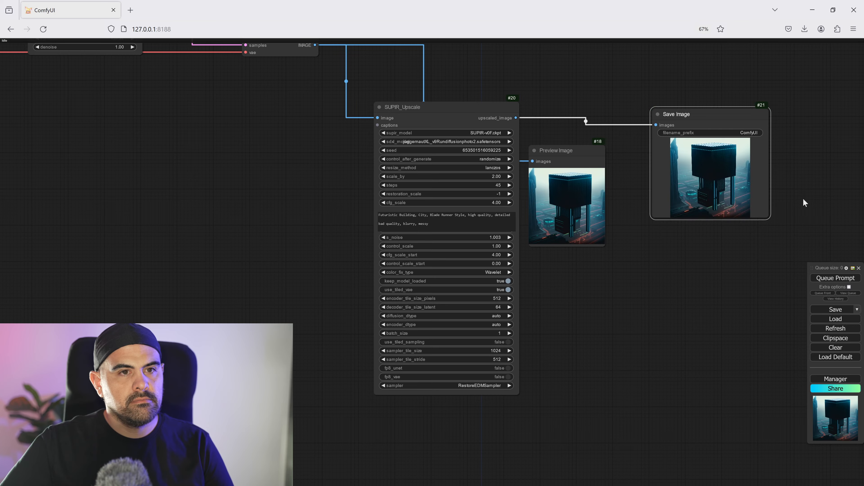
- Compare the detail of the upscaled building image in the Save Image node with the Preview Image
left_click_drag(803, 199, 646, 251)
scroll(646, 251, "up", 15)
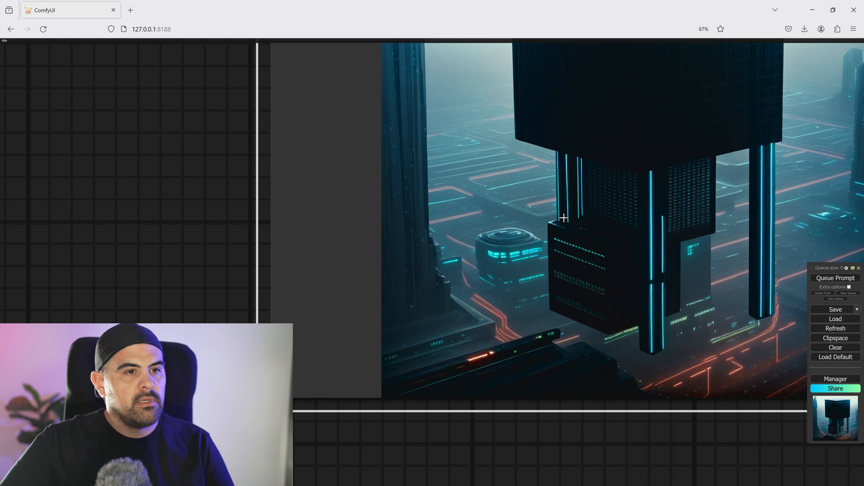
scroll(448, 234, "down", 5)
left_click_drag(165, 97, 252, 73)
left_click_drag(297, 153, 382, 174)
scroll(305, 299, "up", 7)
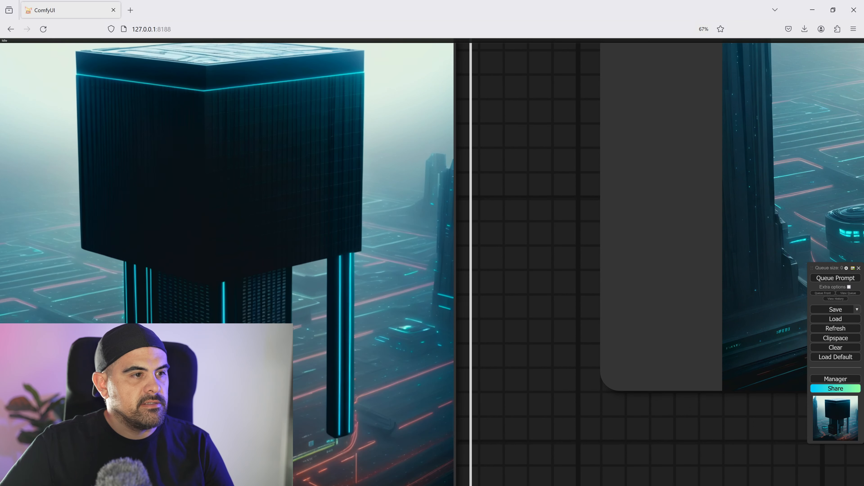
scroll(295, 329, "up", 2)
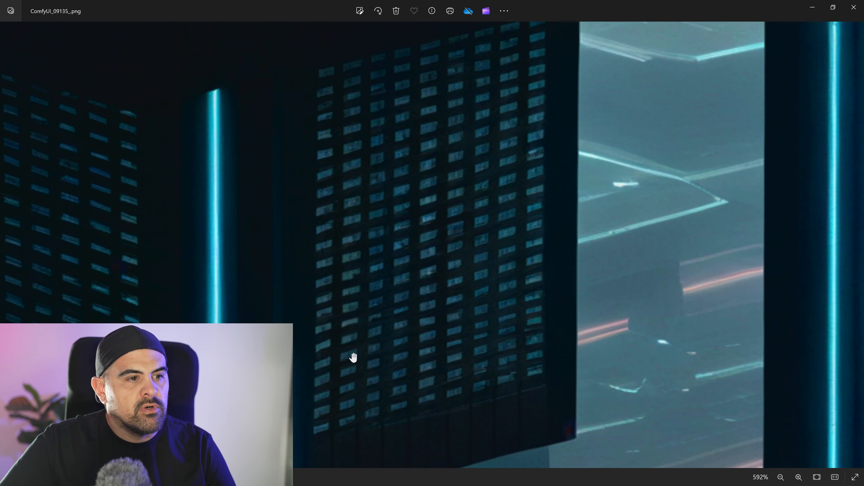
- Switch to the image viewer and compare the window and neon details of ComfyUI_09135_.png with ComfyUI_temp_pdcrt_00002_.png
scroll(369, 237, "down", 3)
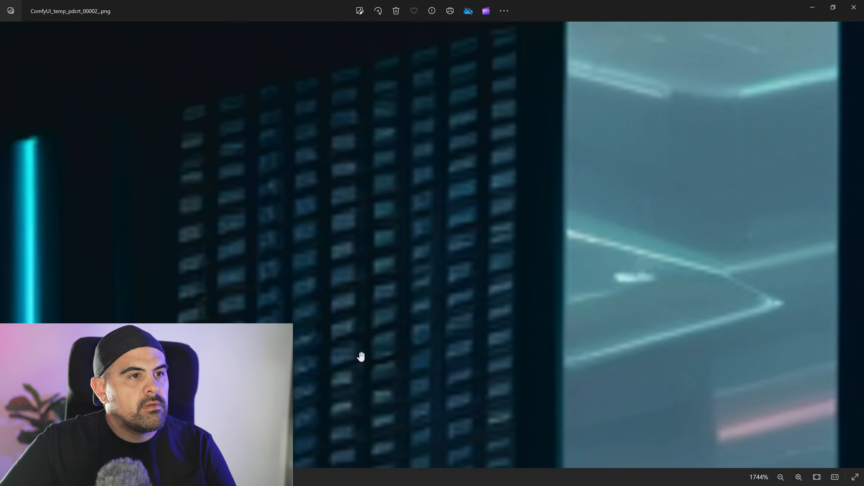
scroll(361, 357, "down", 2)
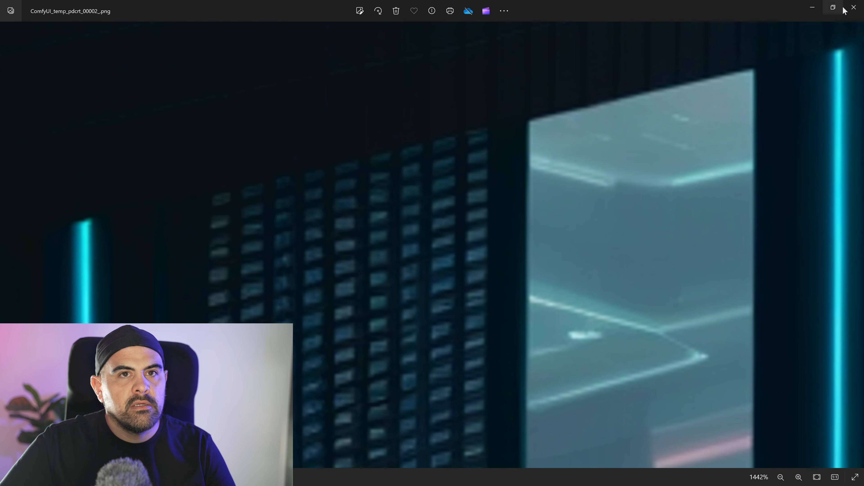
left_click(833, 7)
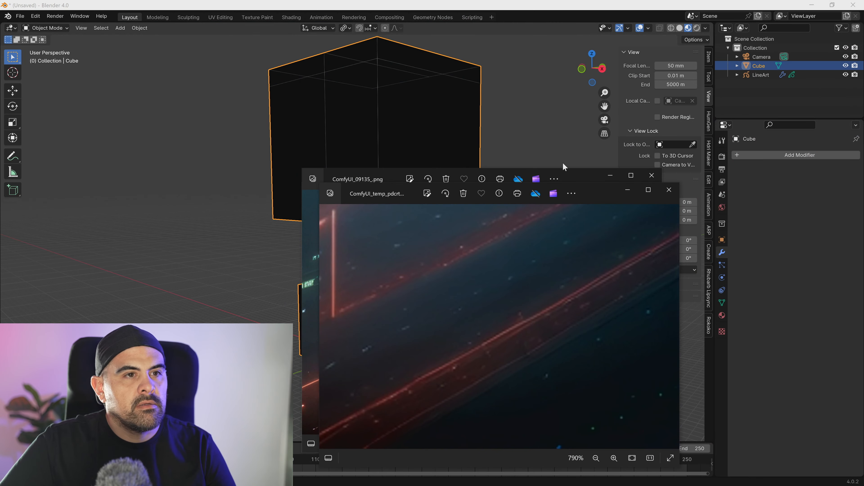
left_click_drag(576, 175, 548, 122)
left_click_drag(408, 218, 485, 341)
scroll(461, 232, "up", 10)
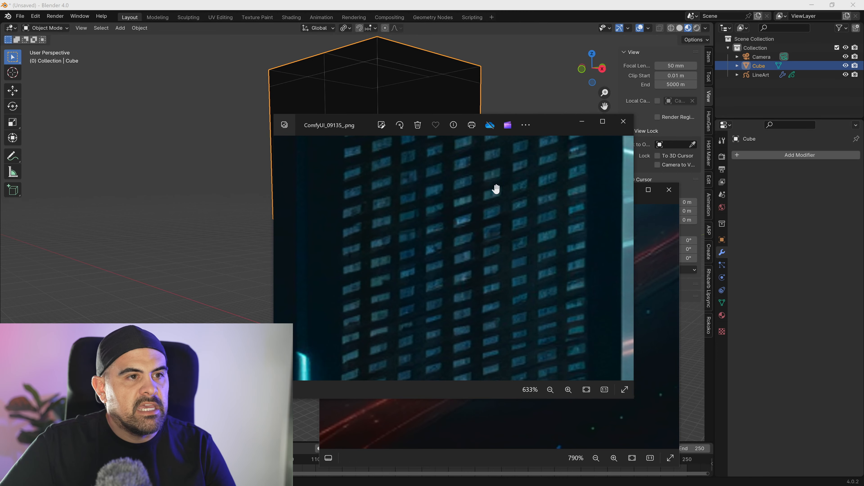
scroll(446, 305, "down", 5)
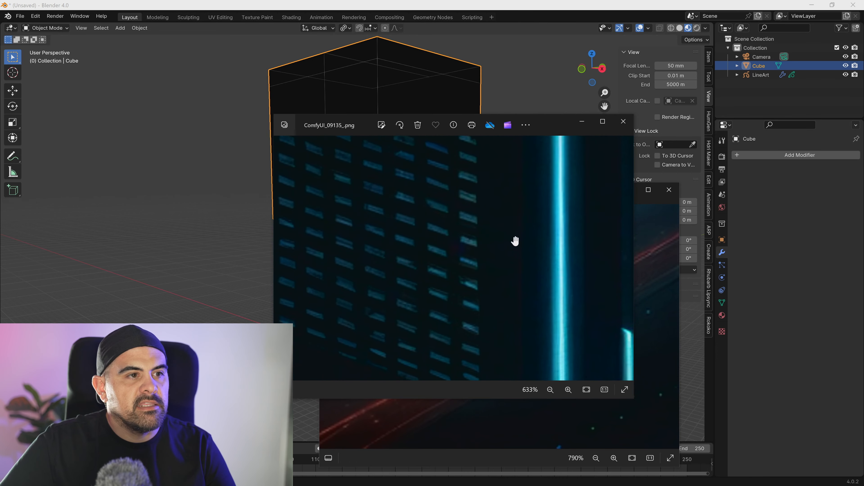
scroll(492, 253, "down", 7)
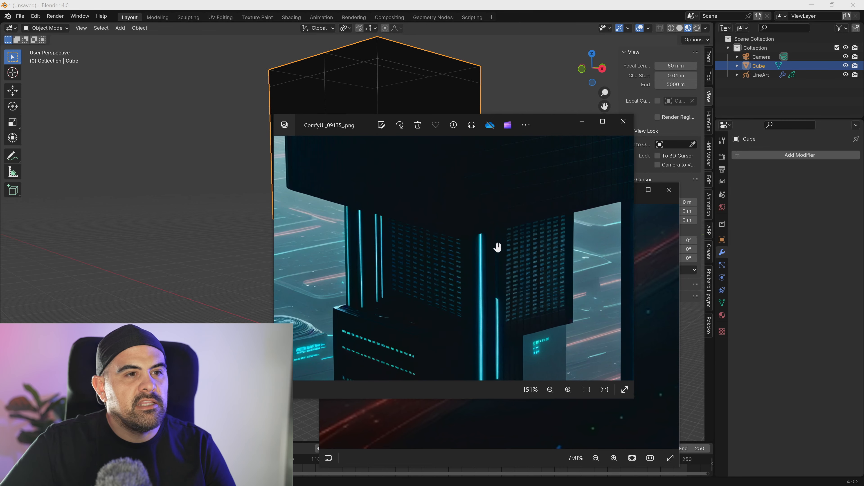
scroll(502, 301, "down", 2)
left_click_drag(496, 304, 512, 187)
scroll(507, 233, "down", 2)
left_click_drag(507, 231, 488, 371)
left_click_drag(506, 247, 479, 301)
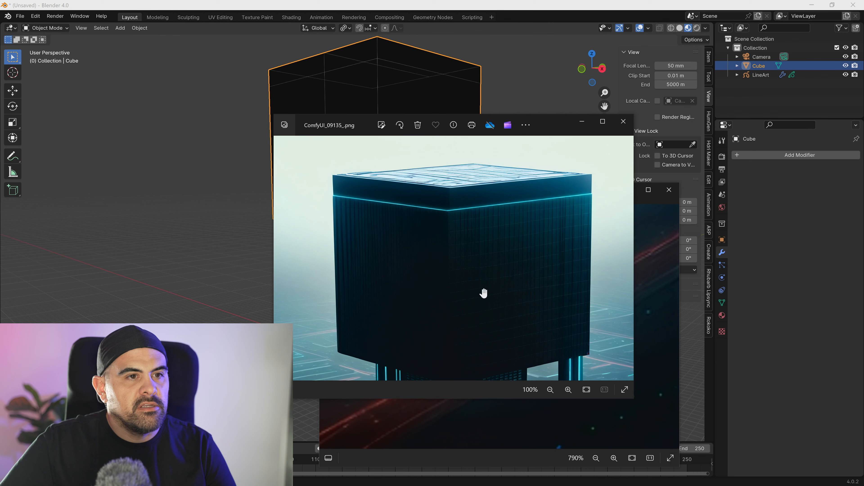
- Switch to Blender, look through the camera, and hide the LineArt object from the viewport and render
left_click(471, 95)
middle_click_drag(482, 170, 481, 189)
key("KP_0")
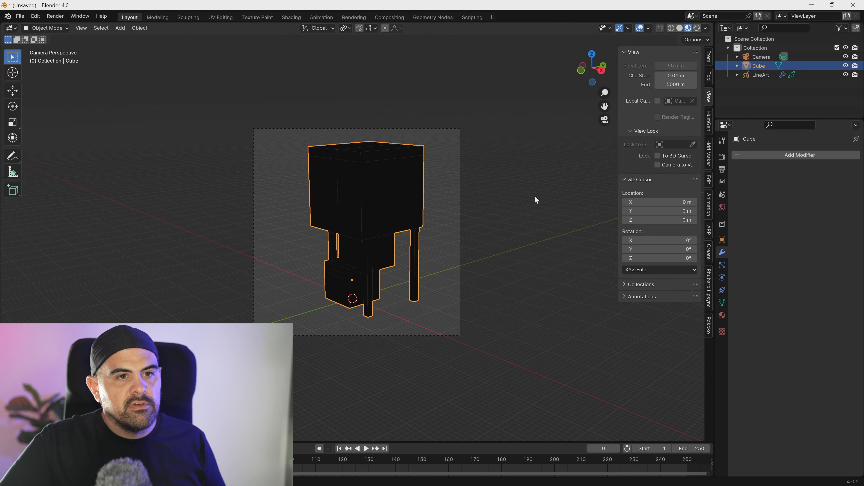
left_click(489, 197)
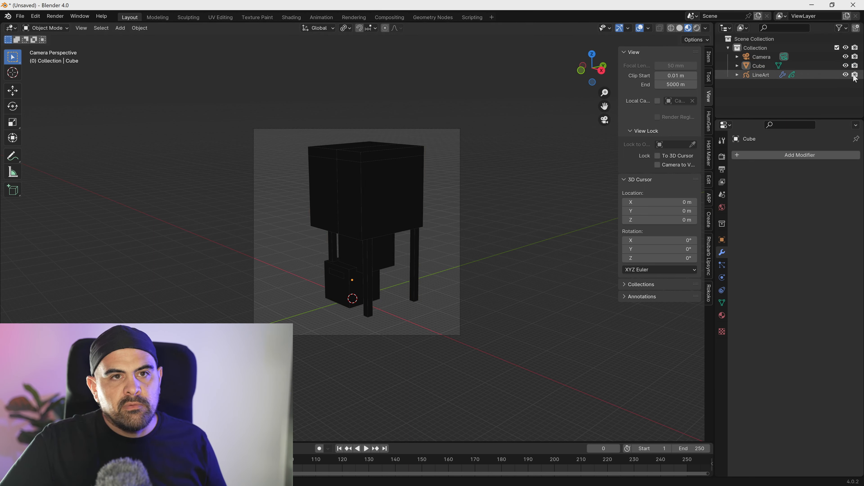
- In the compositor, link the Render Layers image output directly to the Viewer and Composite nodes, bypassing Alpha Over
left_click(390, 17)
left_click_drag(465, 276, 432, 329)
left_click_drag(496, 253, 506, 258)
middle_click_drag(446, 174, 477, 186)
left_click_drag(243, 201, 453, 246)
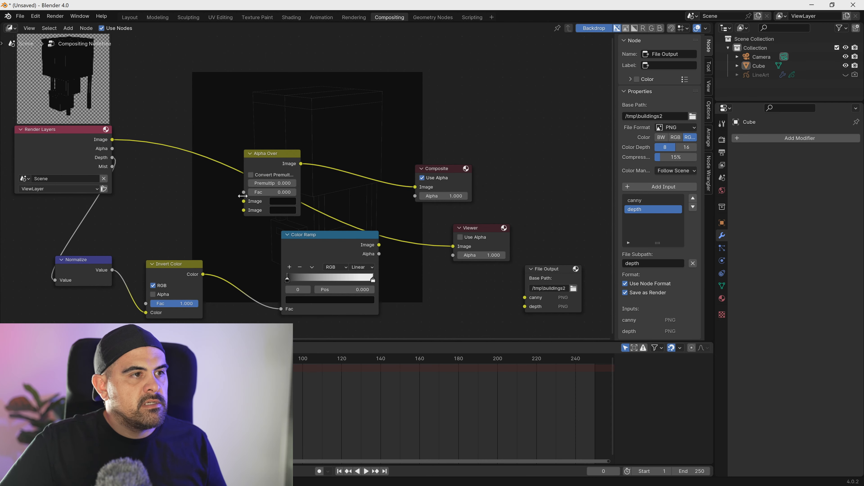
left_click_drag(112, 140, 415, 187)
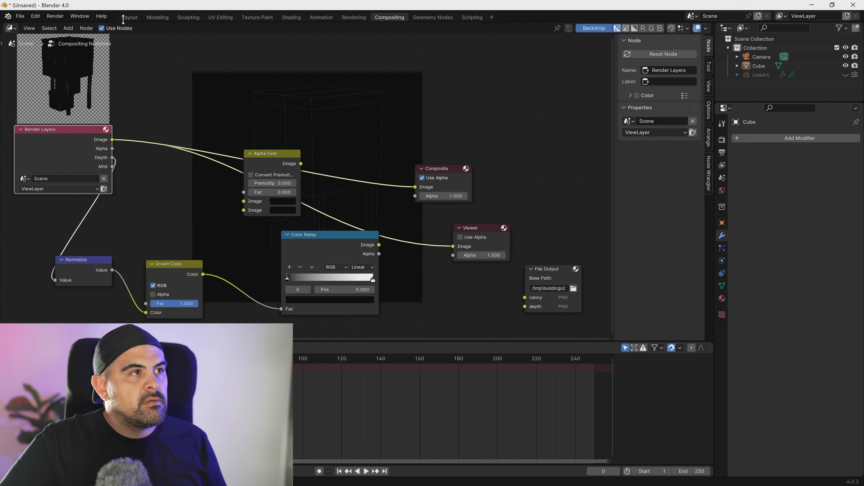
- Add a second material slot with a new material to the Cube building in the layout scene
left_click(129, 18)
left_click(391, 192)
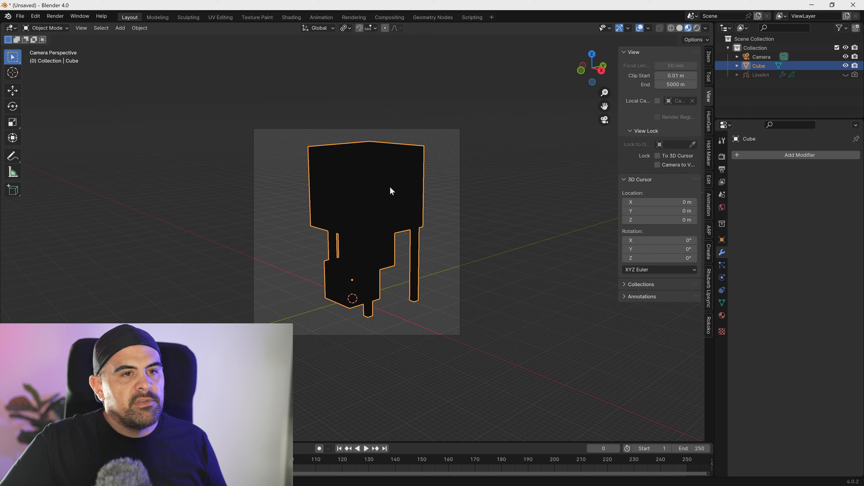
left_click(722, 315)
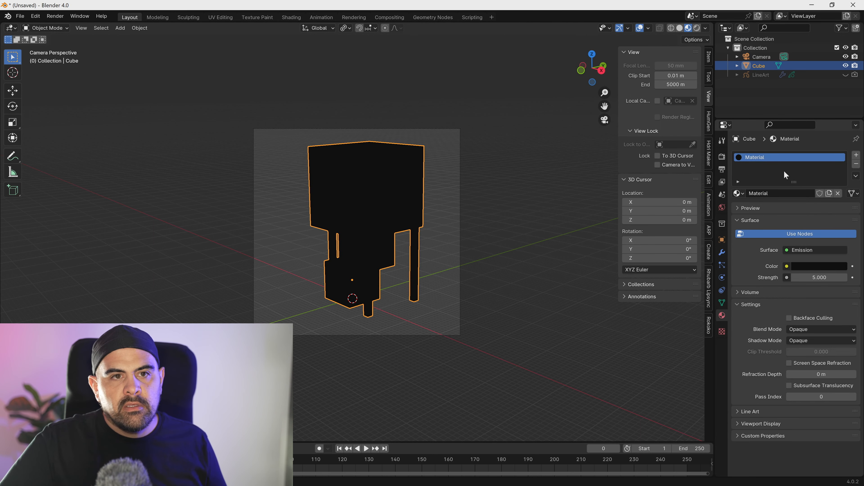
left_click(856, 156)
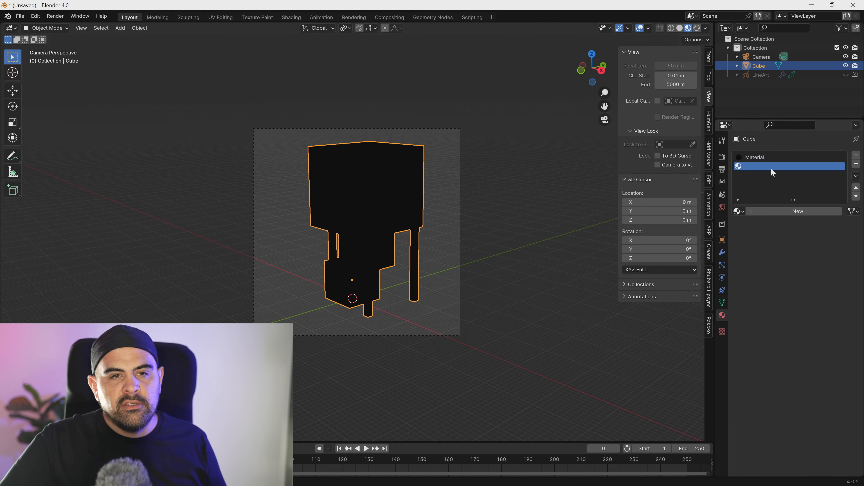
left_click(799, 212)
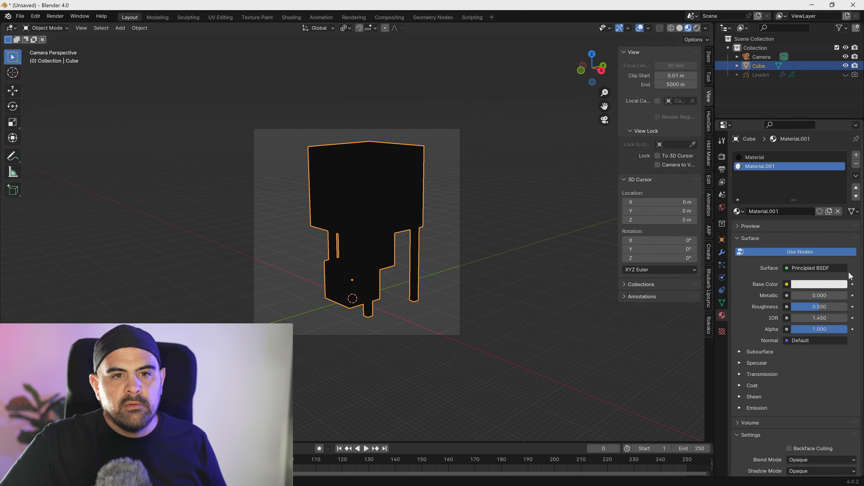
- In the new material's shader, feed Base Color from an Image Texture with Mapping nodes and load ComfyUI_09135_.png into it
left_click(292, 17)
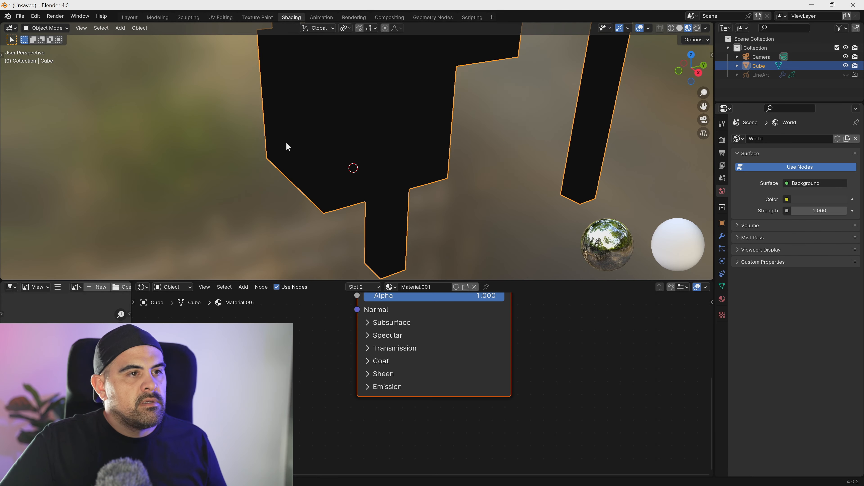
scroll(286, 142, "down", 2)
mouse_move(344, 144)
middle_mouse_down()
mouse_move(354, 121)
mouse_move(352, 197)
middle_mouse_up()
scroll(352, 197, "down", 2)
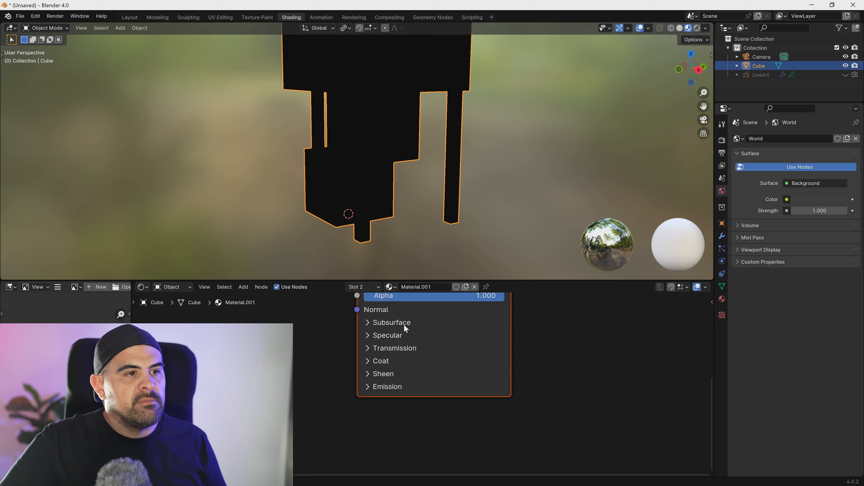
scroll(310, 346, "down", 3)
middle_click_drag(330, 345, 317, 372)
middle_click_drag(468, 372, 475, 375)
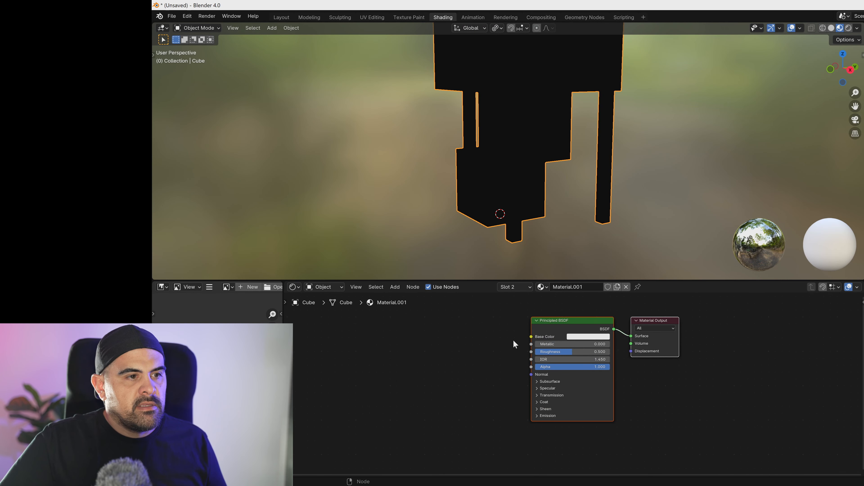
left_click_drag(532, 337, 419, 355)
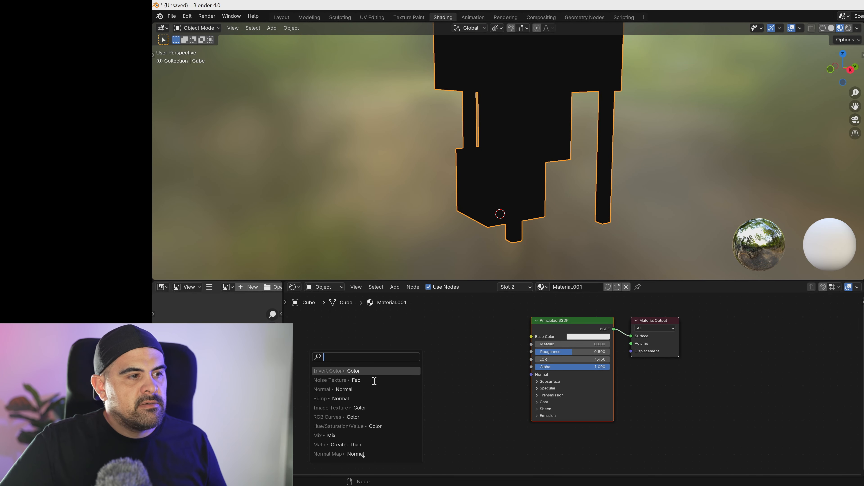
left_click(365, 408)
left_click(421, 388)
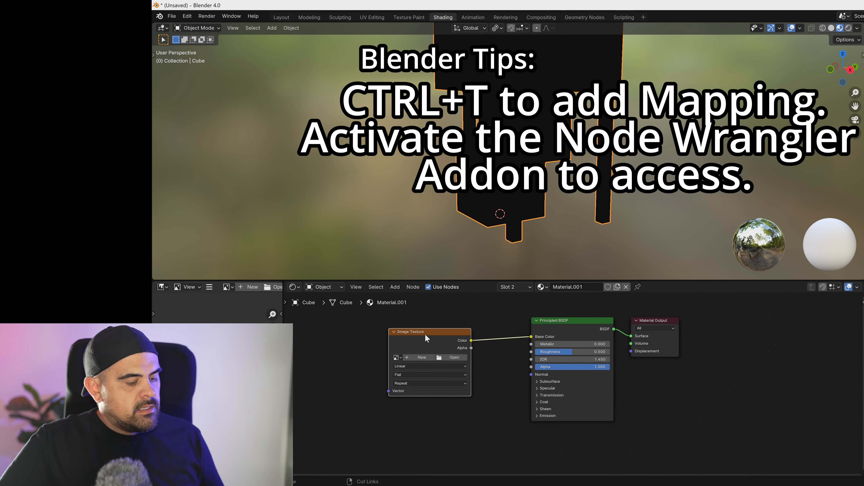
key("ctrl+t")
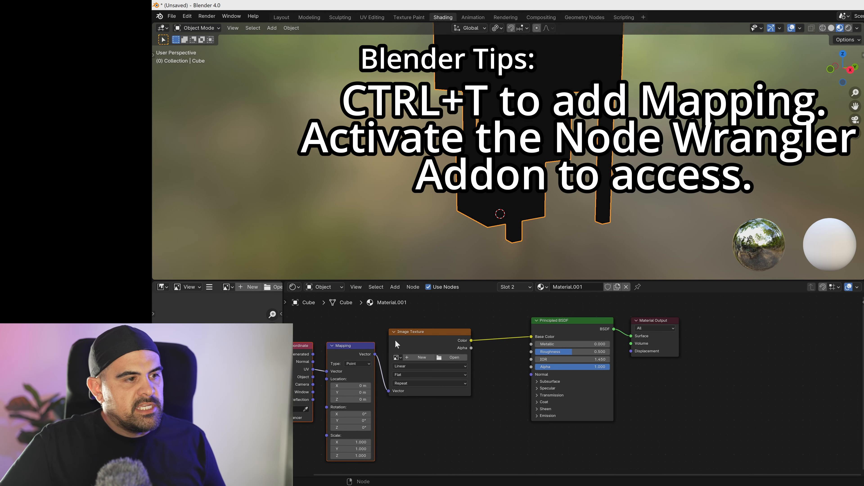
left_click(445, 357)
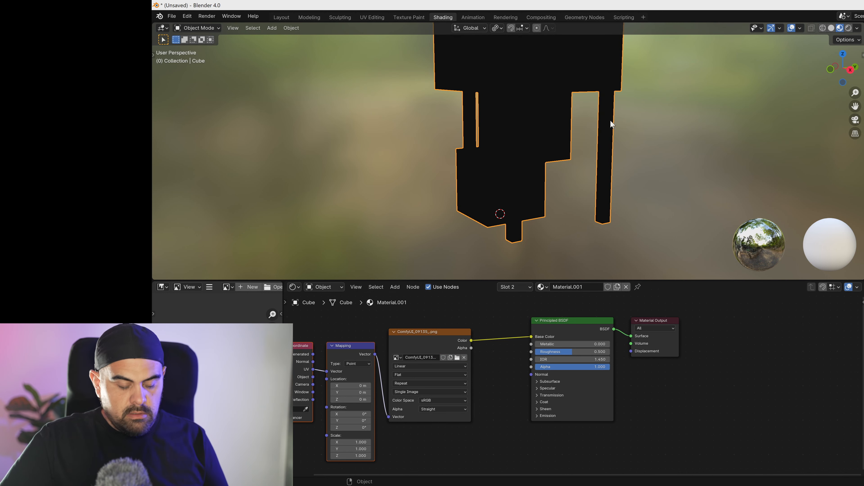
- In face editing, select the building's camera-facing faces and deselect the stray ones along the upper box's rear edge
key("KP_0")
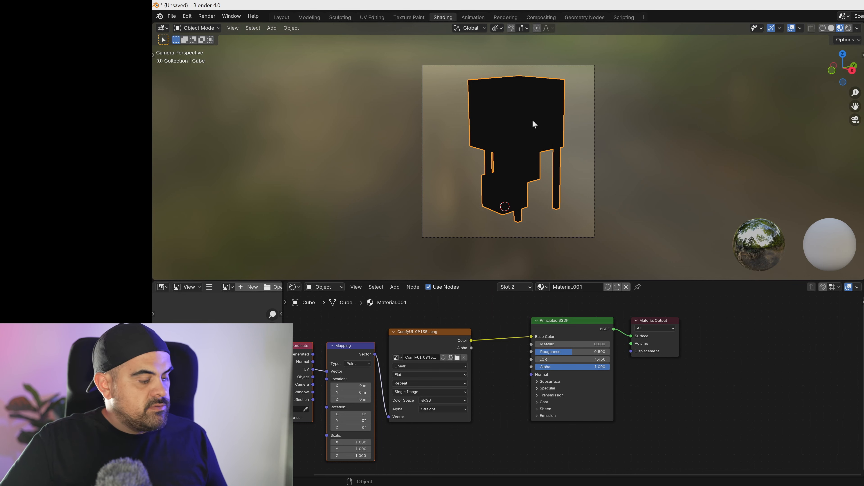
key("Tab")
key("3")
key("a")
middle_click_drag(472, 168, 667, 168)
scroll(578, 162, "up", 3)
middle_click_drag(578, 163, 579, 190)
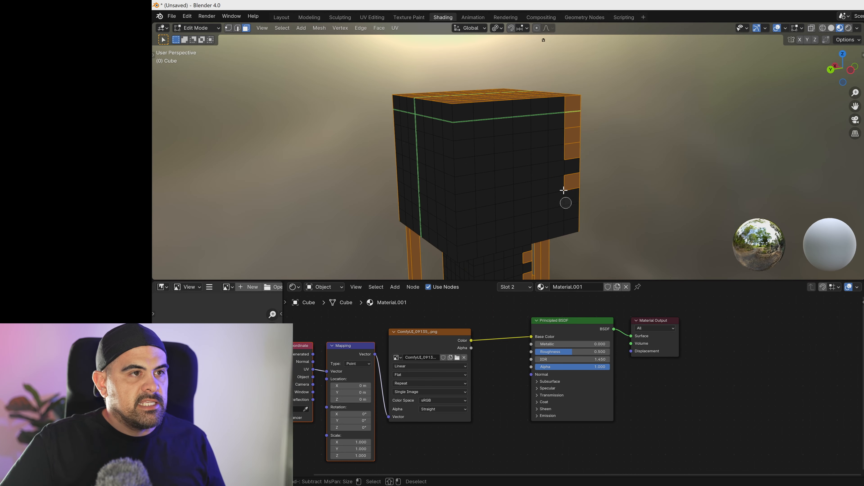
- Deselect the faces on the rear sides of the building's legs
middle_click_drag(537, 214, 537, 106, "shift")
middle_click_drag(407, 219, 413, 200)
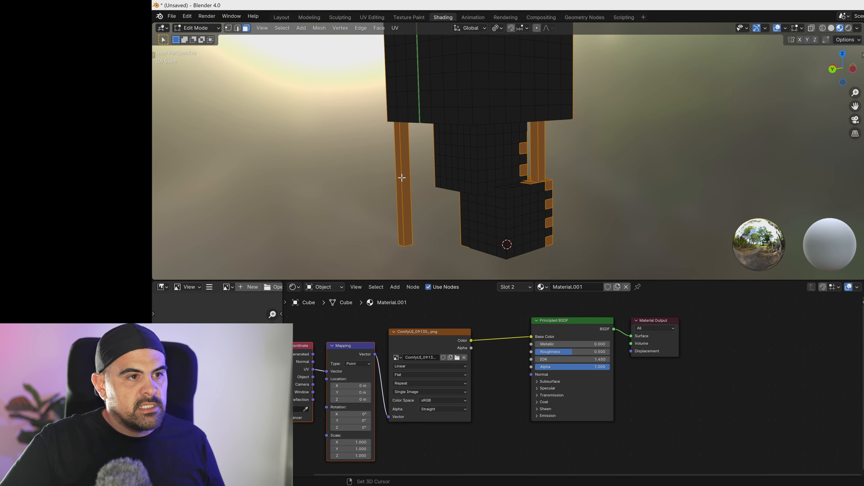
left_click(403, 178, "shift")
left_click(398, 178, "shift")
middle_click_drag(506, 170, 531, 165)
left_click(542, 162, "alt+shift")
- Circle-deselect the stray faces along the rear edges and underside of the lower boxes
key("c")
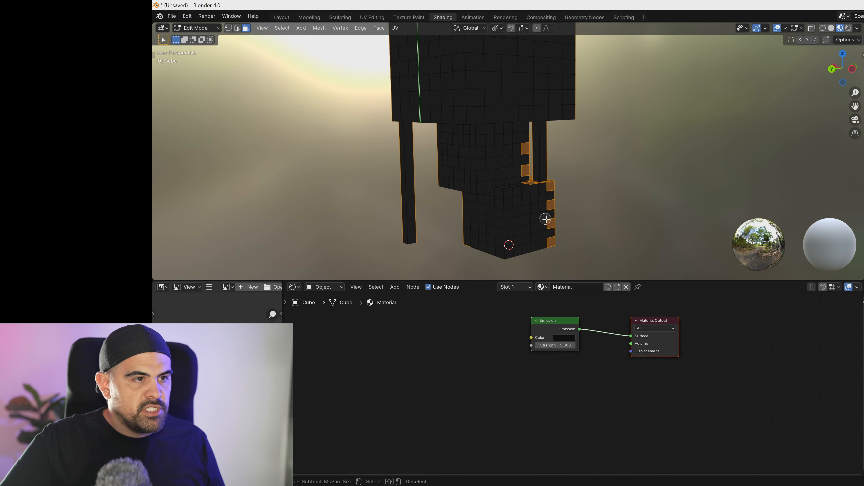
mouse_move(545, 222)
left_mouse_down("shift")
mouse_move(543, 194)
mouse_move(517, 152)
left_mouse_up("shift")
right_click(513, 168)
middle_click_drag(535, 219, 524, 149, "shift")
key("c")
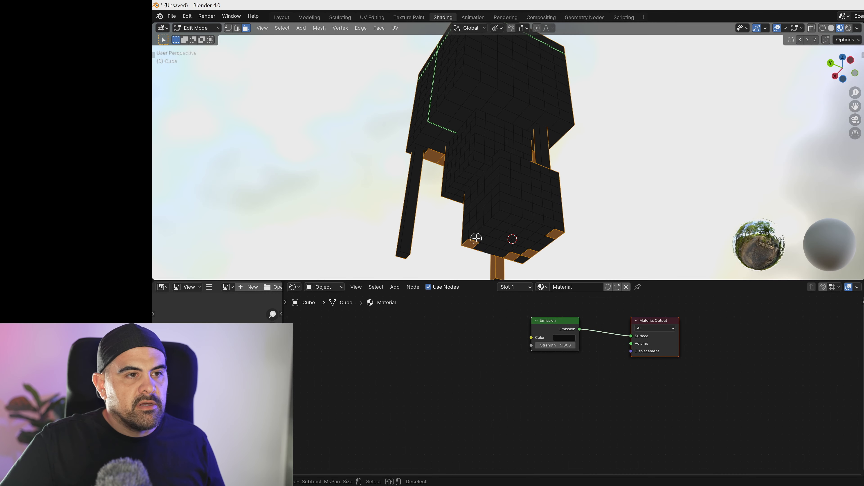
left_click(544, 232, "shift")
right_click(544, 232)
- Add the column of middle-box faces hidden behind the front leg to the selection
middle_click_drag(544, 232, 418, 241)
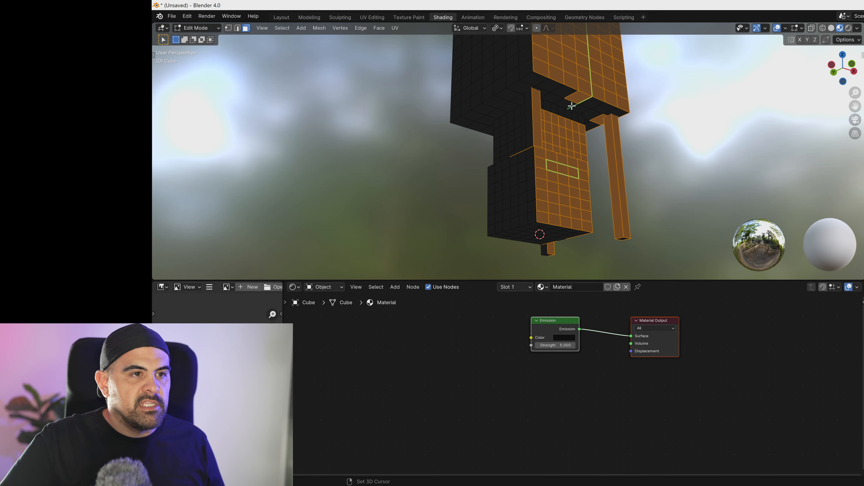
middle_click_drag(596, 119, 449, 158)
left_click(456, 165, "shift")
left_click(457, 149, "shift")
left_click(457, 143, "shift")
left_click(457, 135, "shift")
left_click(457, 146, "shift")
left_click(457, 120, "shift")
left_click(457, 107, "shift")
left_click(457, 98, "shift")
middle_click_drag(464, 147, 447, 150)
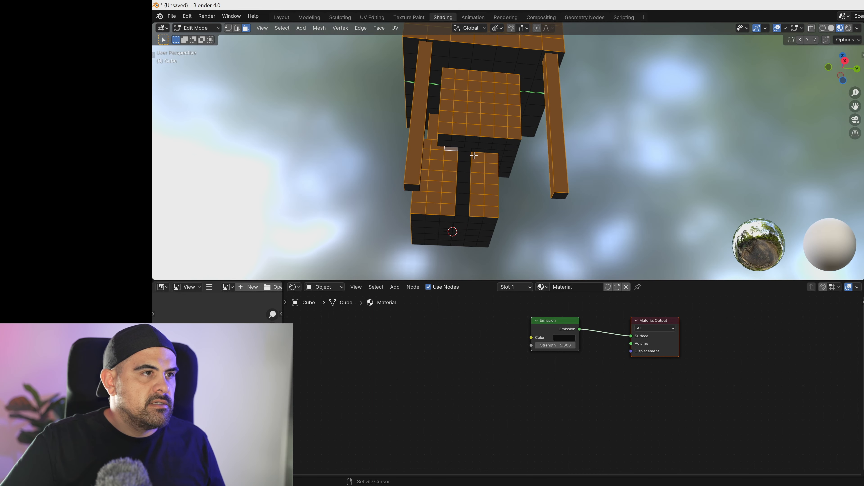
- Add the lower-box faces behind the front leg and the remaining missed front faces to the selection
left_click(462, 209, "shift")
left_click(463, 199, "shift")
key("c")
mouse_move(467, 189)
left_mouse_down("shift")
mouse_move(467, 156)
mouse_move(473, 178)
mouse_move(464, 197)
left_mouse_up("shift")
key("Escape")
middle_click_drag(466, 181, 477, 79)
key("c")
left_click_drag(489, 107, 529, 92, "shift")
key("Escape")
middle_click_drag(528, 96, 496, 120)
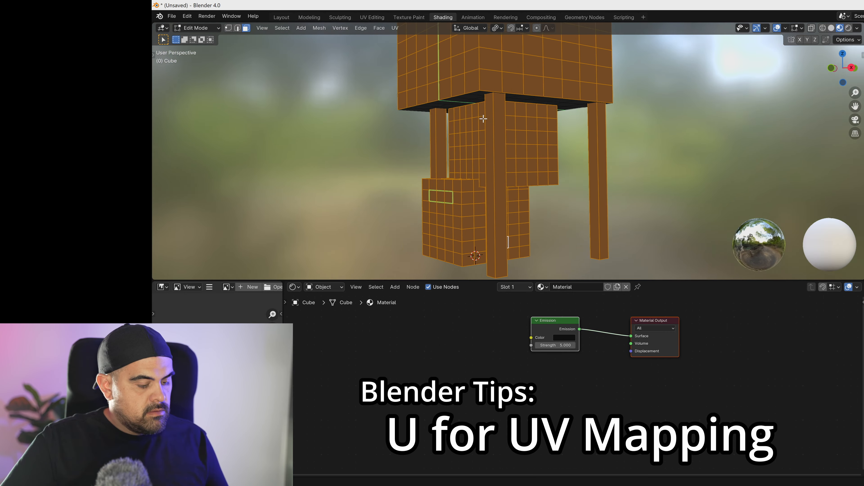
- Unwrap the selected faces with Project from View through the camera and return to Object Mode
key("KP_0")
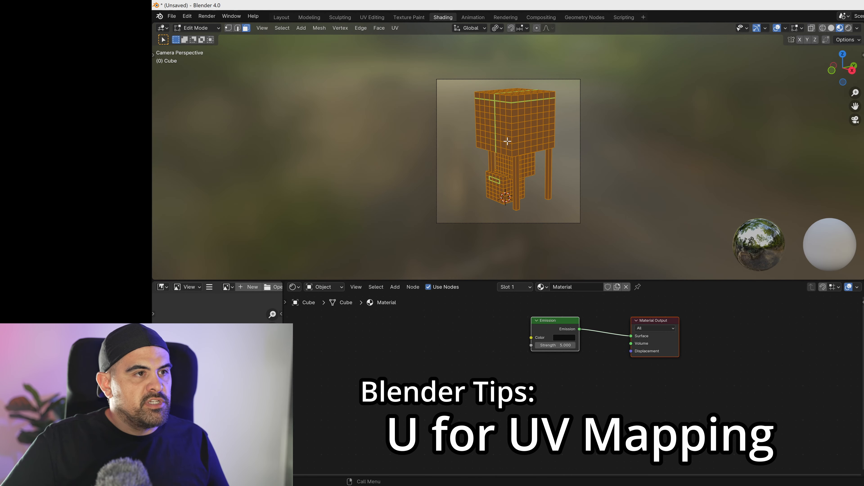
key("u")
left_click(474, 141)
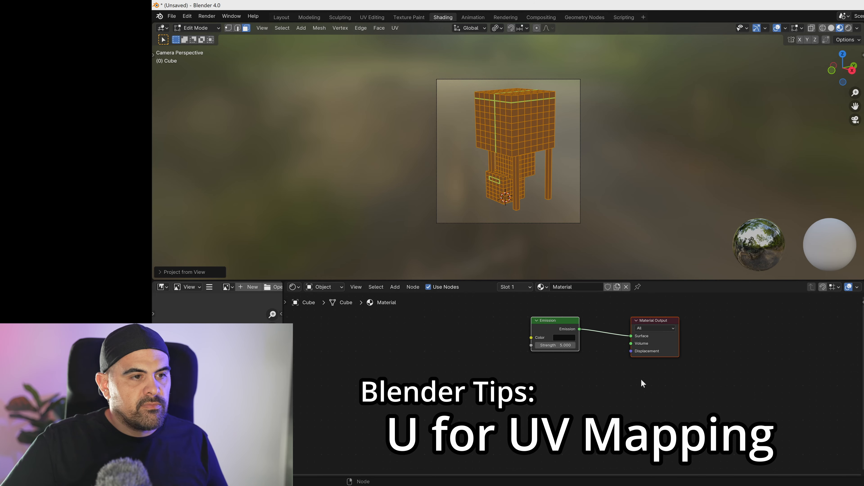
key("Tab")
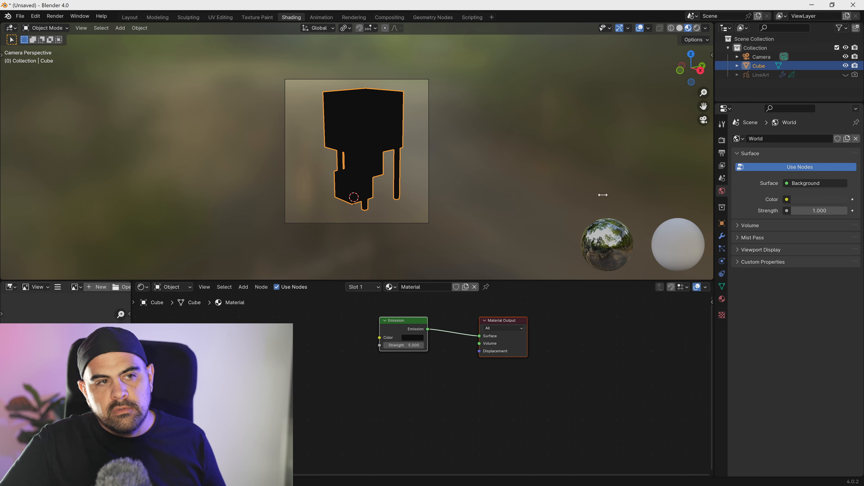
- Assign Material.001 to the selected building faces in Edit Mode, and hide the viewport overlays to inspect the projected image
key("Tab")
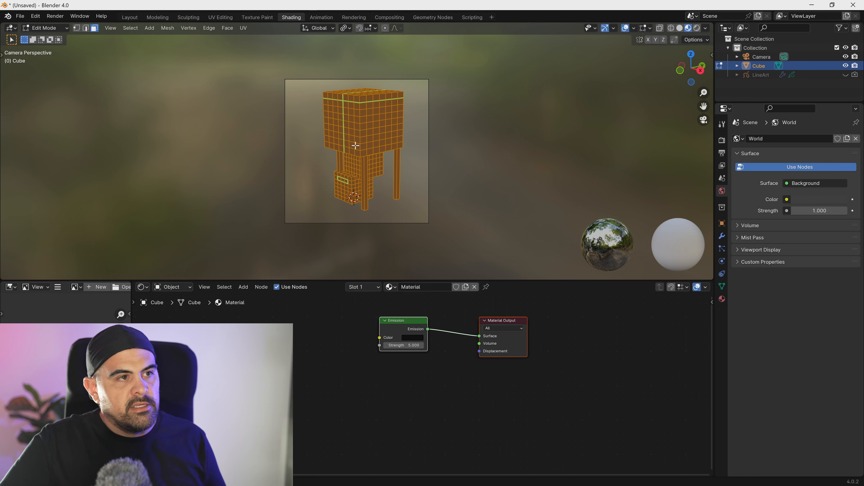
left_click(723, 300)
left_click(755, 150)
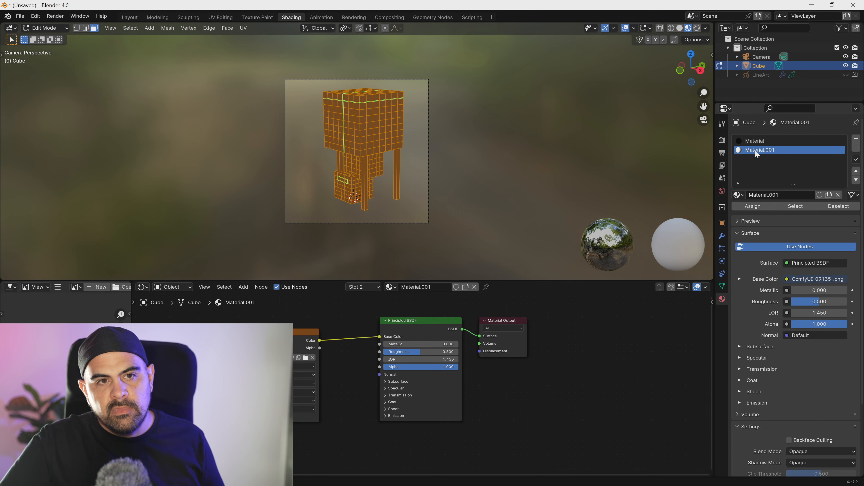
left_click(751, 207)
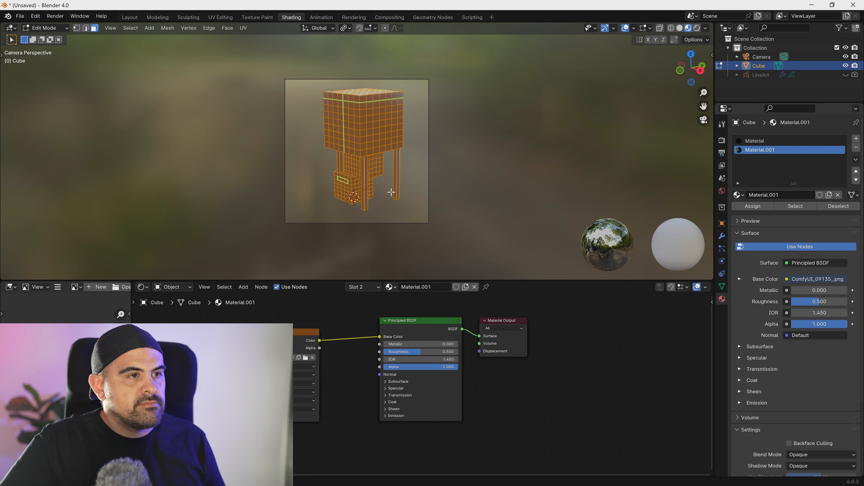
left_click(626, 29)
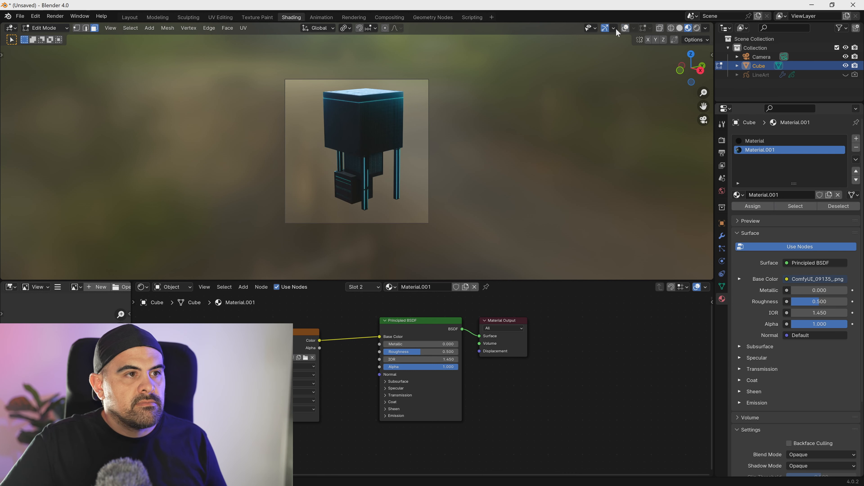
scroll(408, 119, "up", 4)
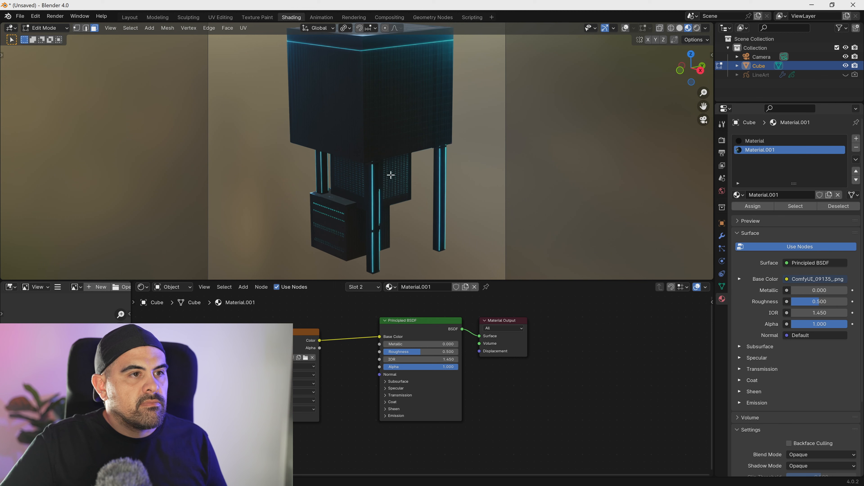
scroll(385, 169, "up", 5)
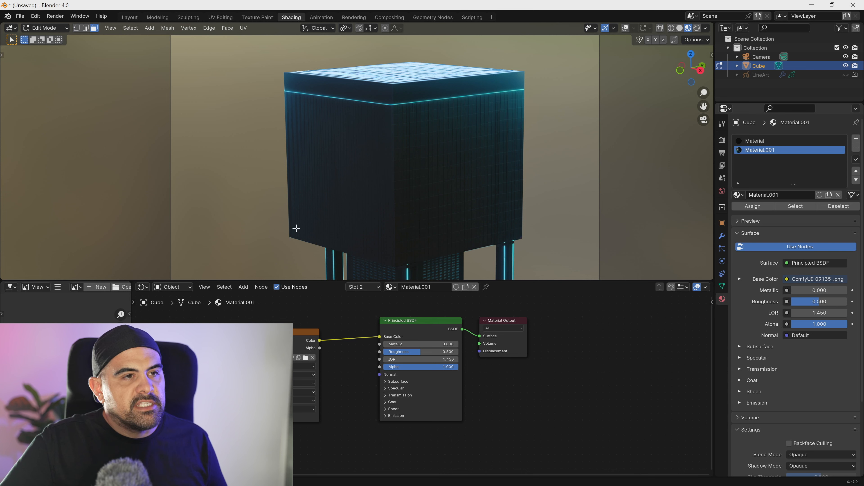
- Shift the UV vertices along the upper box's bottom edge slightly up in Y to fit the image, and return to Object Mode
left_click(221, 17)
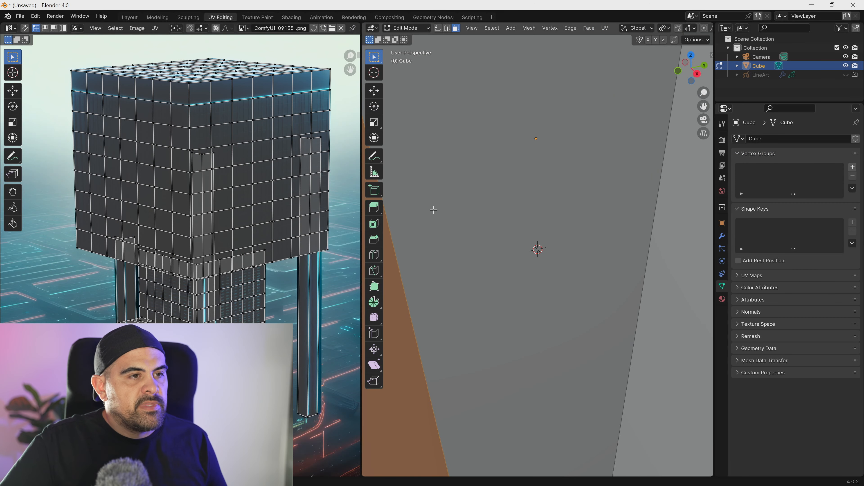
scroll(109, 231, "up", 5)
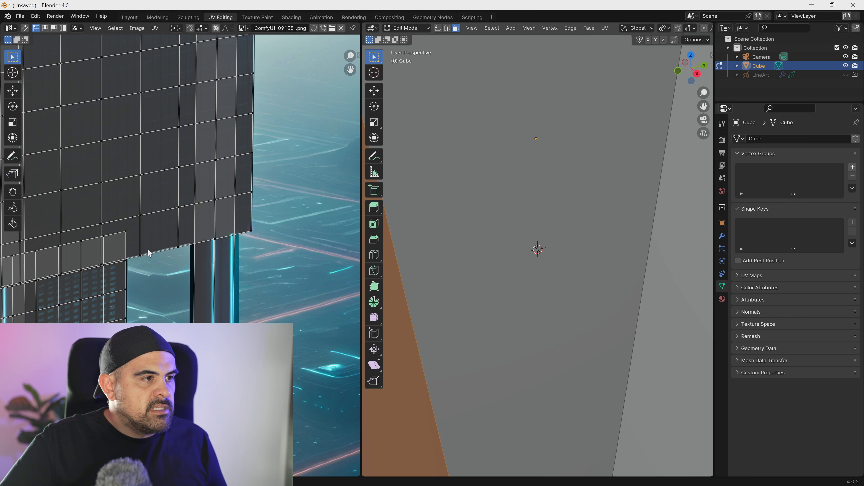
scroll(172, 246, "up", 4)
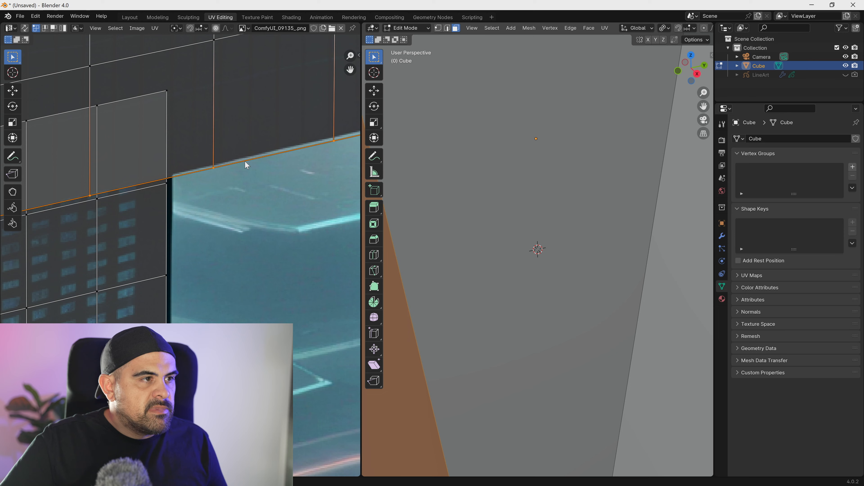
scroll(245, 167, "down", 5)
middle_click_drag(172, 259, 274, 263)
scroll(272, 262, "down", 2)
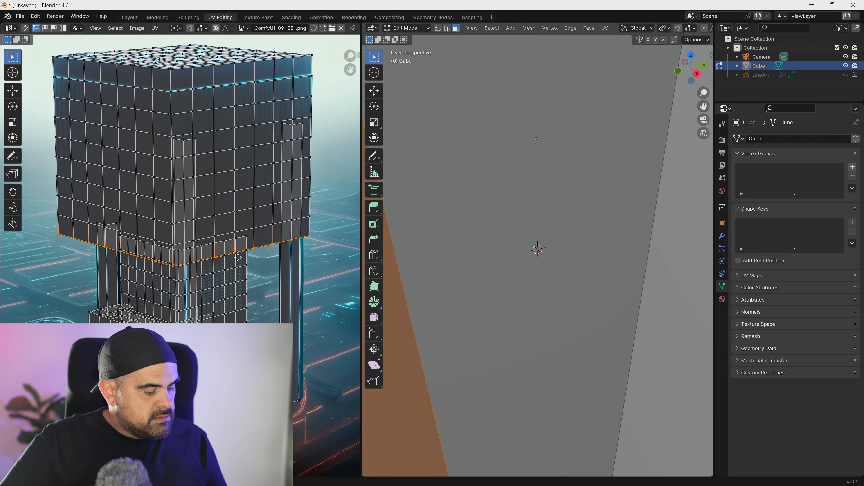
key("g")
key("y")
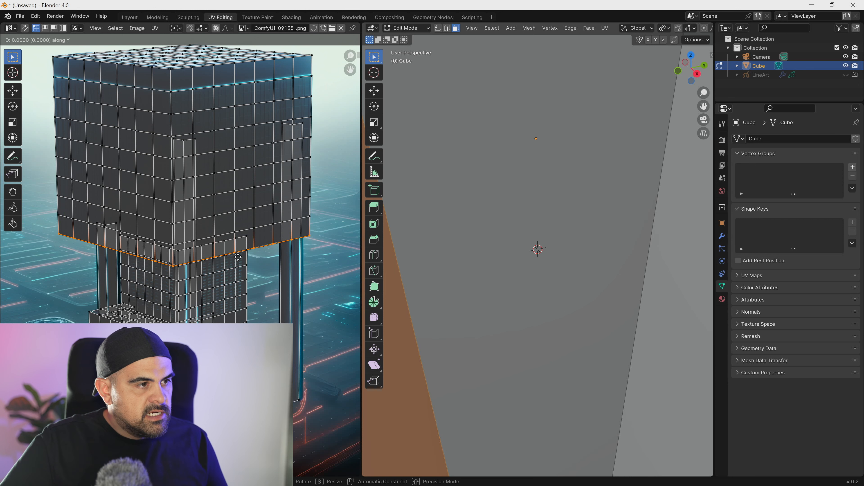
left_click(261, 258)
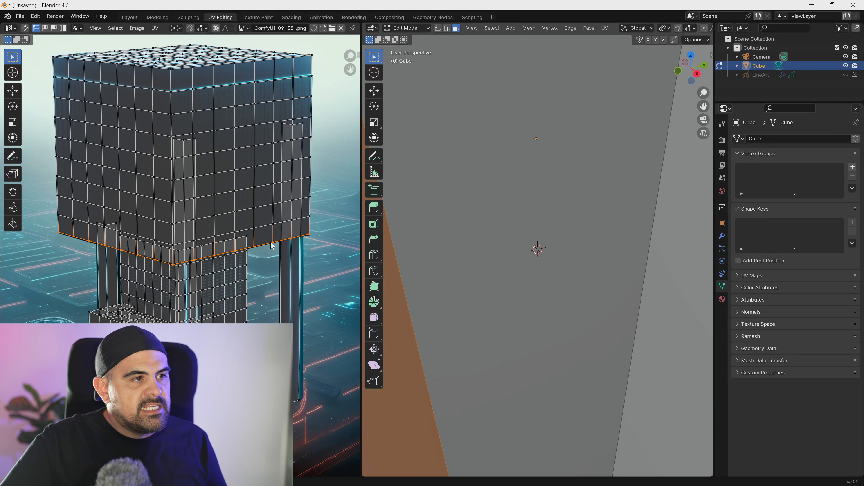
scroll(552, 265, "down", 5)
key("Tab")
- Preview the building in Material Preview shading and examine the projected texture from several angles
scroll(573, 251, "down", 2)
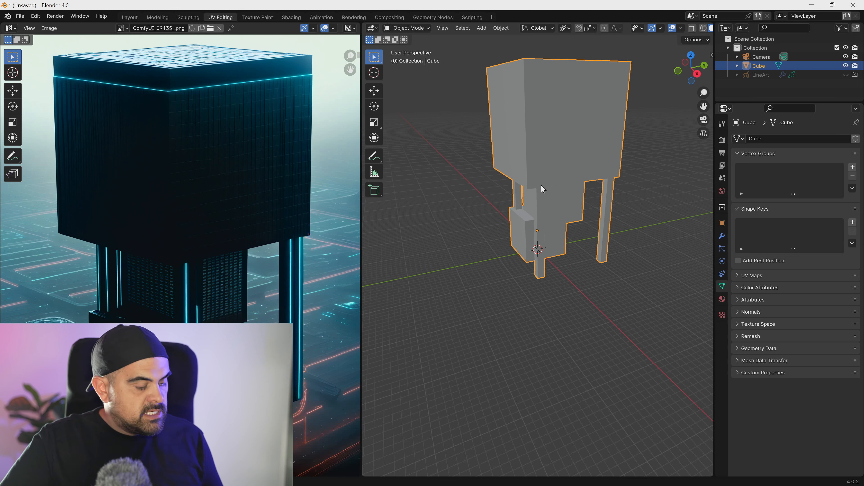
key("z")
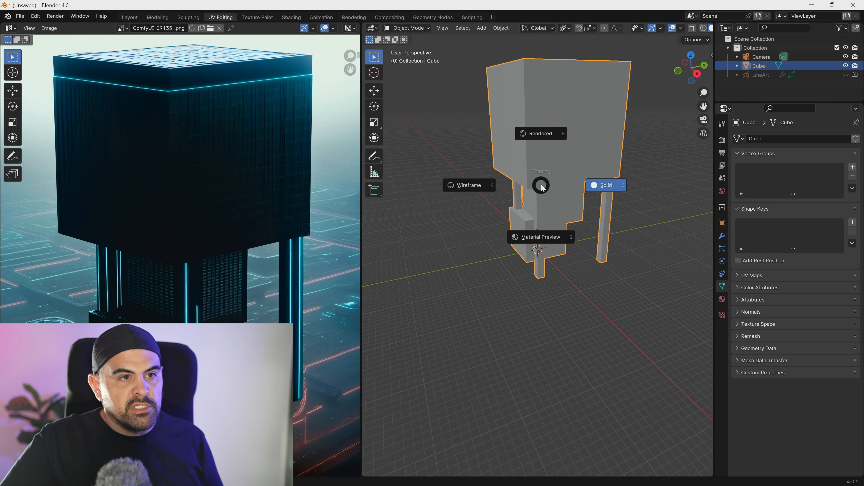
left_click(542, 240)
scroll(561, 238, "down", 4)
middle_click_drag(542, 273, 584, 208)
scroll(553, 215, "up", 5)
scroll(563, 218, "down", 3)
middle_click_drag(562, 274, 574, 282)
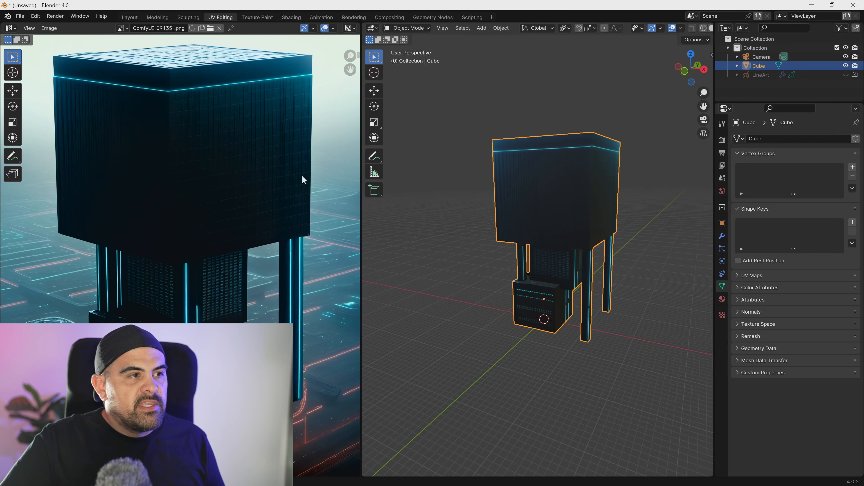
- Spread out Material.001's nodes in the Shading workspace to make room between the image texture, Principled BSDF and Material Output
left_click(133, 19)
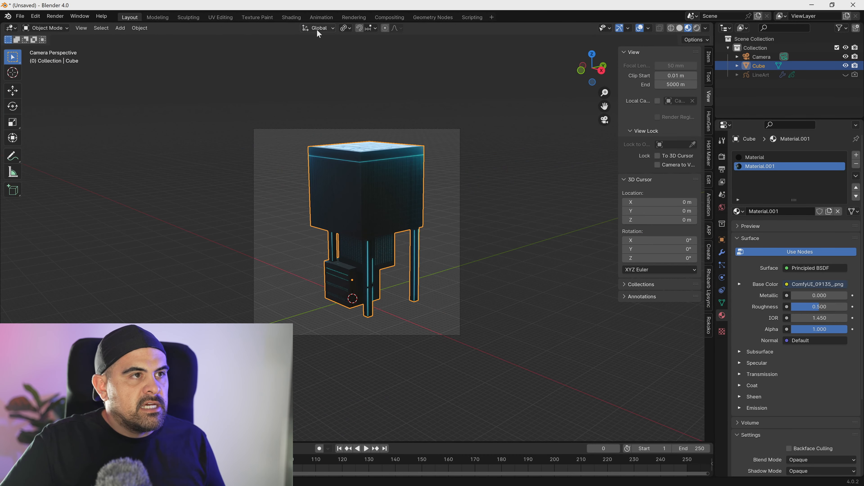
left_click(292, 18)
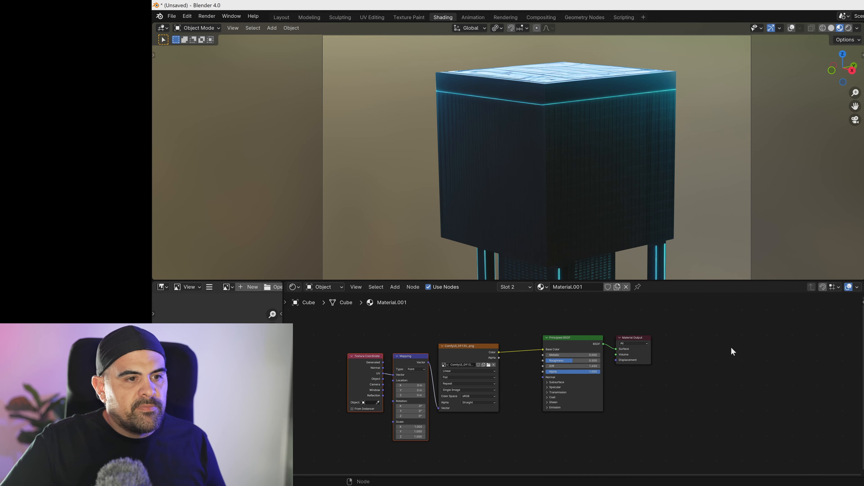
left_click_drag(630, 342, 751, 338)
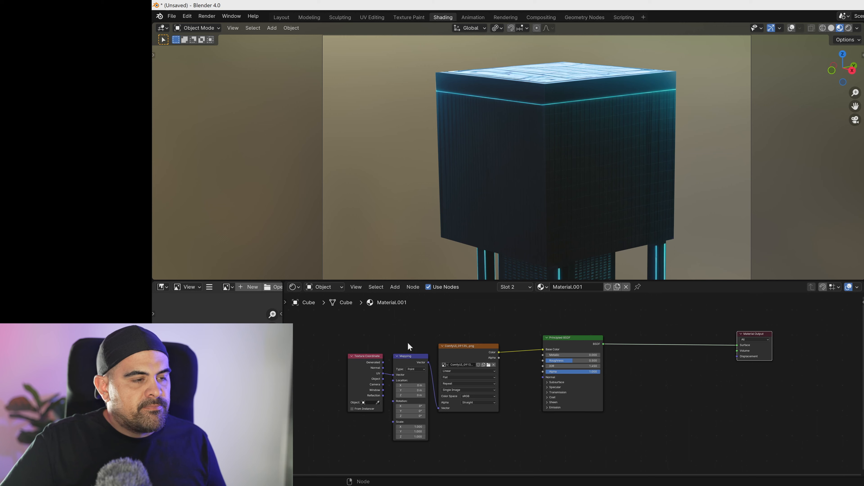
middle_click_drag(361, 326, 443, 316)
left_click_drag(432, 319, 544, 384)
mouse_move(527, 351)
left_mouse_down()
mouse_move(435, 356)
mouse_move(588, 357)
mouse_move(537, 345)
left_mouse_up()
left_click_drag(433, 323, 551, 384)
- Feed the image texture's color into a new Color Ramp and connect the ramp to the Principled BSDF's emission color
left_click_drag(591, 339, 489, 392)
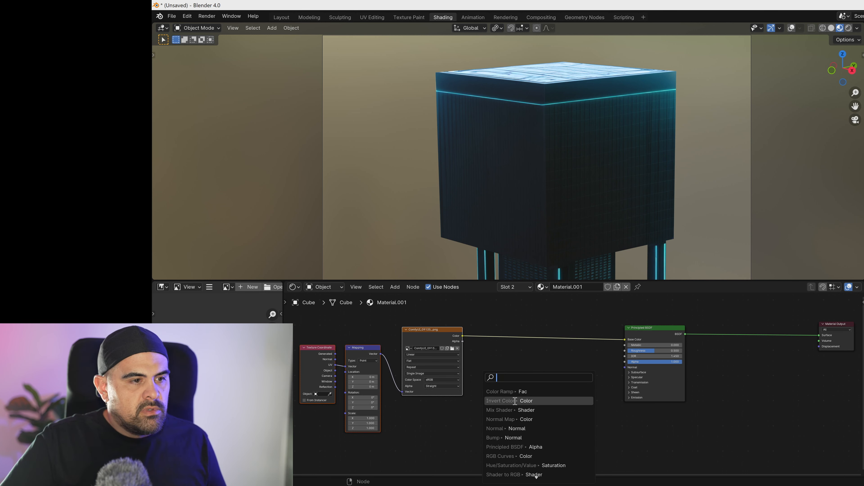
left_click(518, 392)
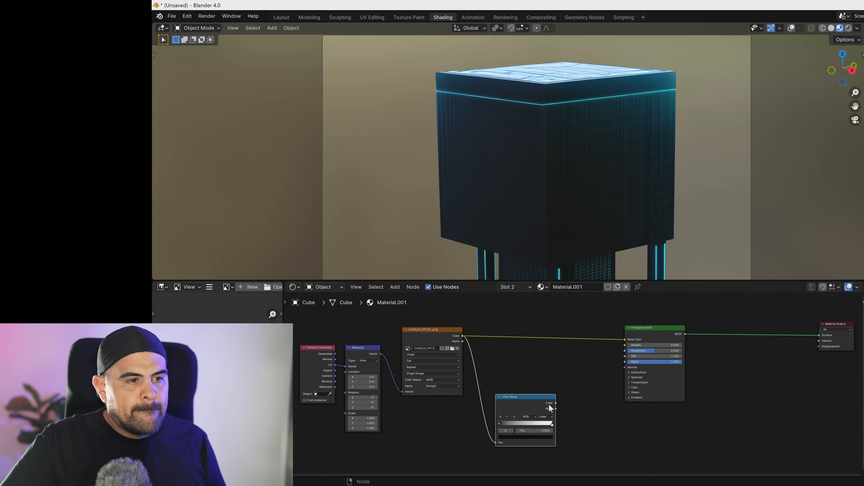
left_click(628, 398)
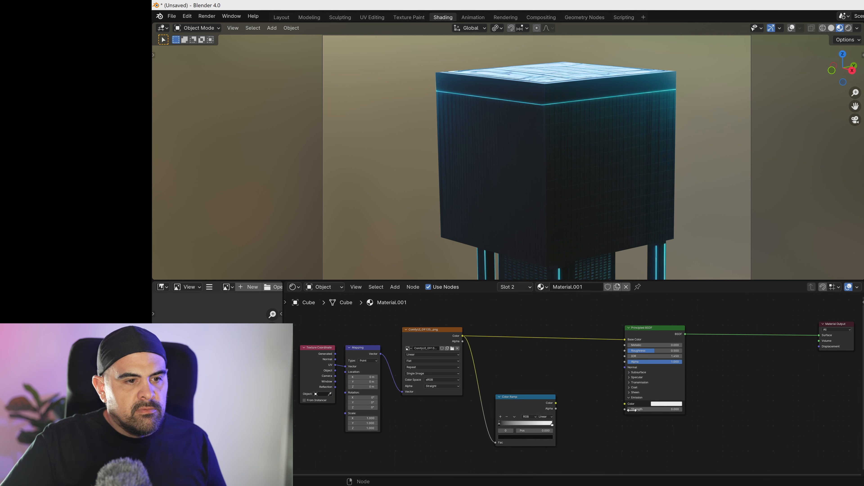
left_click_drag(556, 403, 561, 401)
left_click_drag(627, 405, 625, 404)
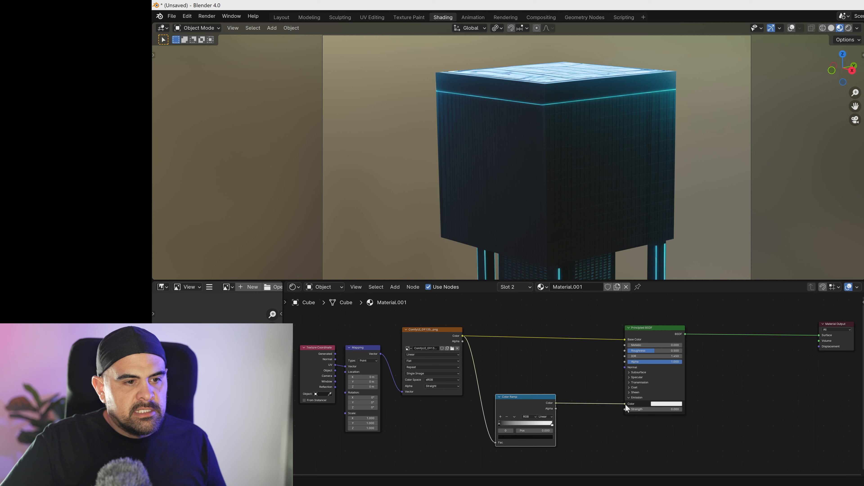
- Try emission strengths of 10 and 5 on the Principled BSDF and raise the value to 20.9
double_click(659, 409)
type("10")
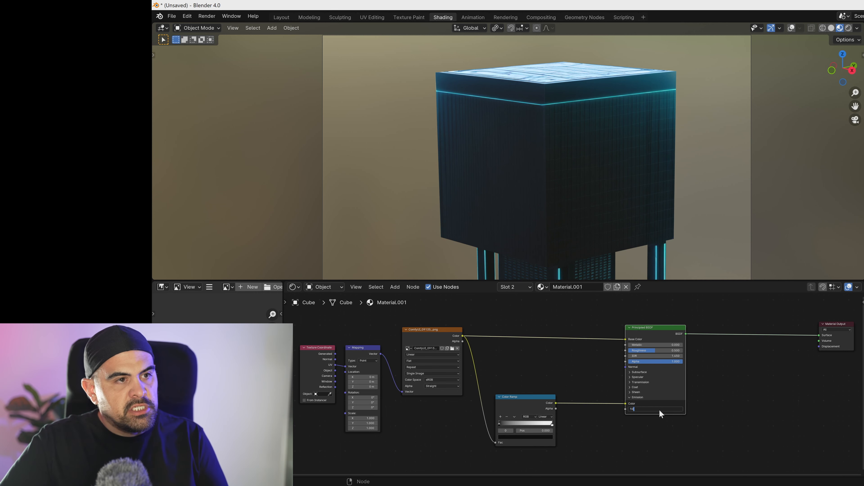
key("Return")
double_click(655, 409)
type("5")
key("Return")
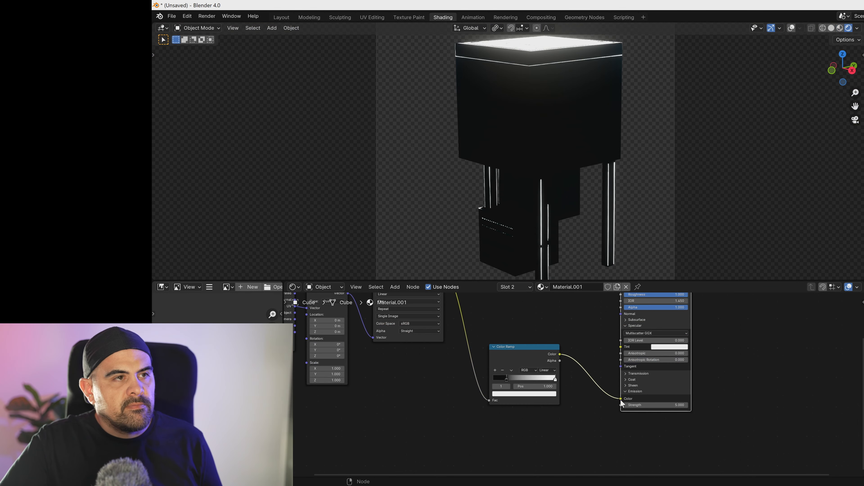
left_click_drag(655, 406, 612, 404)
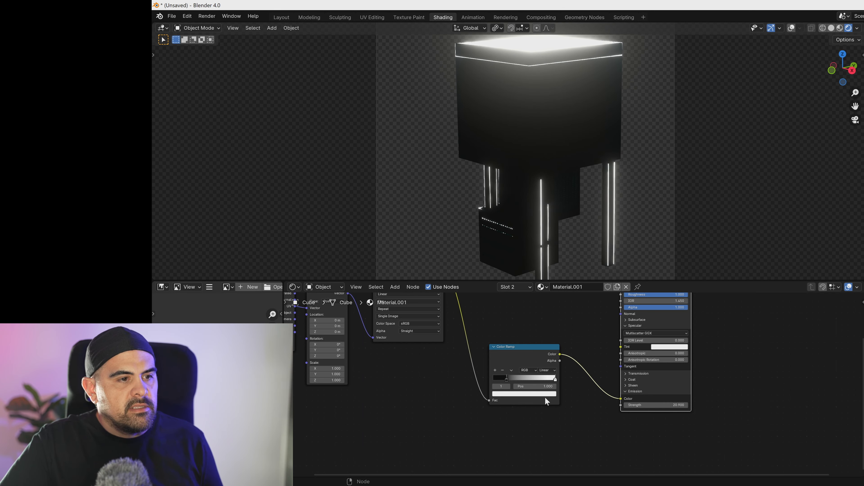
- Change the Color Ramp's white stop to light blue and move its black stop to position 0.123
left_click(547, 394)
left_click(524, 316)
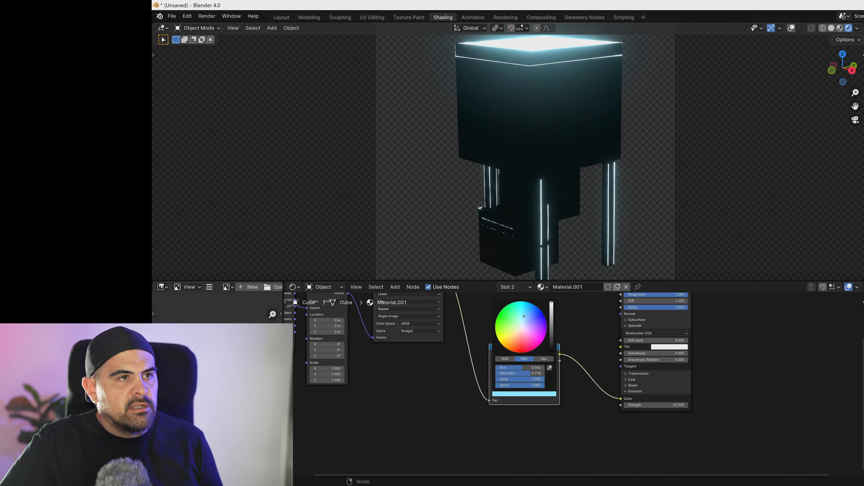
middle_click_drag(535, 151, 535, 167, "shift")
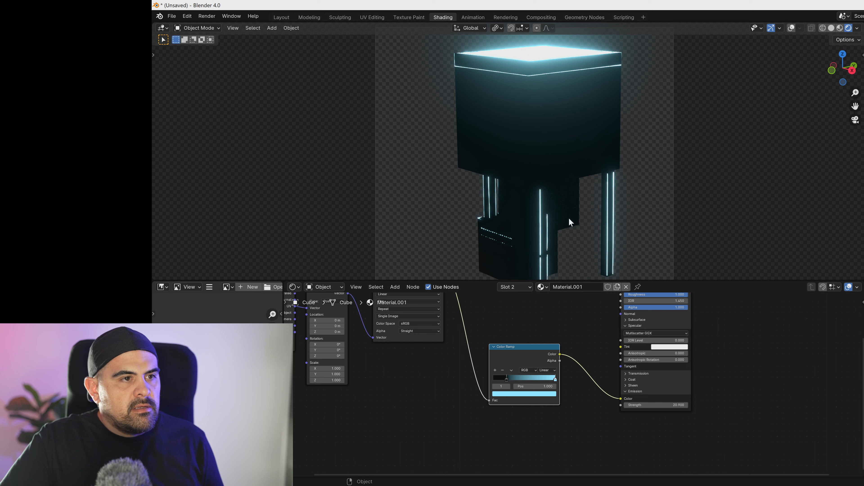
mouse_move(503, 377)
left_mouse_down()
mouse_move(492, 378)
mouse_move(501, 376)
left_mouse_up()
- Move the Texture Coordinate, Mapping and image texture nodes together, farther away from the Color Ramp
middle_click_drag(488, 328, 543, 370)
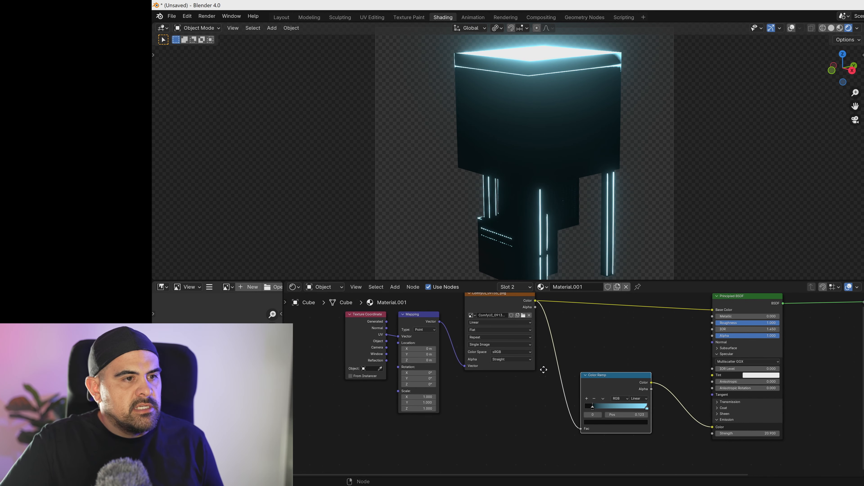
left_click_drag(332, 315, 466, 371)
left_click_drag(476, 305, 367, 345)
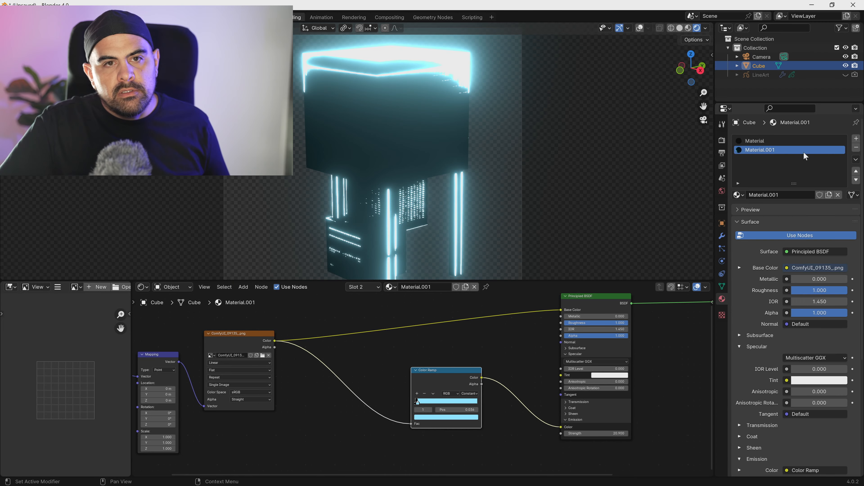
- Add a third material slot to the building, assign Material.001 to it and make it an independent copy
left_click(856, 139)
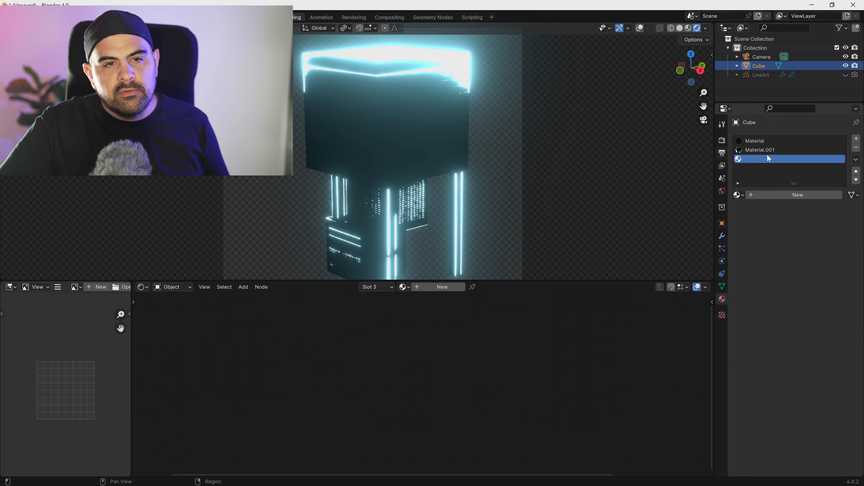
left_click(738, 195)
left_click(749, 218)
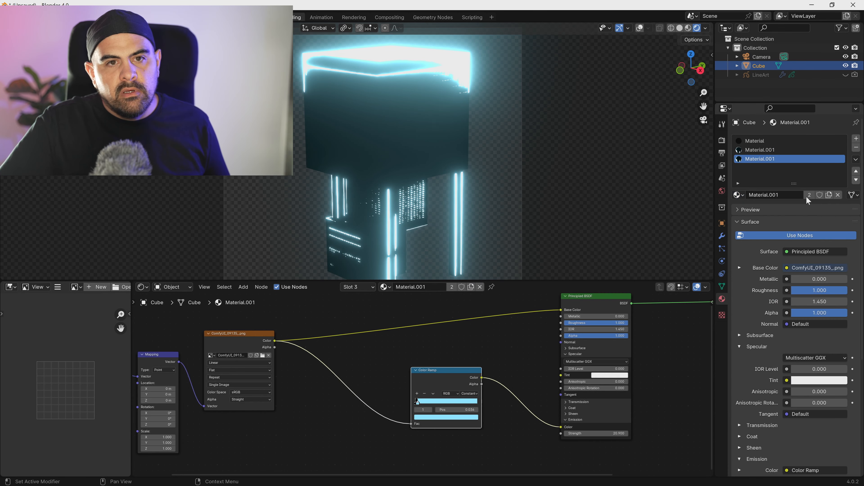
left_click(829, 195)
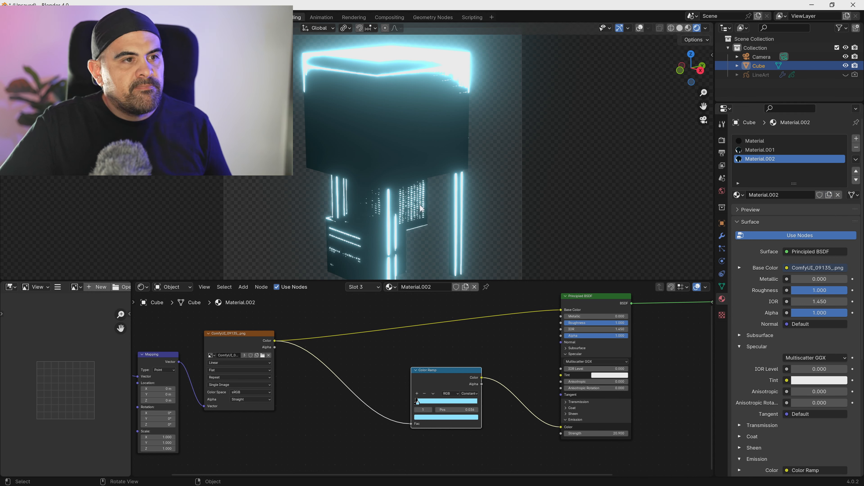
- Show the viewport overlays again and put the building into Edit Mode
key("Tab")
key("Tab")
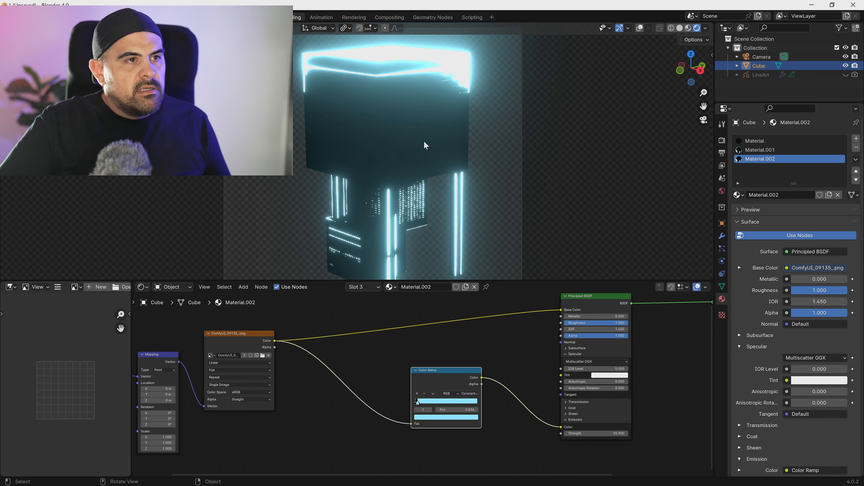
left_click(639, 27)
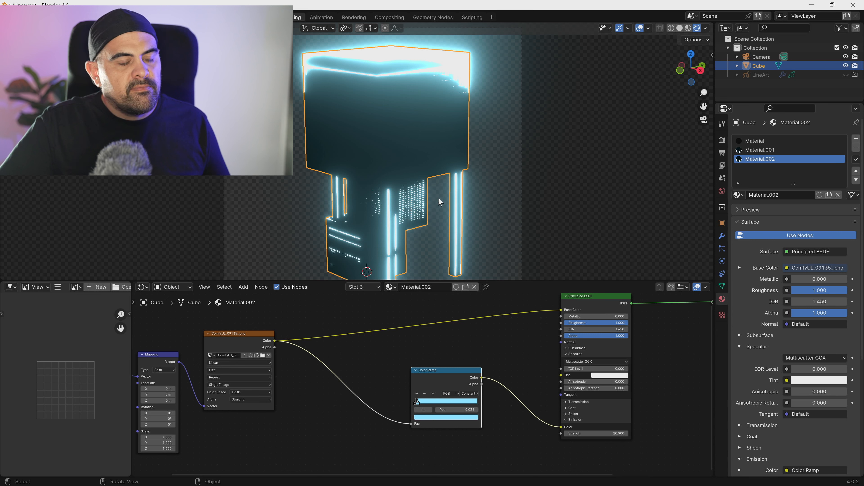
key("Tab")
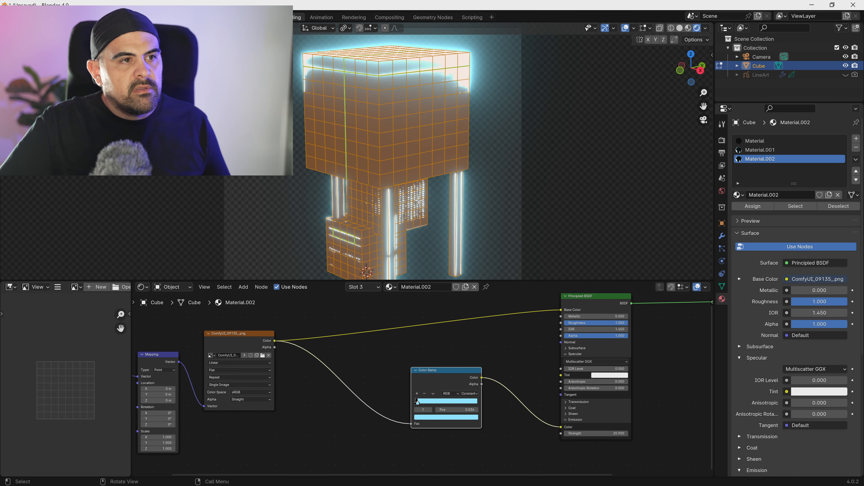
- Select all geometry linked to the windowed block hanging beneath the building's large upper volume
left_click(419, 198)
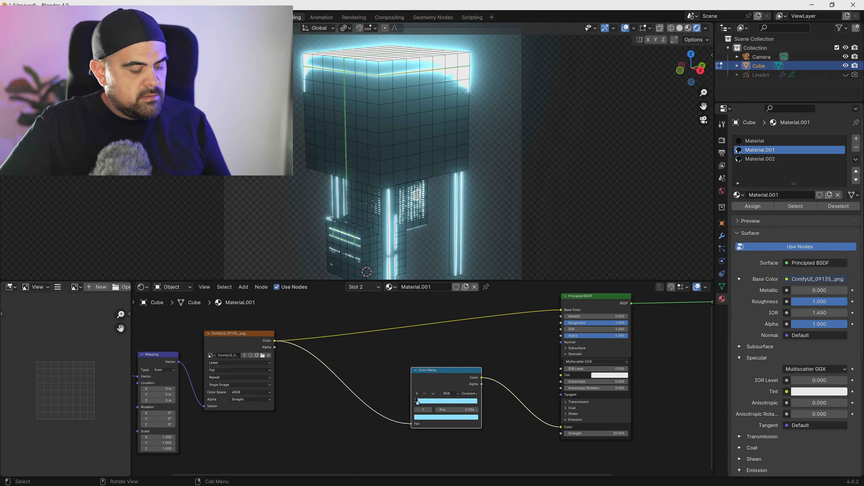
key("ctrl+l")
key("KP_Decimal")
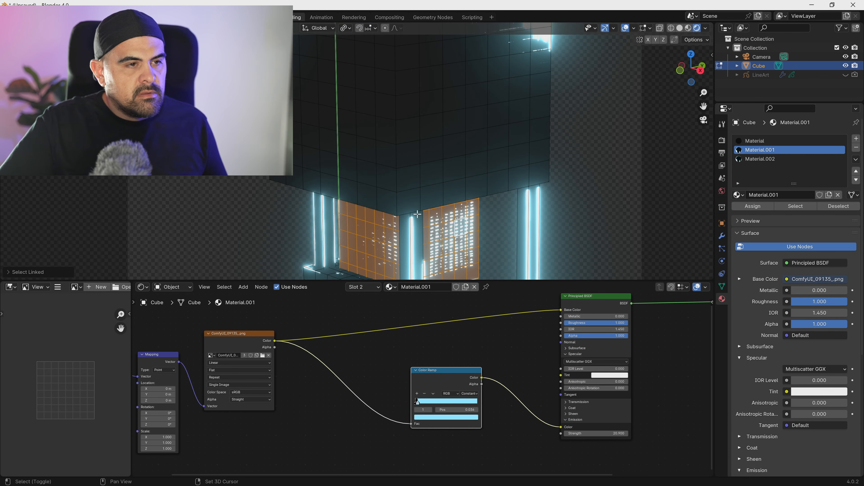
middle_click_drag(417, 214, 395, 155, "shift")
middle_click_drag(417, 195, 350, 172)
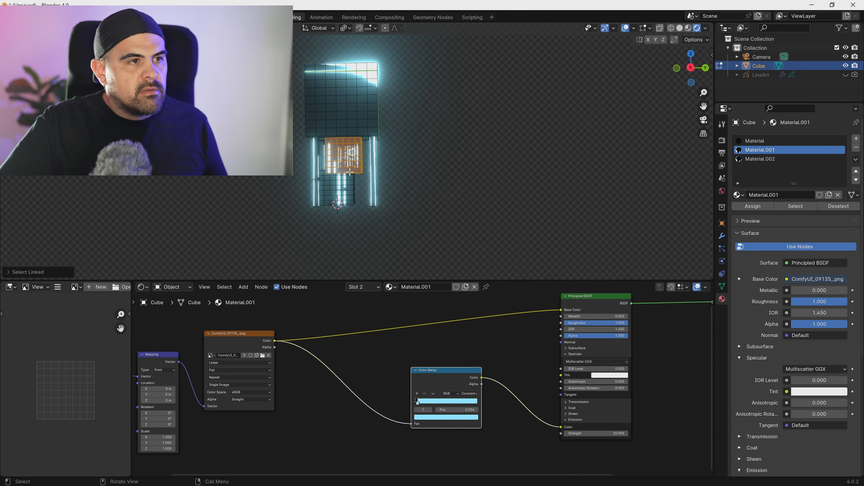
- Circle-select the windowed block's faces on both visible sides and assign Material.002 to them
scroll(350, 172, "up", 6)
left_click(369, 173)
key("c")
left_click(361, 181)
mouse_move(372, 185)
left_mouse_down()
mouse_move(406, 179)
mouse_move(411, 186)
mouse_move(406, 150)
mouse_move(397, 134)
mouse_move(364, 142)
left_mouse_up()
key("Escape")
middle_click_drag(363, 160, 410, 182)
key("c")
mouse_move(410, 181)
left_mouse_down()
mouse_move(419, 190)
mouse_move(415, 150)
mouse_move(383, 148)
mouse_move(384, 181)
left_mouse_up()
key("Escape")
middle_click_drag(397, 182, 369, 182)
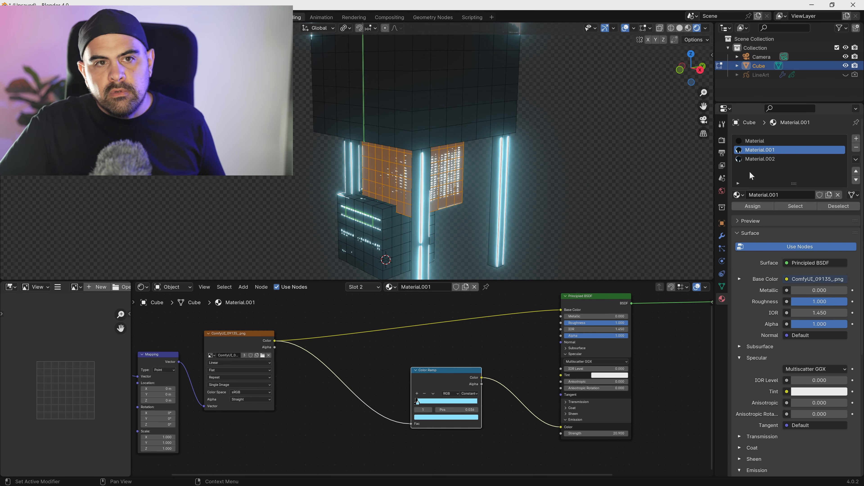
left_click(761, 160)
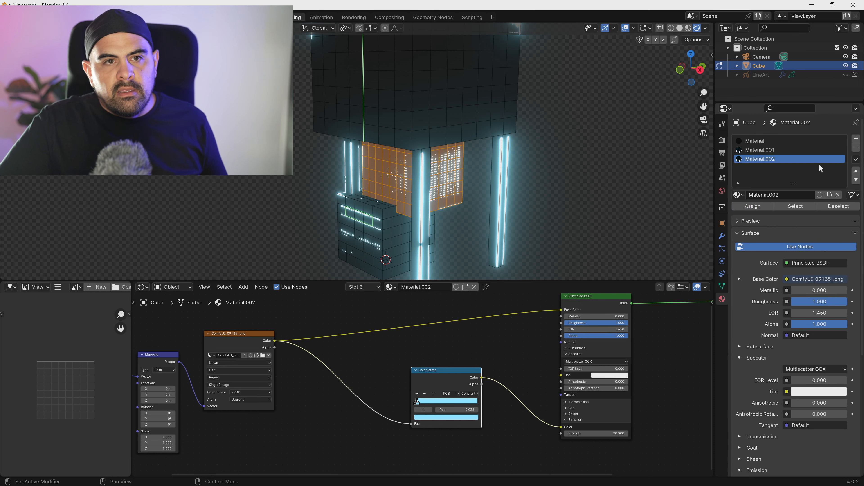
- In Material.001's Color Ramp, use Linear interpolation, move the light blue stop to the far end and the black stop to about 0.14
left_click(782, 150)
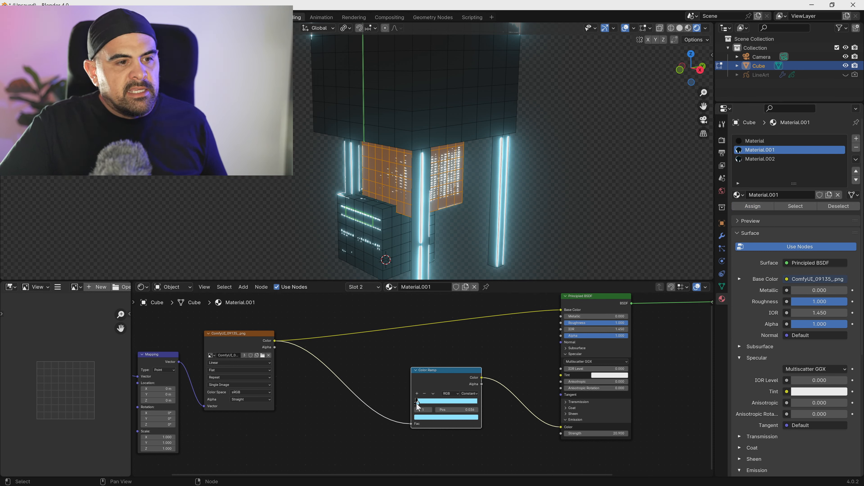
left_click_drag(421, 403, 448, 402)
left_click(469, 394)
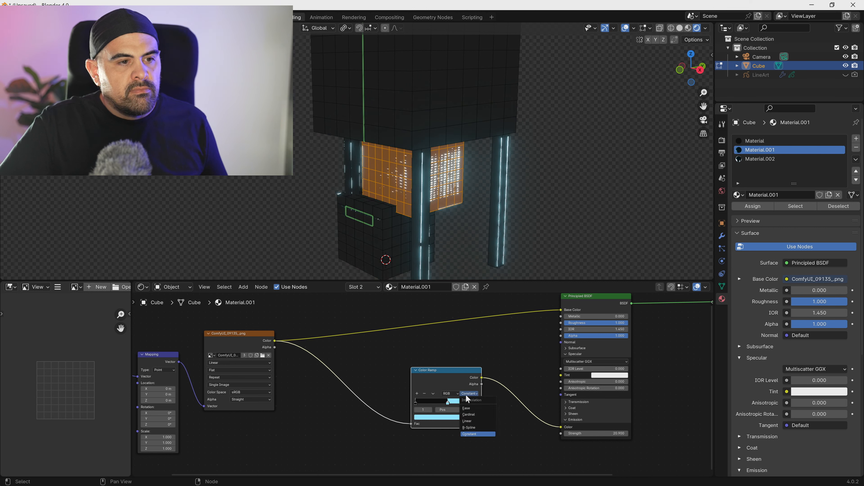
left_click(472, 421)
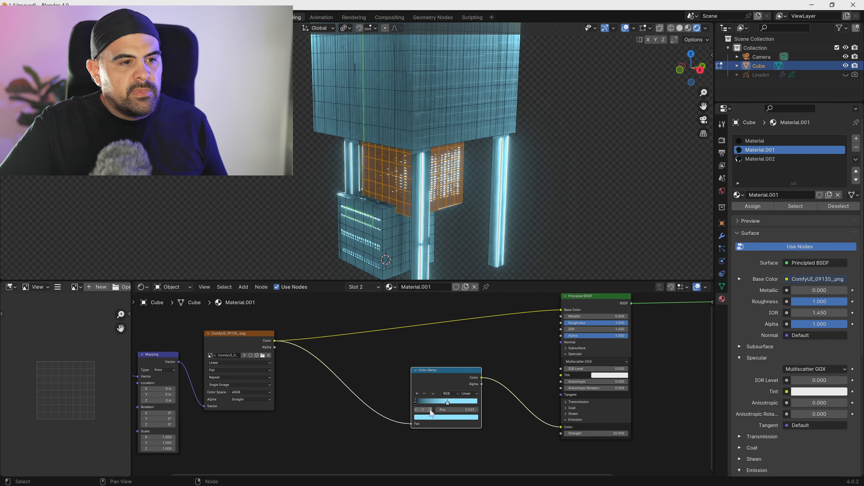
left_click_drag(449, 402, 511, 406)
left_click_drag(415, 403, 424, 402)
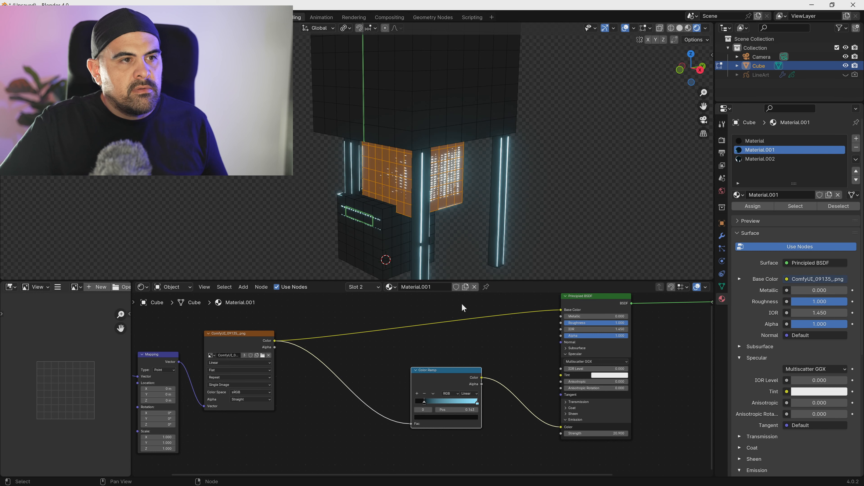
- Leave Edit Mode and examine the softened glow on the building from several angles
key("Tab")
scroll(530, 193, "down", 3)
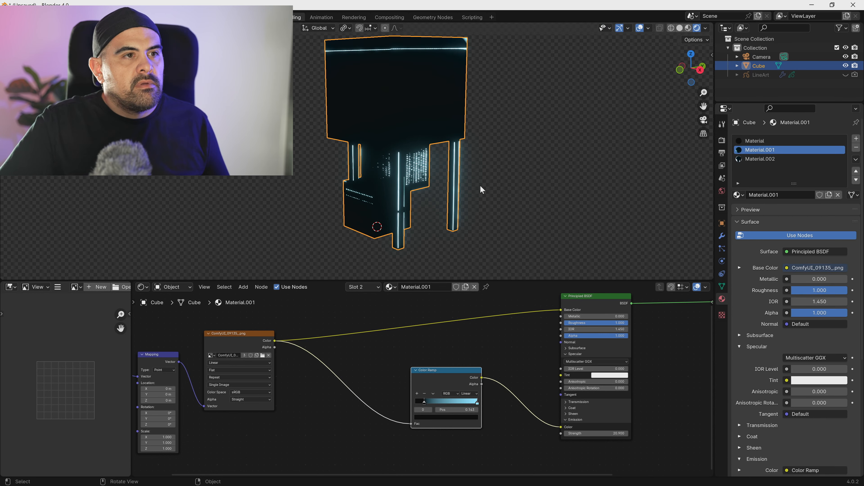
scroll(477, 179, "up", 5)
middle_click_drag(447, 158, 463, 135)
scroll(466, 143, "down", 4)
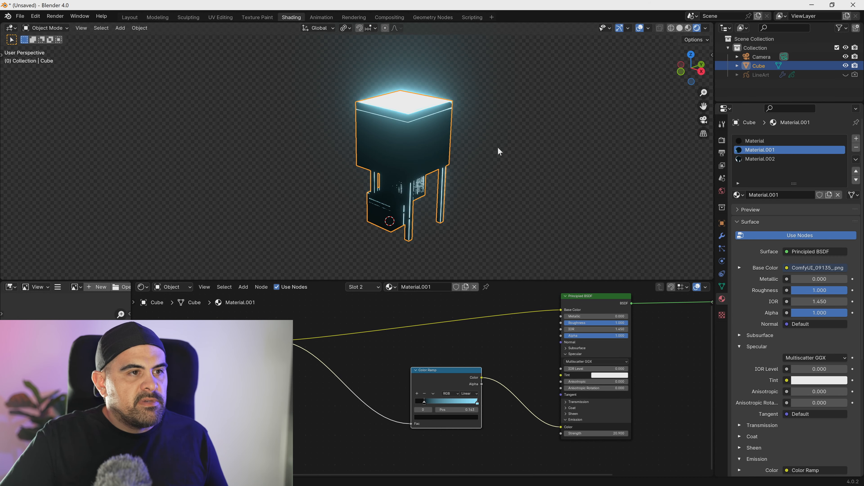
- Open the Layout workspace, add a Sun light and place it in the air beside the building
left_click(130, 17)
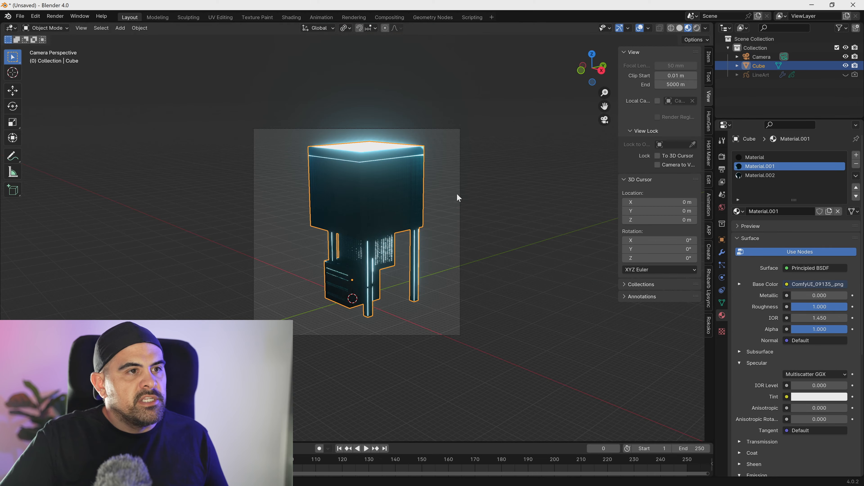
key("shift+a")
mouse_move(450, 203)
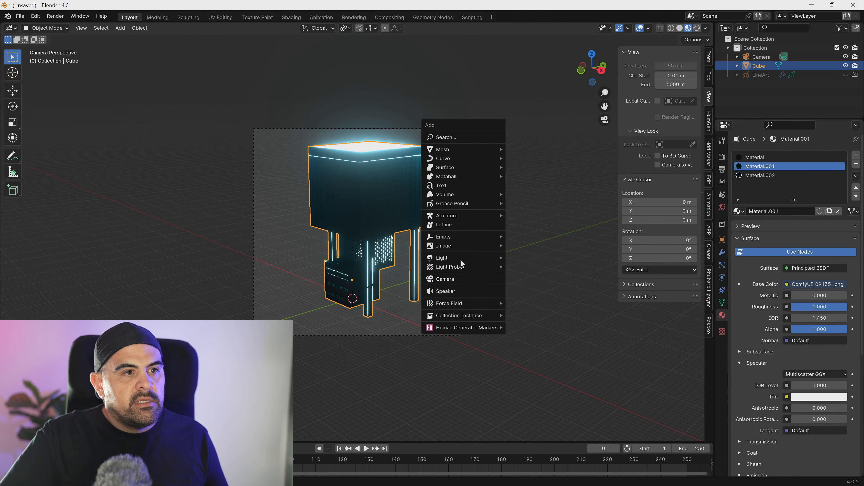
mouse_move(460, 260)
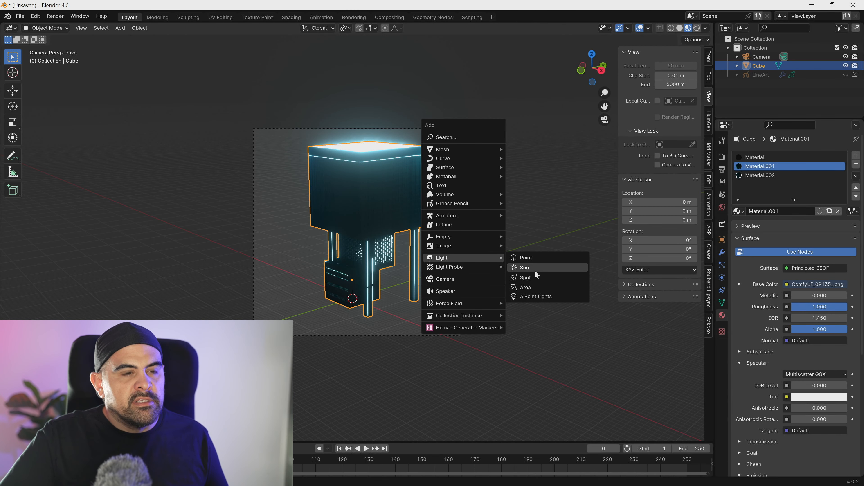
left_click(534, 269)
key("g")
left_click(627, 136)
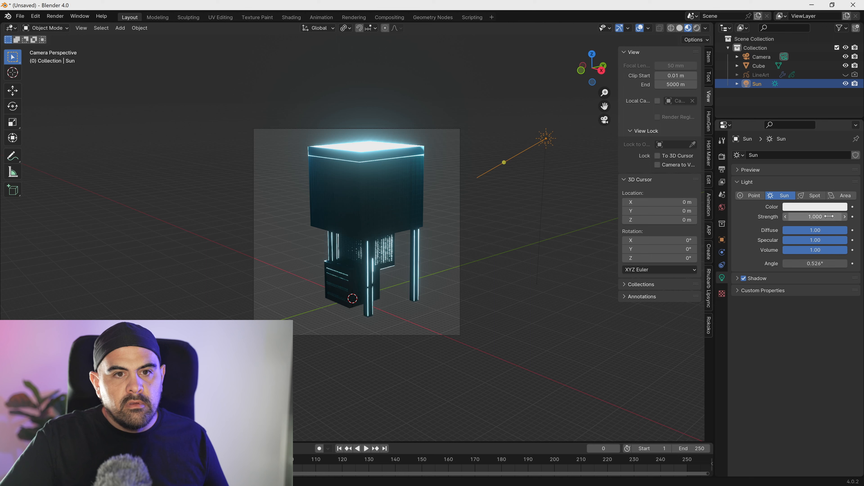
- Set the Sun's strength to 15 and show the viewport in Rendered shading
key("Return")
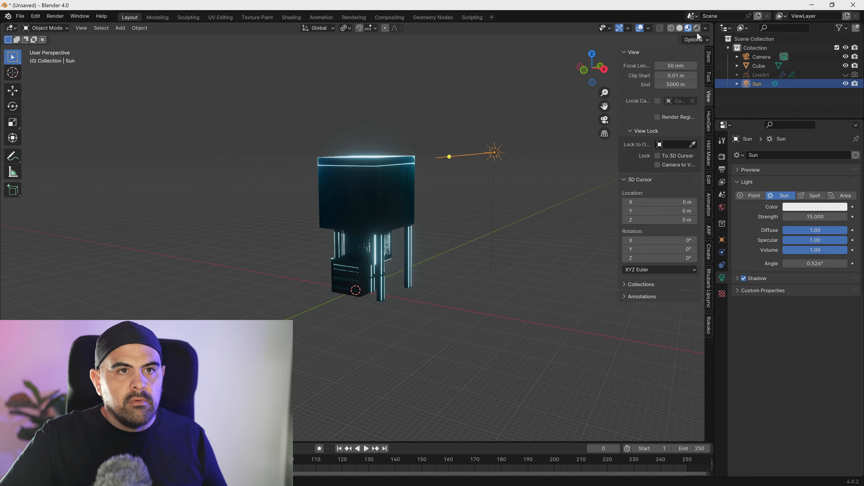
left_click(696, 28)
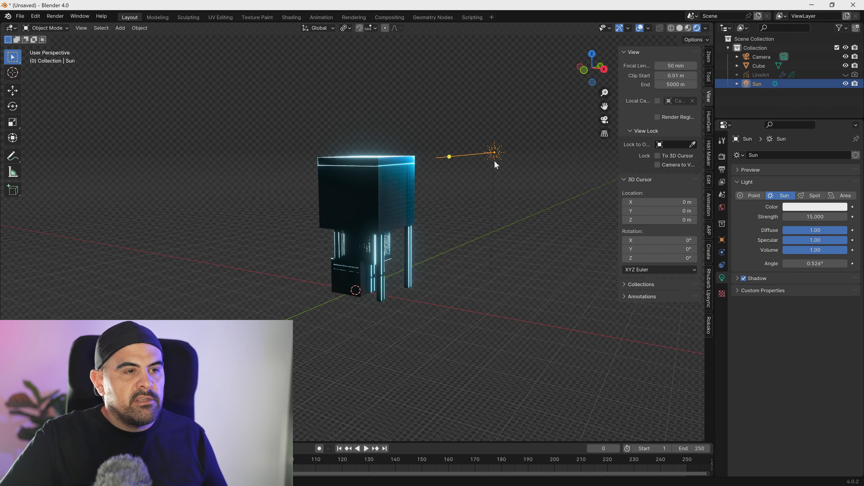
scroll(425, 187, "up", 3)
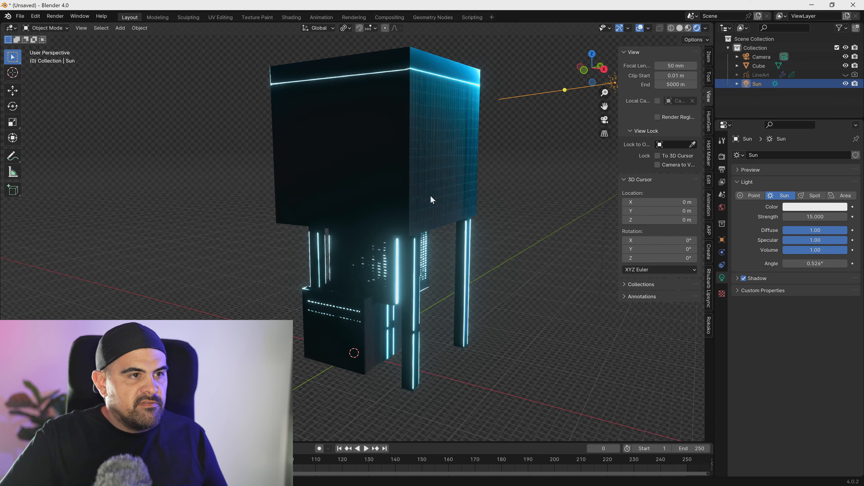
- Examine the projected texture on the sunlit side of the building and on the windowed block beneath
middle_click_drag(460, 172, 384, 209)
scroll(399, 197, "up", 5)
scroll(403, 195, "down", 5)
scroll(384, 208, "up", 6)
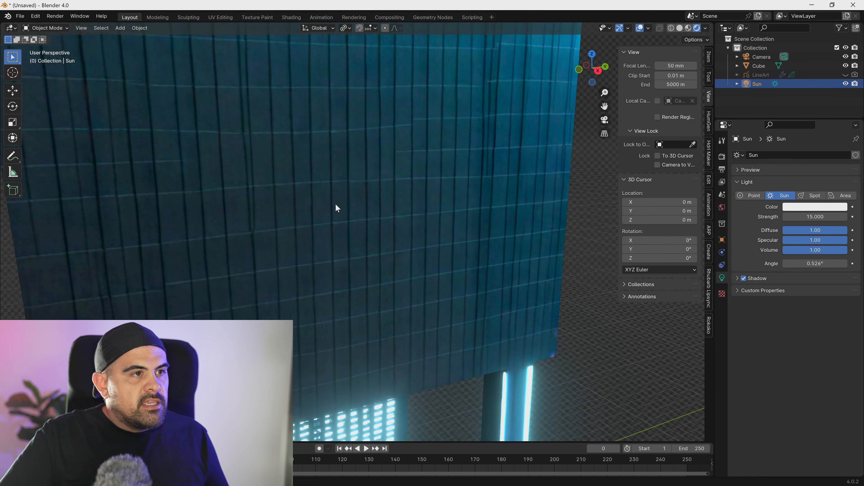
scroll(292, 197, "down", 5)
mouse_move(293, 202)
middle_mouse_down()
mouse_move(277, 206)
mouse_move(305, 212)
middle_mouse_up()
scroll(307, 212, "up", 2)
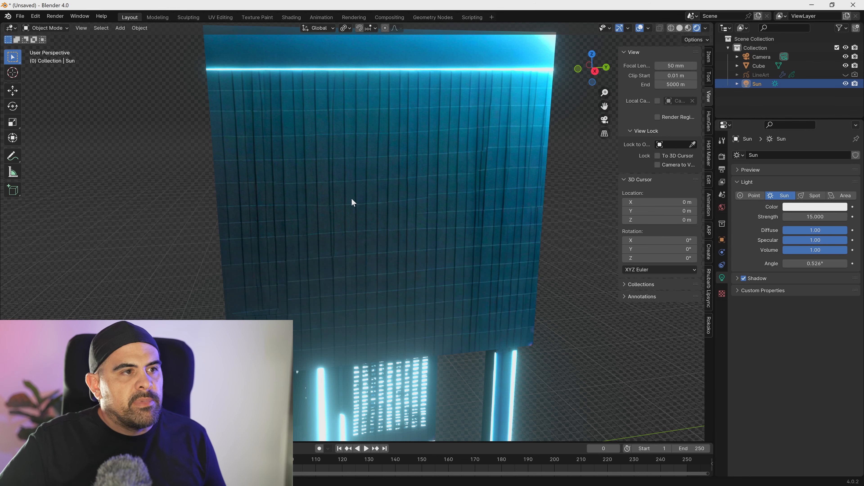
scroll(280, 156, "up", 1)
middle_click_drag(281, 156, 272, 147)
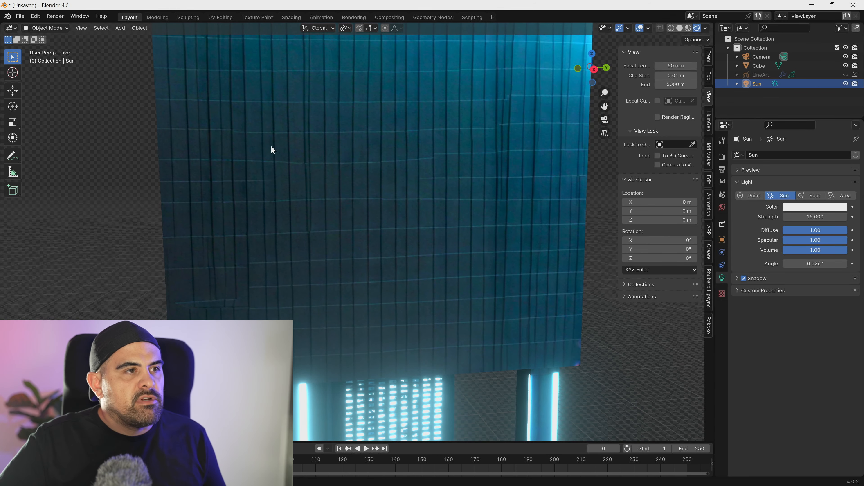
scroll(413, 158, "down", 10)
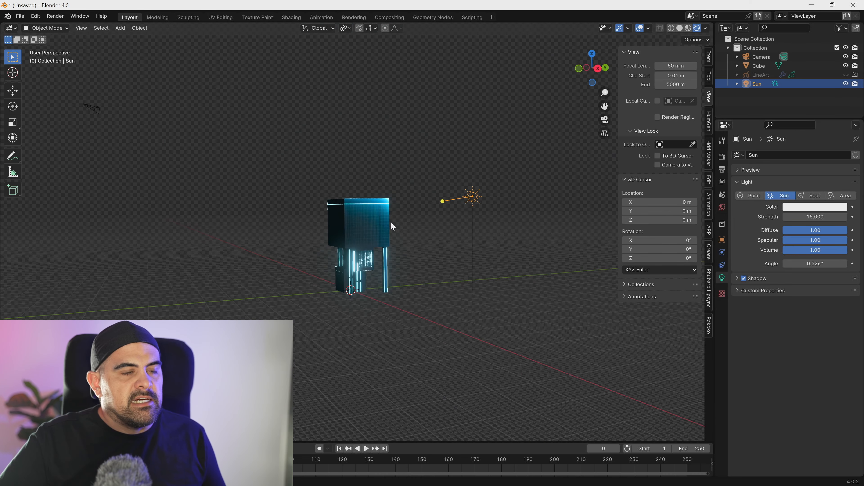
scroll(381, 248, "up", 3)
middle_click_drag(382, 248, 347, 256)
scroll(347, 255, "up", 5)
scroll(364, 243, "up", 3)
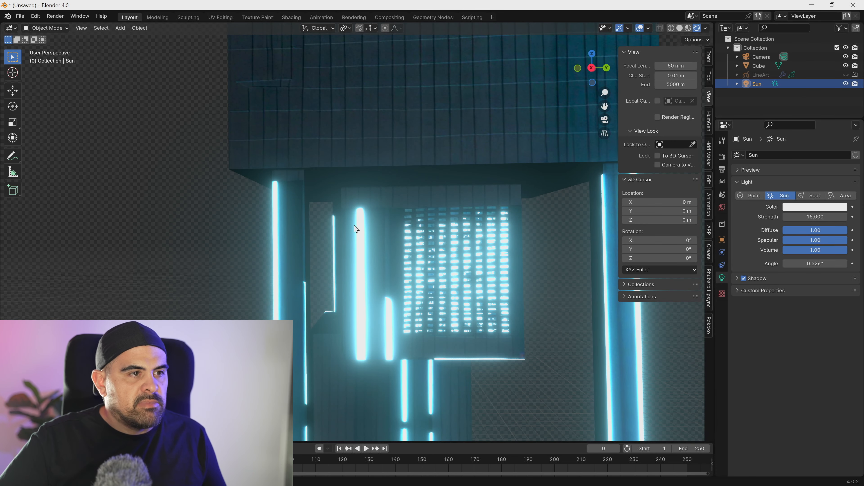
- Put the building into Edit Mode and select all faces that use Material.002
left_click(453, 224)
key("Tab")
key("grave")
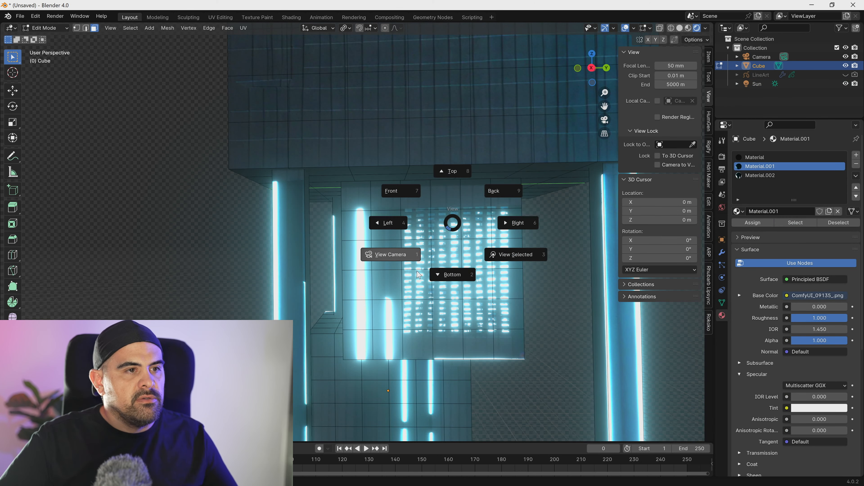
key("Escape")
left_click(761, 175)
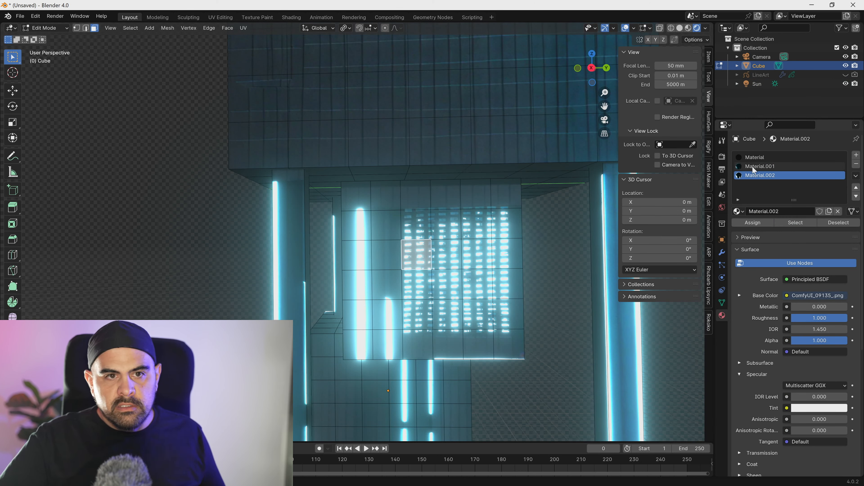
left_click(795, 223)
scroll(439, 259, "down", 4)
middle_click_drag(401, 265, 414, 235)
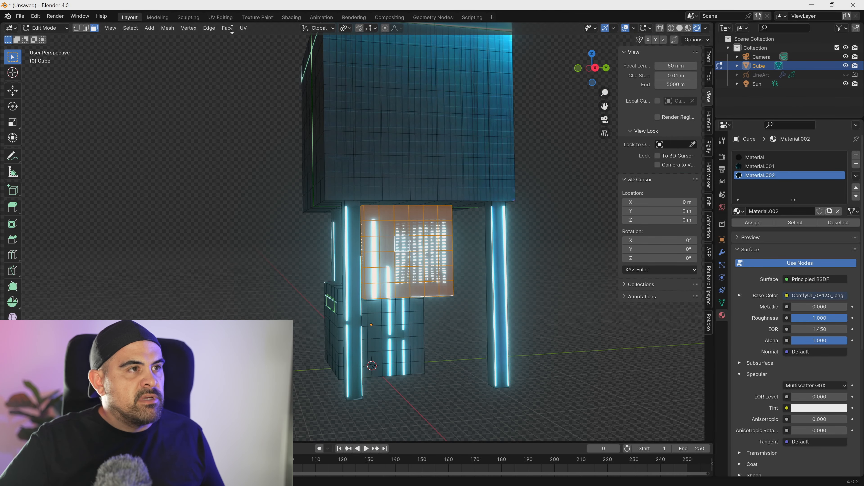
- Open the UV Editing workspace and circle-select only the windowed block's side that shows the two vertical light strips
left_click(220, 18)
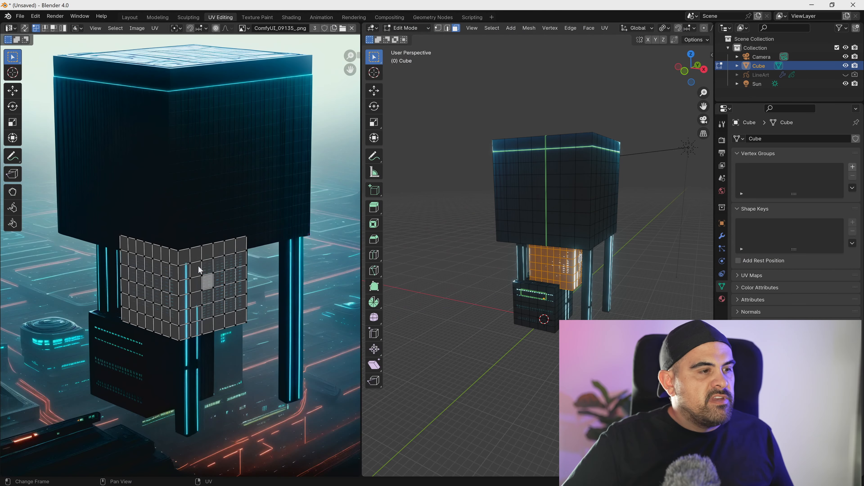
scroll(200, 269, "up", 4)
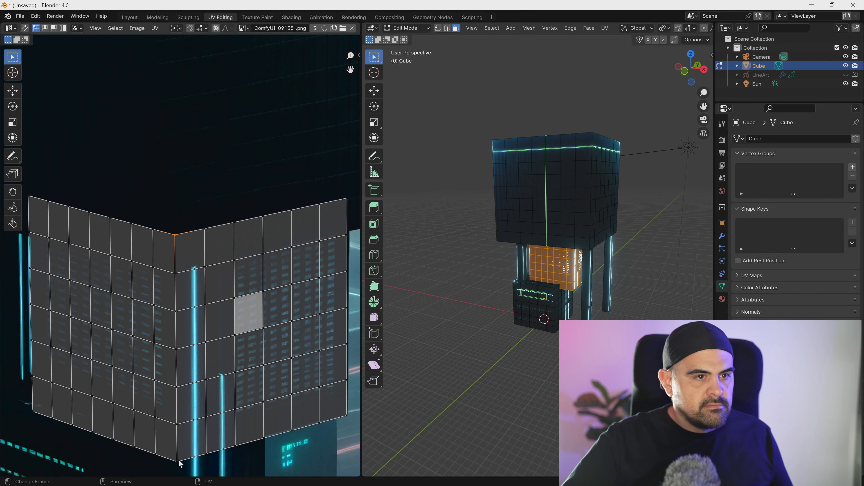
scroll(550, 295, "up", 6)
middle_click_drag(551, 295, 482, 282)
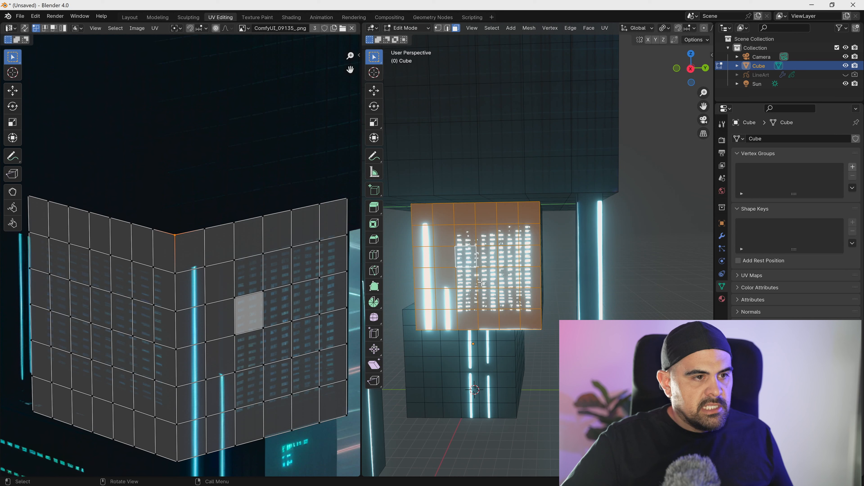
key("alt+a")
key("c")
mouse_move(432, 321)
left_mouse_down()
mouse_move(435, 238)
mouse_move(467, 221)
mouse_move(527, 222)
mouse_move(533, 279)
mouse_move(493, 300)
left_mouse_up()
key("Escape")
- Shrink the selected side's UVs along X to make them narrower, and scale them along Y to about 0.89
key("s")
key("x")
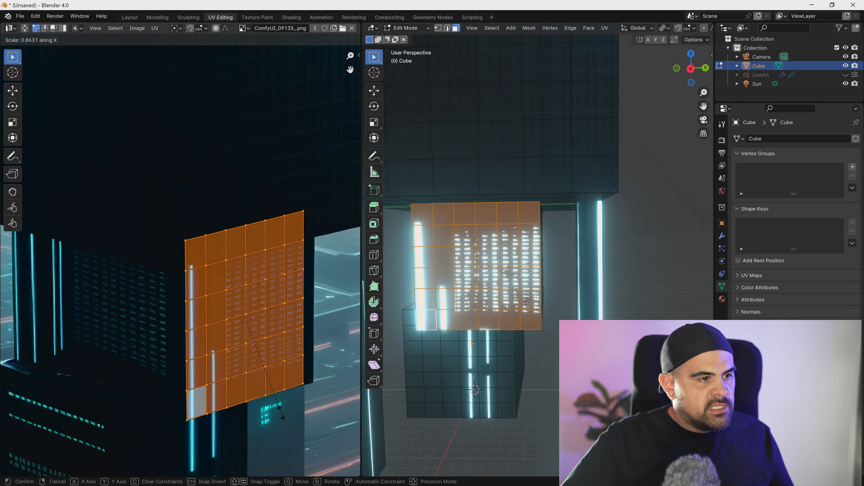
left_click(255, 392)
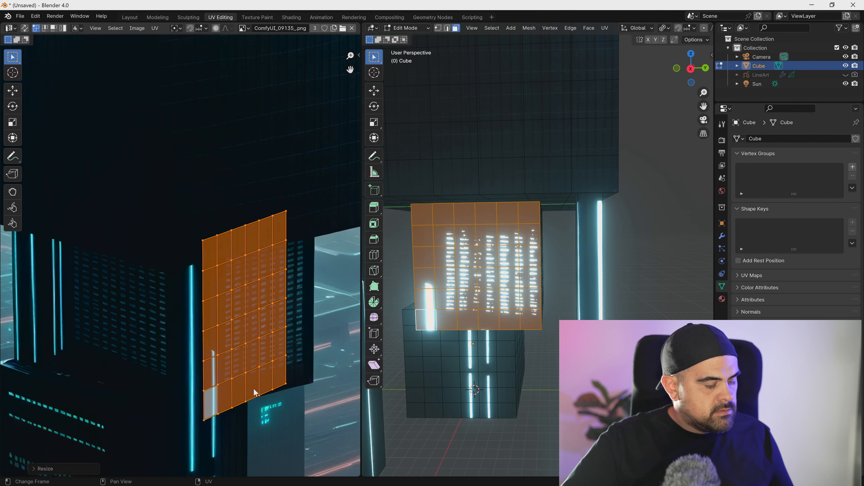
key("s")
key("y")
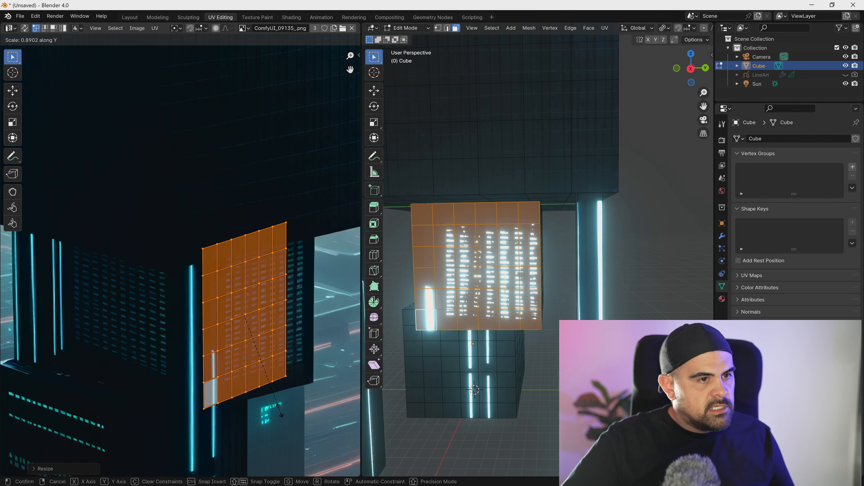
left_click(281, 415)
- Move the windowed block's selected UVs over the window grid in the image, widen them along X and fine-tune their position
key("g")
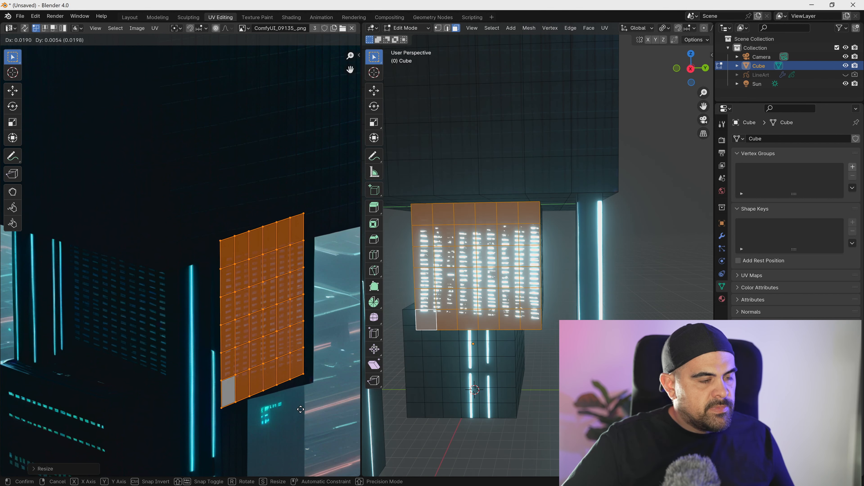
left_click(302, 411)
key("s")
key("x")
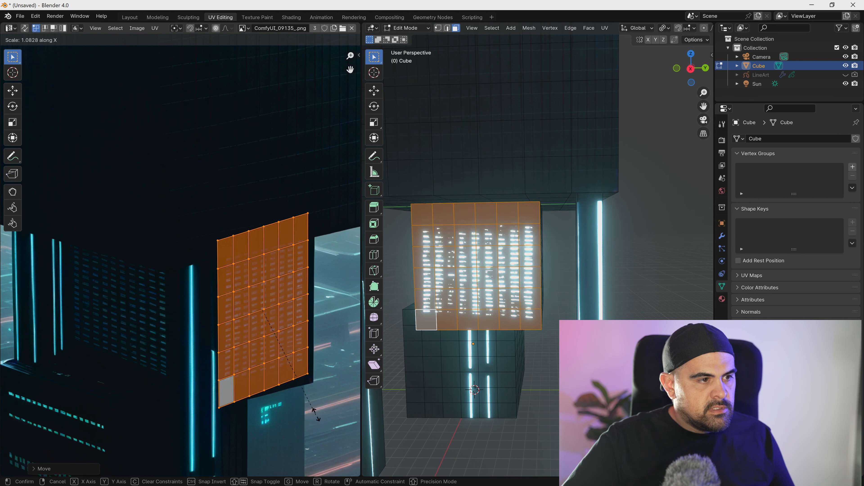
left_click(321, 416)
key("g")
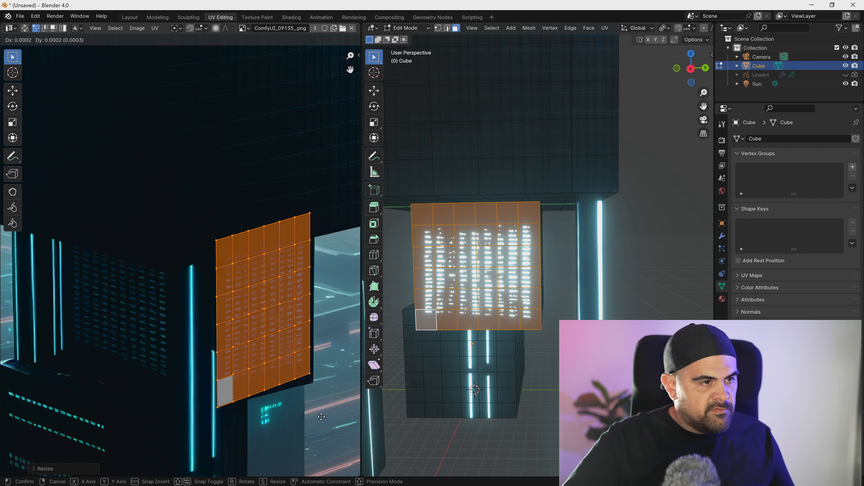
left_click(332, 407)
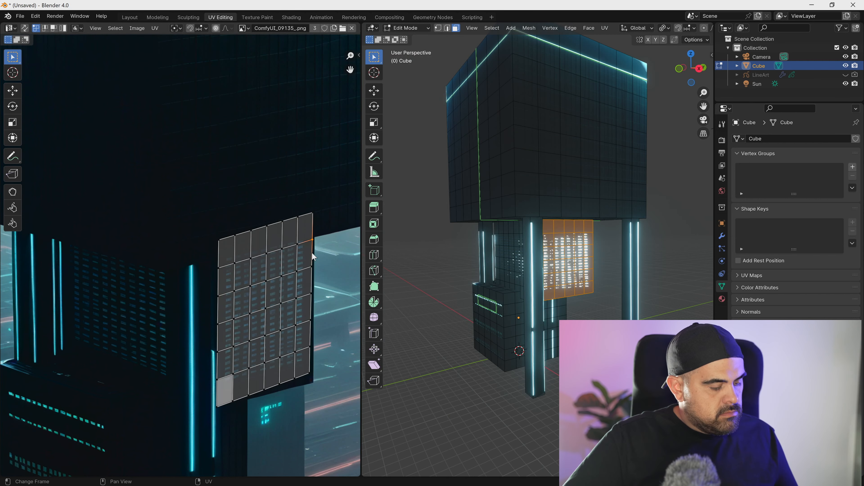
- Move the UV grid's outer right edge loop down along Y about 0.009, using proportional editing at a size of about 0.1
left_click(312, 252, "alt")
key("o")
key("g")
key("x")
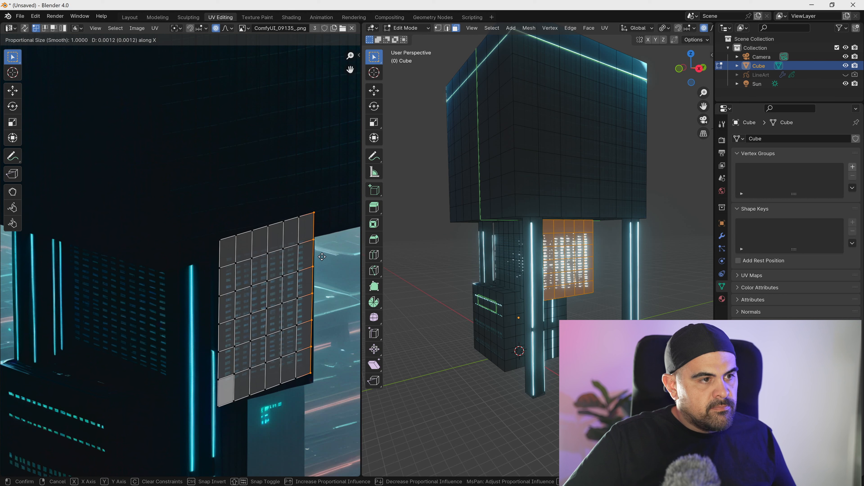
key("y")
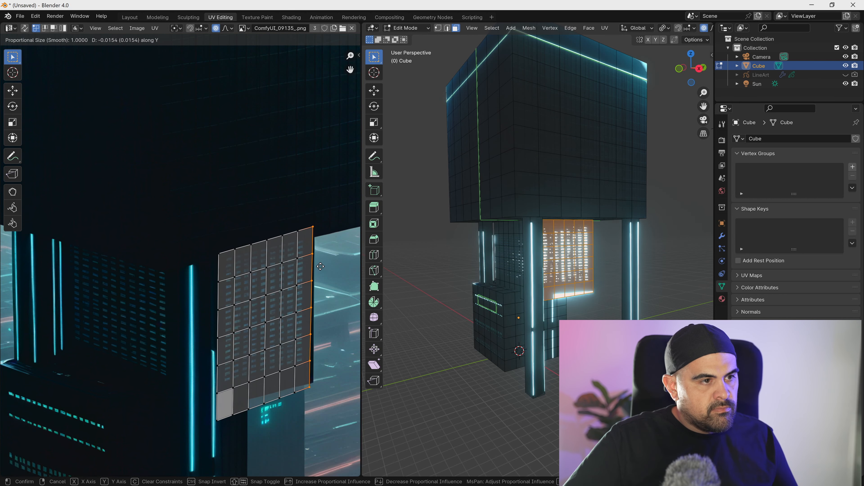
scroll(320, 264, "up", 18)
scroll(320, 268, "up", 6)
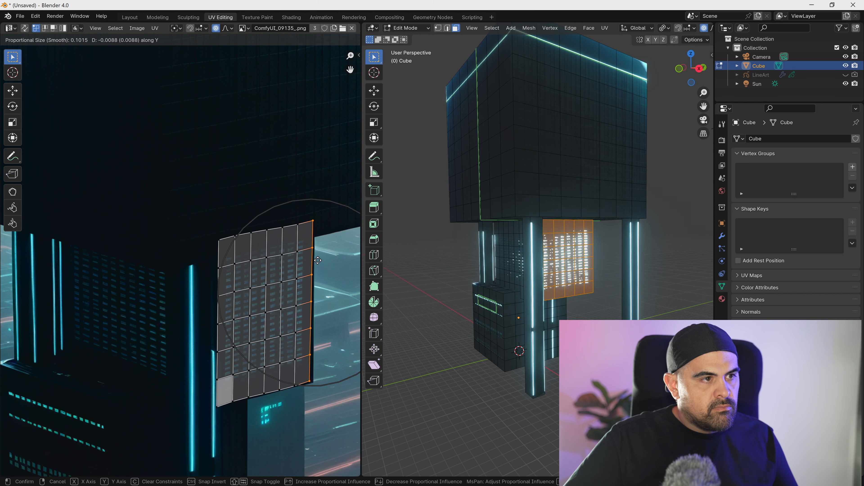
left_click(318, 261)
- Examine the realigned windows, then view the whole building in the Layout workspace
mouse_move(571, 275)
middle_mouse_down()
mouse_move(541, 313)
mouse_move(558, 269)
middle_mouse_up()
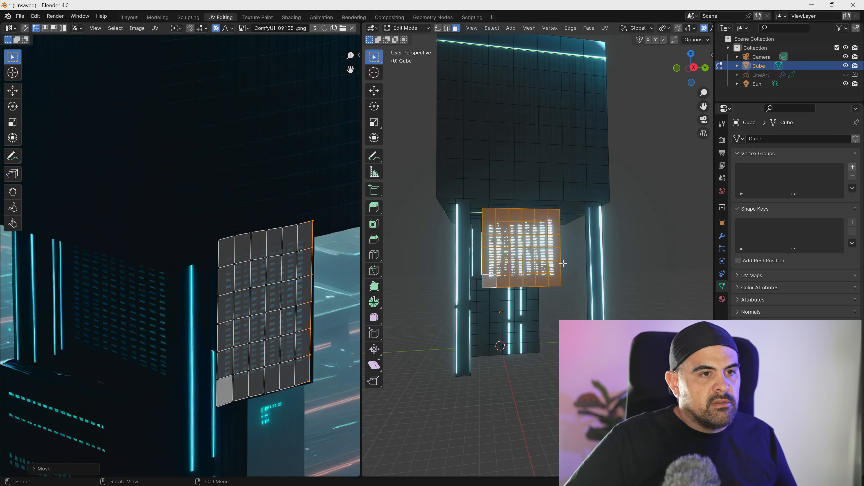
left_click(563, 264)
scroll(511, 290, "down", 7)
middle_click_drag(511, 289, 534, 303)
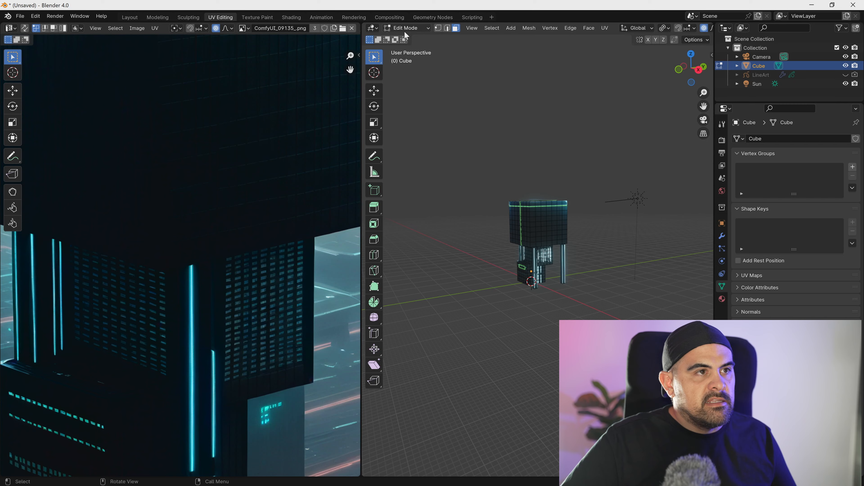
left_click(130, 18)
scroll(509, 181, "down", 5)
middle_click_drag(509, 181, 401, 205)
scroll(374, 177, "up", 5)
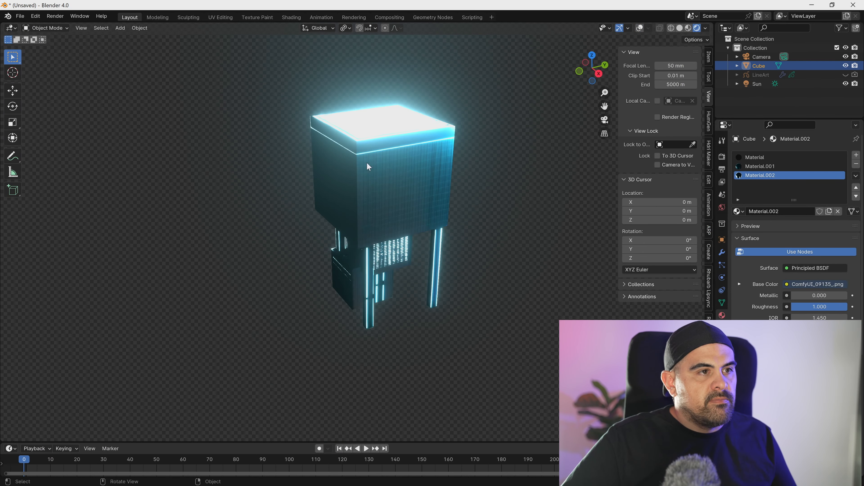
- Put the building into Edit Mode and project the roof faces' UVs from the top orthographic view
key("Tab")
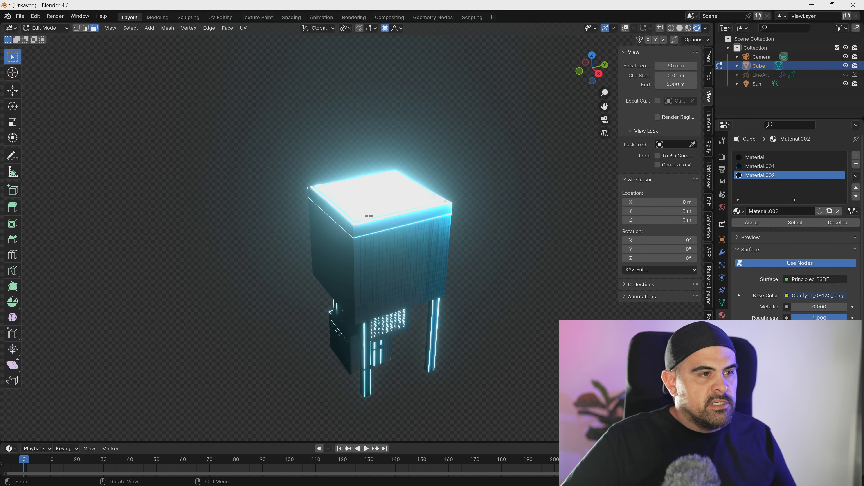
left_click(345, 199)
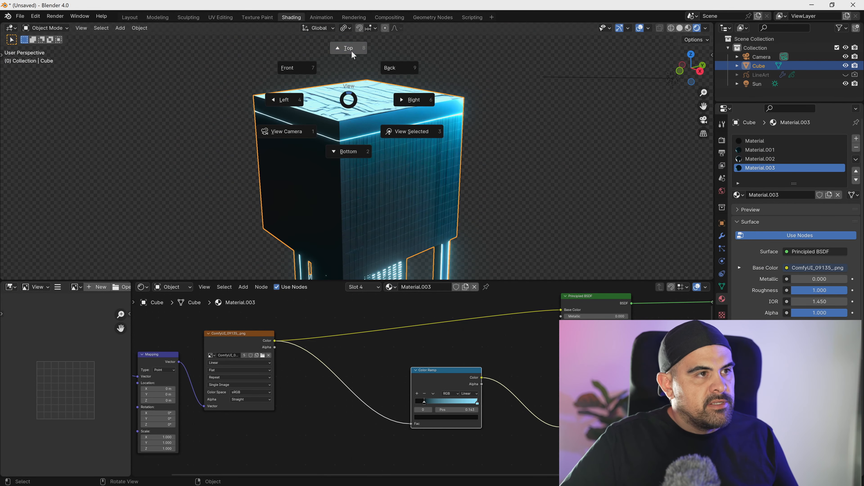
left_click(353, 55)
key("Tab")
key("u")
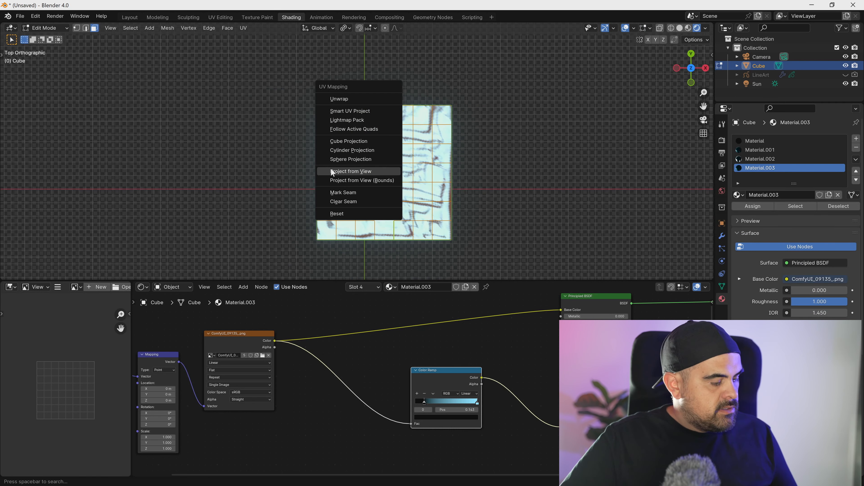
left_click(340, 171)
key("Tab")
key("Tab")
key("Tab")
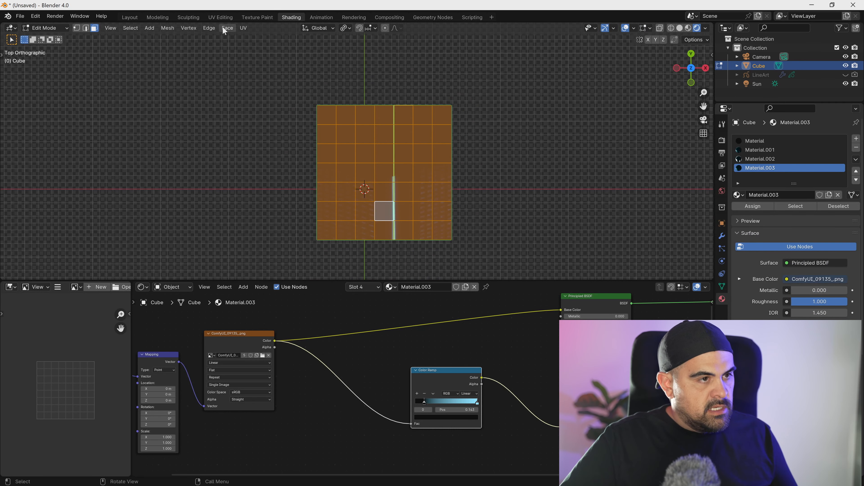
- Open the UV Editing workspace, place the roof's UV grid over the image's dark right facade and scale it up
left_click(258, 18)
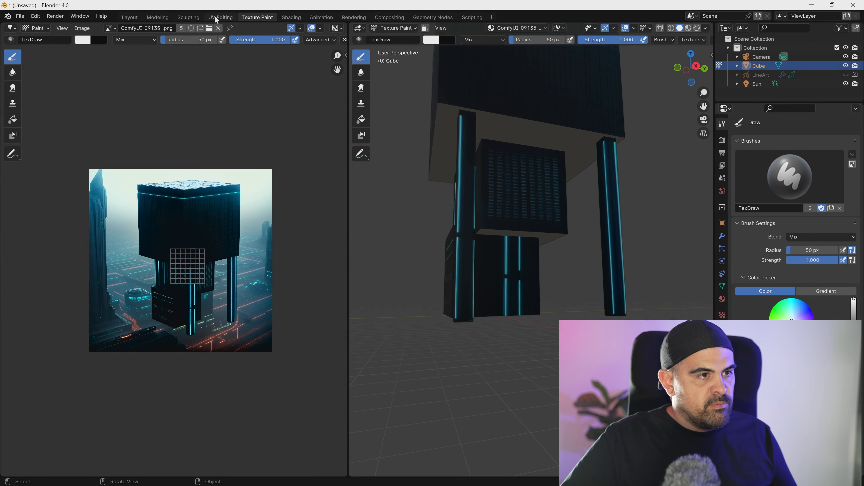
left_click(217, 17)
scroll(240, 329, "down", 2)
middle_click_drag(215, 291, 199, 250)
left_click_drag(177, 373, 221, 308)
key("s")
left_click(268, 309)
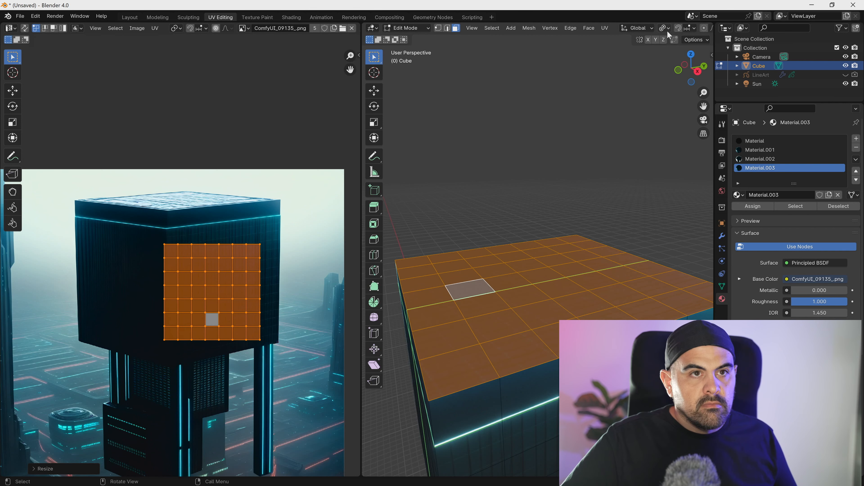
- Hide the 3D viewport overlays and move the roof's UV grid just beneath the right facade's glowing strip
scroll(670, 29, "down", 5)
left_click(625, 28)
middle_click_drag(636, 265, 673, 290)
middle_click_drag(559, 312, 503, 337)
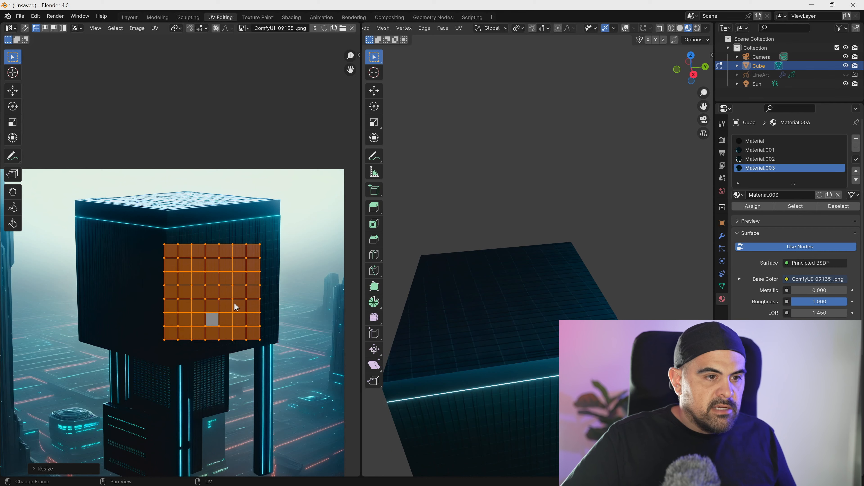
scroll(82, 307, "down", 3)
scroll(160, 309, "up", 5)
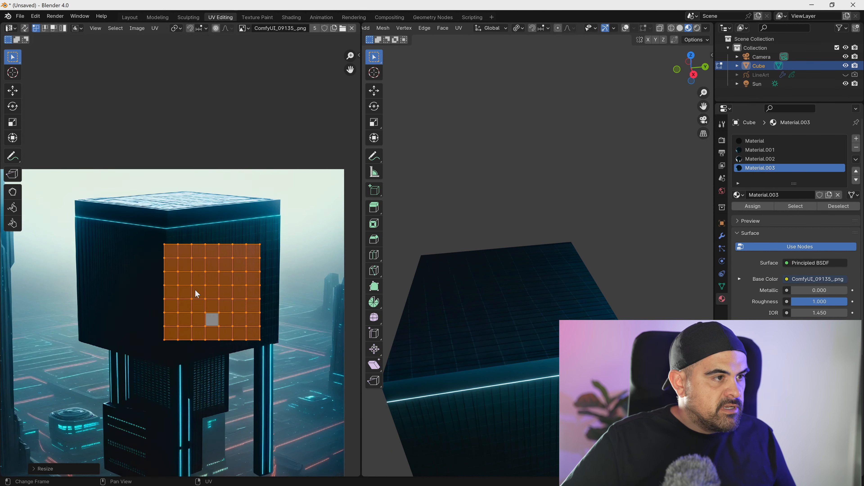
key("g")
left_click(234, 294)
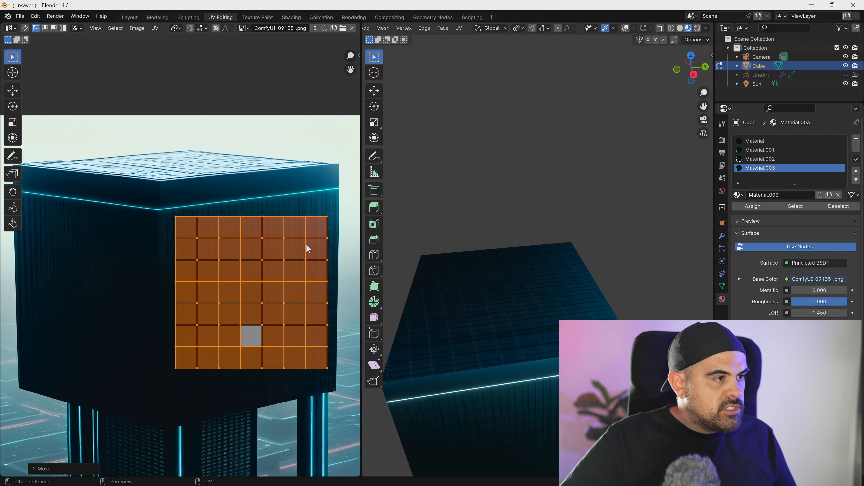
- Move the grid's rightmost UV column up and outward to the facade's right edge
left_click(329, 233)
key("g")
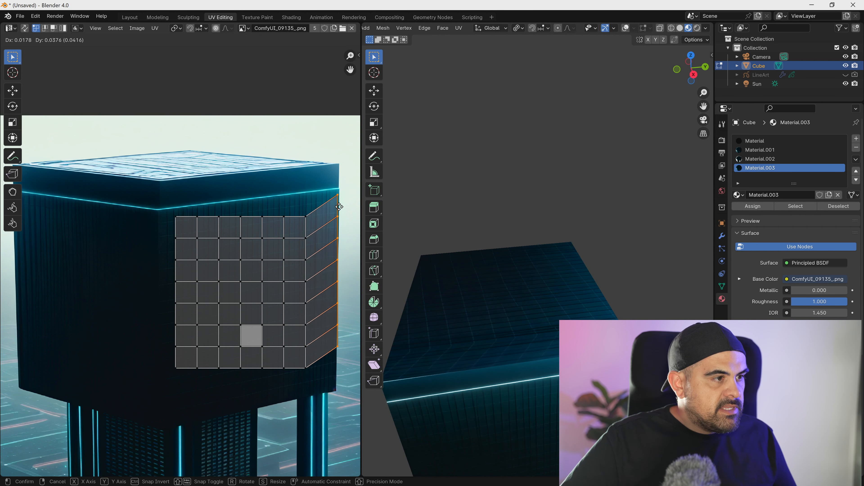
left_click(339, 215)
- Shift the grid's two leftmost UV columns toward the building's front corner and up beneath the slanted glowing strip
left_click(177, 230, "alt")
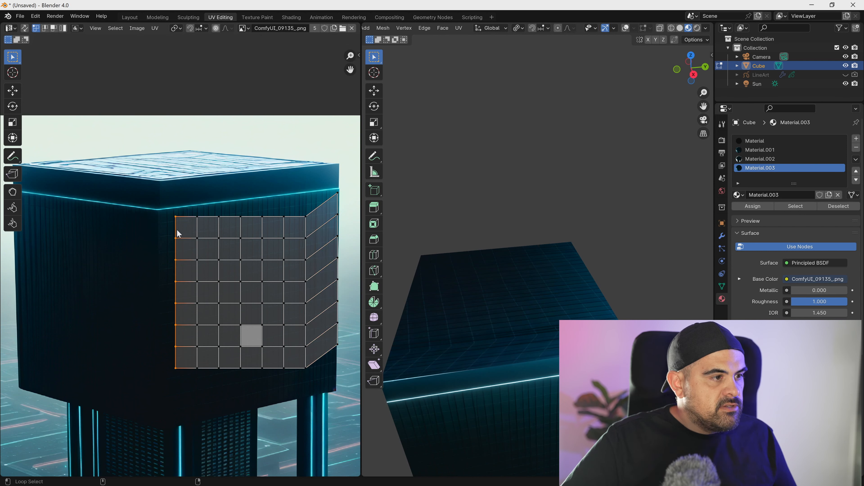
key("g")
left_click(164, 233)
left_click(196, 227, "alt")
key("g")
left_click(177, 231)
left_click(164, 235)
key("g")
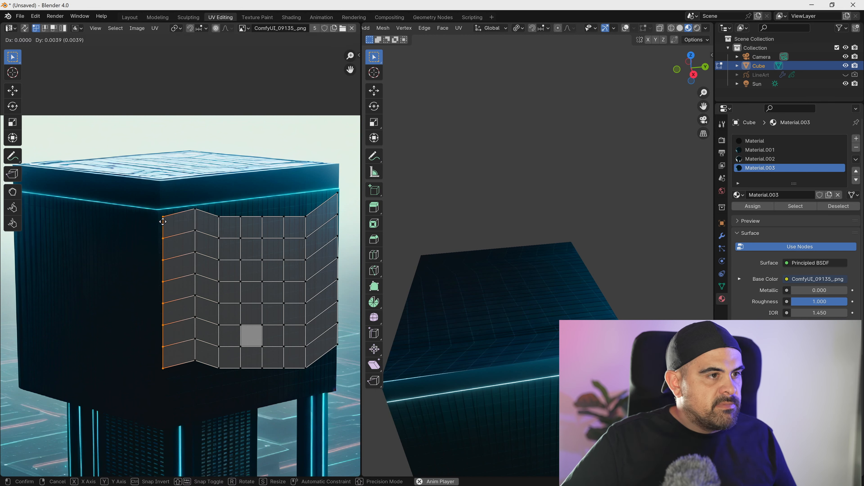
left_click(163, 220)
- Raise the third, fourth and fifth UV columns from the left so their upper ends follow the glowing strip's slant
left_click(219, 227, "alt")
key("g")
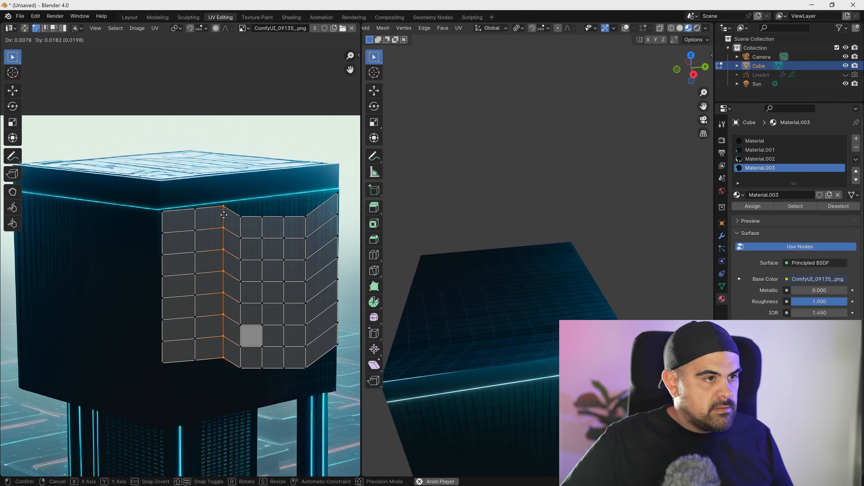
left_click(249, 211)
left_click(264, 223, "alt")
key("g")
right_click(268, 209)
left_click_drag(256, 205, 272, 365)
key("g")
right_click(273, 353)
left_click_drag(252, 213, 280, 377)
key("g")
left_click(275, 193)
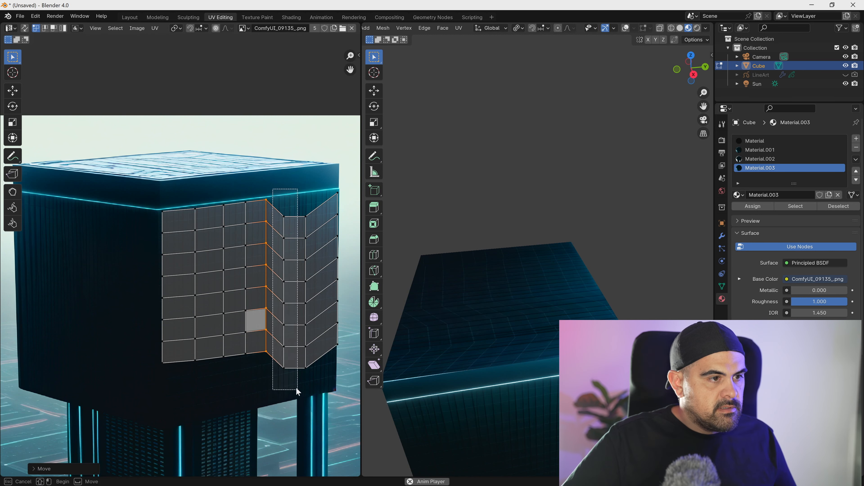
- Raise the sixth and seventh UV columns to match the slant and readjust the rightmost column
key("g")
left_click(301, 283)
left_click_drag(301, 197, 319, 366)
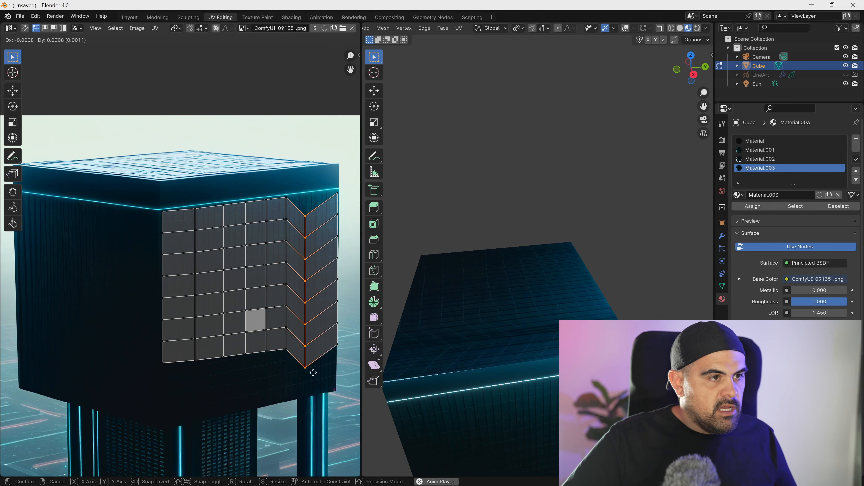
key("g")
left_click(322, 358)
key("g")
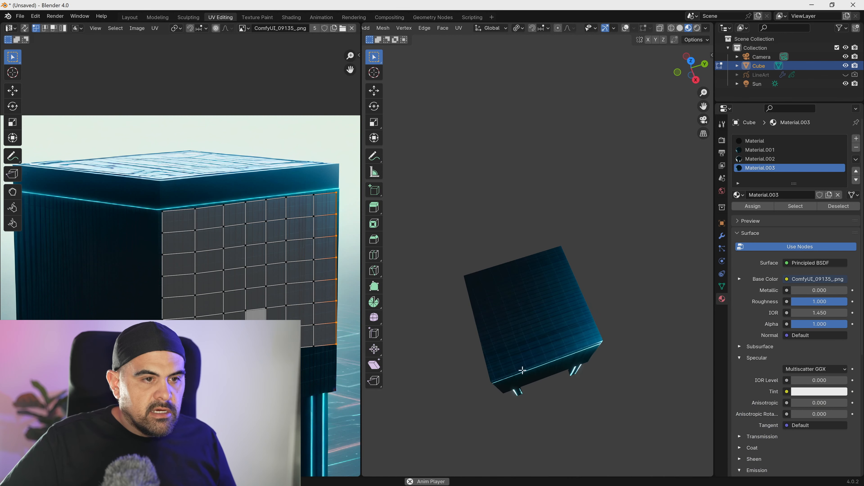
- Examine the roof's new texture and the building's facades from several angles
scroll(522, 370, "up", 4)
middle_click_drag(521, 355, 524, 286)
scroll(528, 328, "down", 3)
middle_click_drag(529, 328, 530, 313)
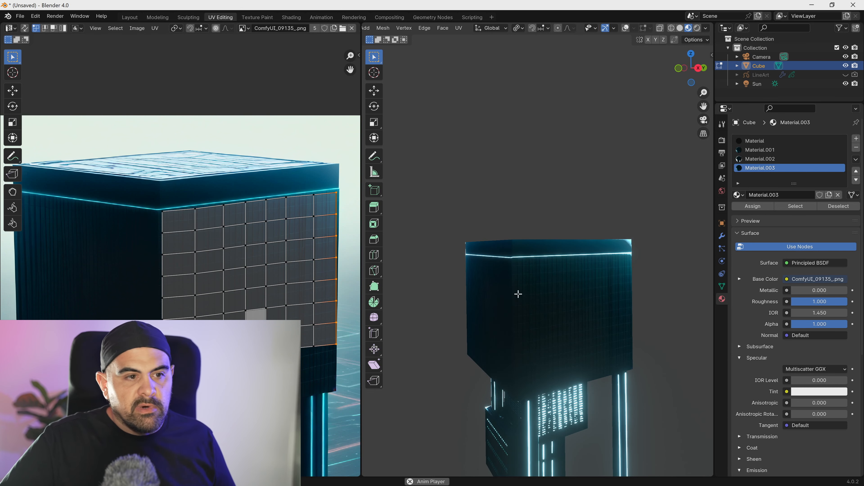
scroll(521, 291, "down", 3)
middle_click_drag(529, 282, 527, 305)
scroll(537, 293, "up", 3)
- Return to the Layout workspace with the building in Edit Mode
key("Tab")
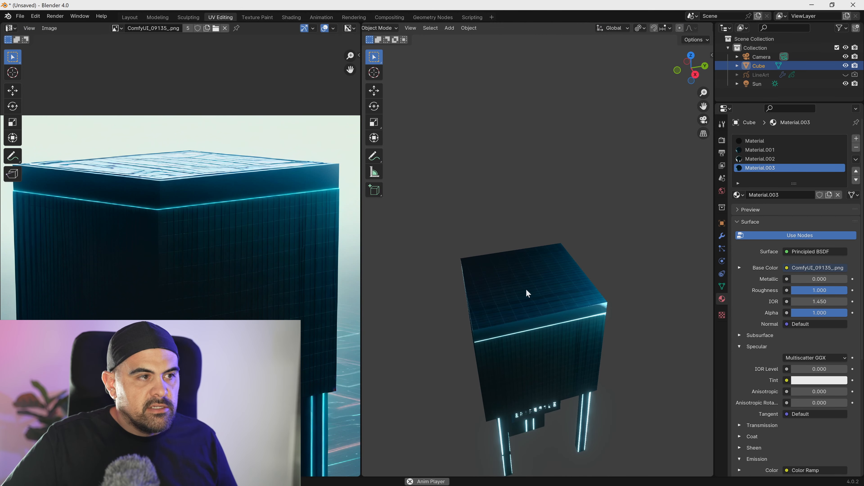
left_click(129, 17)
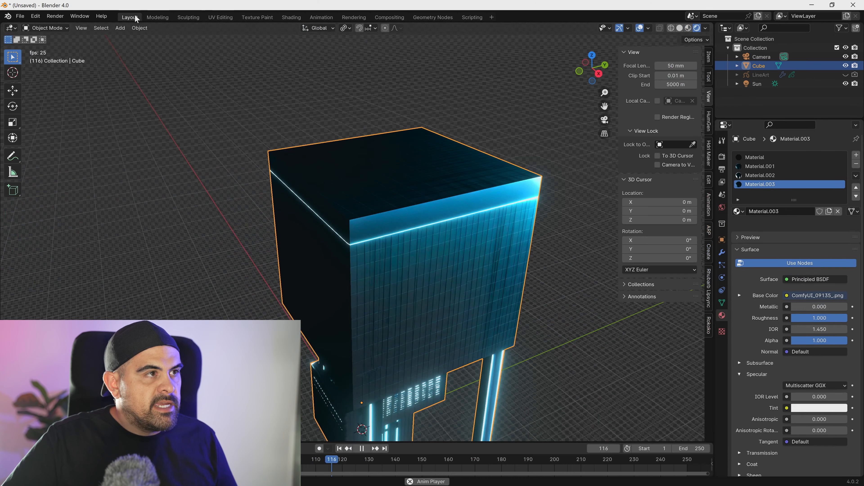
key("Tab")
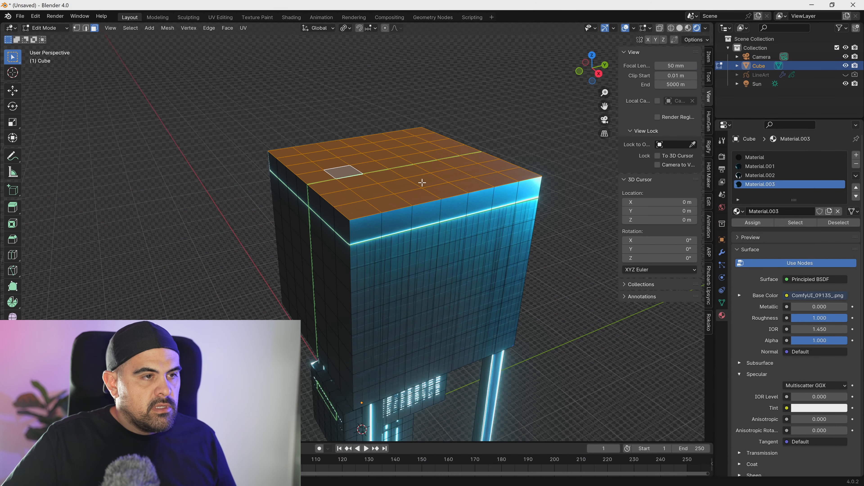
- Try to inset the selected roof faces slightly inward from the roof's border
key("i")
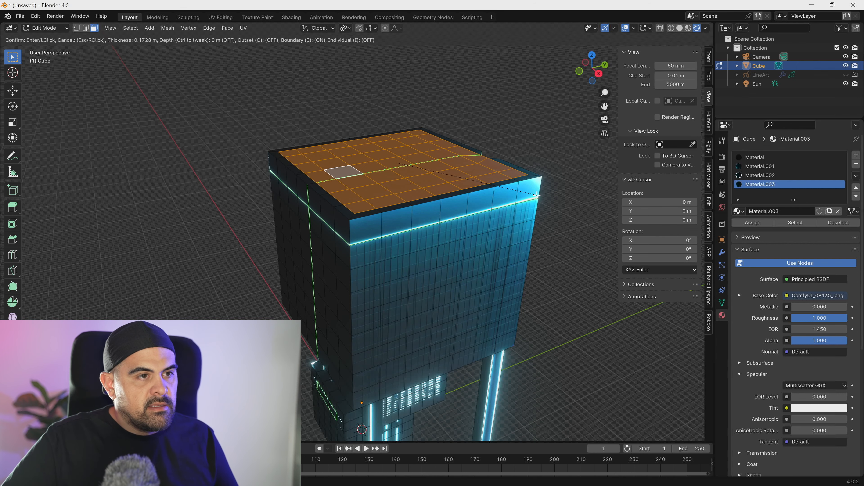
left_click(535, 195)
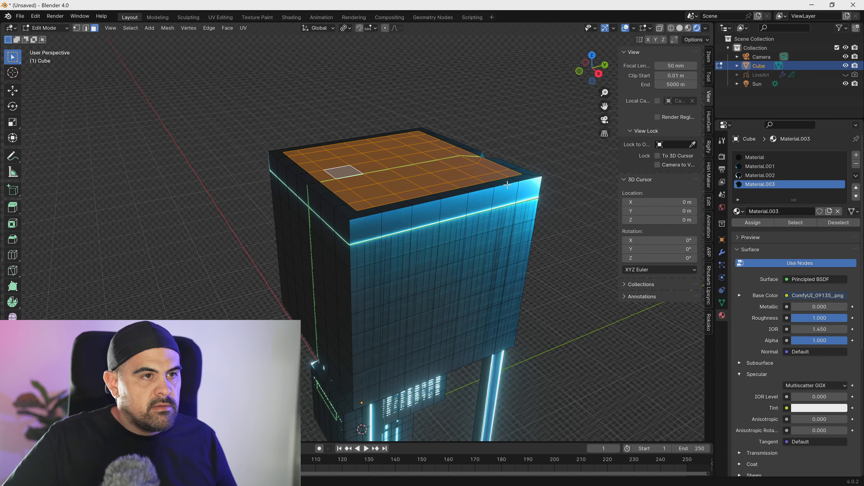
- Select the single side face just below the roof edge and assign the base "Material" to it
middle_click_drag(507, 178, 366, 183)
scroll(281, 223, "up", 3)
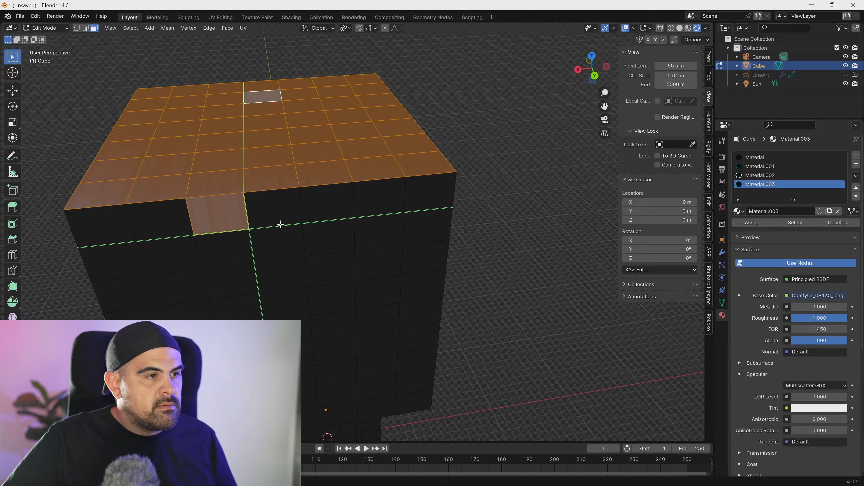
left_click(221, 217, "shift")
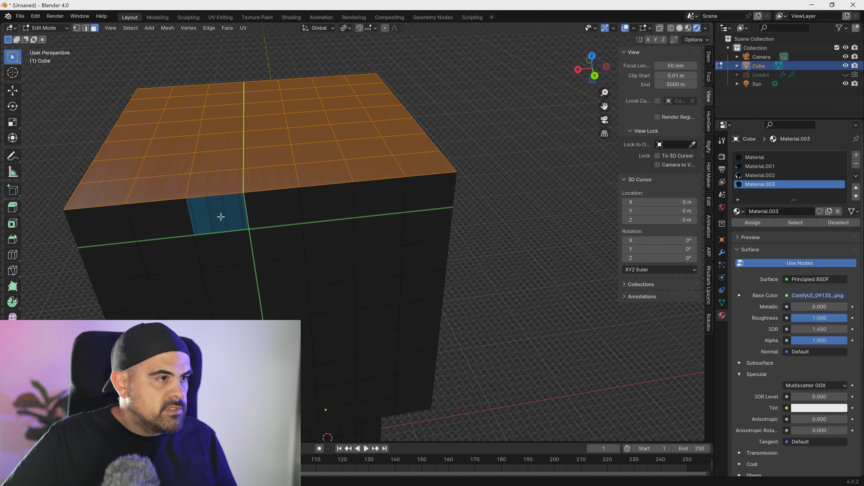
middle_click_drag(223, 222, 242, 234, "shift")
left_click(247, 235)
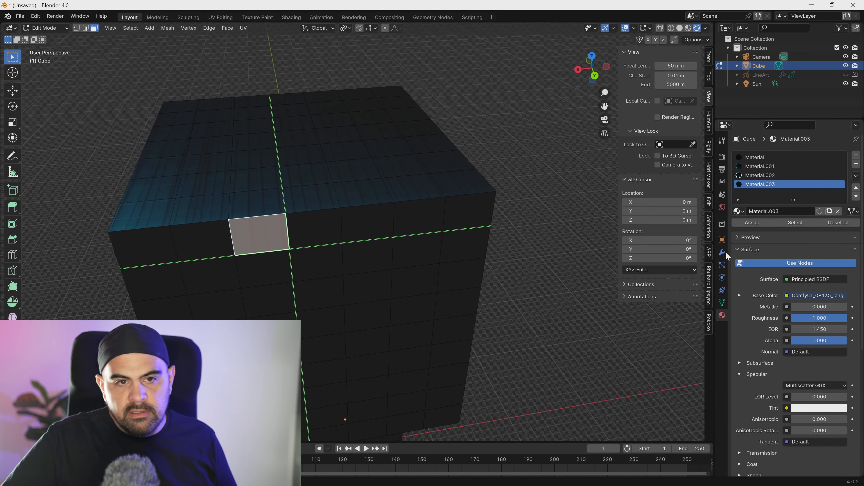
left_click(762, 157)
left_click(750, 221)
- Select only the roof faces that use Material.003 and inset them slightly to leave a thin rim around the roof
left_click(761, 184)
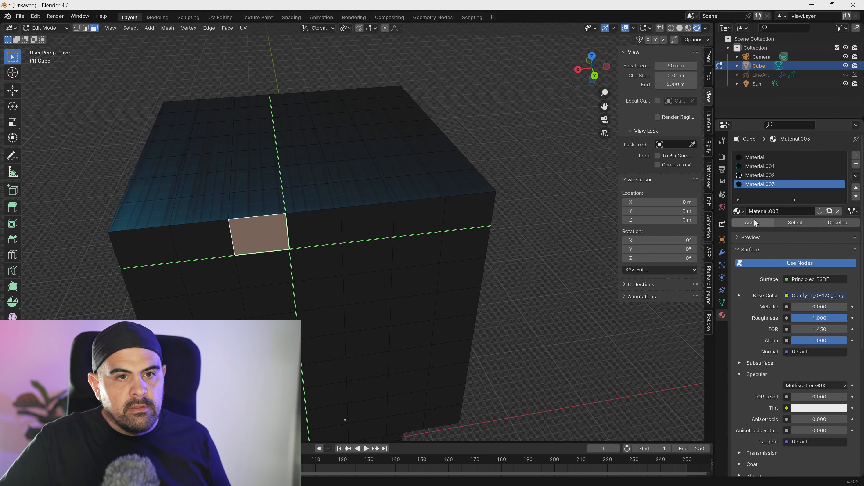
left_click(791, 221)
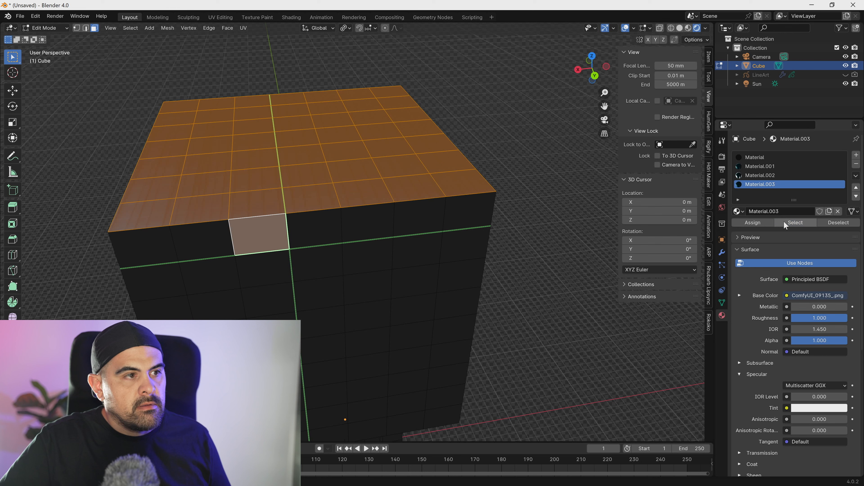
left_click(265, 205)
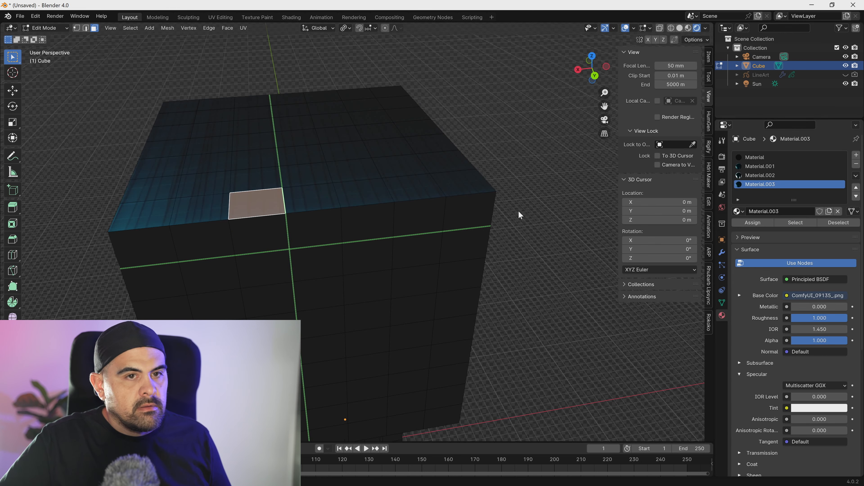
left_click(800, 225)
scroll(384, 197, "down", 2)
middle_click_drag(340, 192, 354, 210)
key("i")
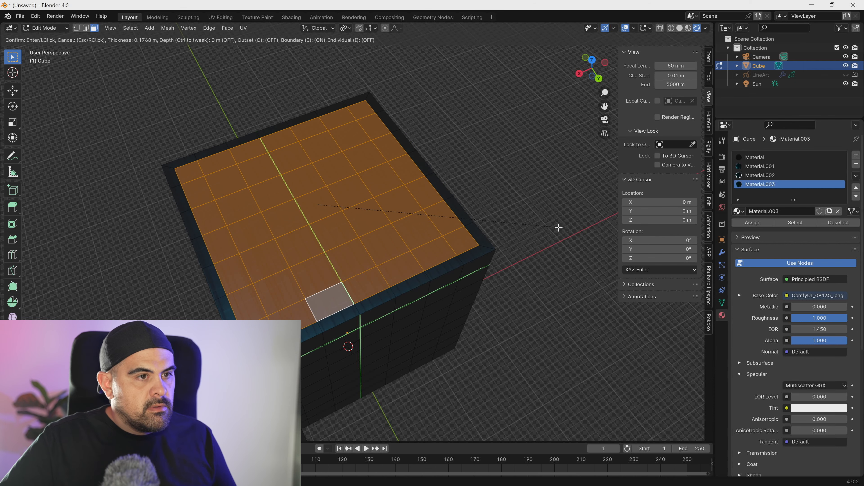
left_click(407, 228)
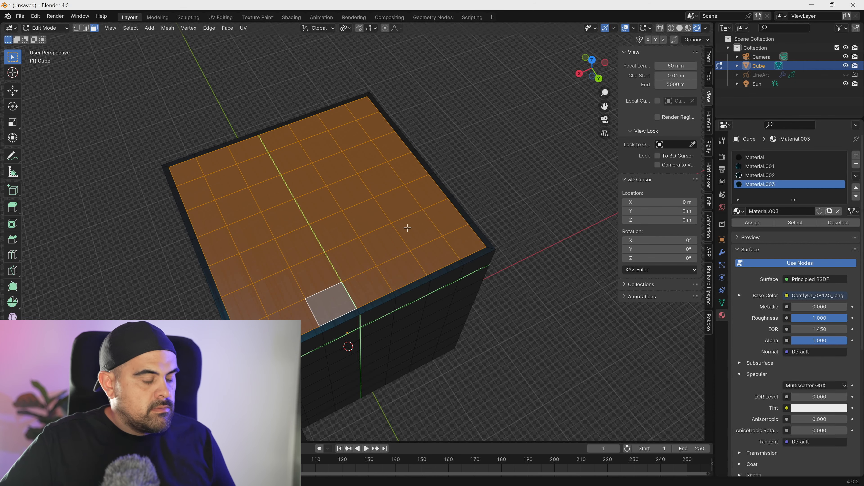
- Extrude the inset roof faces downward to form a low parapet, and return to Object Mode
middle_click_drag(309, 245, 322, 232)
key("e")
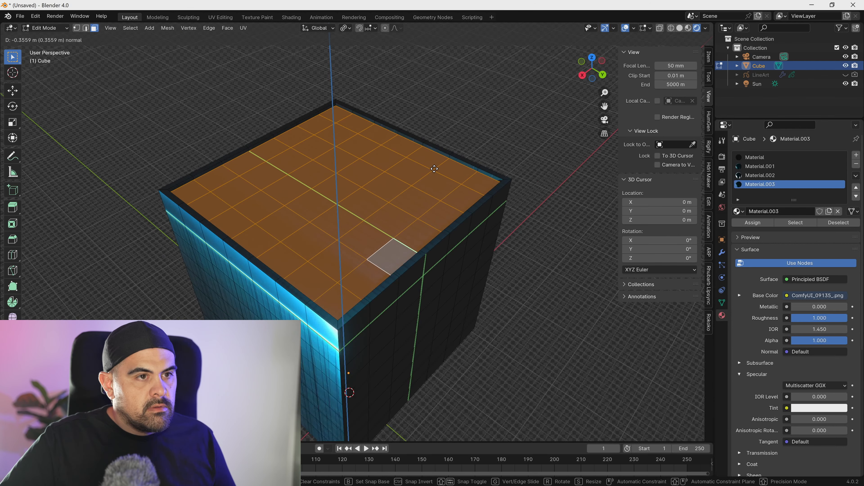
left_click(449, 170)
middle_click_drag(449, 170, 412, 197)
key("Tab")
middle_click_drag(413, 154, 417, 191)
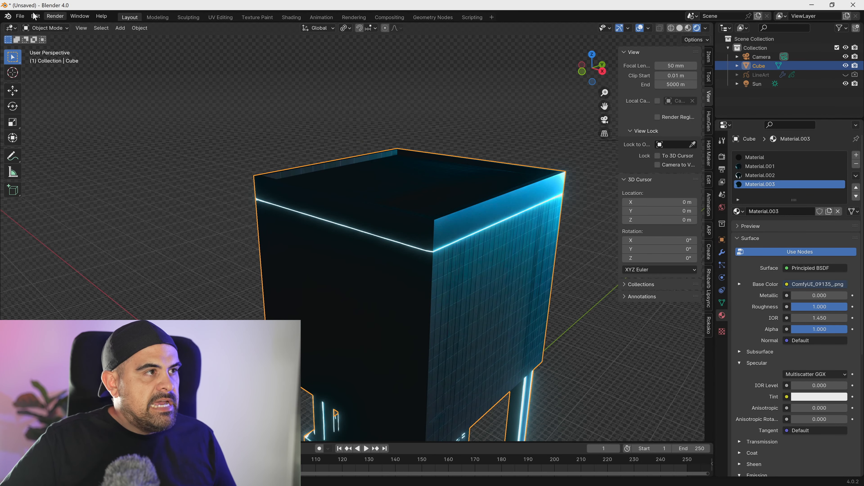
left_click(45, 27)
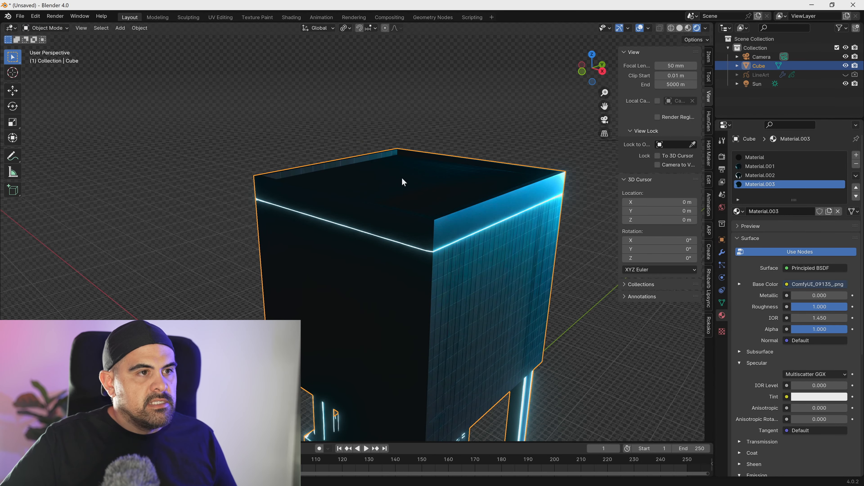
- Duplicate one roof face in place, separate it into its own object, and select that object
key("Tab")
left_click(401, 176)
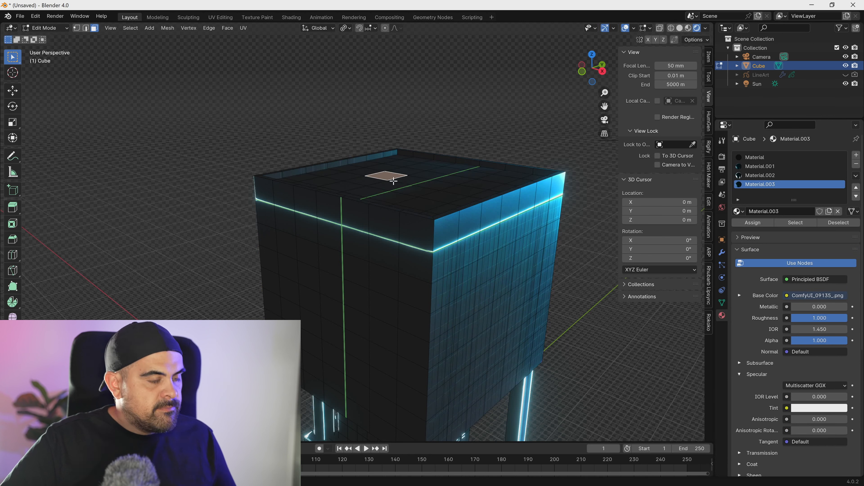
key("shift+d")
right_click(407, 156)
key("p")
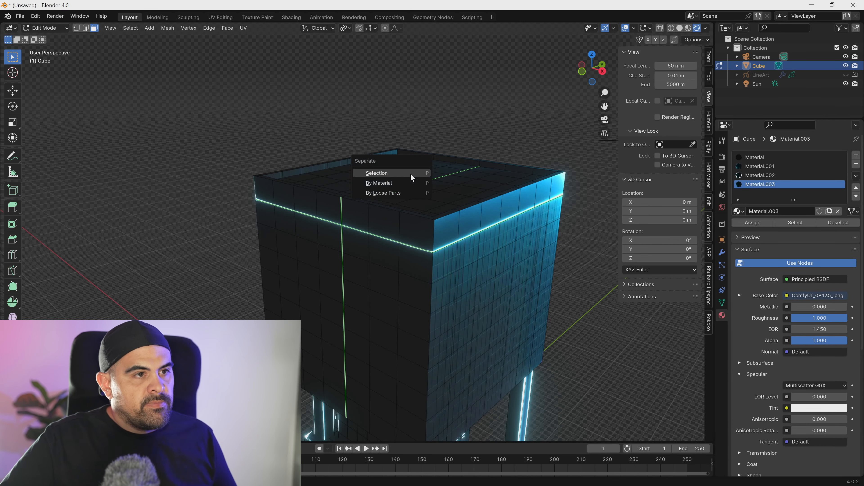
left_click(410, 173)
key("Tab")
left_click(391, 178)
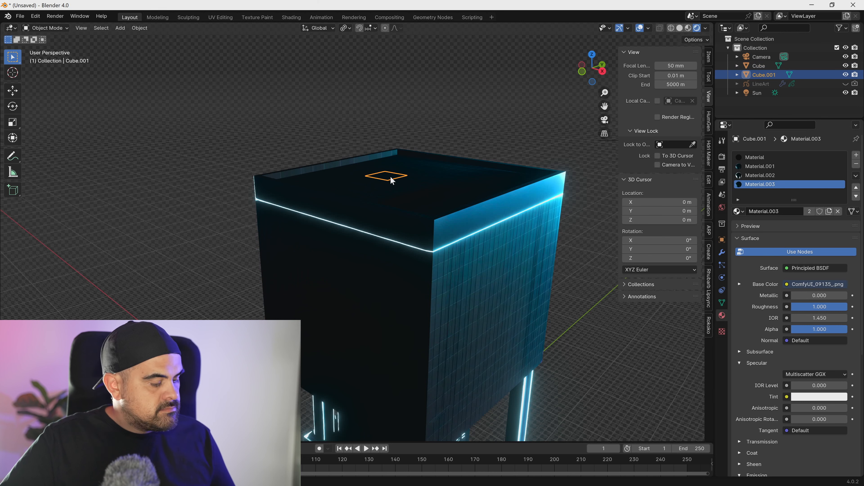
- Extrude the separated face about 11.67 m upward along Z and scale down its top face to make a tapered tower
key("z")
left_click(393, 168)
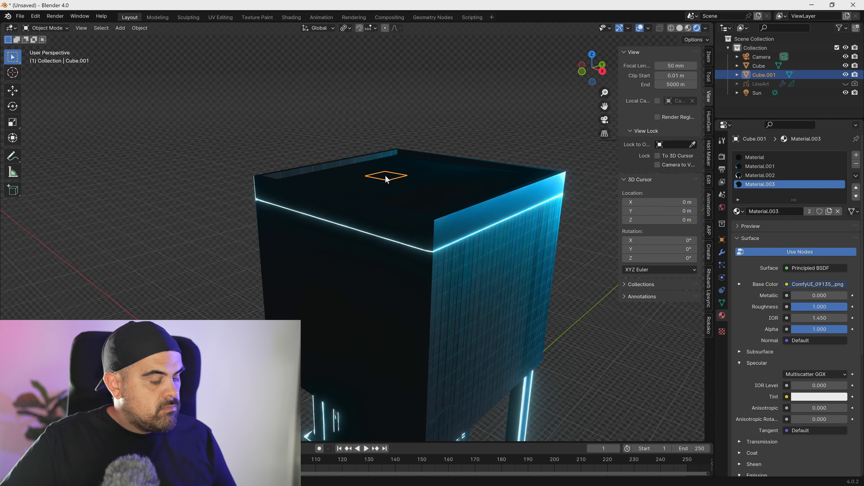
key("Tab")
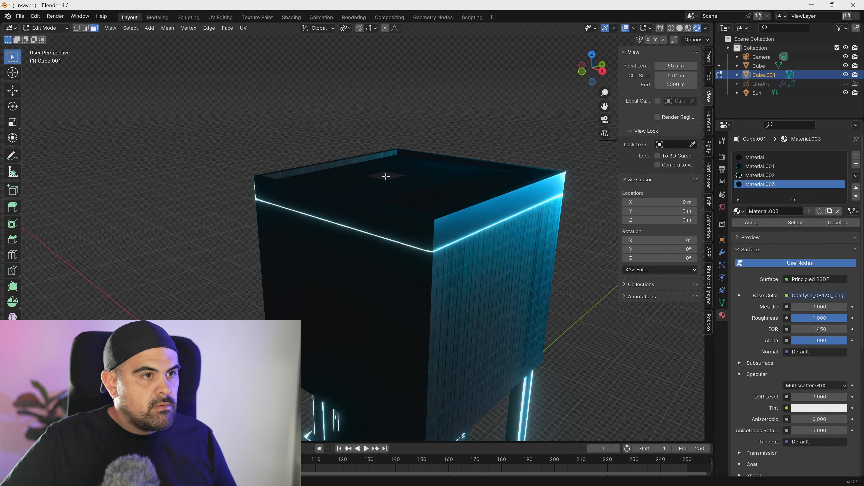
key("e")
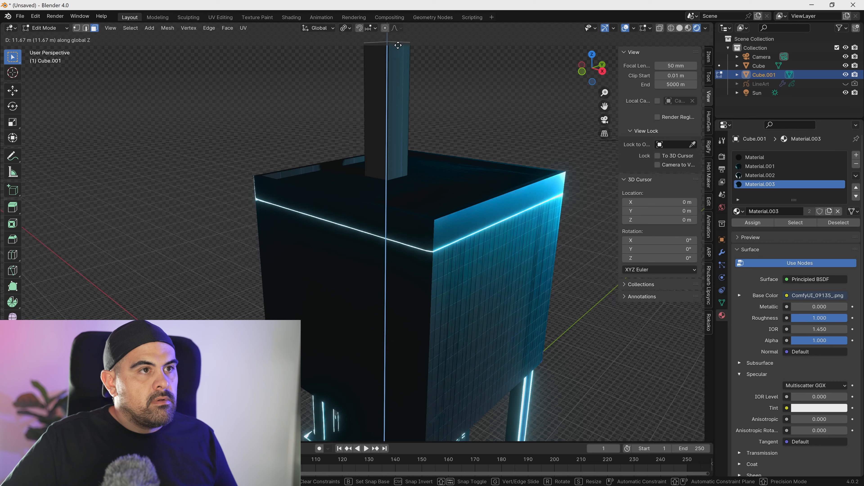
left_click(398, 46)
middle_click_drag(406, 78, 411, 142)
key("s")
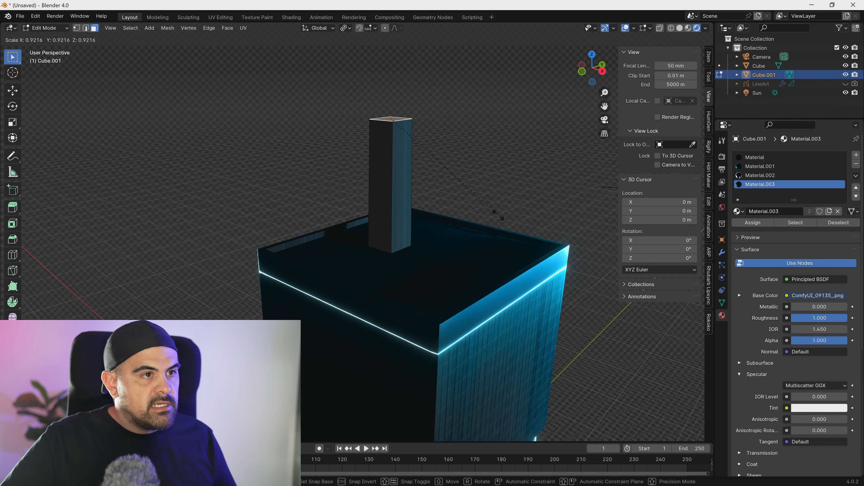
left_click(430, 143)
- Add six evenly spaced horizontal loop cuts along the tower and return to Object Mode
scroll(398, 194, "up", 5)
left_click(398, 194)
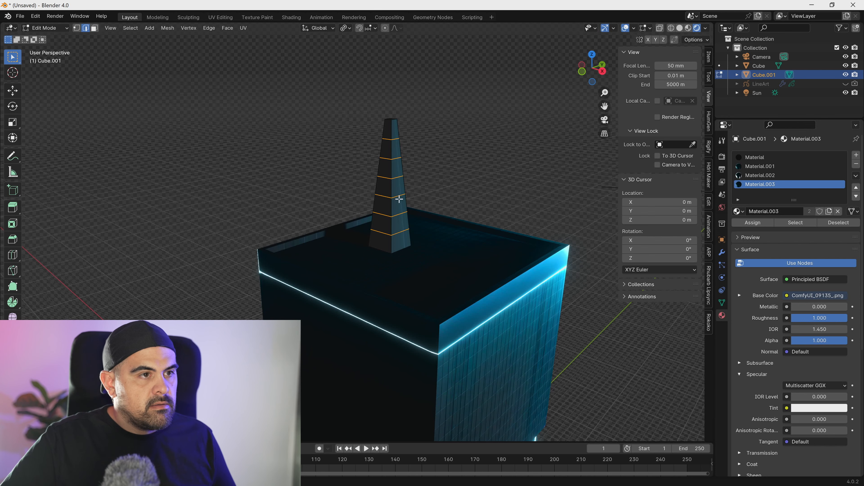
scroll(407, 241, "up", 3)
middle_click_drag(437, 215, 381, 273, "shift")
key("Tab")
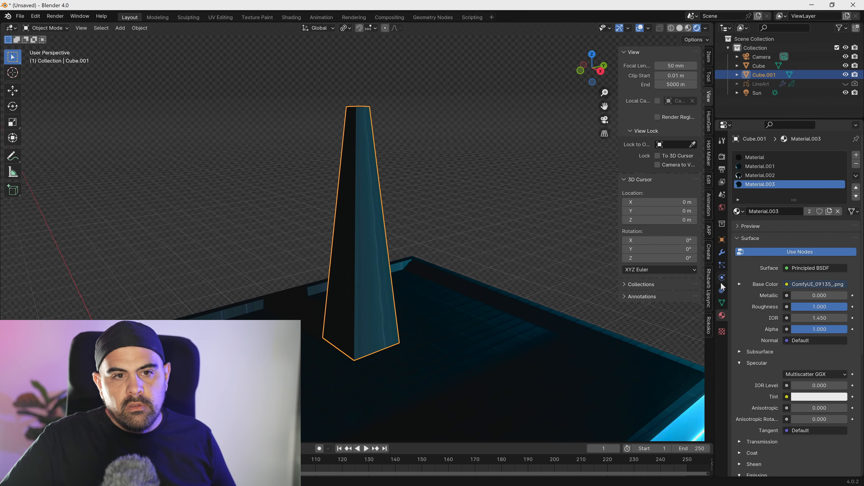
- Add a Wireframe modifier to the tapered tower
left_click(722, 253)
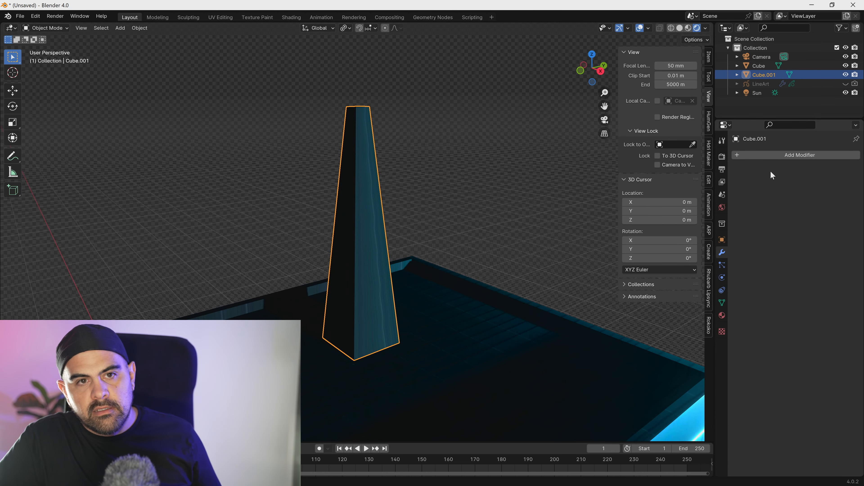
left_click(776, 159)
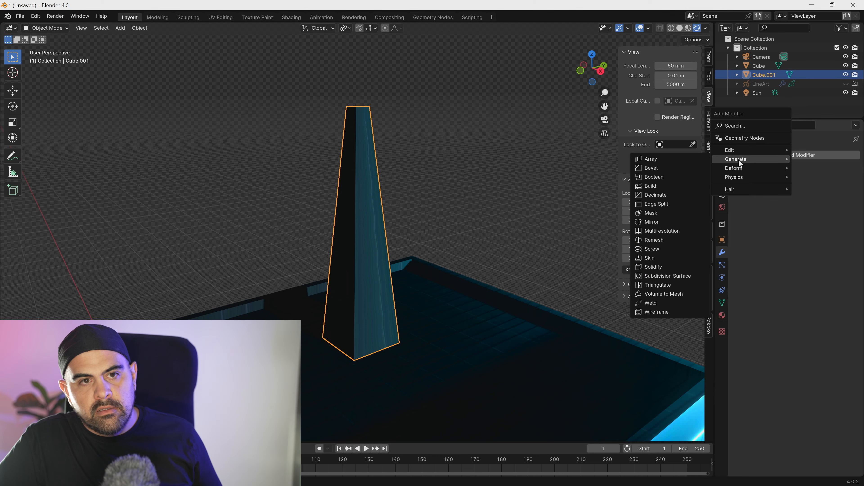
left_click(681, 312)
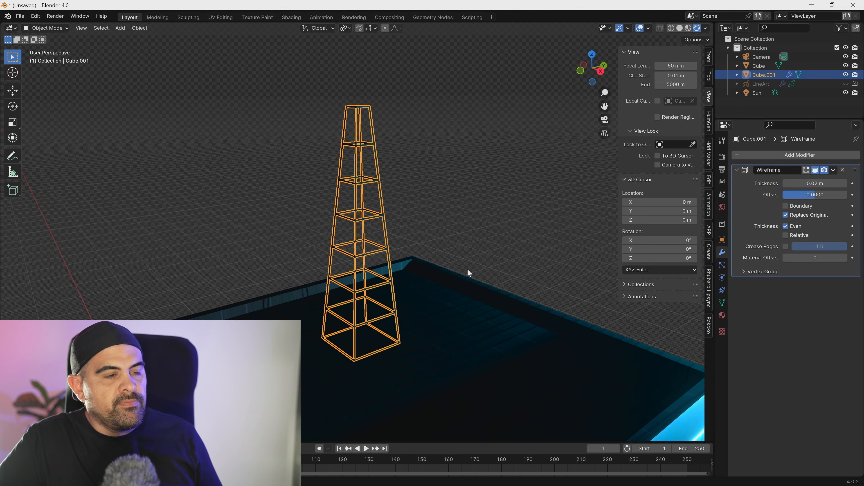
- Examine the wireframe tower on the roof through the camera, from several angles and close up
key("KP_0")
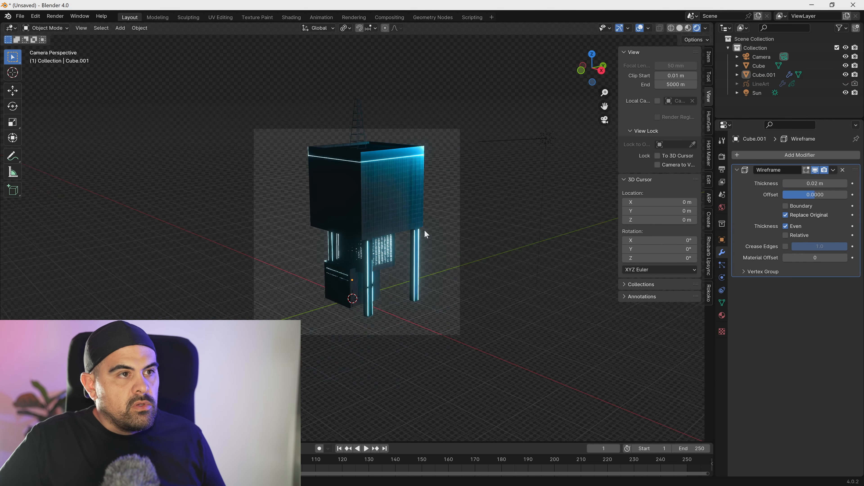
middle_click_drag(399, 259, 408, 293)
scroll(389, 251, "up", 5)
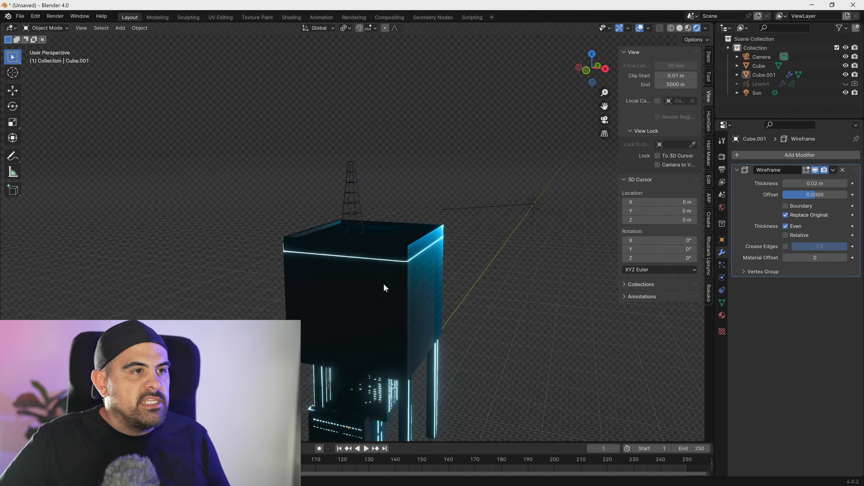
left_click(350, 198)
scroll(352, 199, "up", 6)
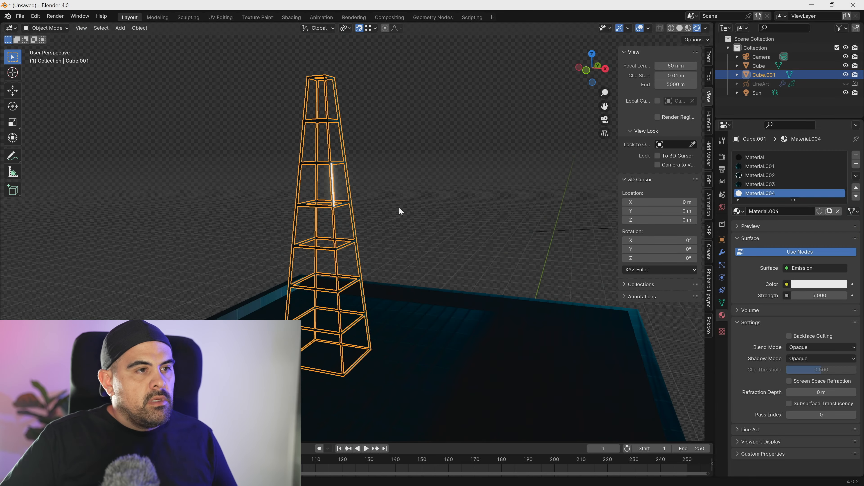
left_click(438, 233)
middle_click_drag(438, 230, 388, 237)
scroll(429, 199, "down", 10)
scroll(387, 237, "up", 7)
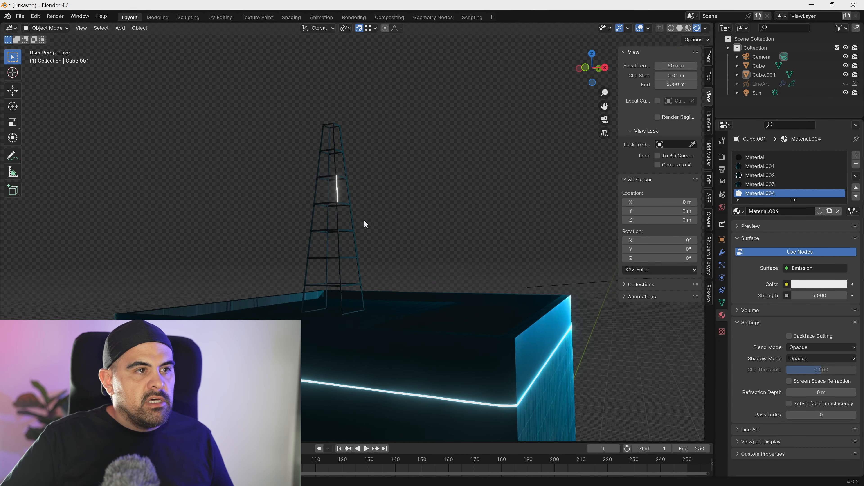
scroll(364, 220, "down", 2)
scroll(327, 229, "up", 4)
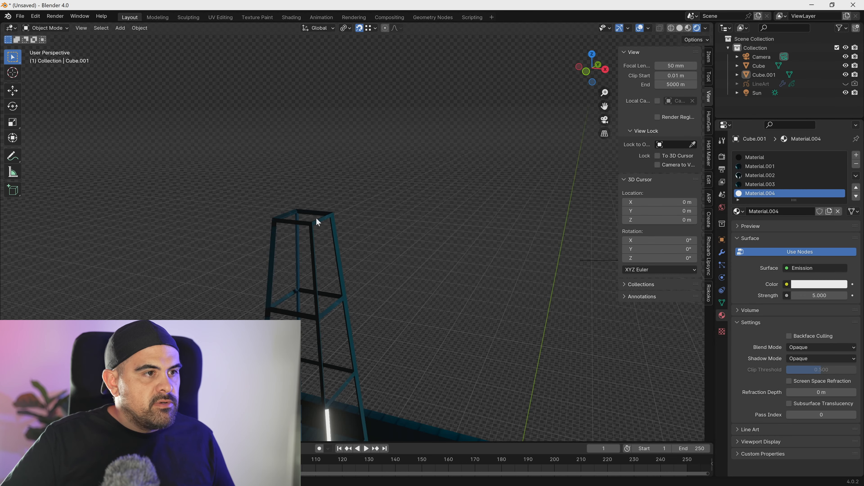
- Select the ring of faces at the top of the wireframe tower and snap the 3D cursor to its centre
middle_click_drag(316, 217, 324, 249, "shift")
left_click(336, 248)
key("Tab")
key("Tab")
key("Tab")
left_click(337, 249)
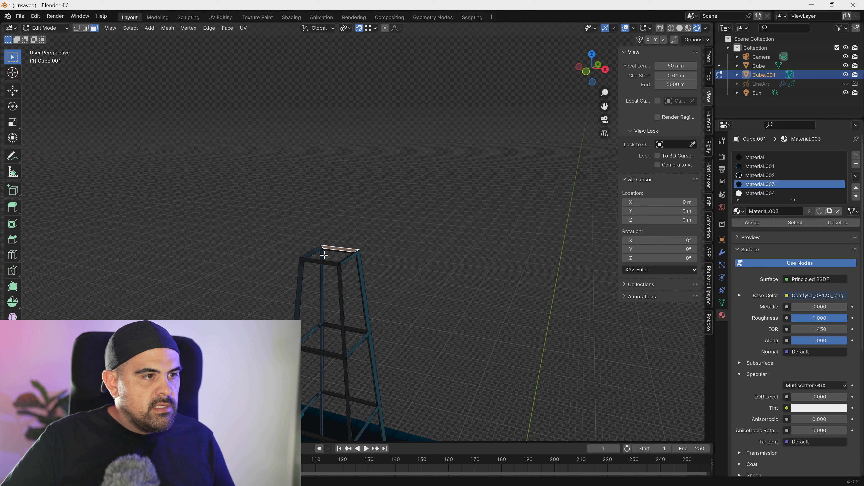
left_click(322, 247, "alt")
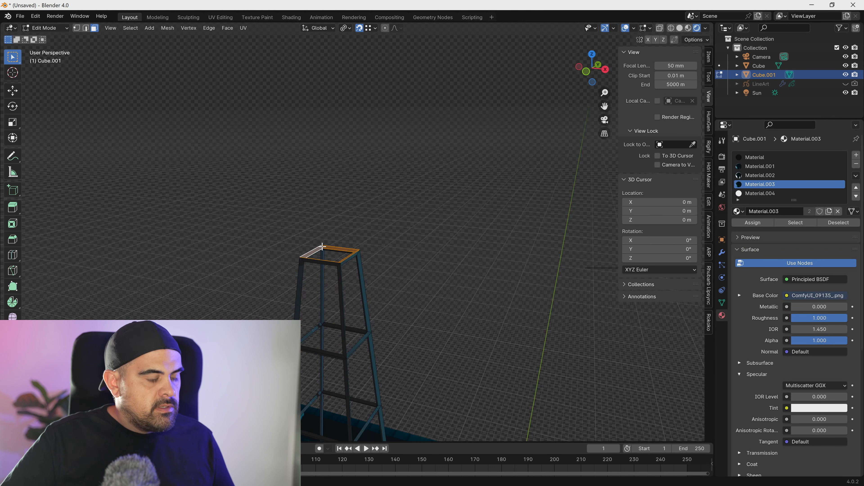
key("shift+s")
left_click(317, 298)
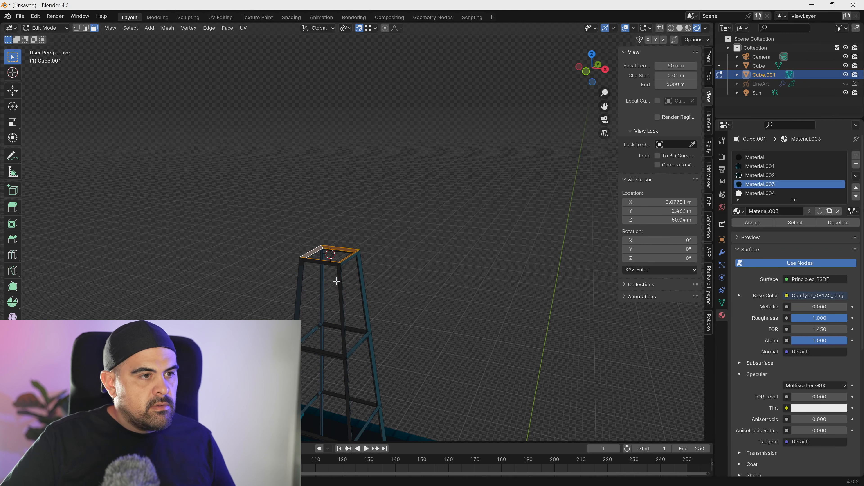
key("shift+a")
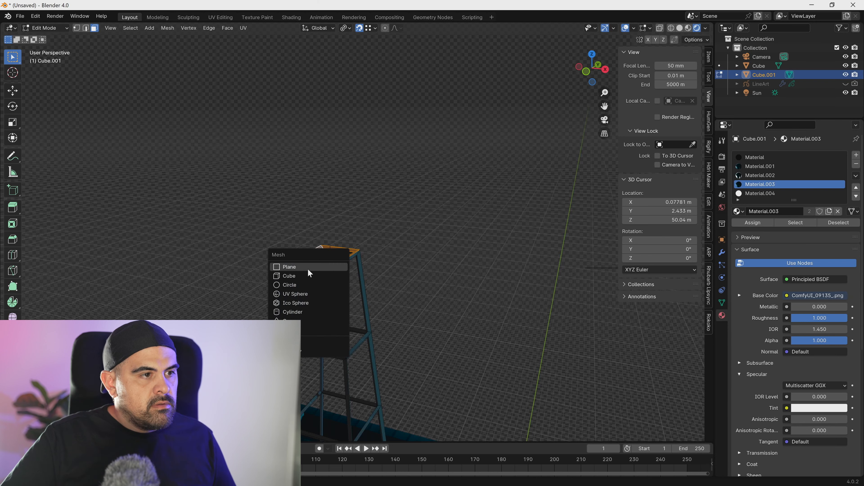
left_click(300, 286)
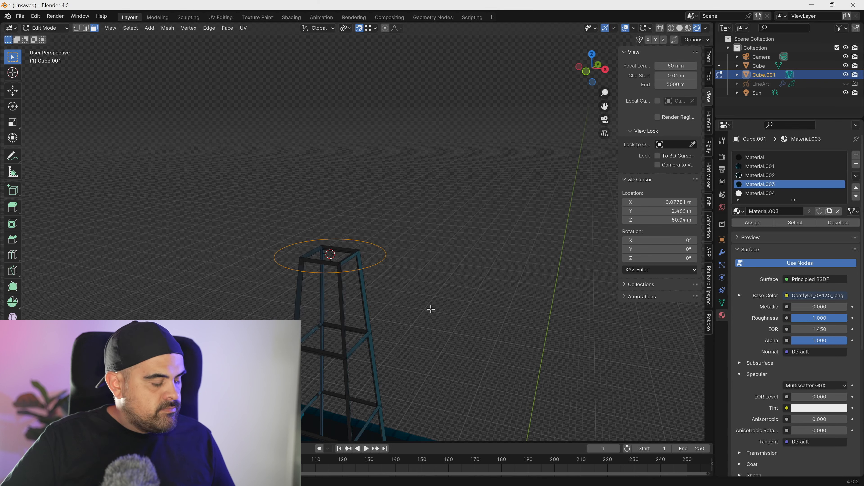
key("ctrl+z")
- Add a UV sphere at the 3D cursor, scale it to about 0.087 and raise it about 0.33 m above the tower top
key("shift+a")
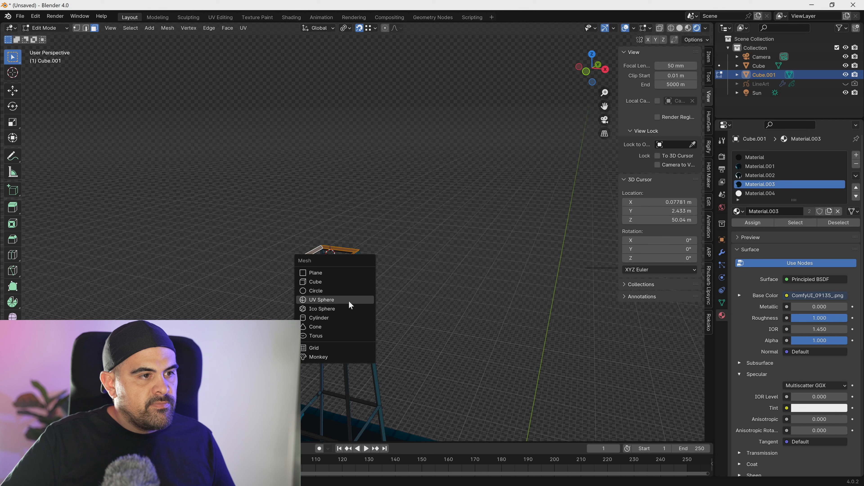
left_click(348, 301)
key("s")
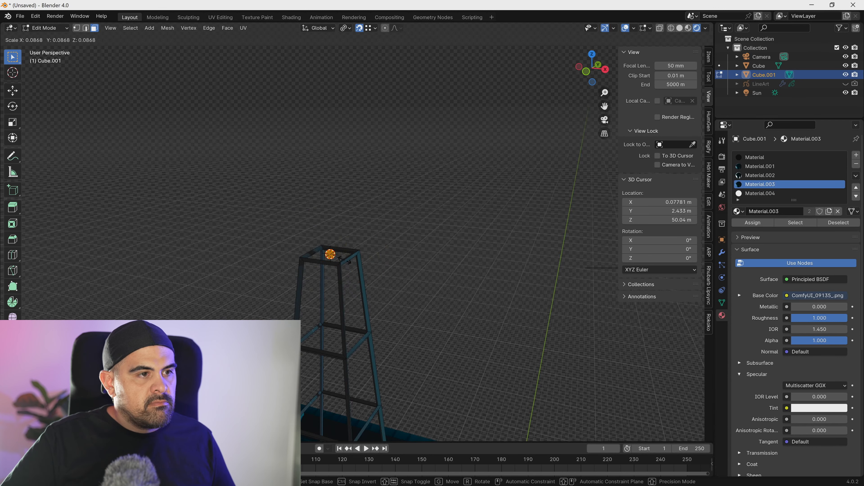
left_click(348, 261)
key("g")
key("z")
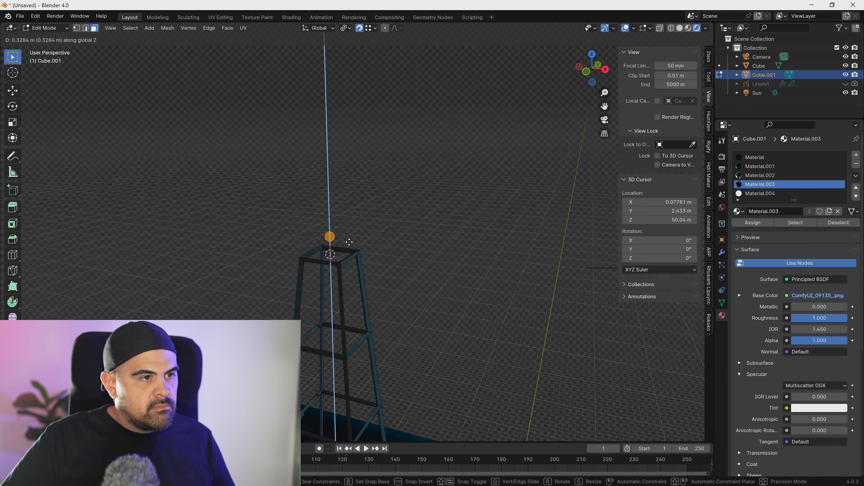
left_click(349, 242)
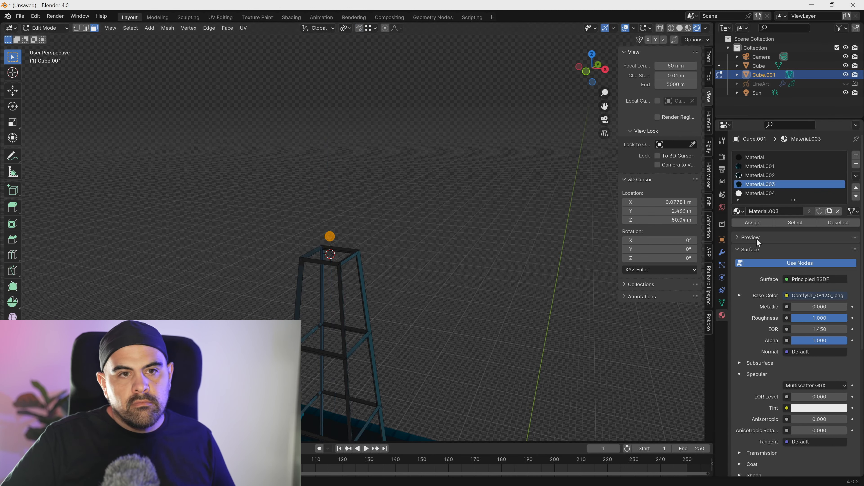
- Assign the emissive Material.004 to the sphere, return to Object Mode and adjust the material's emission strength
left_click(765, 193)
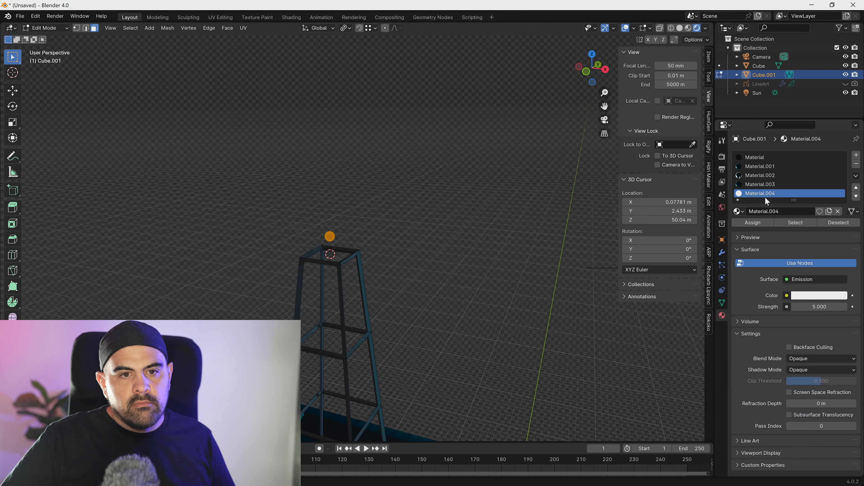
left_click(750, 226)
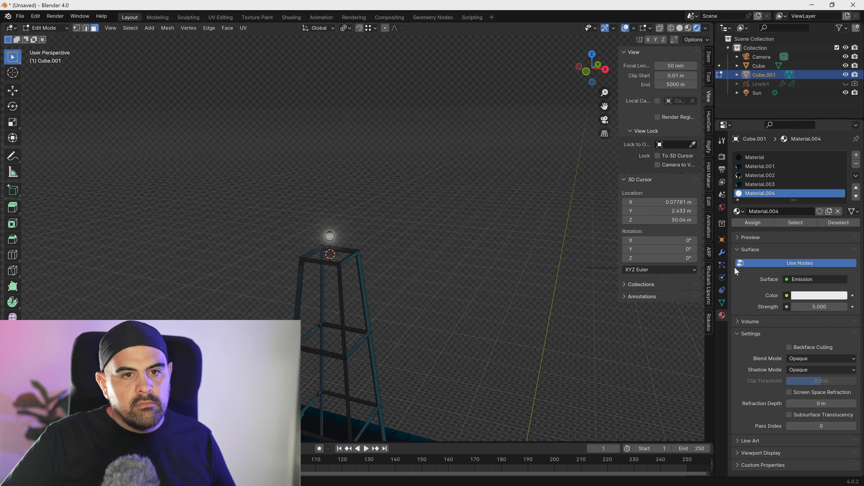
key("Tab")
scroll(436, 252, "down", 4)
middle_click_drag(427, 264, 425, 241)
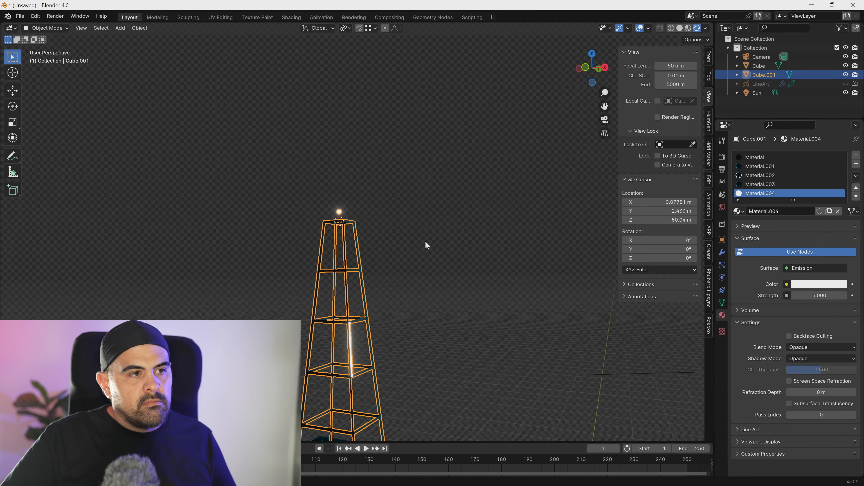
scroll(347, 262, "down", 4)
middle_click_drag(347, 263, 423, 200)
left_click_drag(826, 296, 837, 296)
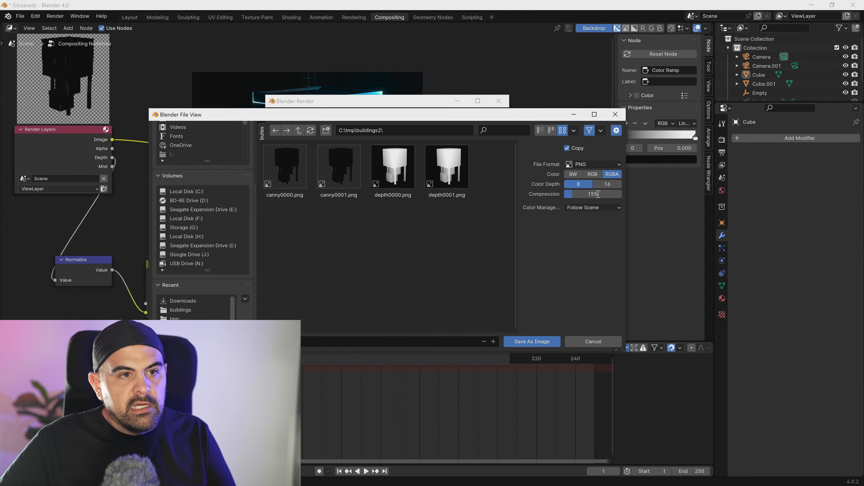
- Save the render into C:\tmp\buildings2 as an 8-bit RGB PNG with 0% compression, and switch to ComfyUI
left_click_drag(595, 195, 565, 195)
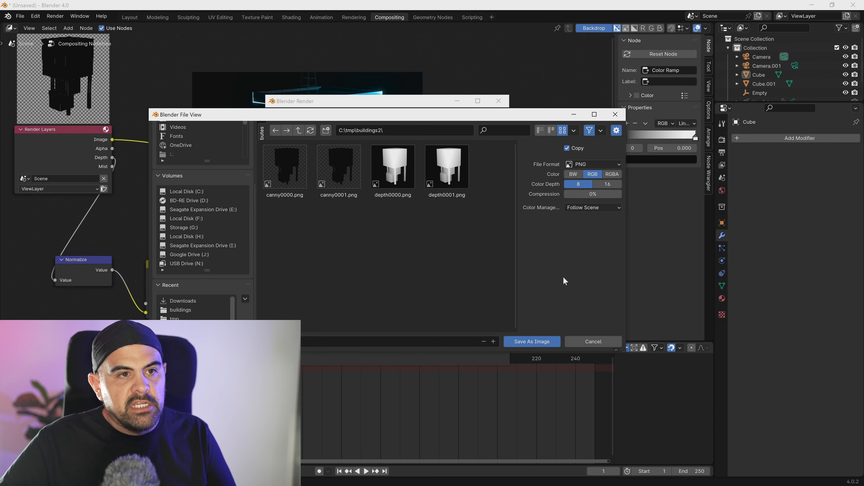
left_click(544, 342)
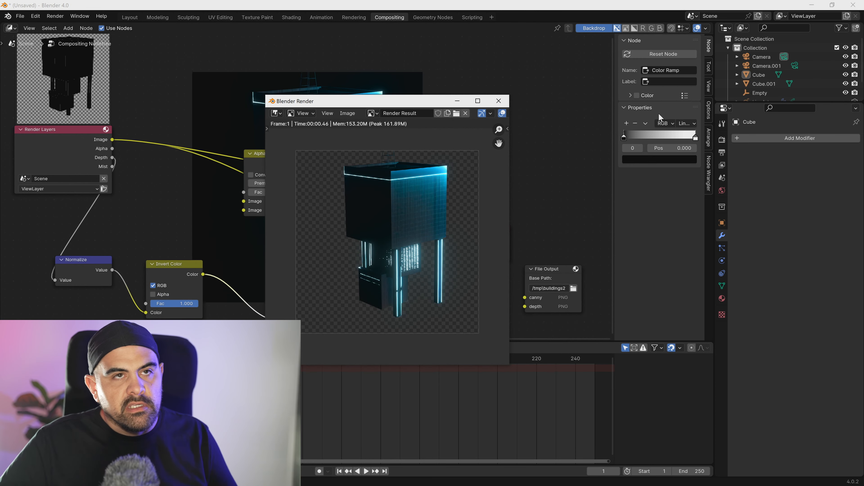
left_click(812, 7)
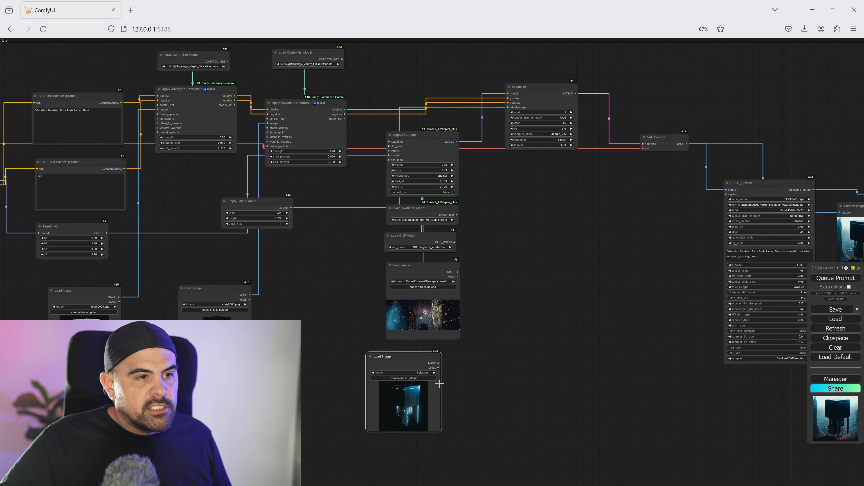
- Feed the loaded colour render through a VAE Encode node into the KSampler's latent input, and set denoise to 0.40
left_click_drag(411, 272, 408, 272)
left_click_drag(345, 377, 229, 372)
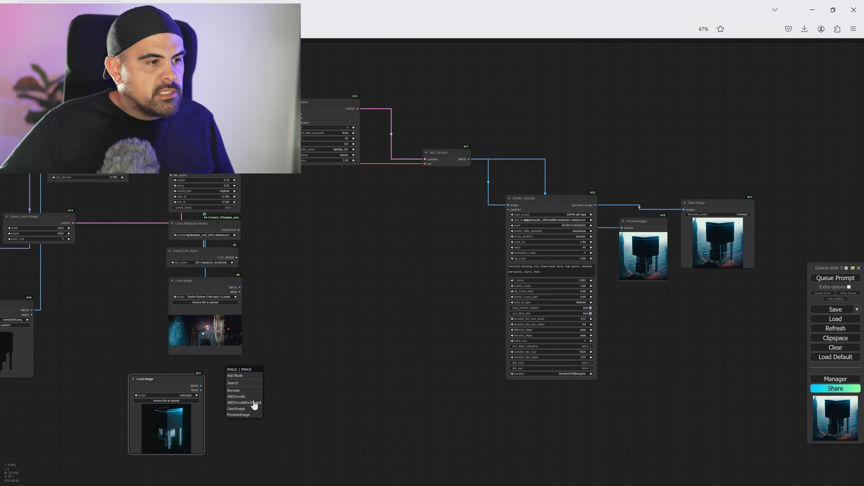
left_click(244, 397)
left_click_drag(462, 405, 777, 432)
scroll(269, 320, "down", 2)
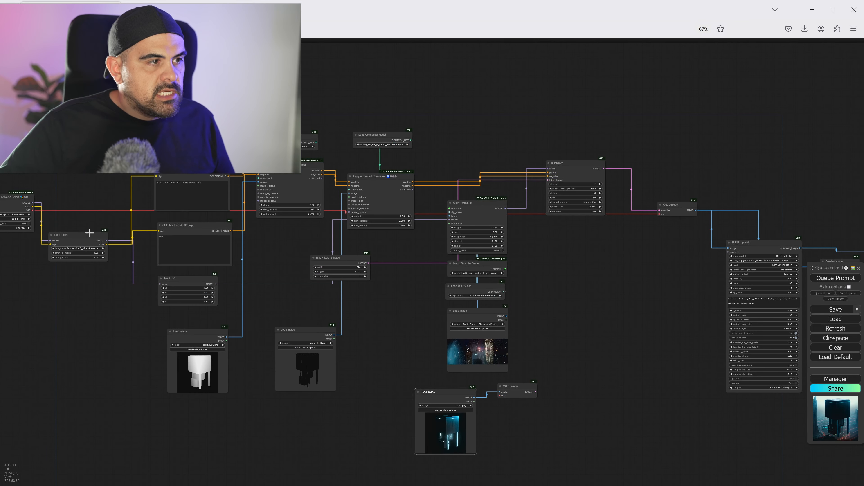
left_click_drag(33, 210, 439, 223)
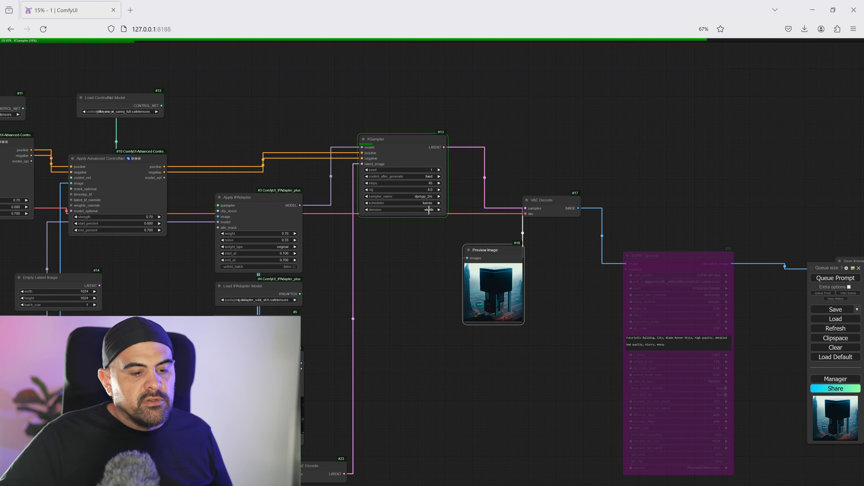
left_click(429, 210)
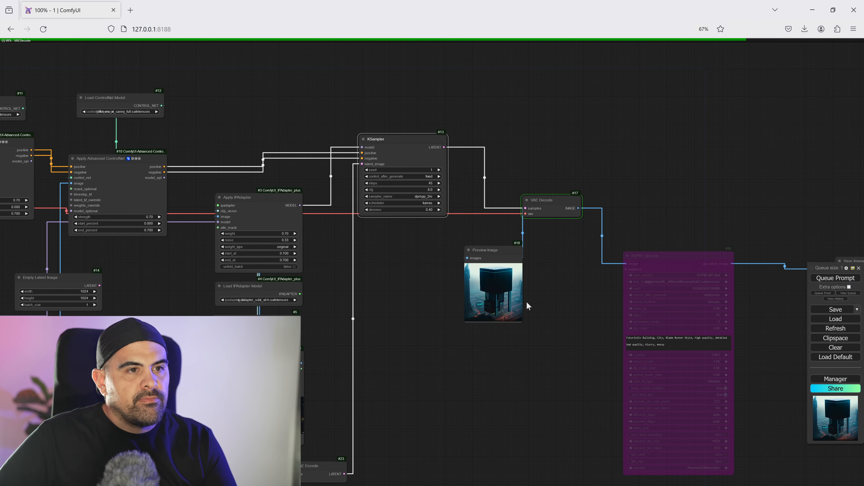
- Examine the generated preview up close, checking the antenna, roof edge, facade and lit lower sections of the building
scroll(510, 298, "up", 20)
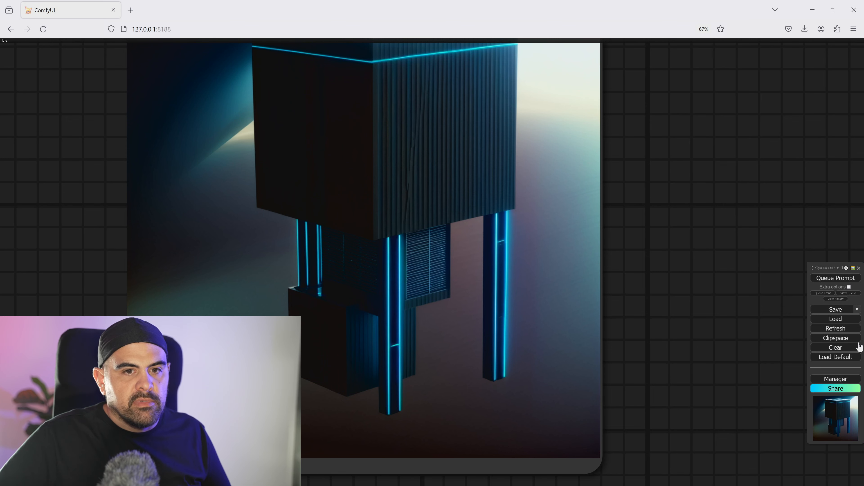
scroll(635, 281, "down", 10)
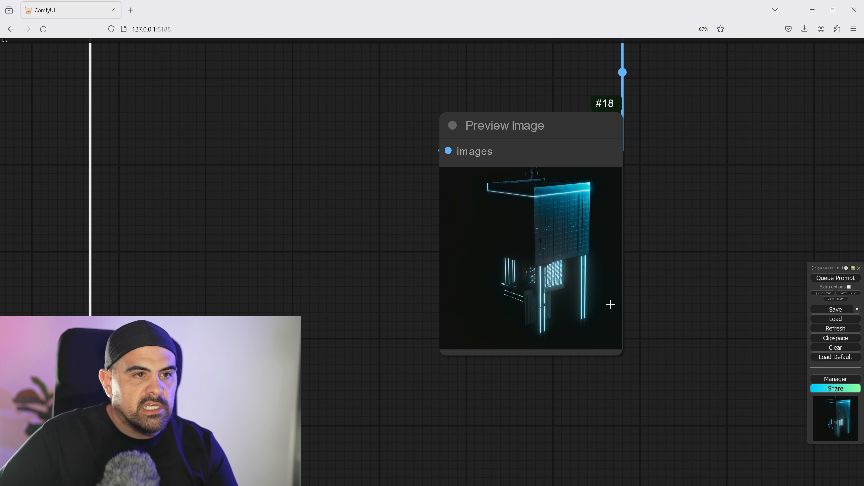
scroll(571, 221, "up", 12)
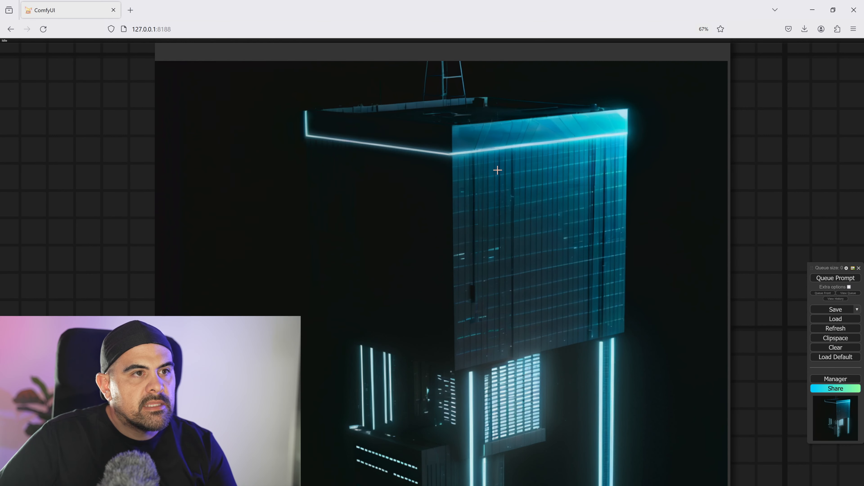
scroll(497, 170, "up", 1)
left_click_drag(497, 170, 491, 258)
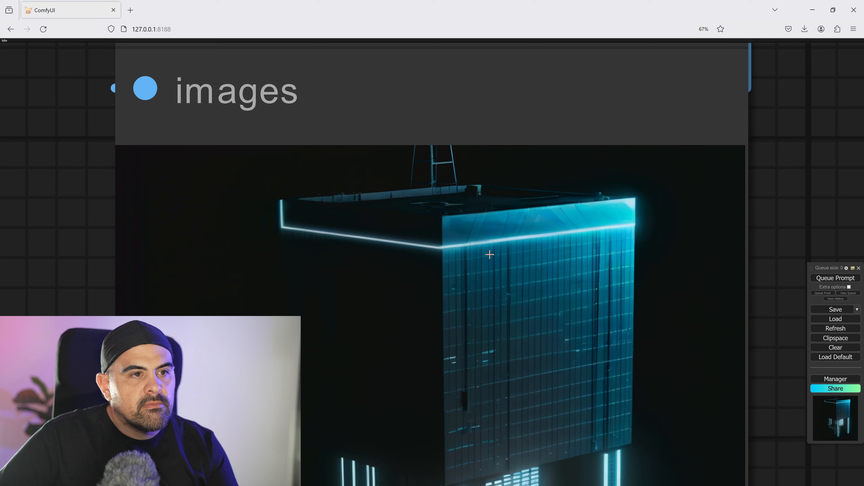
scroll(464, 309, "down", 3)
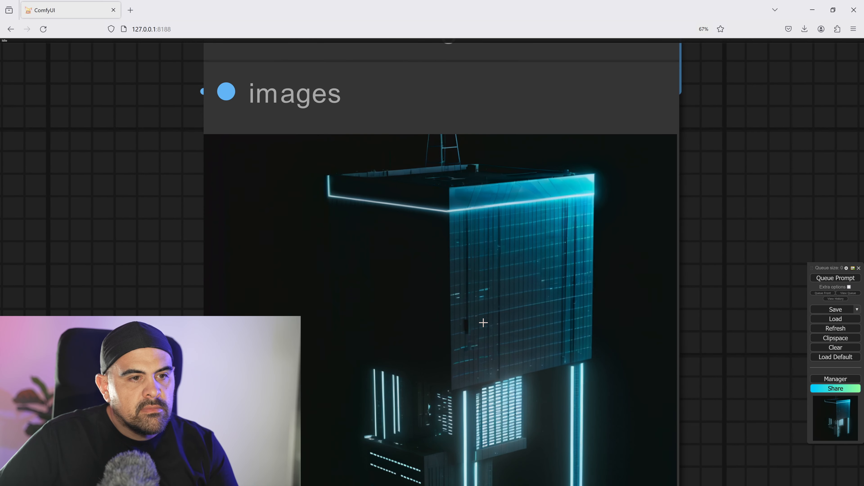
left_click_drag(526, 324, 559, 208)
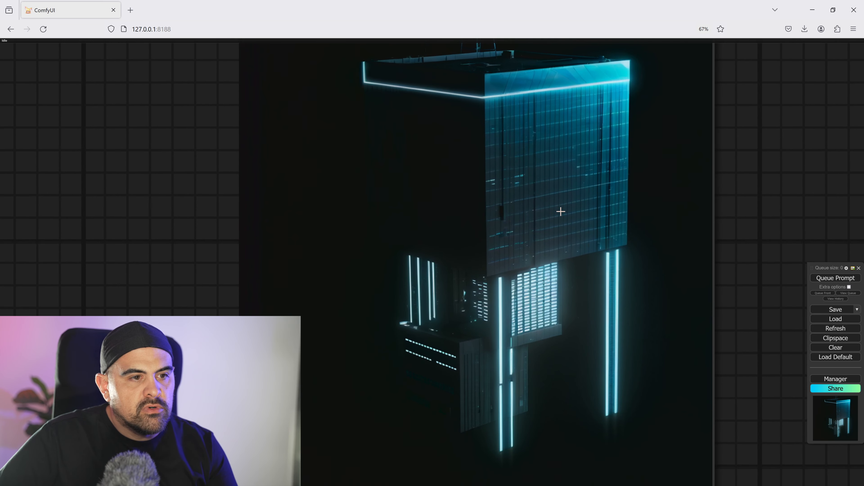
scroll(469, 347, "up", 3)
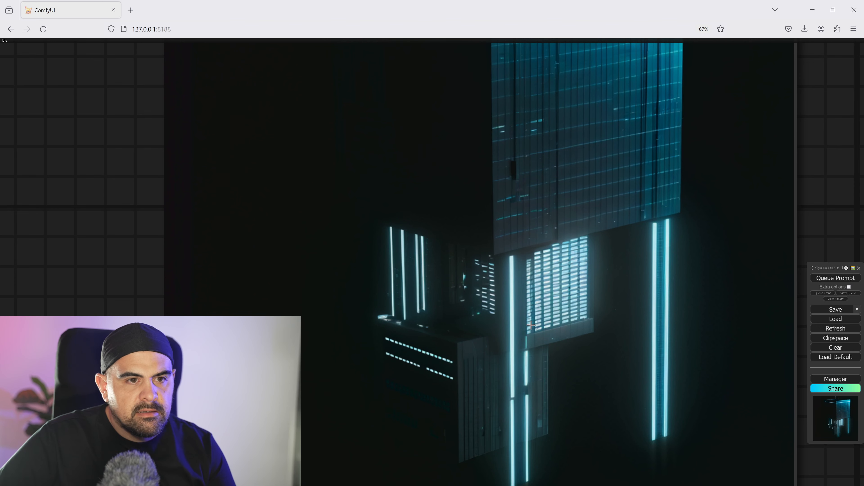
middle_click_drag(568, 147, 571, 298)
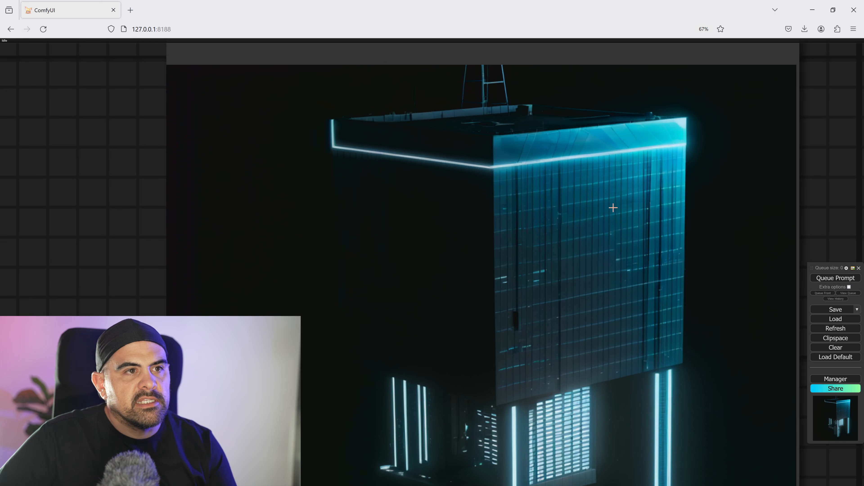
scroll(613, 208, "down", 3)
scroll(572, 260, "down", 4)
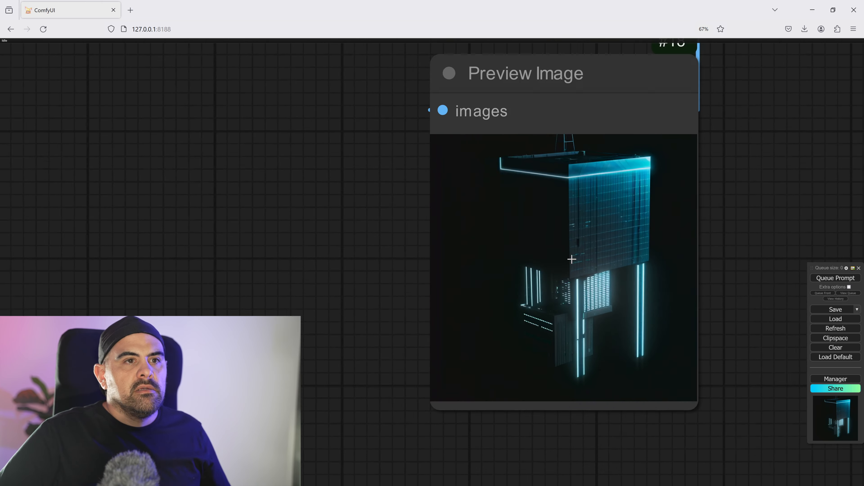
- Re-enable the bypassed SUPIR_Upscale node and queue the prompt
scroll(573, 258, "down", 16)
middle_click_drag(568, 254, 279, 202)
left_click(517, 370)
key("ctrl+b")
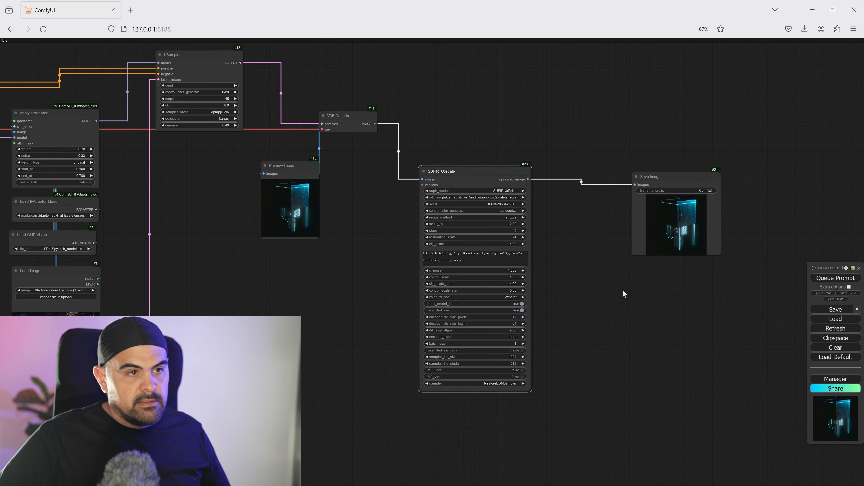
left_click(854, 277)
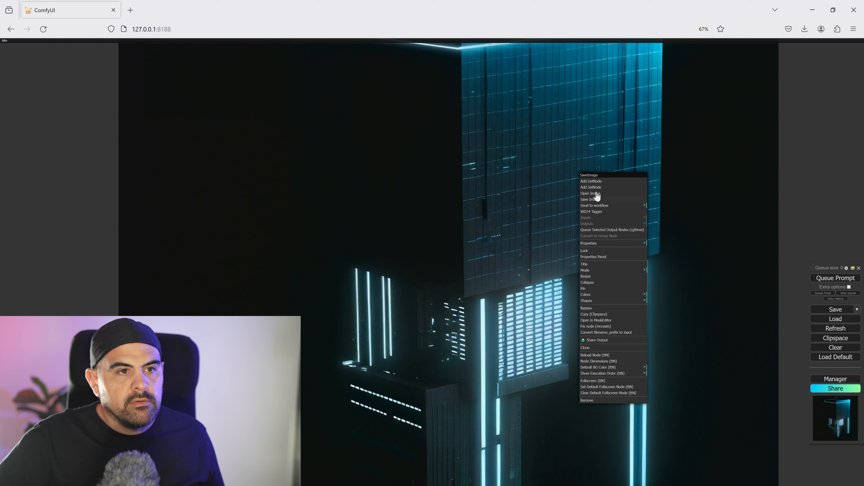
- Save the upscaled image from the Save Image node and switch back to Blender
left_click(596, 199)
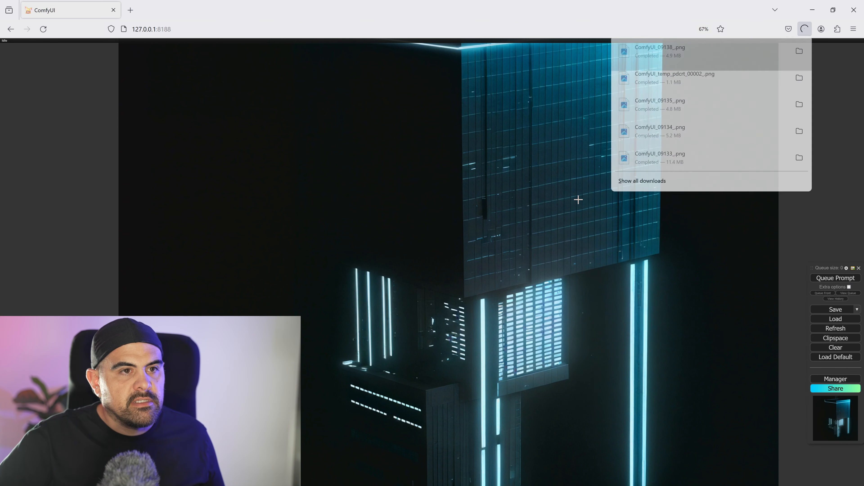
left_click(812, 10)
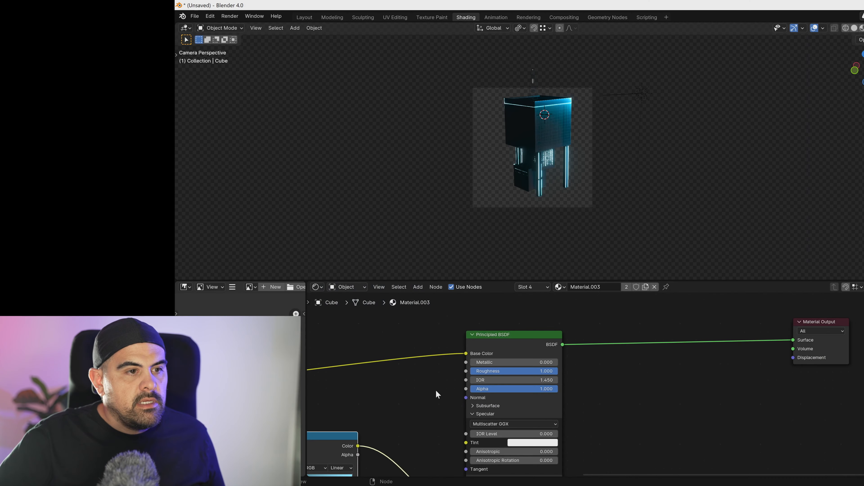
- Open the node tree of Material.001 in Slot 2 of the building cube and try to duplicate its projection nodes
middle_click_drag(598, 373, 669, 293)
scroll(664, 349, "down", 6)
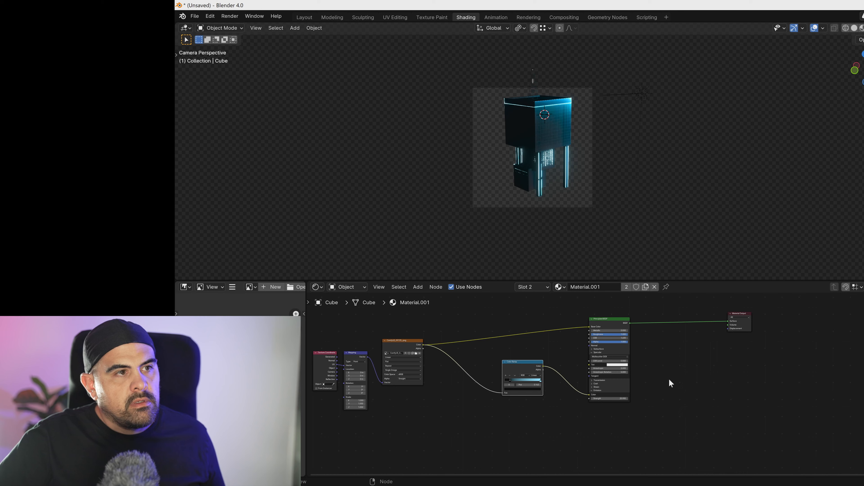
middle_click_drag(467, 394, 528, 406)
left_click_drag(362, 339, 488, 424)
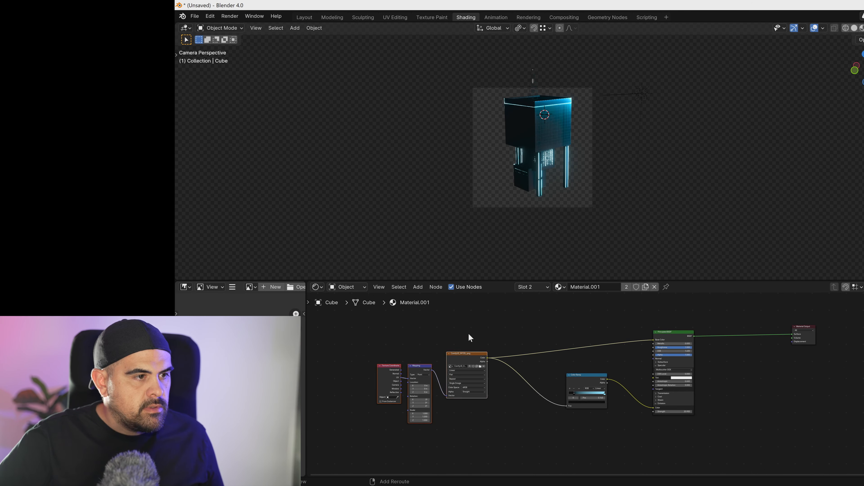
middle_click_drag(664, 355, 642, 325)
left_click(654, 315)
left_click_drag(355, 313, 723, 398, "ctrl")
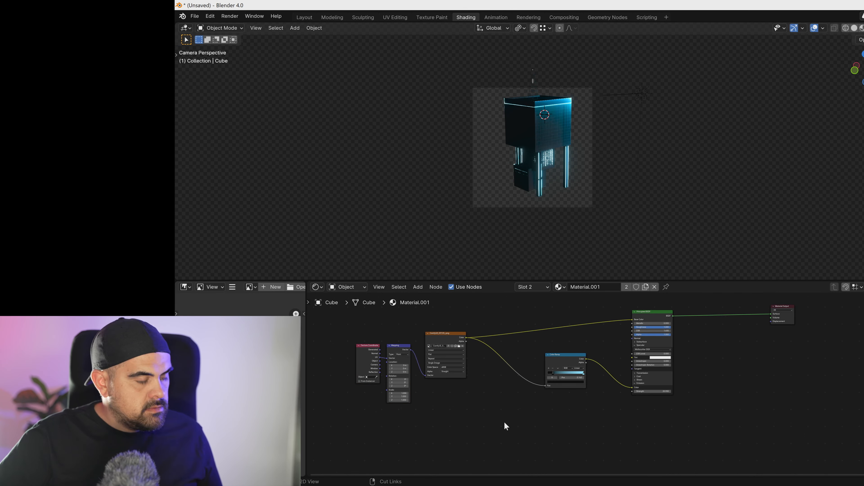
key("ctrl+v")
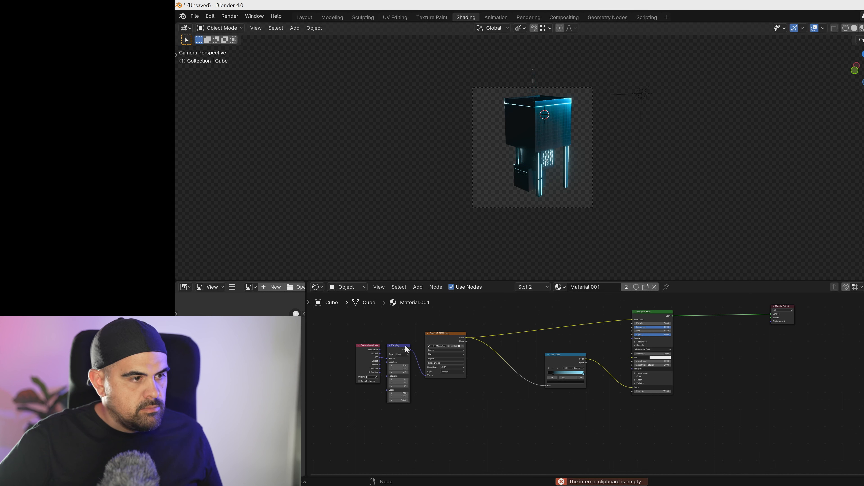
- Duplicate Material.001's nodes except Material Output, place them below the originals, and load ComfyUI_09138_.png into the copied Image Texture node
left_click_drag(352, 316, 659, 411)
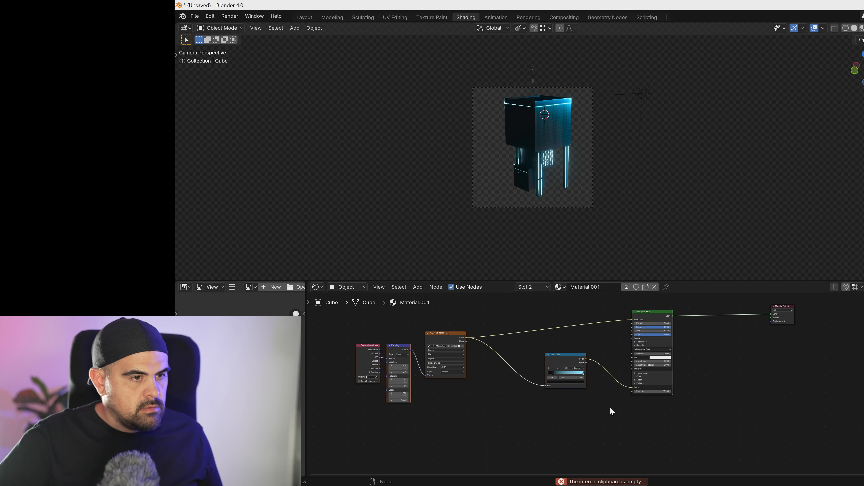
key("ctrl+c")
key("ctrl+v")
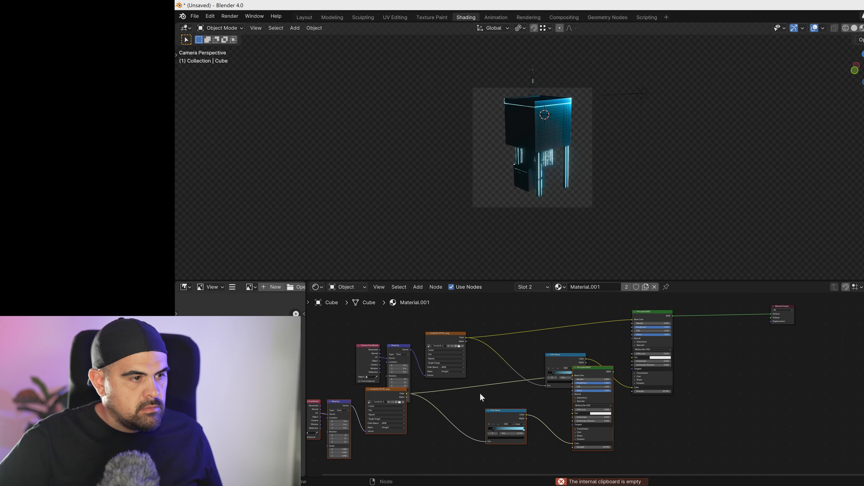
left_click_drag(387, 397, 449, 434)
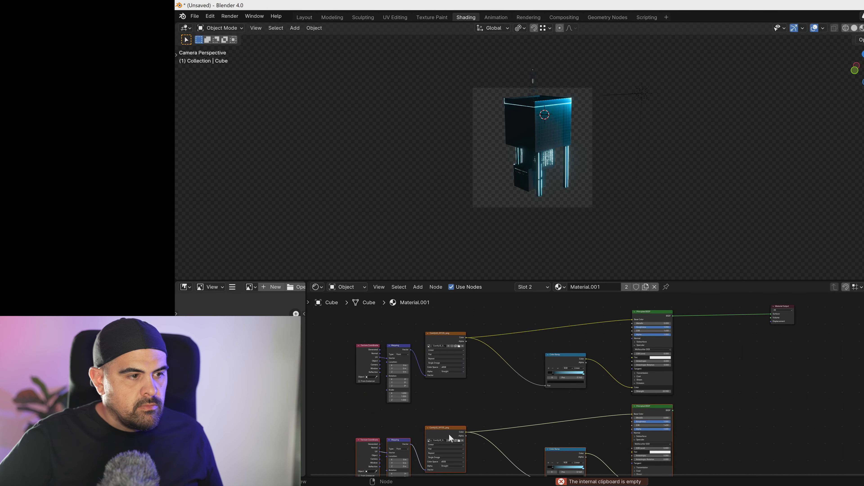
left_click(462, 441)
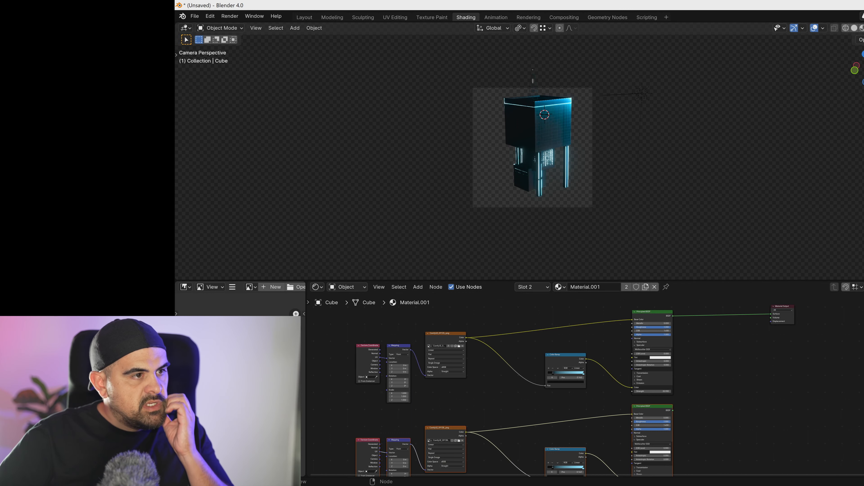
- Combine the original and duplicated Principled BSDF outputs in a Mix Shader and connect it to the Material Output's Surface
middle_click_drag(513, 420, 437, 430)
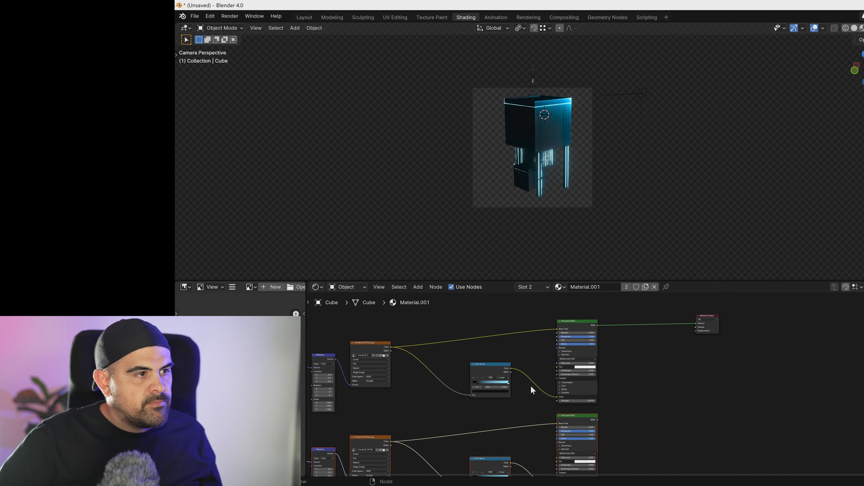
middle_click_drag(539, 384, 420, 391)
scroll(638, 395, "up", 12)
scroll(710, 372, "down", 8)
middle_click_drag(760, 357, 499, 382)
middle_click_drag(658, 361, 571, 443)
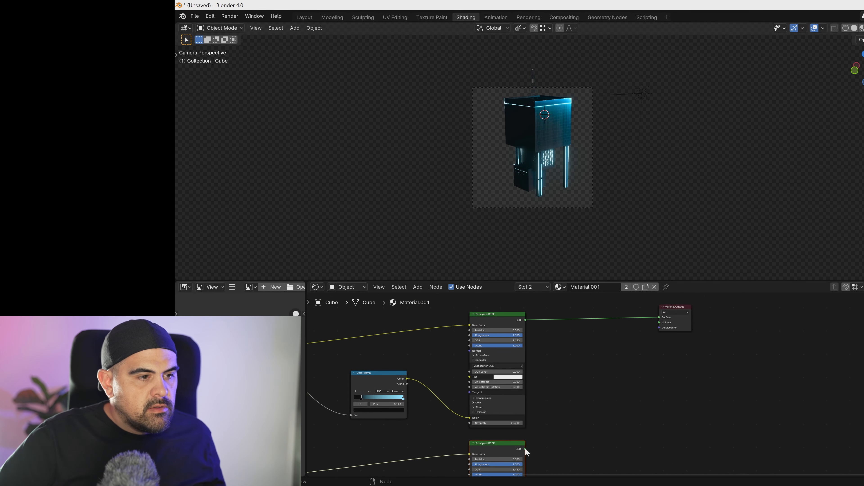
left_click_drag(523, 449, 594, 372)
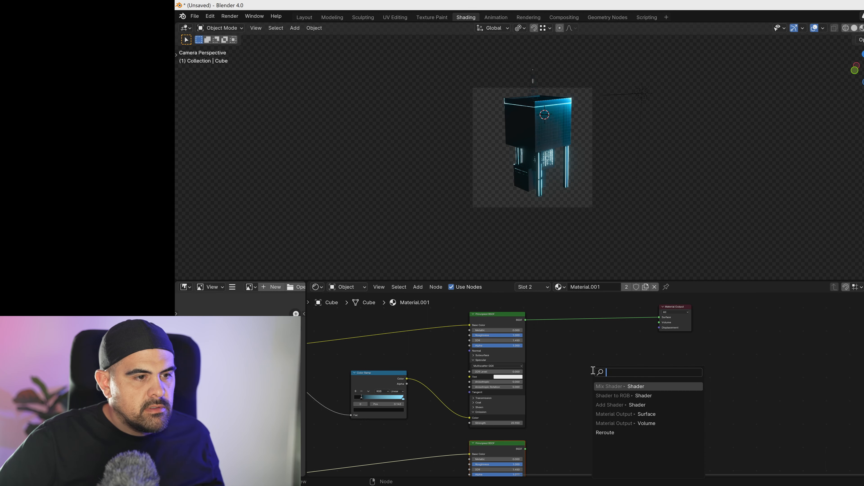
left_click(635, 386)
left_click(620, 371)
left_click_drag(525, 320, 660, 321)
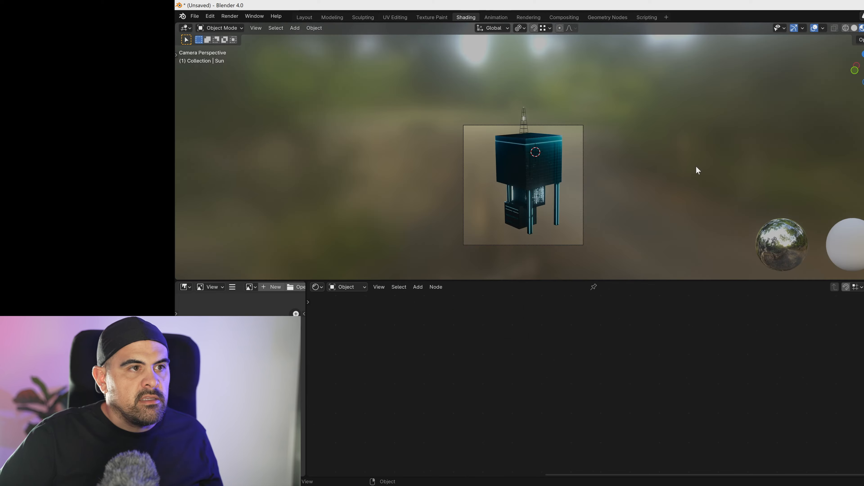
- Select the building cube and set its Mix Shader factor to 0.5
scroll(587, 178, "up", 3)
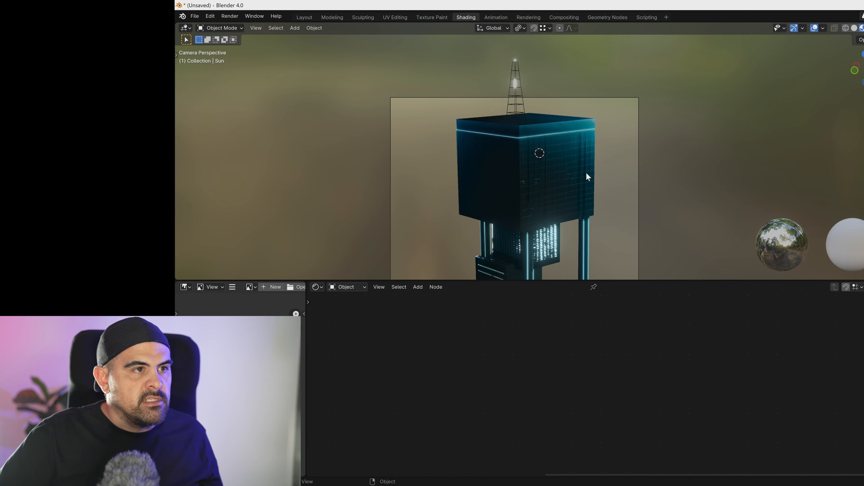
left_click(563, 172)
scroll(615, 359, "down", 2)
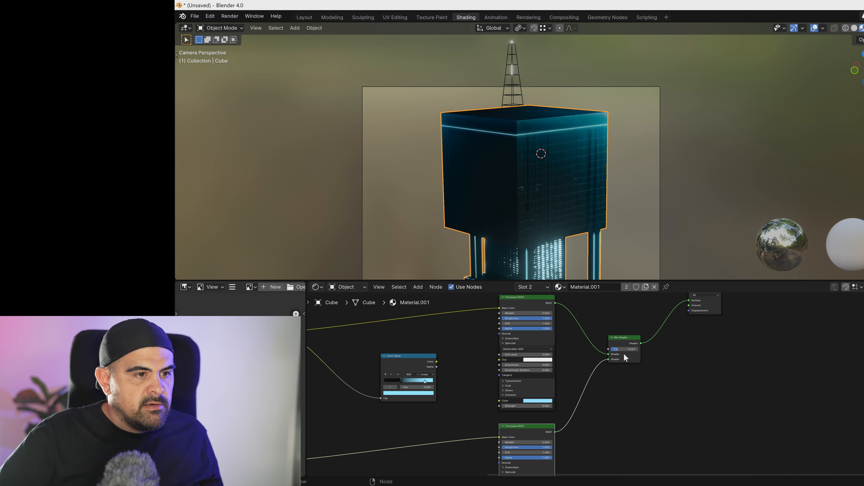
left_click(629, 349)
type("0.5")
key("Return")
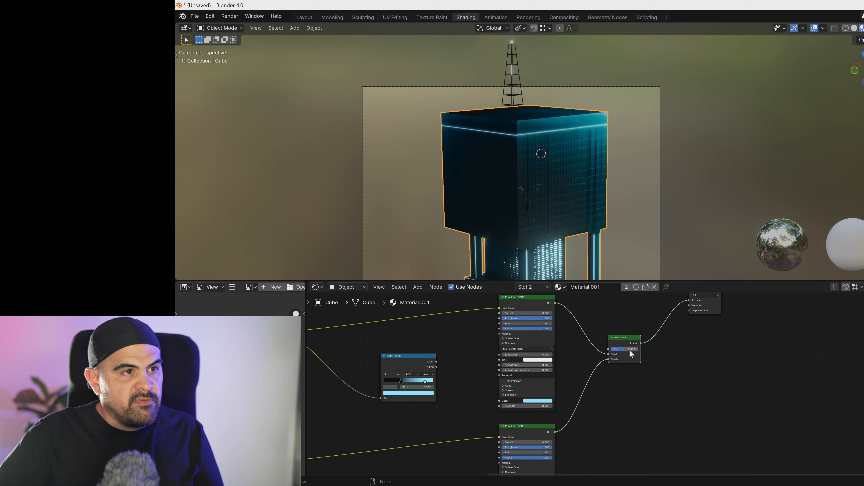
middle_click_drag(588, 405, 623, 353)
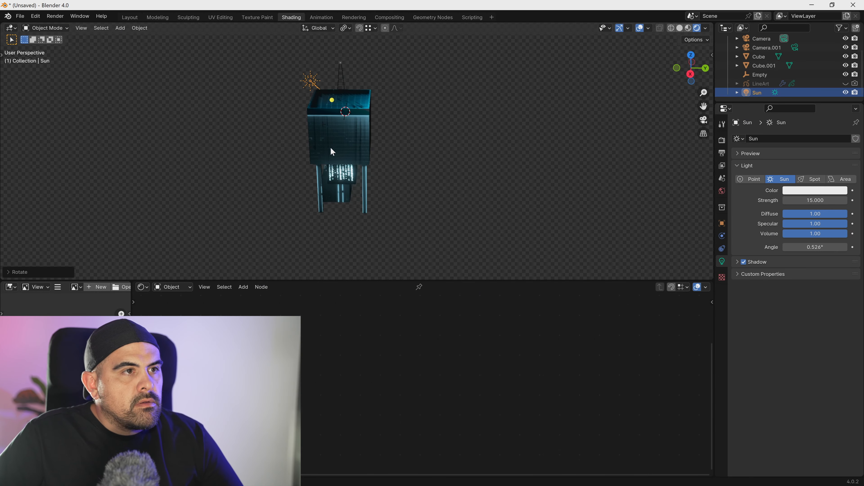
- Switch from Blender to ComfyUI and set the Empty Latent Image node's batch_size to 4
middle_click_drag(331, 148, 330, 144)
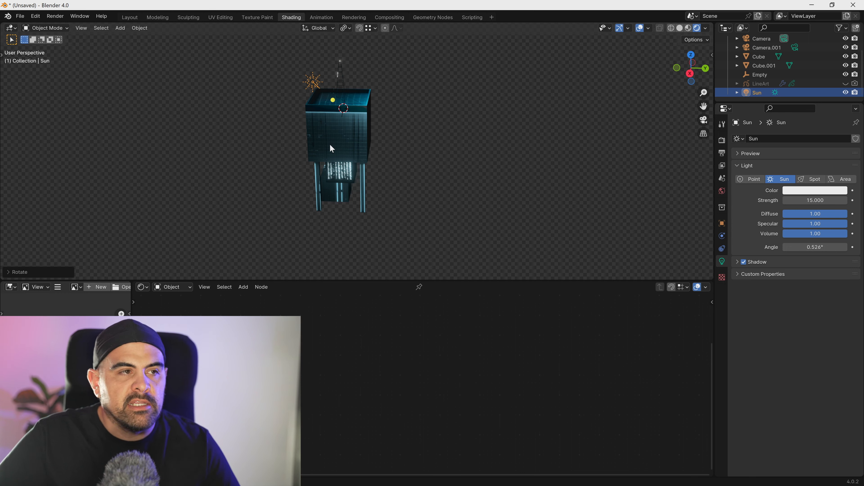
scroll(351, 156, "down", 3)
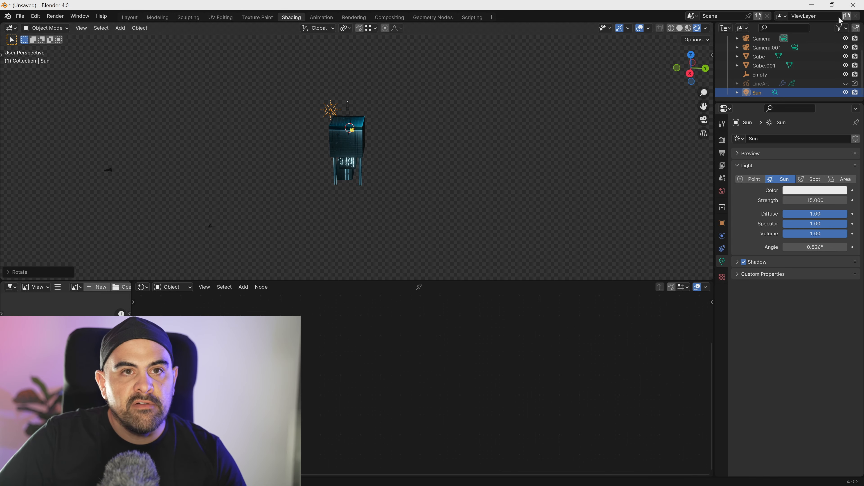
left_click(811, 6)
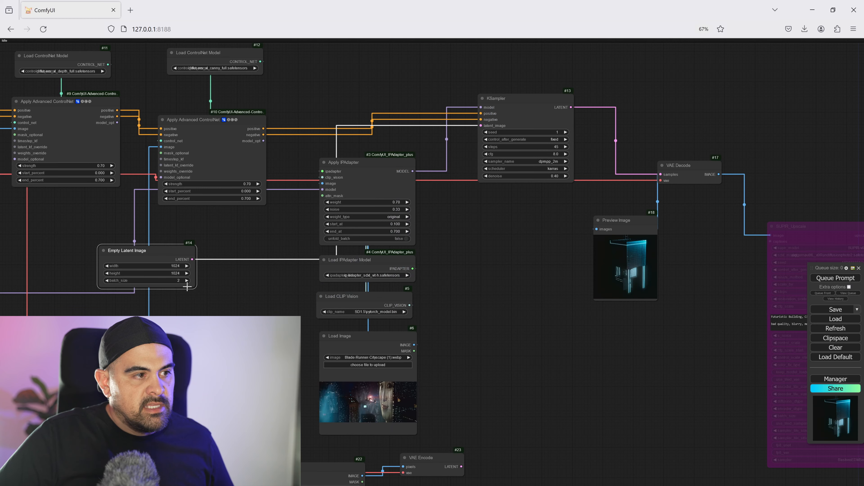
left_click(187, 282)
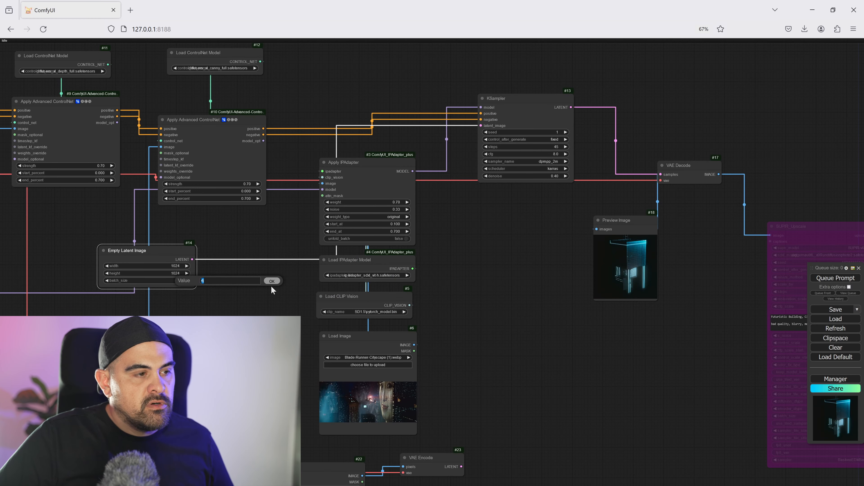
- Set the KSampler's control_after_generate to increment and its denoise to 1.00, and queue the prompt
left_click(568, 139)
left_click(591, 152)
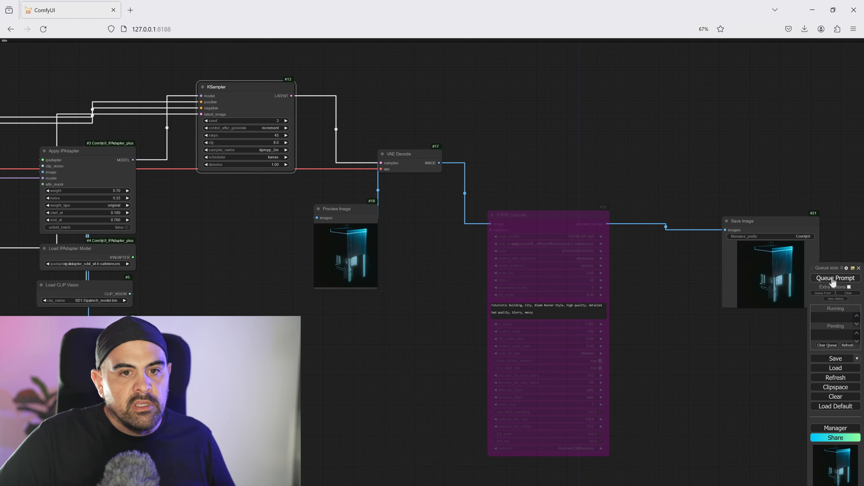
left_click(832, 280)
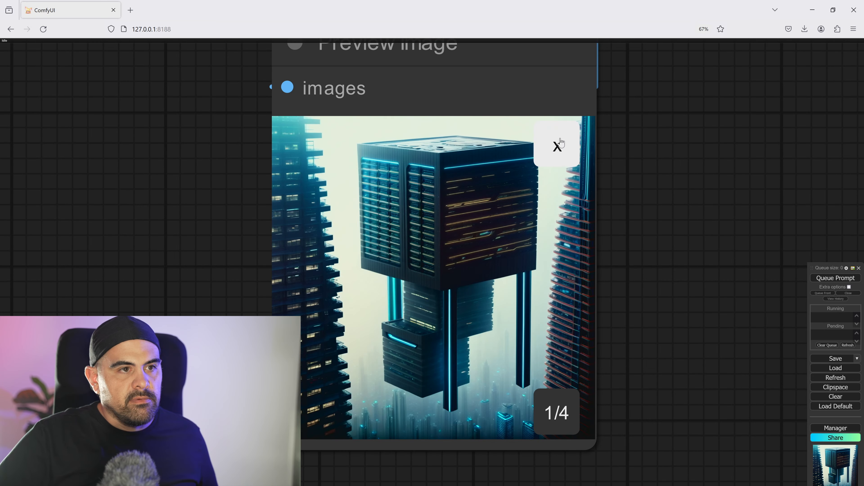
- Examine the generated building variations one by one in the Preview Image node
left_click(556, 145)
left_click(358, 185)
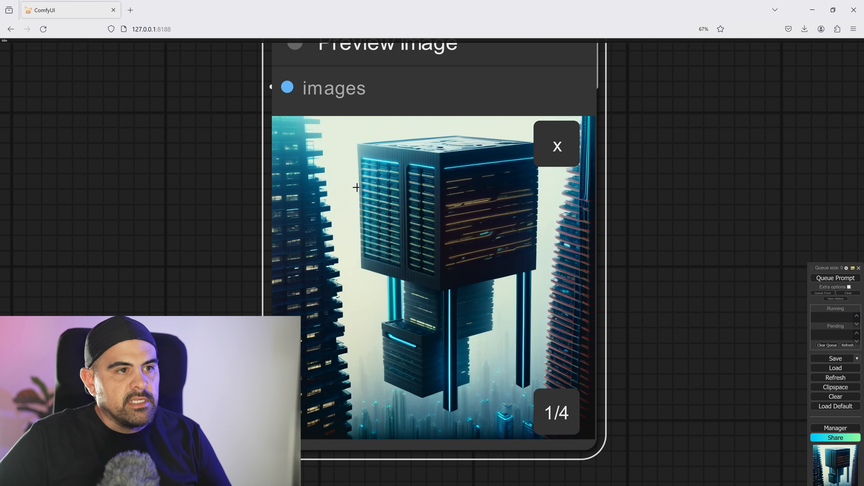
key("Right")
key("Right")
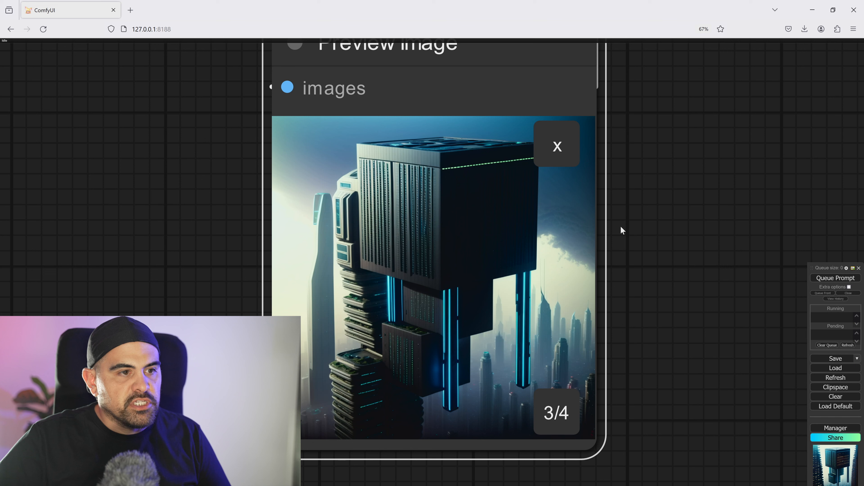
key("Right")
key("Right")
key("Left")
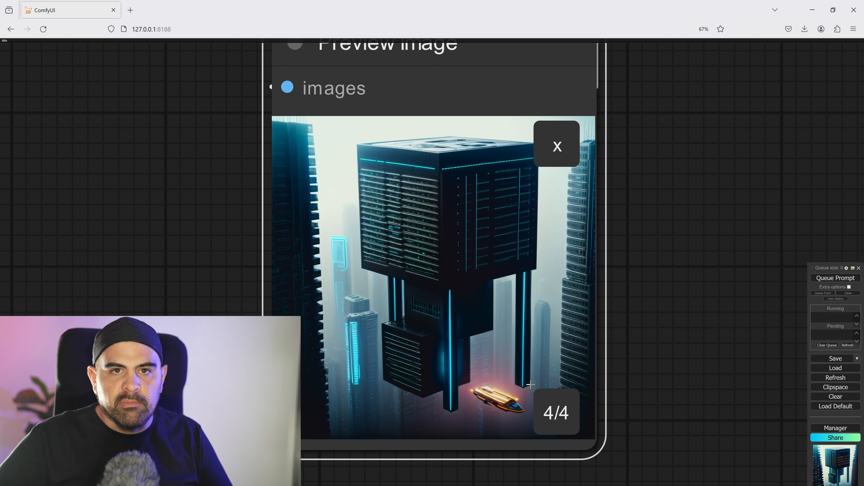
key("Right")
key("Right")
key("Right")
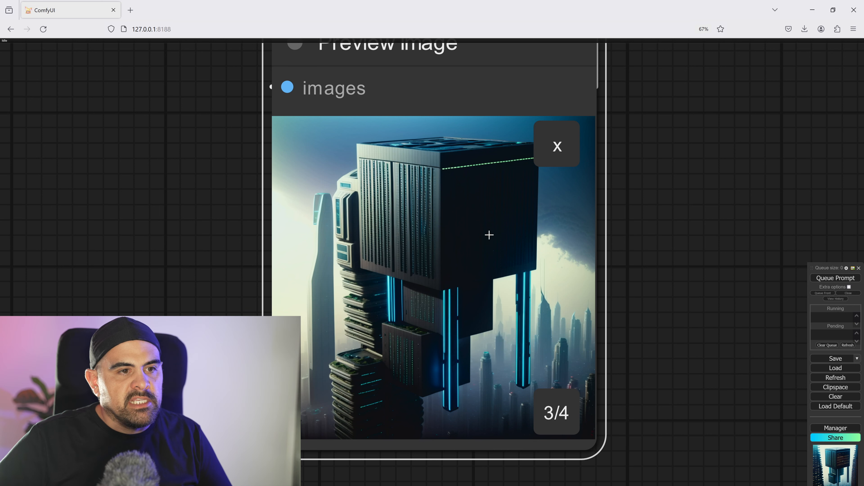
key("Right")
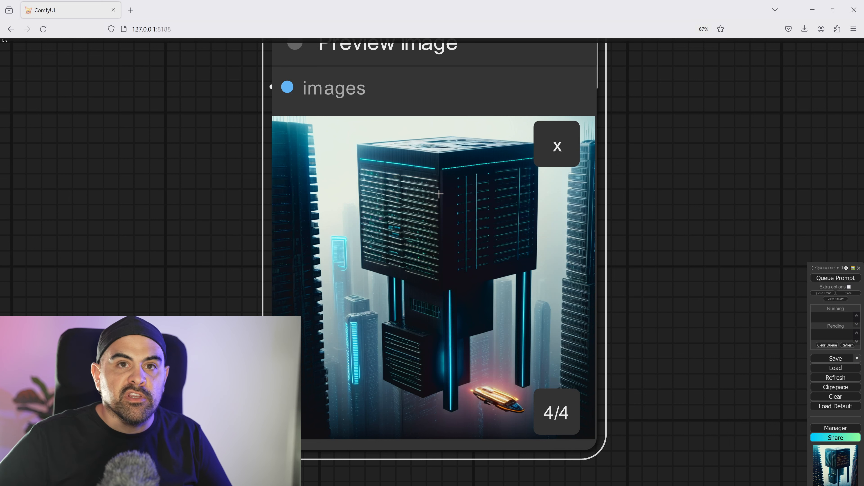
key("Right")
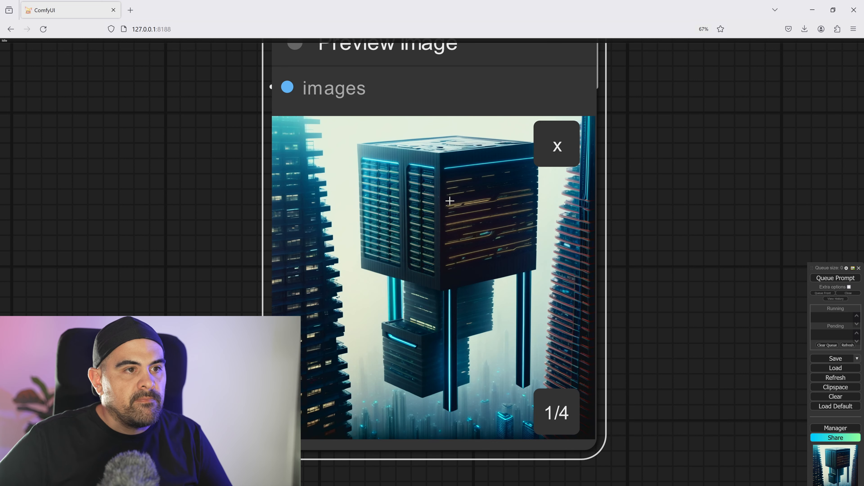